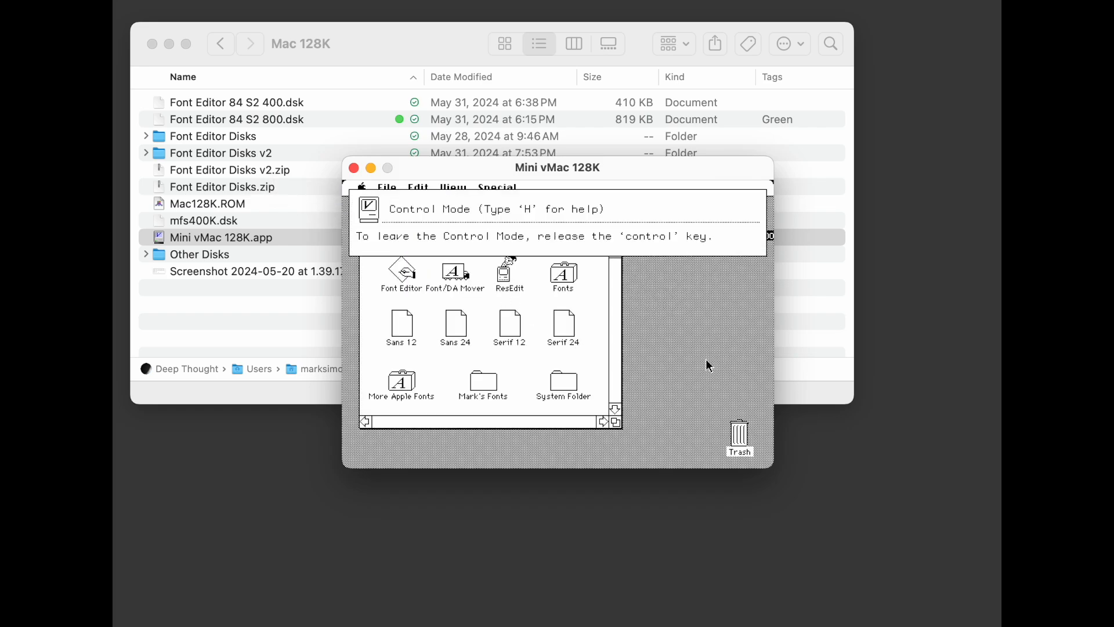
Magnify the Mini vMac emulator display.
key("ctrl+m")
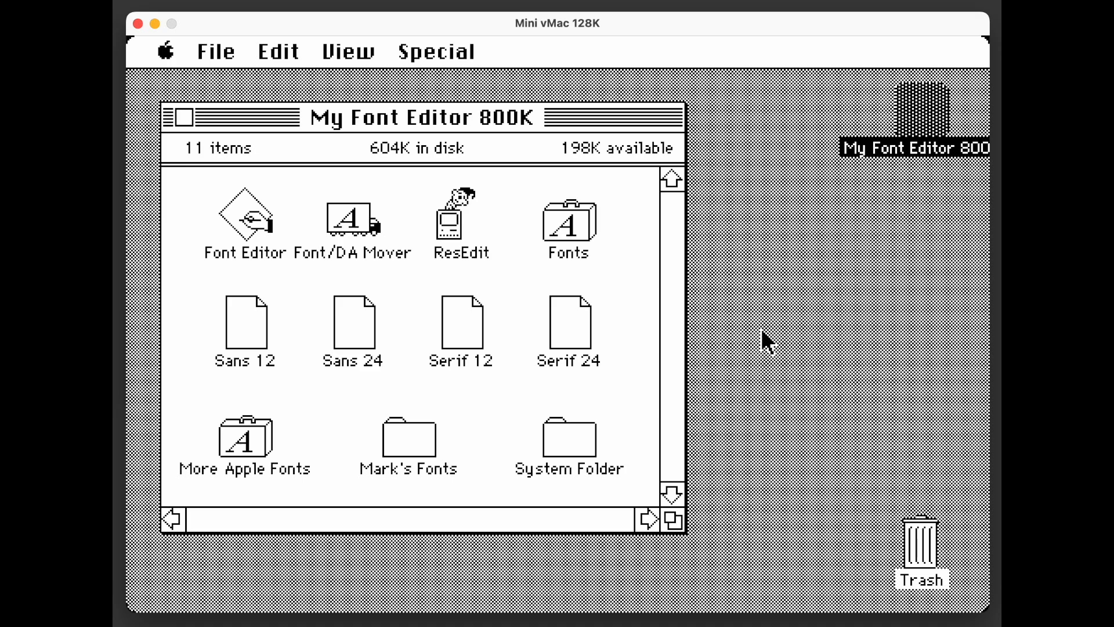
Open the System Folder, view the System file's information, and close both windows.
double_click(574, 449)
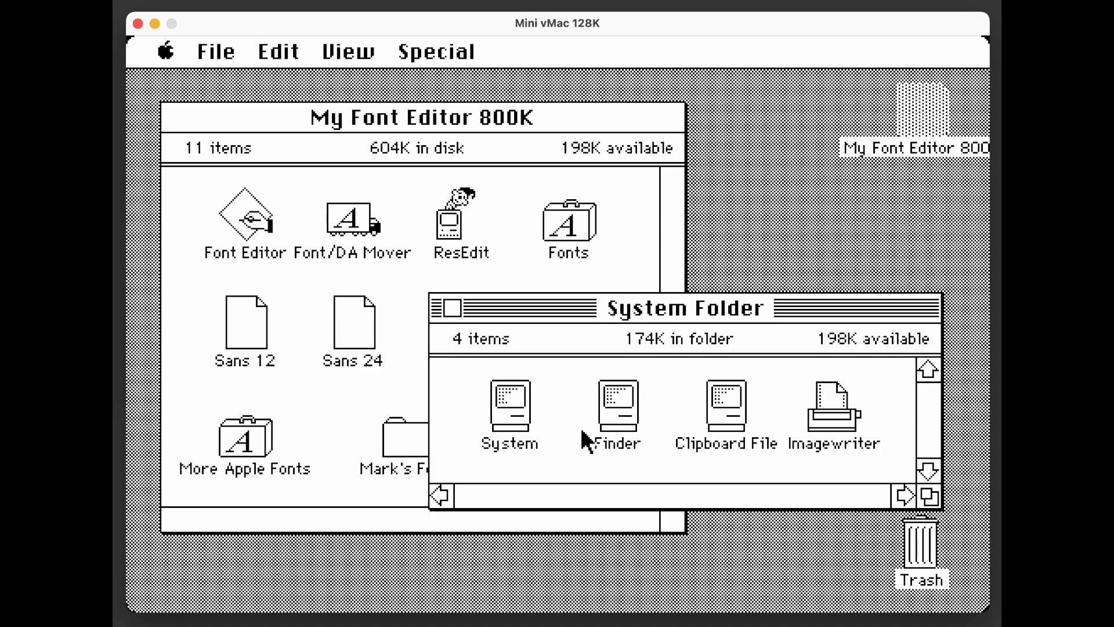
left_click(518, 422)
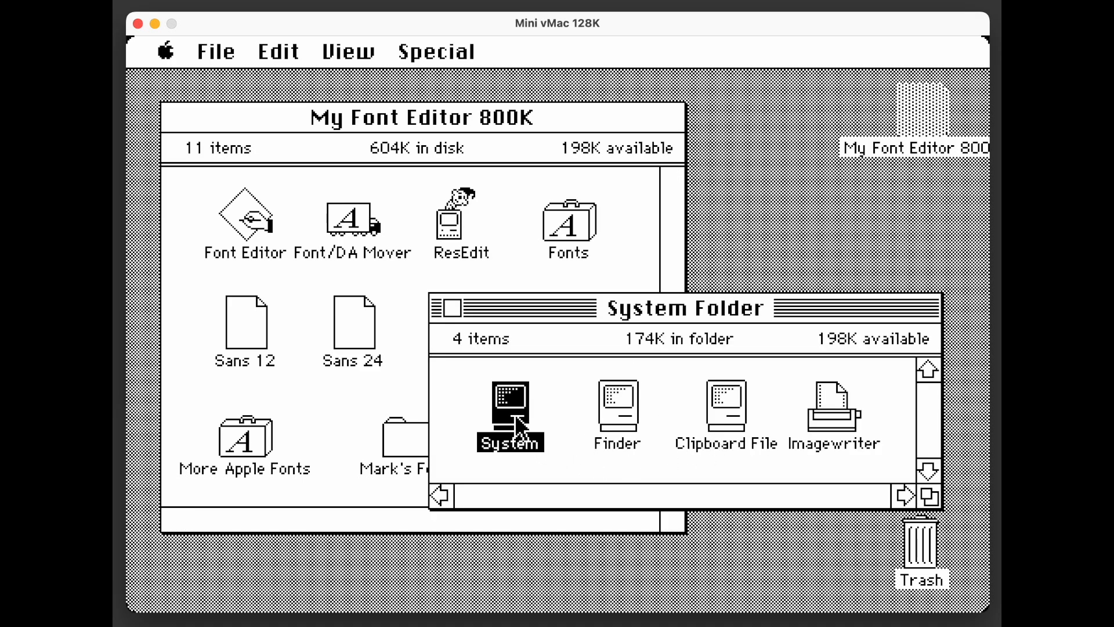
key("super+i")
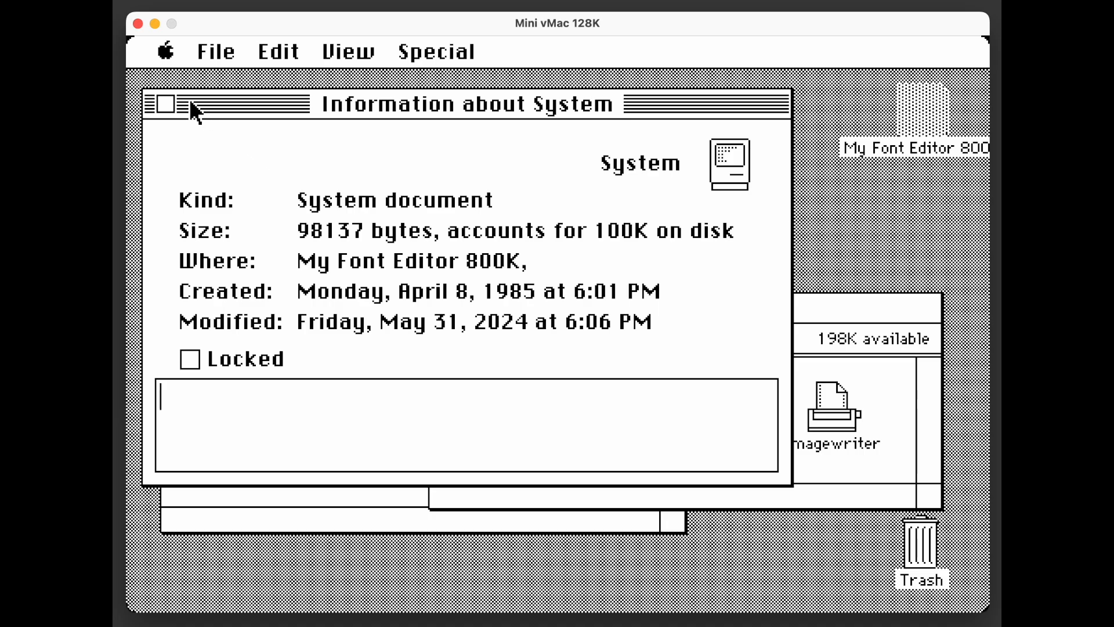
left_click(159, 103)
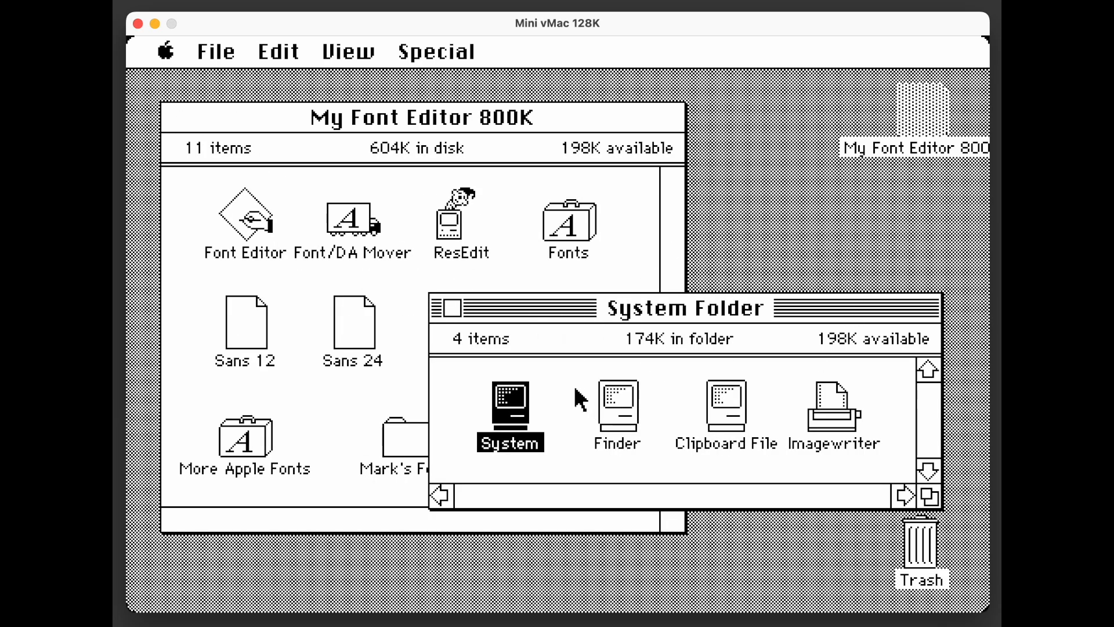
left_click(453, 309)
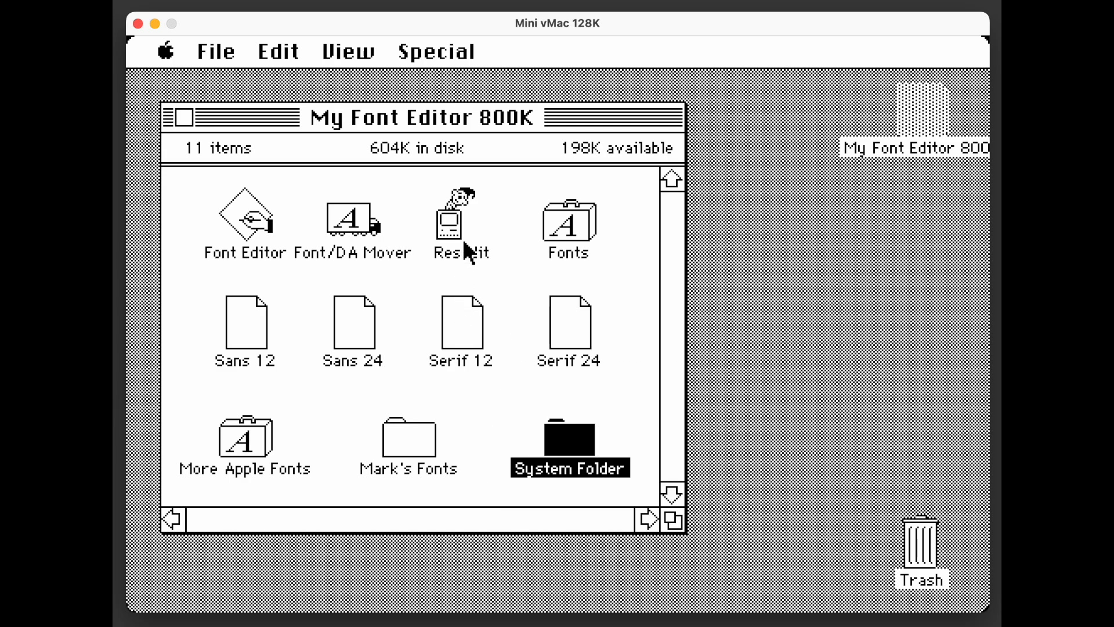
left_click(452, 53)
left_click_drag(451, 53, 583, 227)
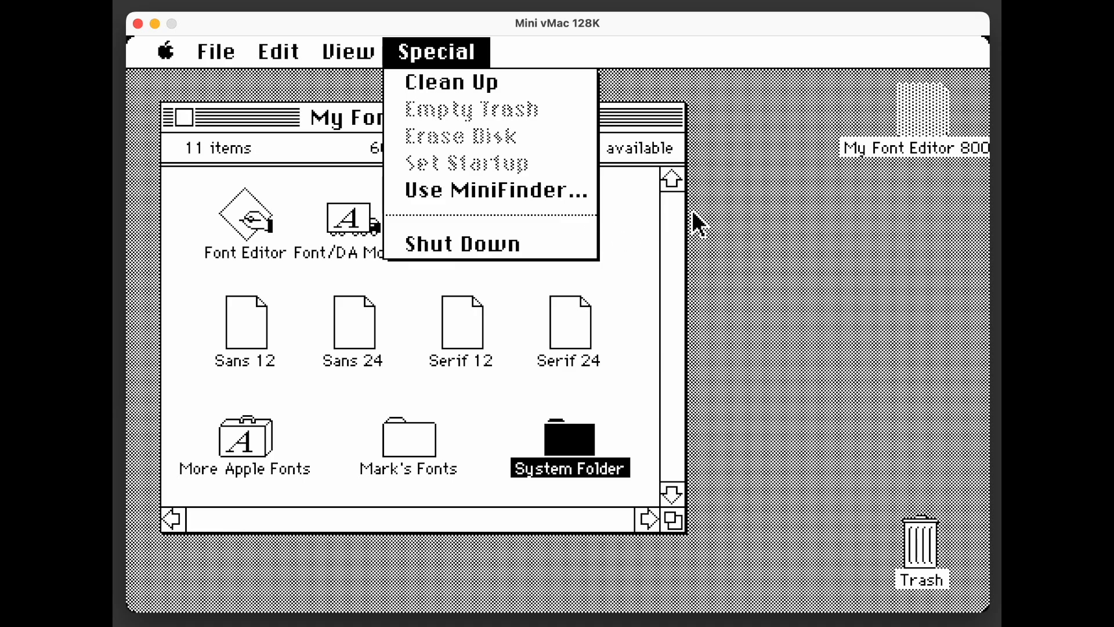
left_click_drag(691, 210, 717, 186)
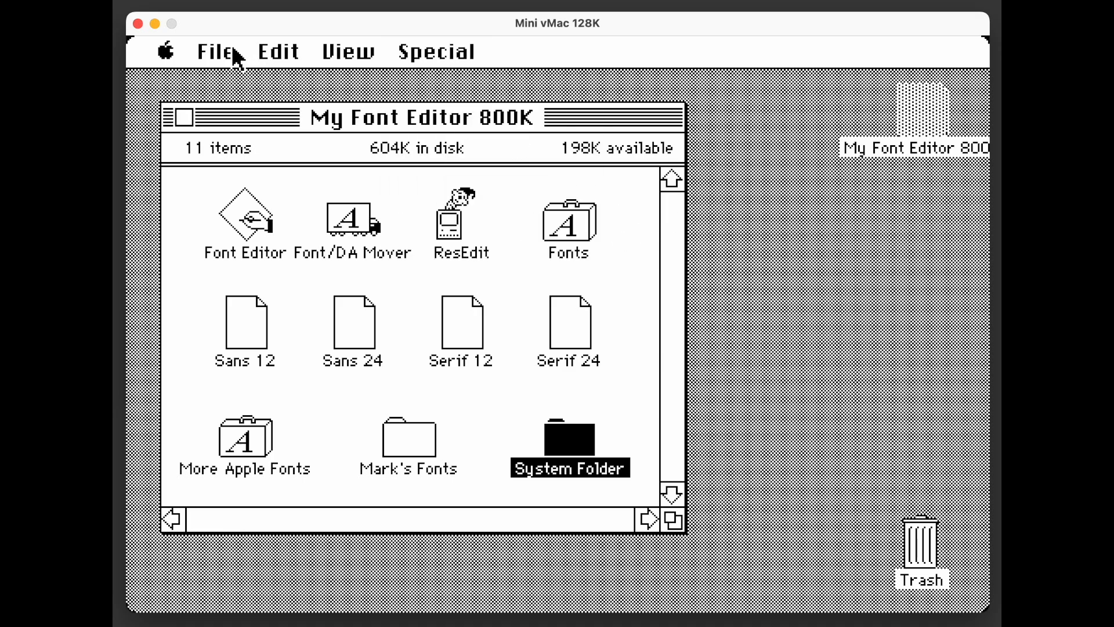
left_click_drag(230, 55, 459, 87)
Examine the My Font Editor 800K disk's Font Editor, Font/DA Mover, ResEdit, font suitcases and four Sans and Serif font files.
left_click(198, 280)
left_click(231, 224)
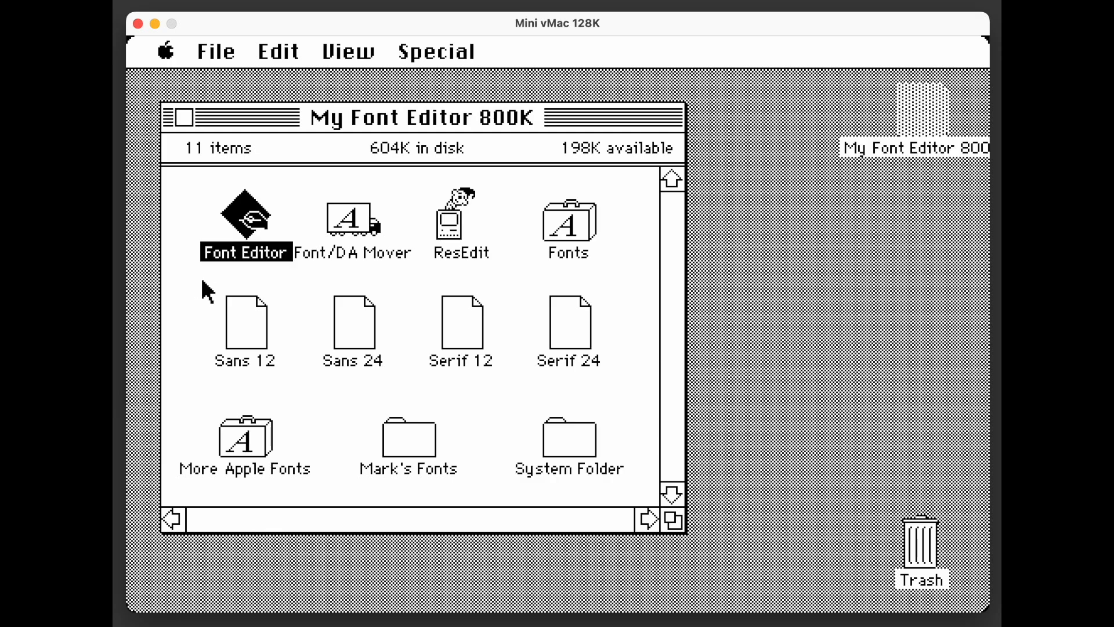
left_click(359, 224)
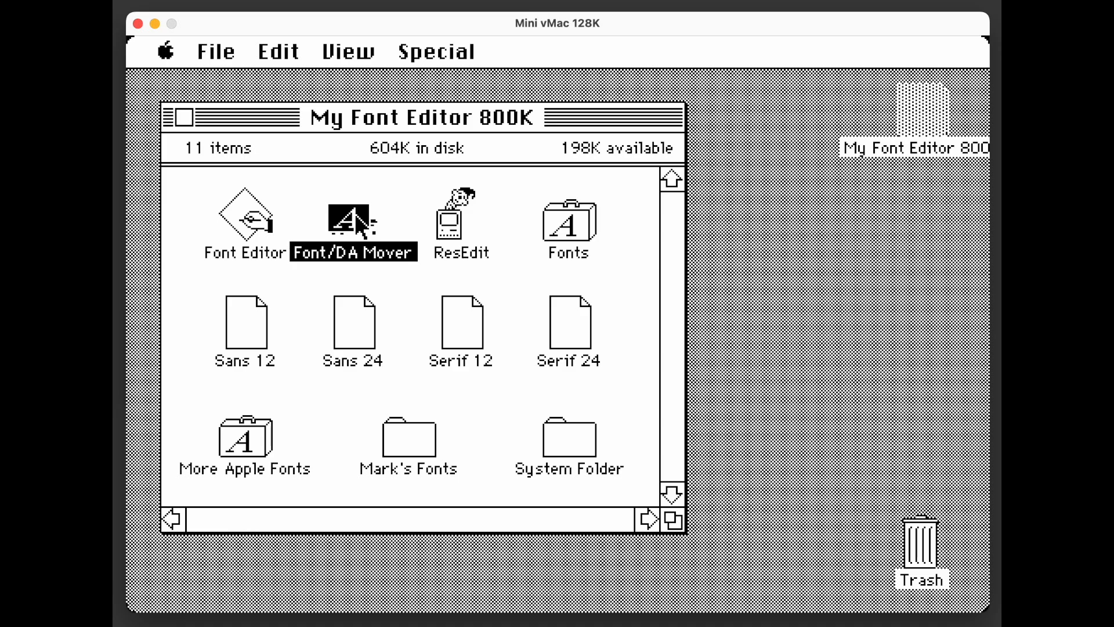
left_click(450, 221)
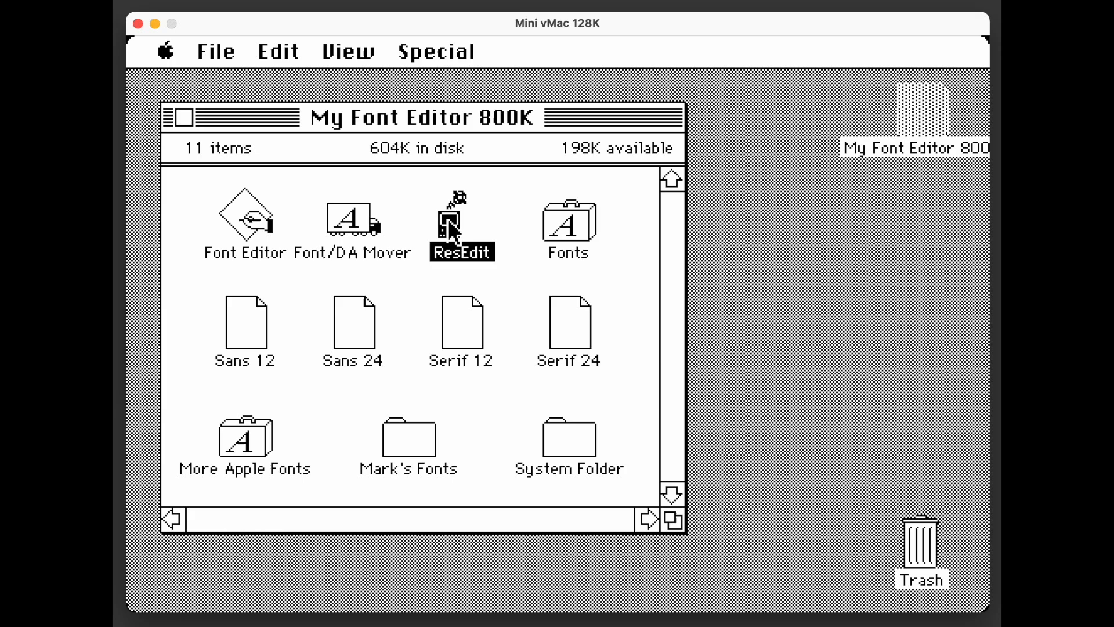
left_click(509, 285)
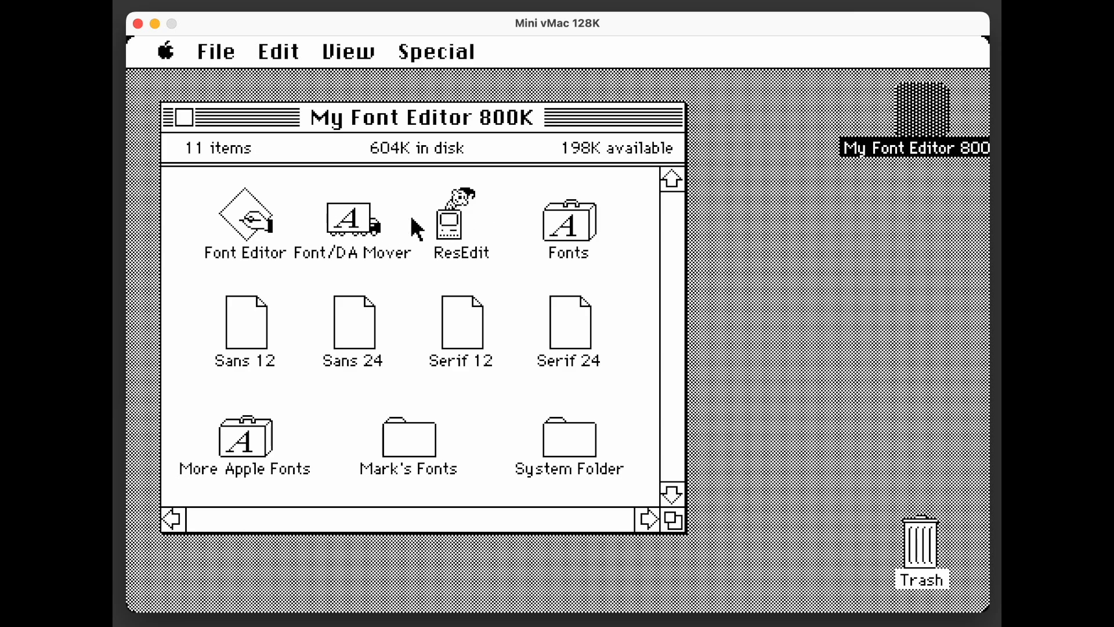
left_click(574, 225)
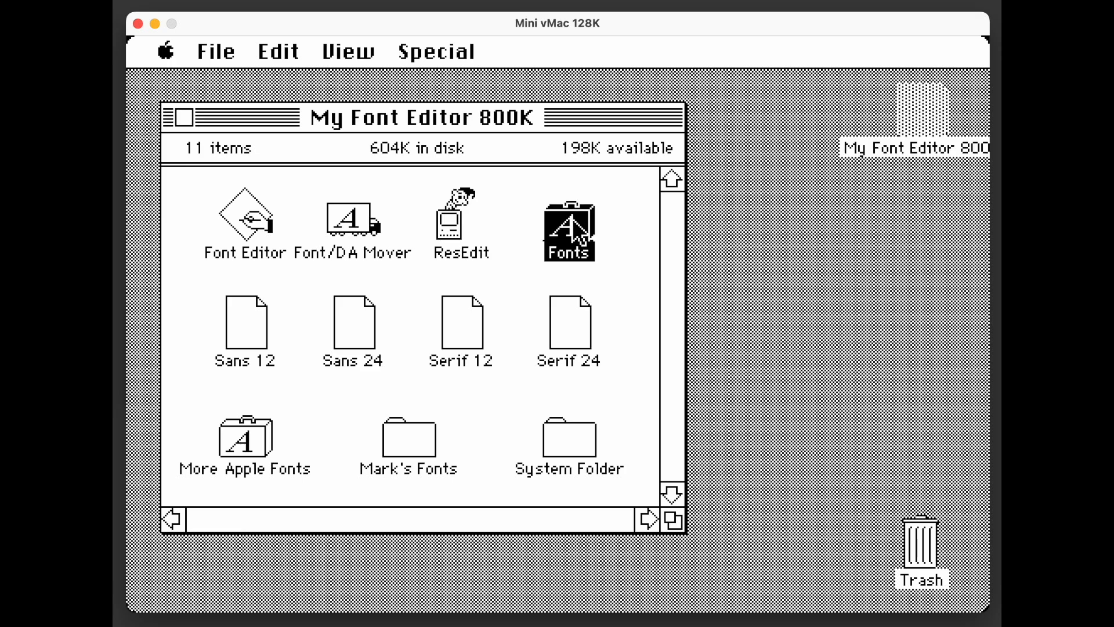
left_click(626, 258)
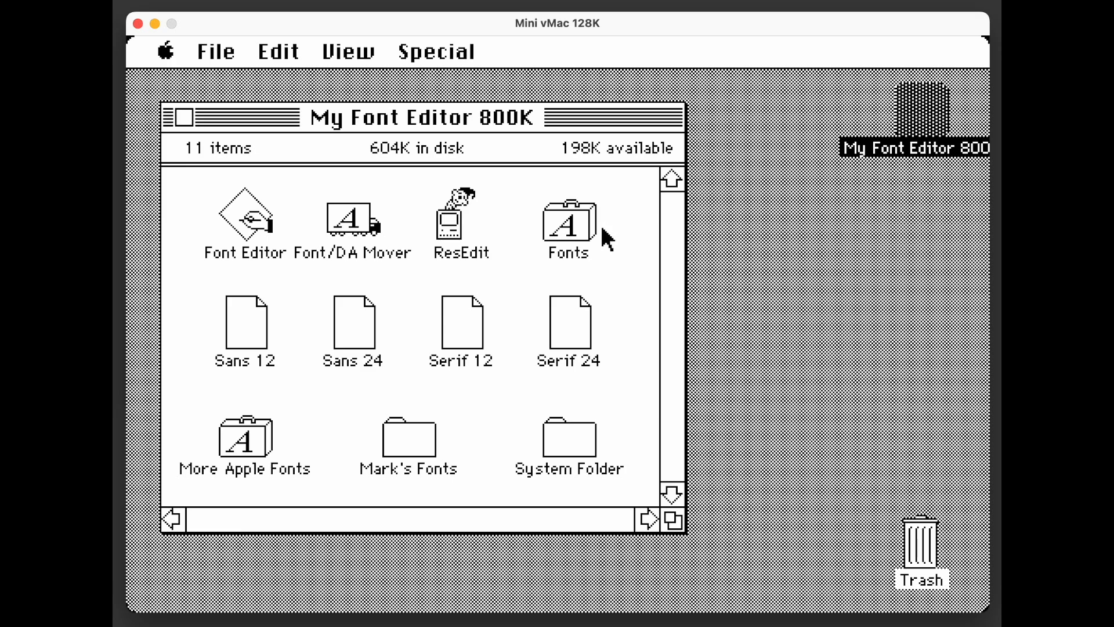
left_click_drag(193, 275, 651, 403)
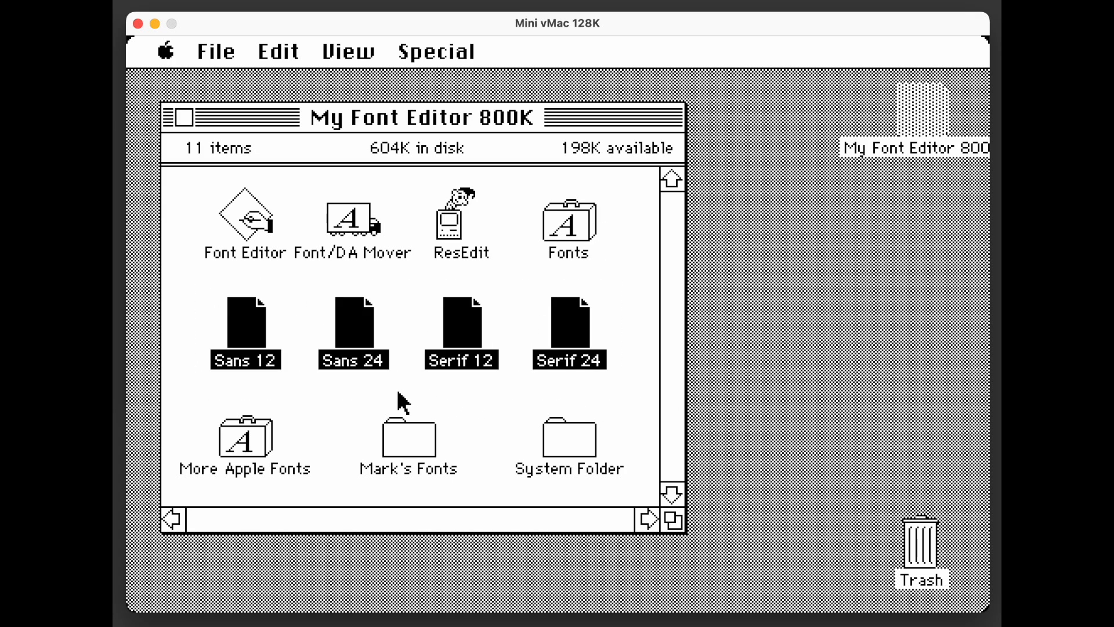
left_click(334, 398)
left_click(256, 330)
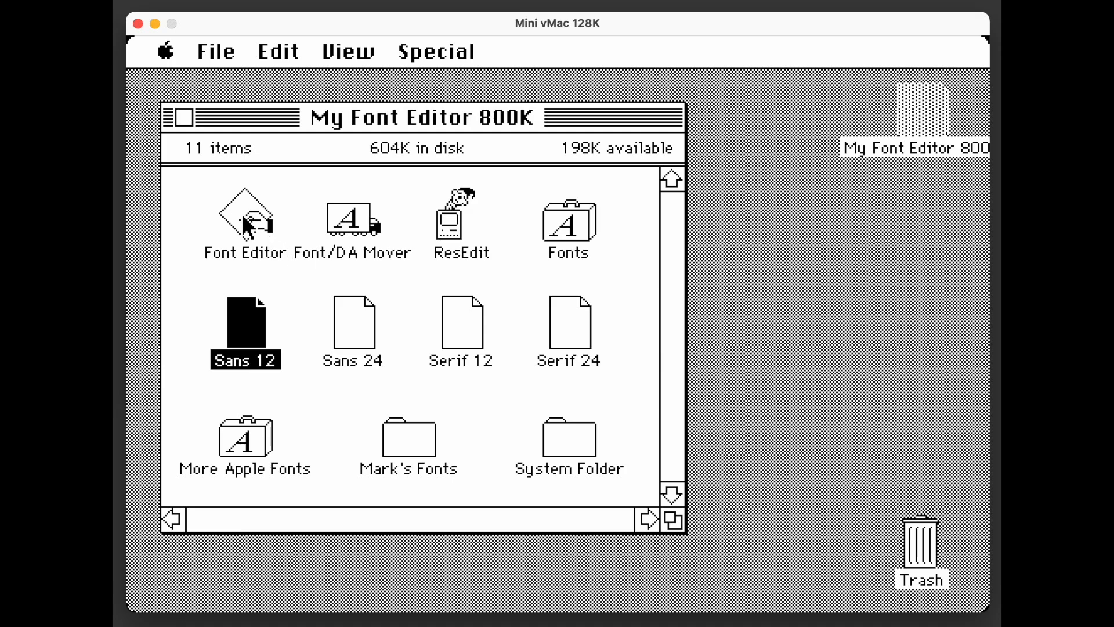
left_click(222, 303)
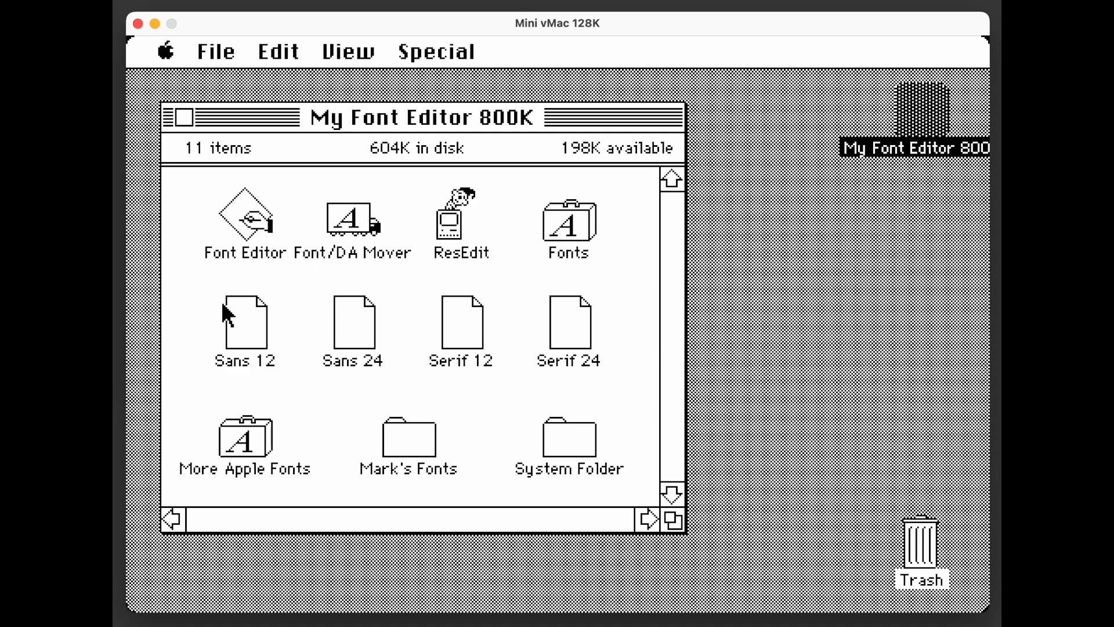
left_click_drag(195, 306, 635, 324)
left_click(245, 439)
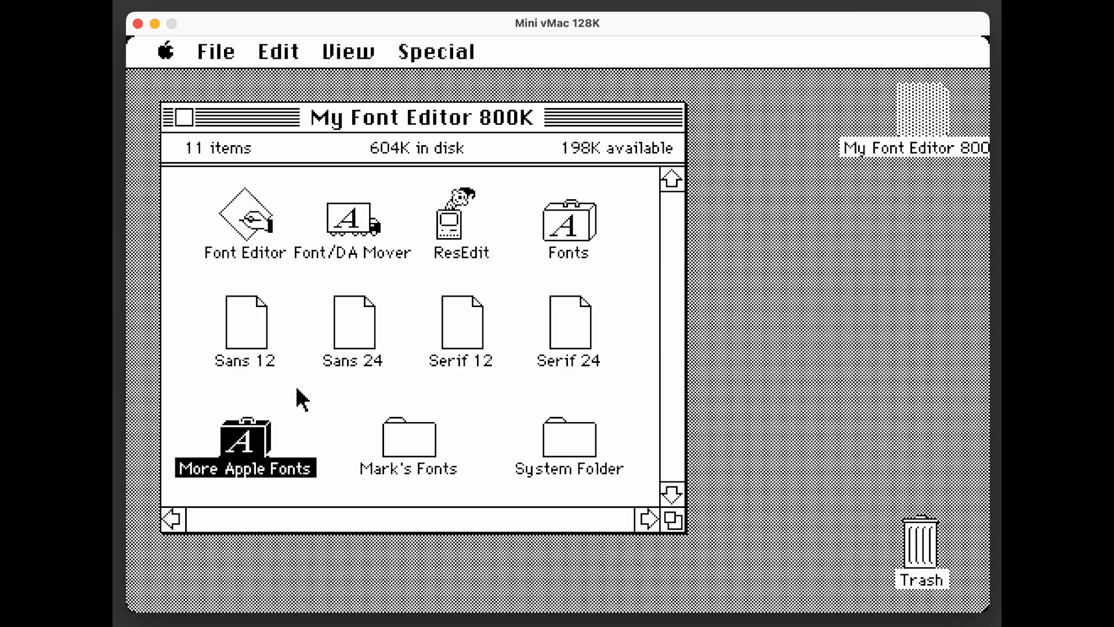
Open the fonts folder beside System Folder, look over the font files inside, and close it.
left_click(413, 445)
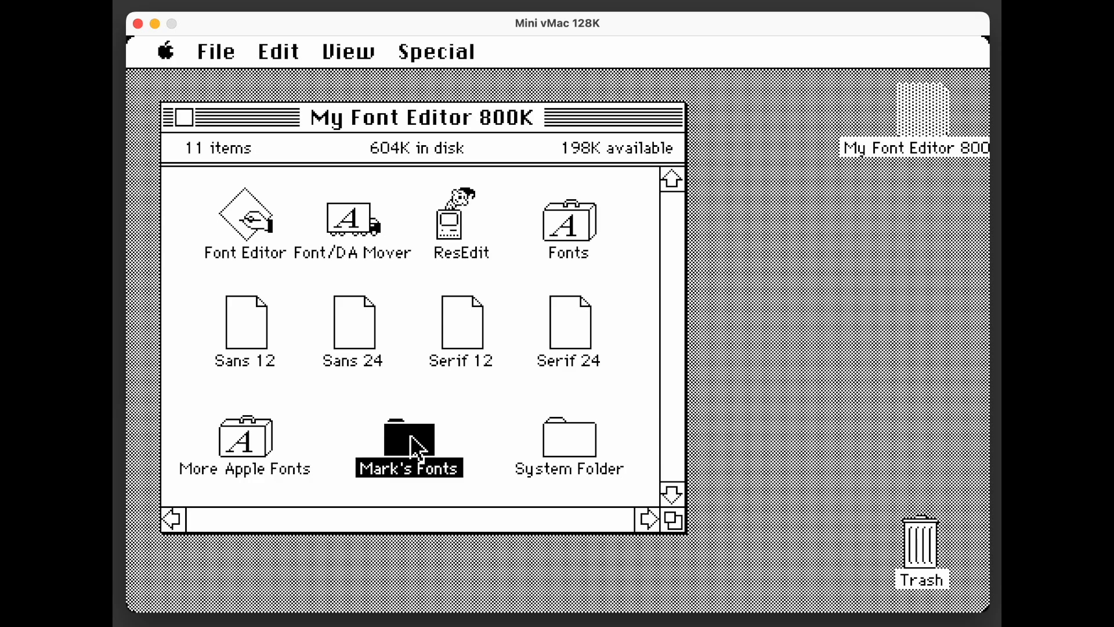
double_click(410, 438)
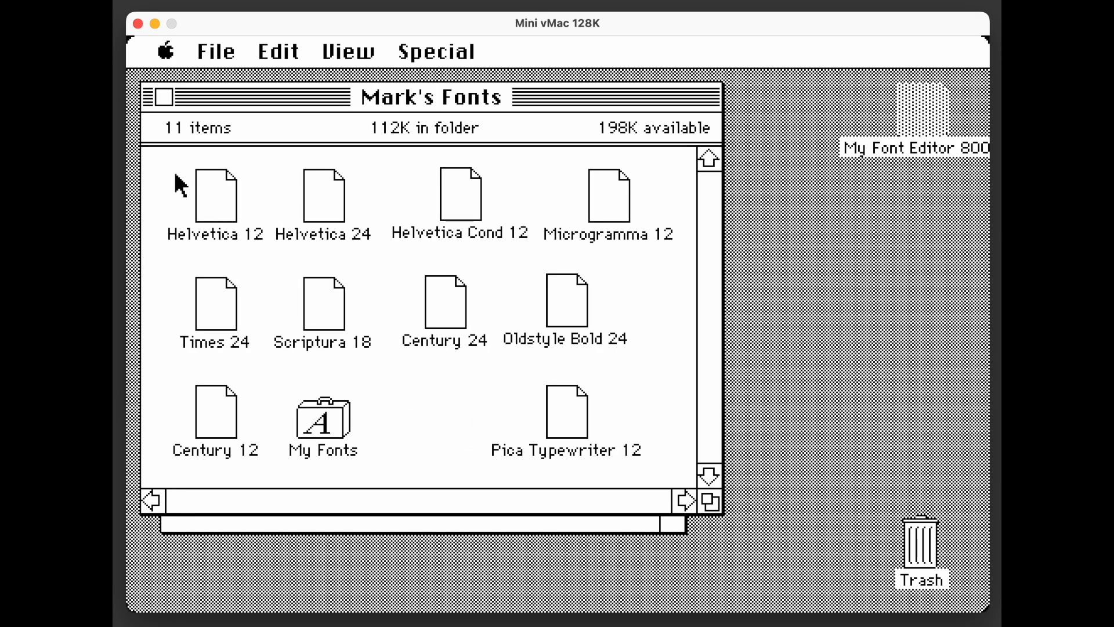
left_click_drag(162, 166, 642, 317)
left_click(673, 334)
left_click(163, 96)
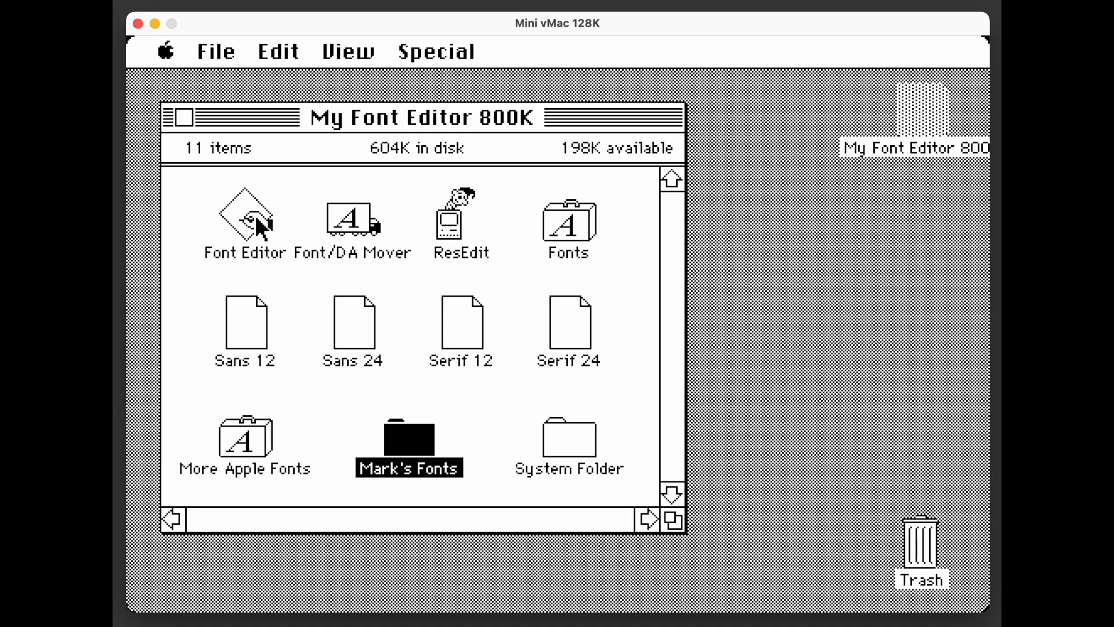
Switch to Finder, mount Font Editor 84 S2 400.dsk in Mini vMac, and shift its window off the 800K disk window.
key("super+Tab")
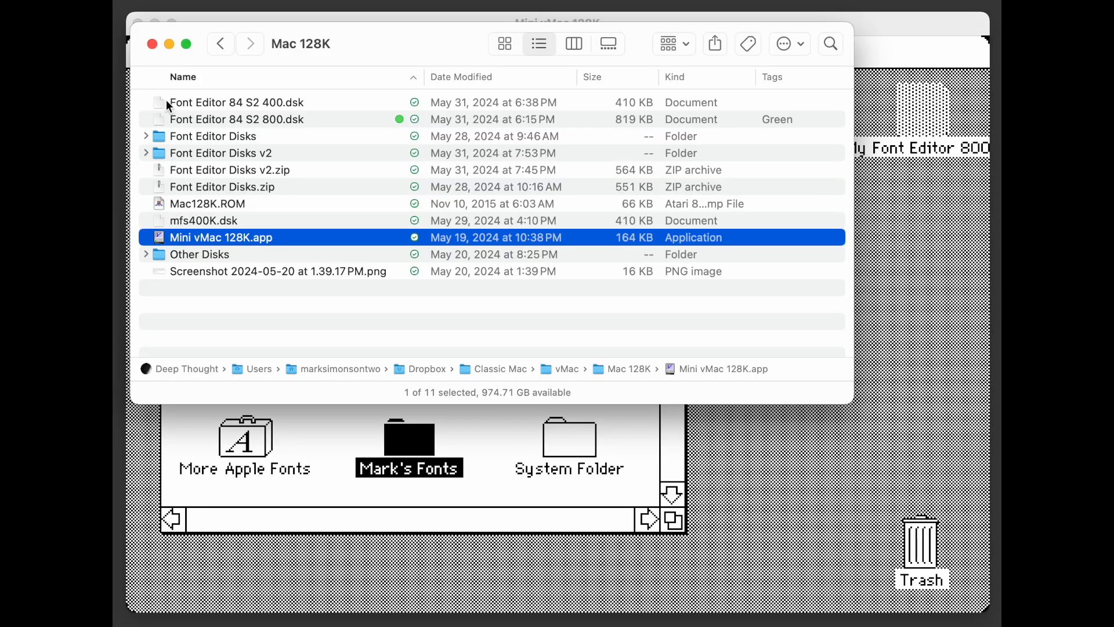
left_click_drag(162, 102, 894, 318)
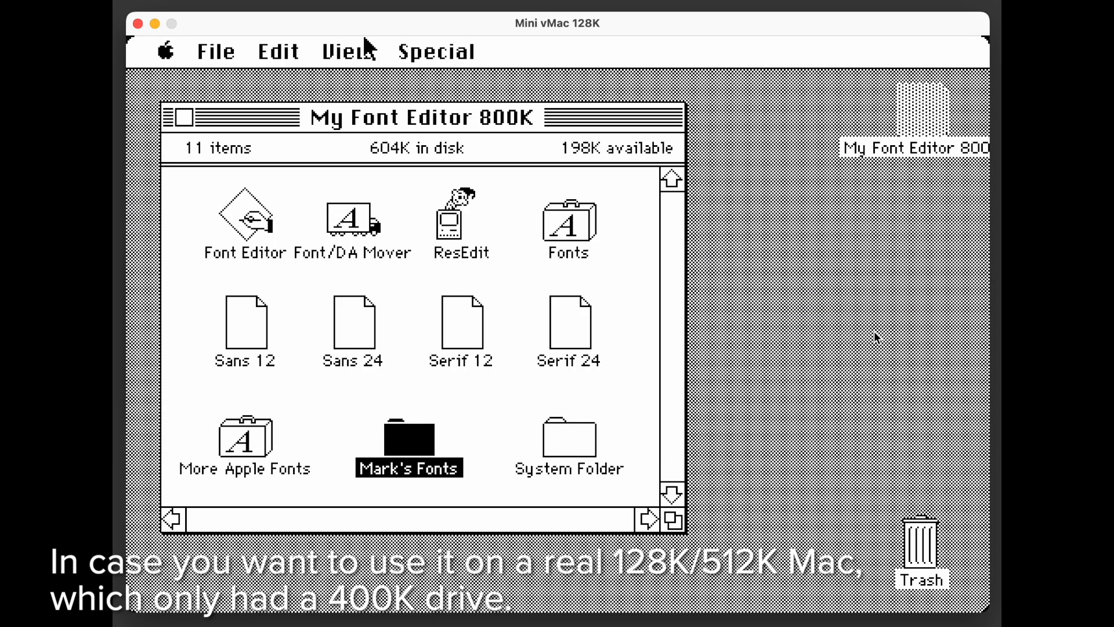
left_click(859, 335)
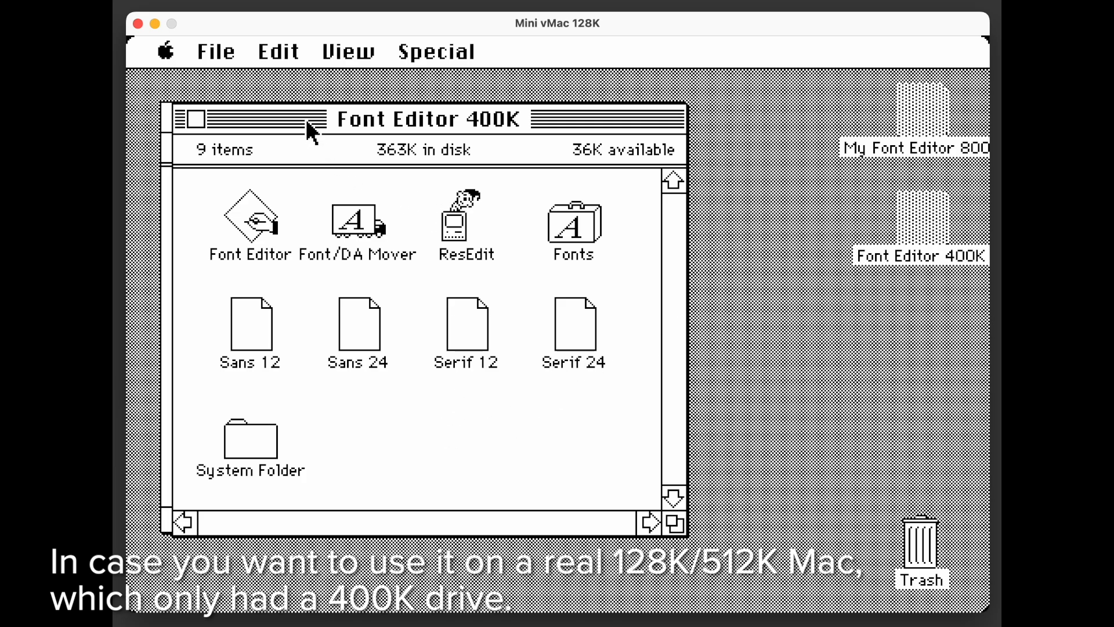
left_click_drag(305, 120, 491, 153)
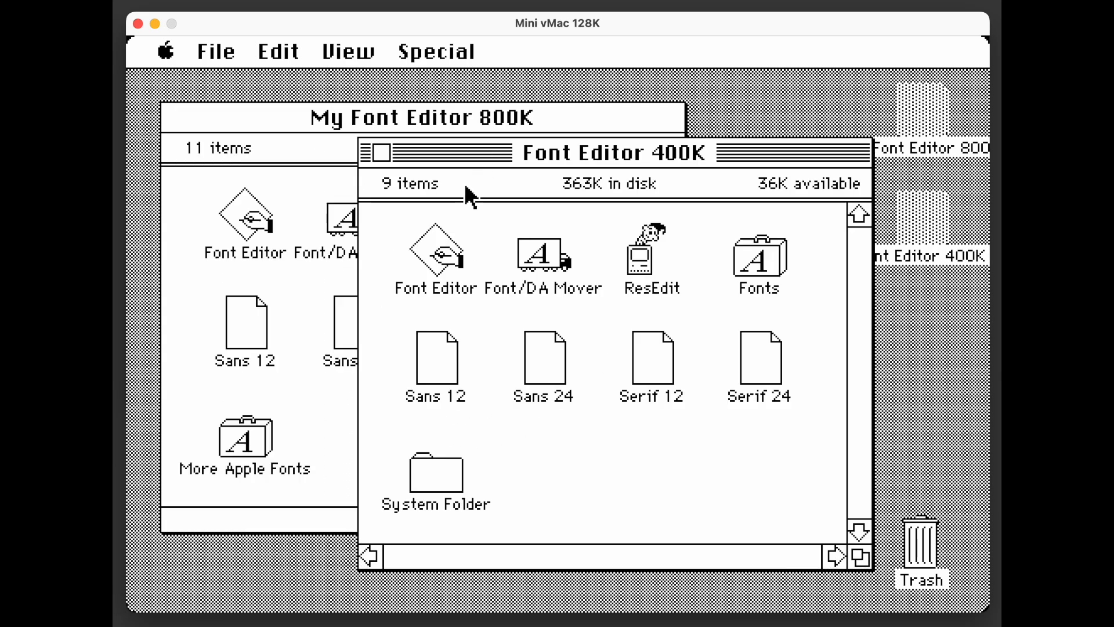
Compare the contents of the 800K and 400K disks, singling out Sans 24 and Serif 24 on the 400K disk.
left_click(310, 413)
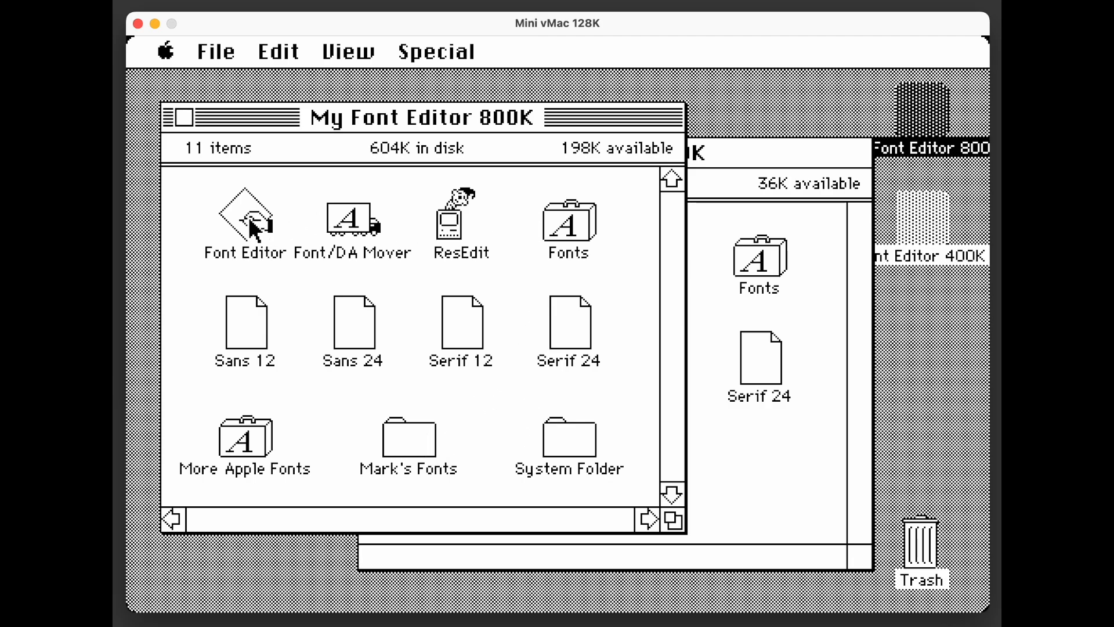
left_click(761, 445)
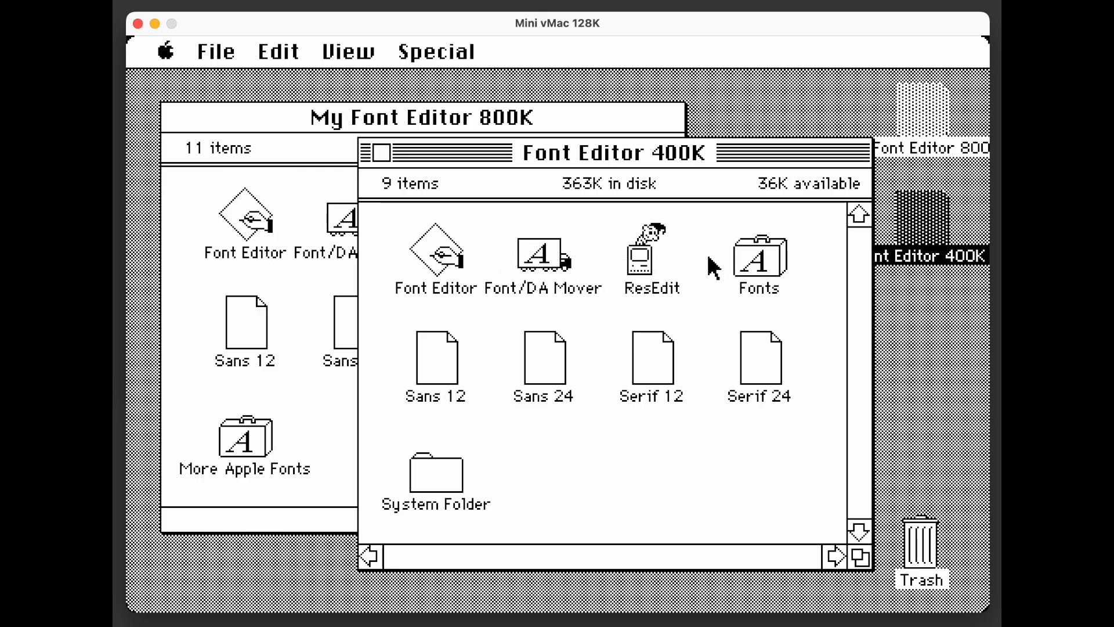
left_click(551, 358)
left_click(778, 357)
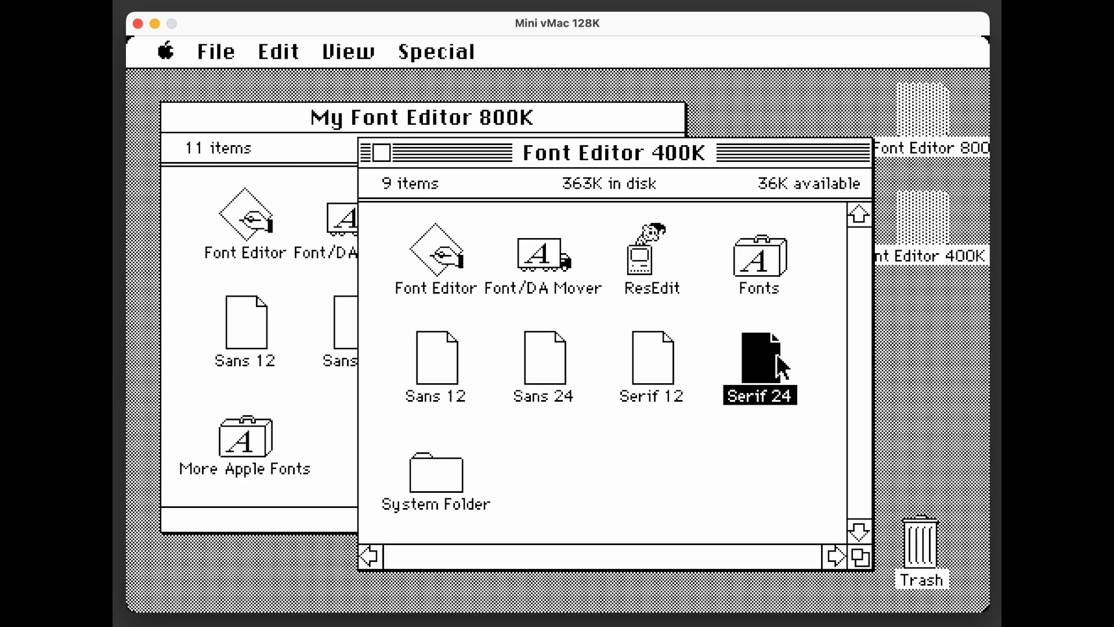
left_click(536, 360, "shift")
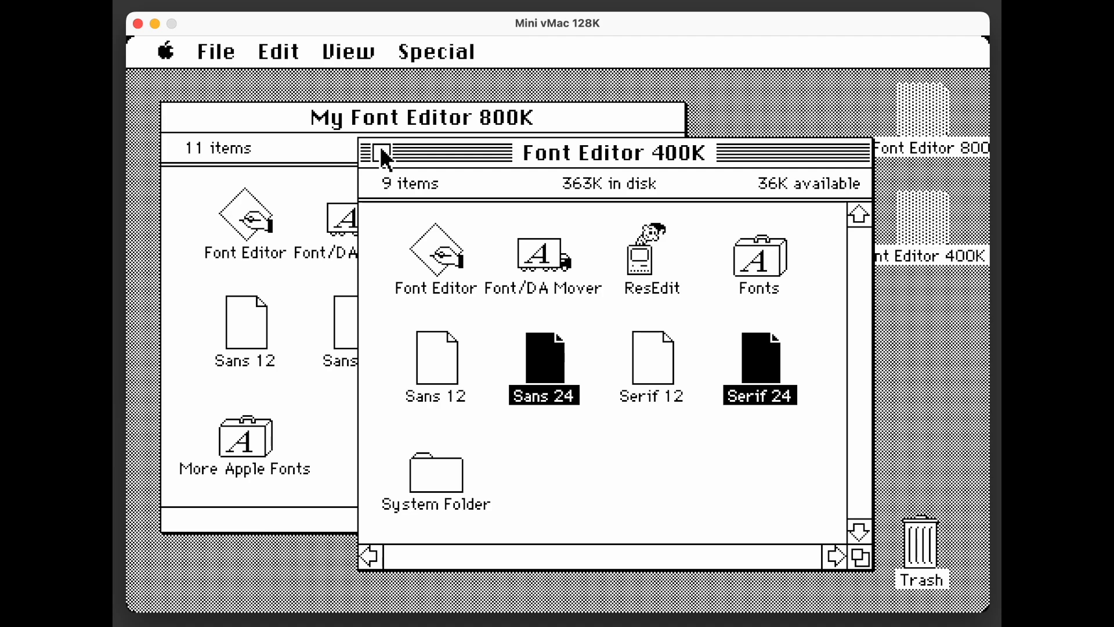
Close the Font Editor 400K window and eject that disk from the emulated Mac.
left_click_drag(429, 147, 293, 140)
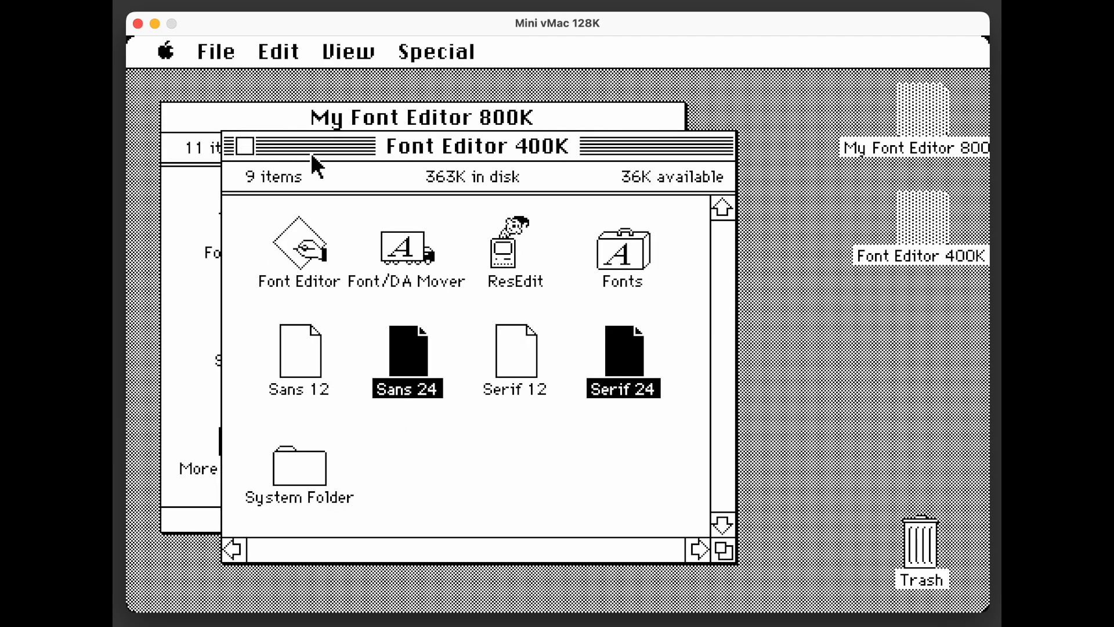
left_click(249, 150)
left_click_drag(888, 211, 924, 540)
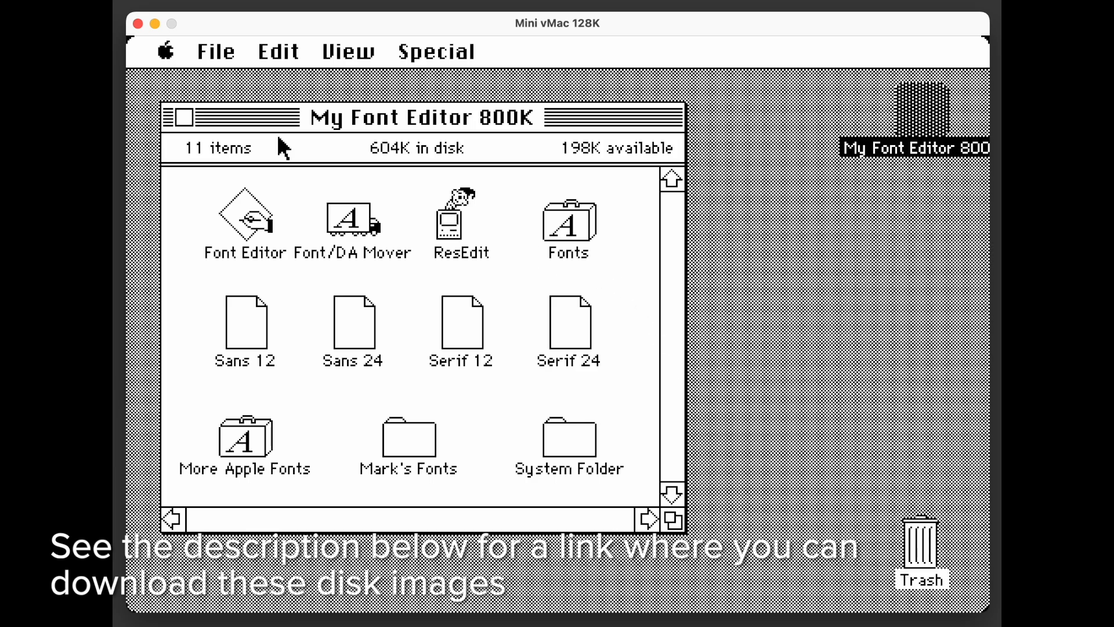
Try to open the System font at size 12 in Font Editor from the 800K disk, and restart the emulated Mac.
double_click(248, 224)
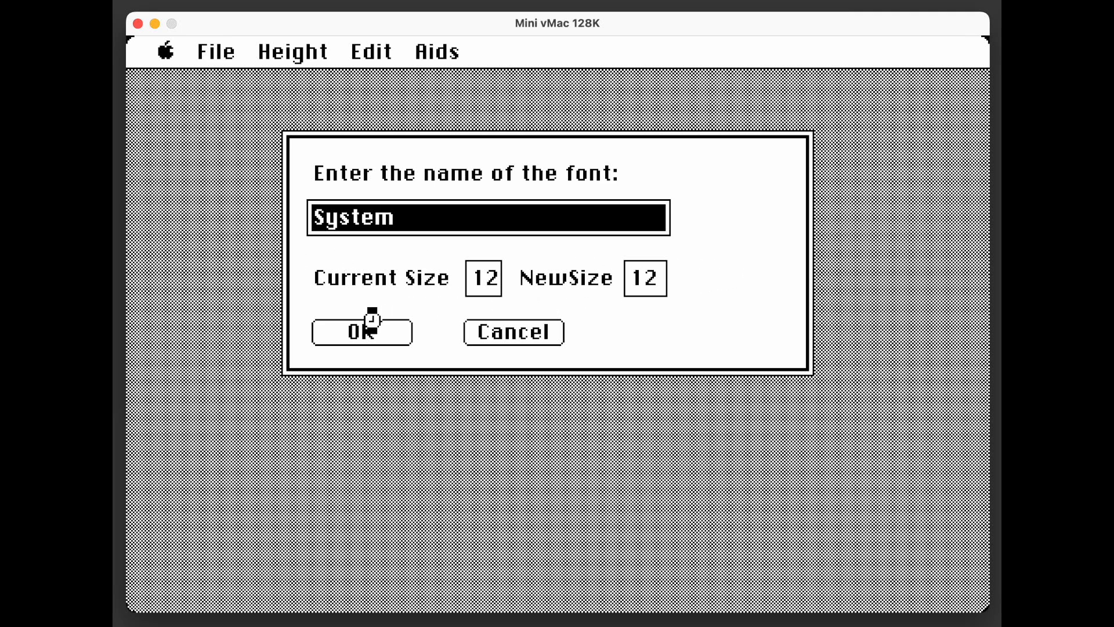
left_click(322, 332)
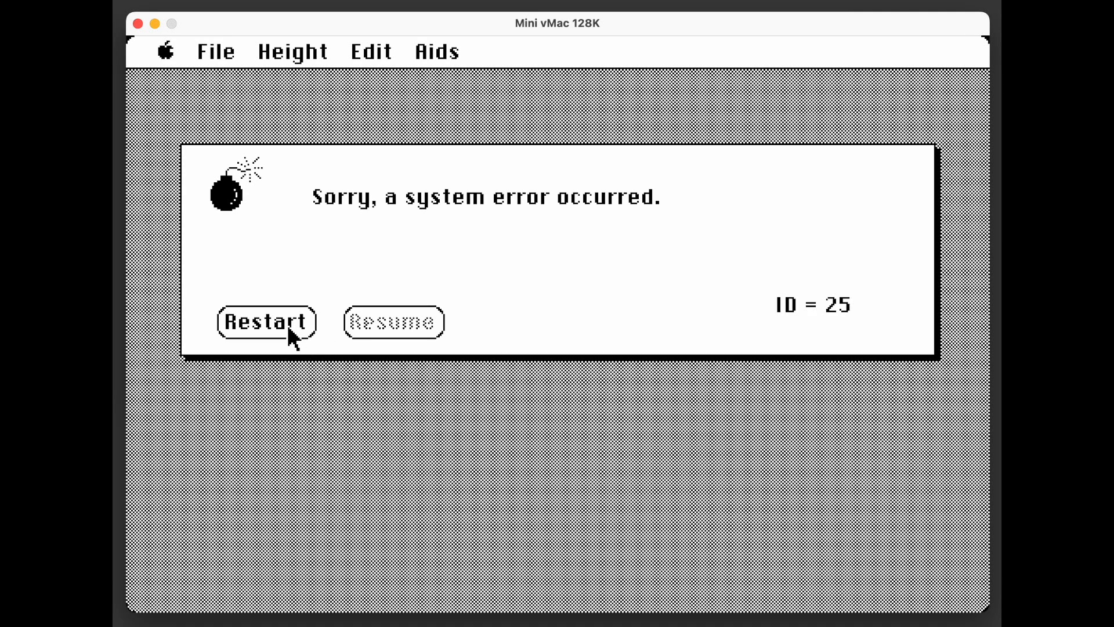
left_click(267, 322)
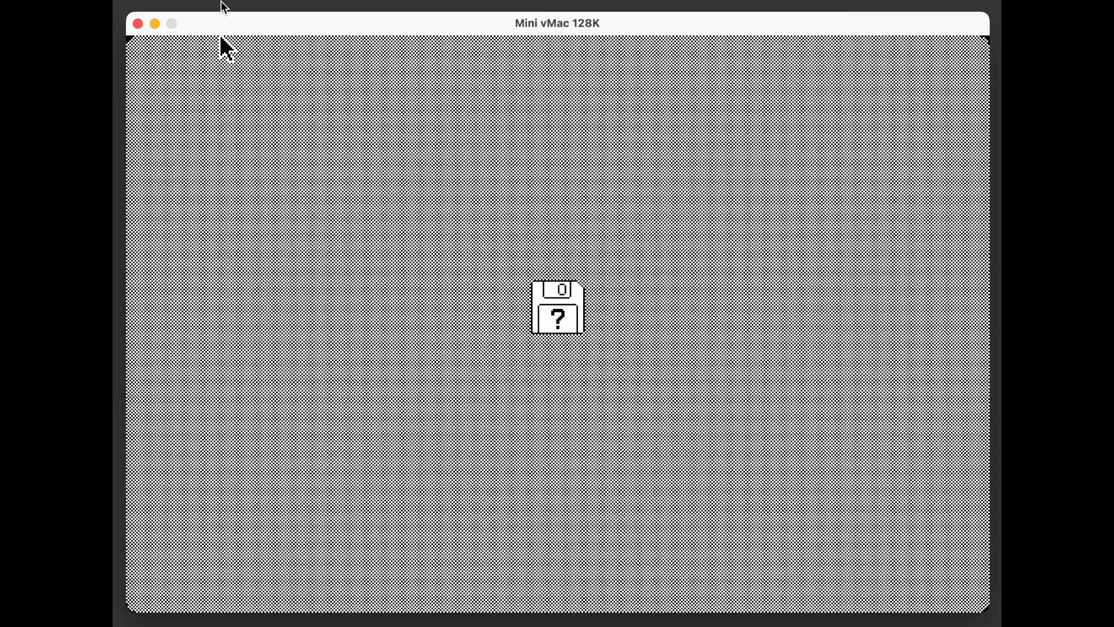
Switch to Finder and mount Font Editor 84 S2 800.dsk in the waiting Mini vMac emulator.
left_click(223, 1)
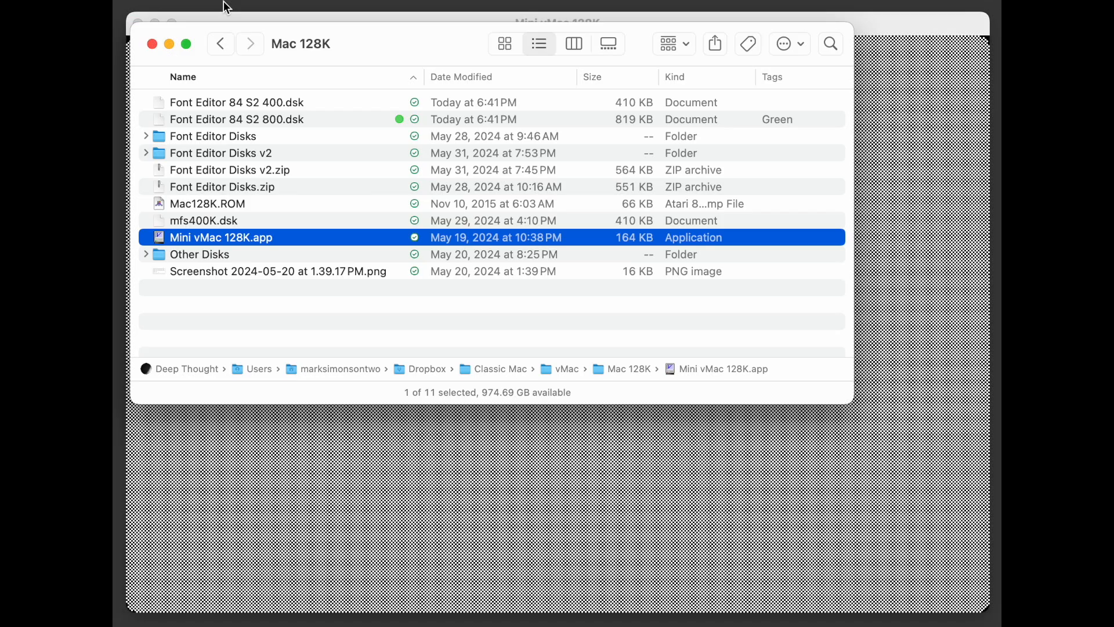
left_click_drag(272, 119, 577, 490)
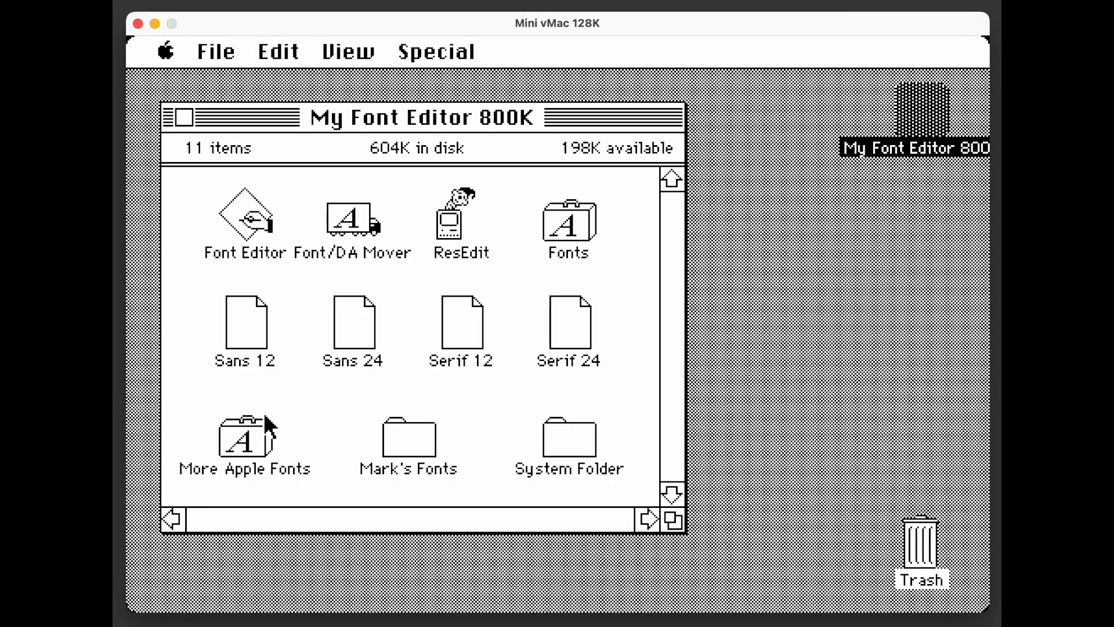
Launch Font Editor from the 800K disk, try to open a font named Sans at size 12, and quit the editor.
double_click(242, 214)
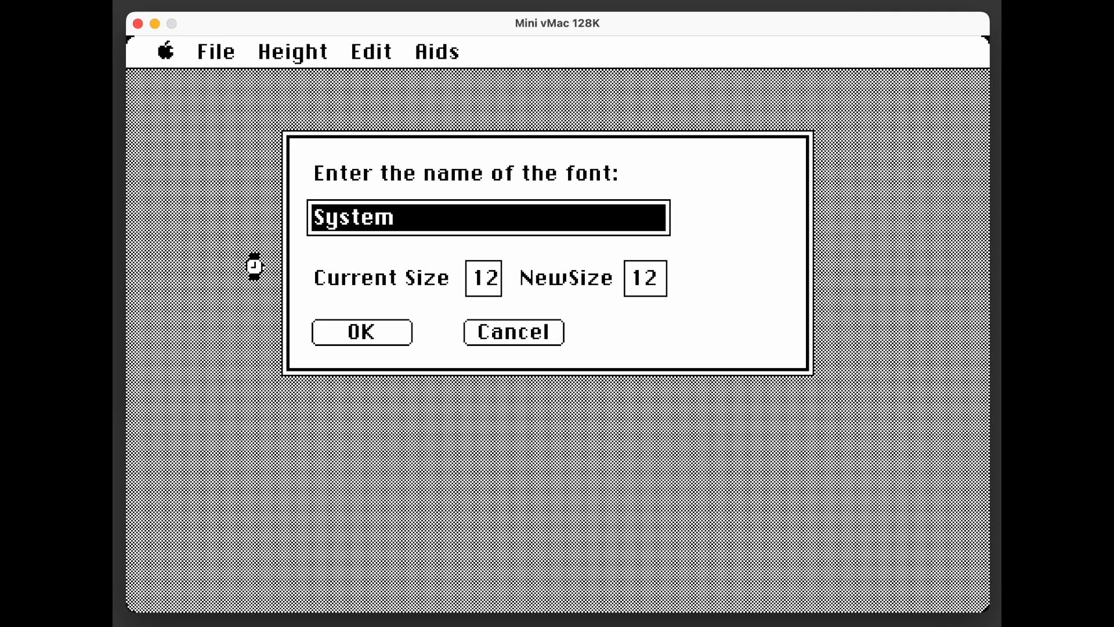
type("Sans")
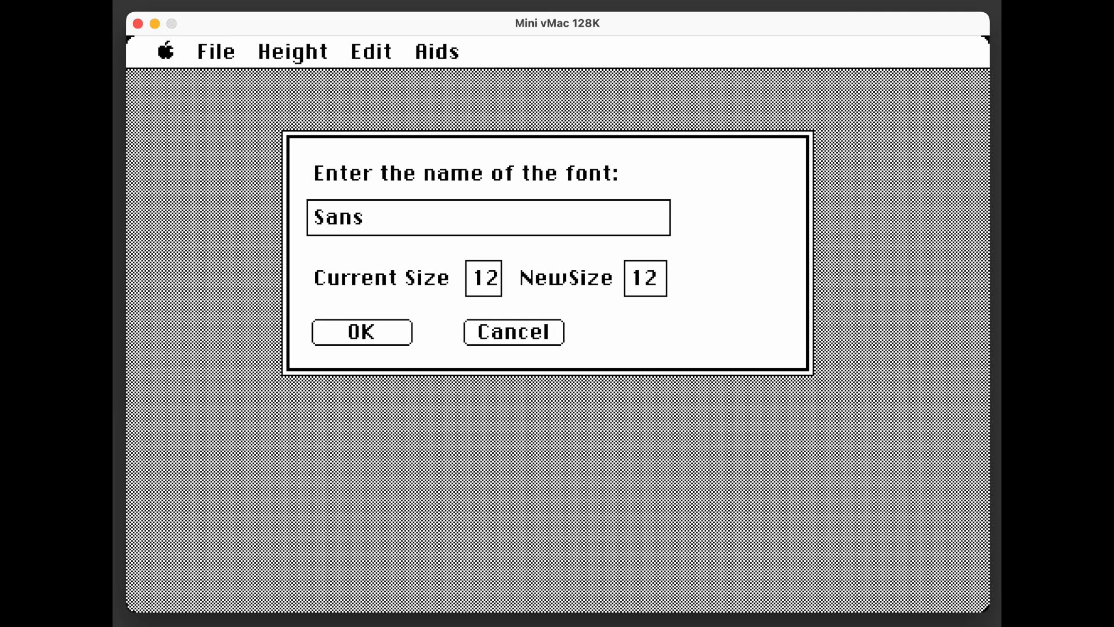
key("Return")
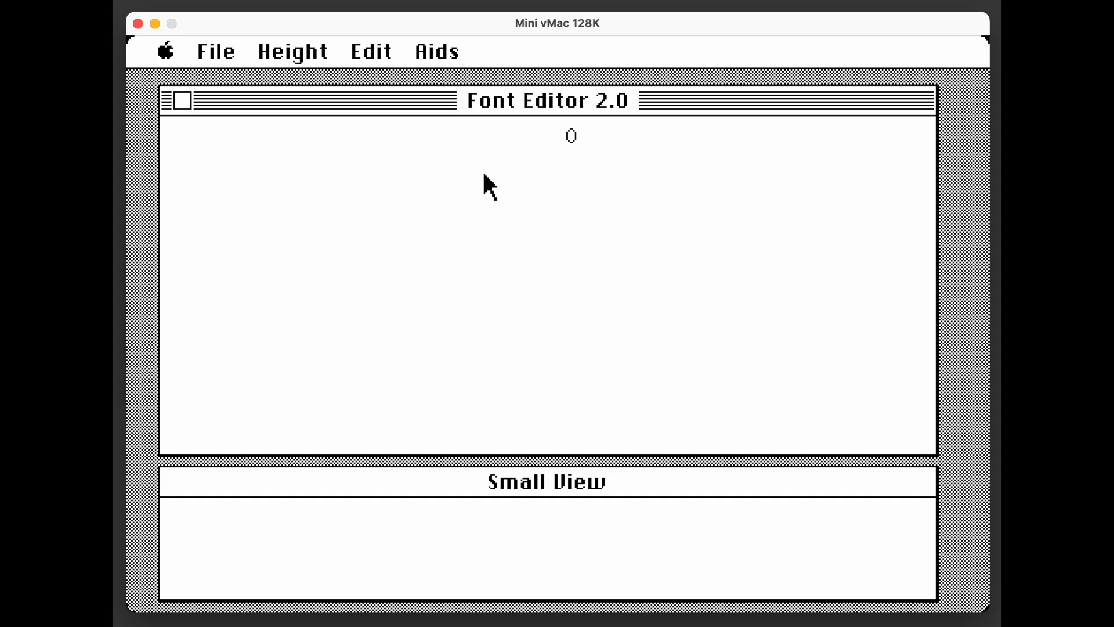
left_click(302, 53)
mouse_move(304, 53)
left_mouse_down()
mouse_move(387, 58)
mouse_move(380, 69)
mouse_move(303, 62)
left_mouse_up()
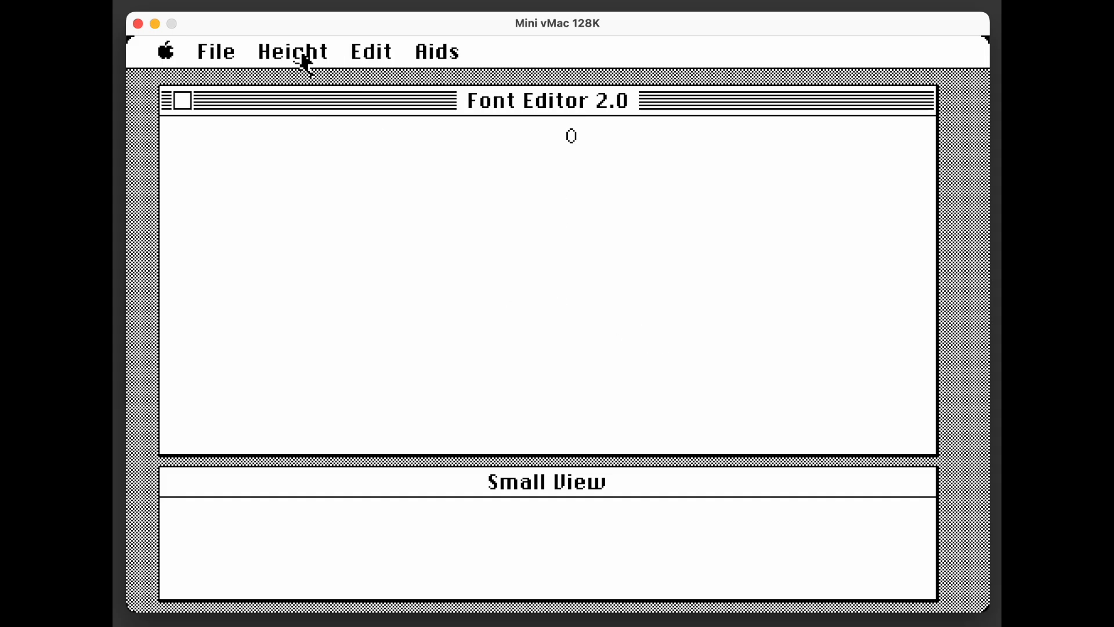
left_click_drag(214, 58, 225, 247)
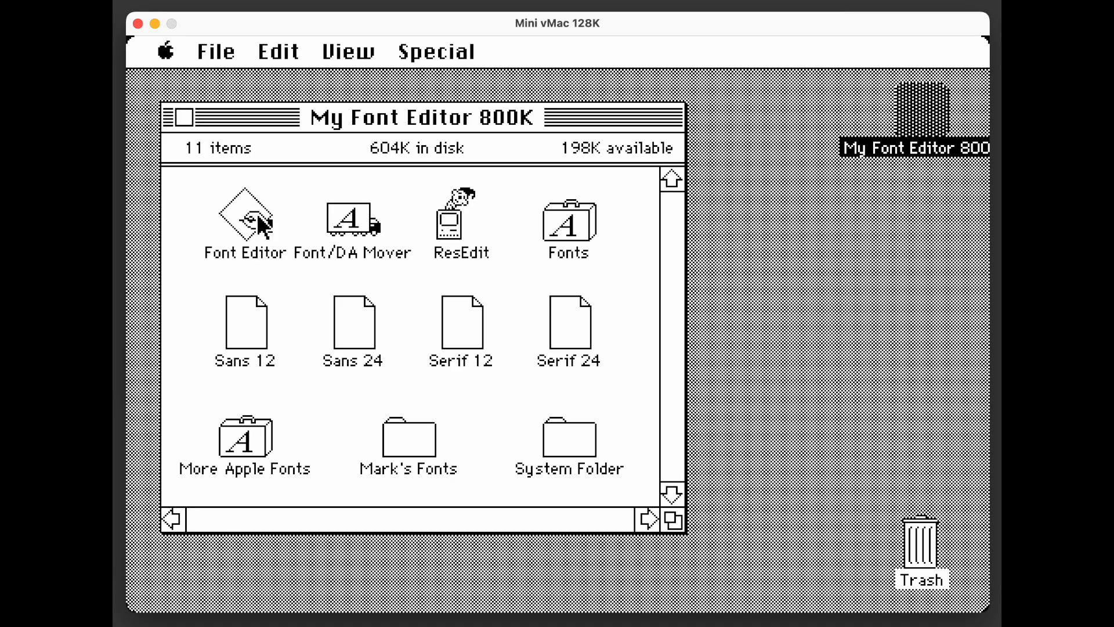
Relaunch Font Editor from the 800K disk and open the font Sans 12 at size 12.
double_click(248, 214)
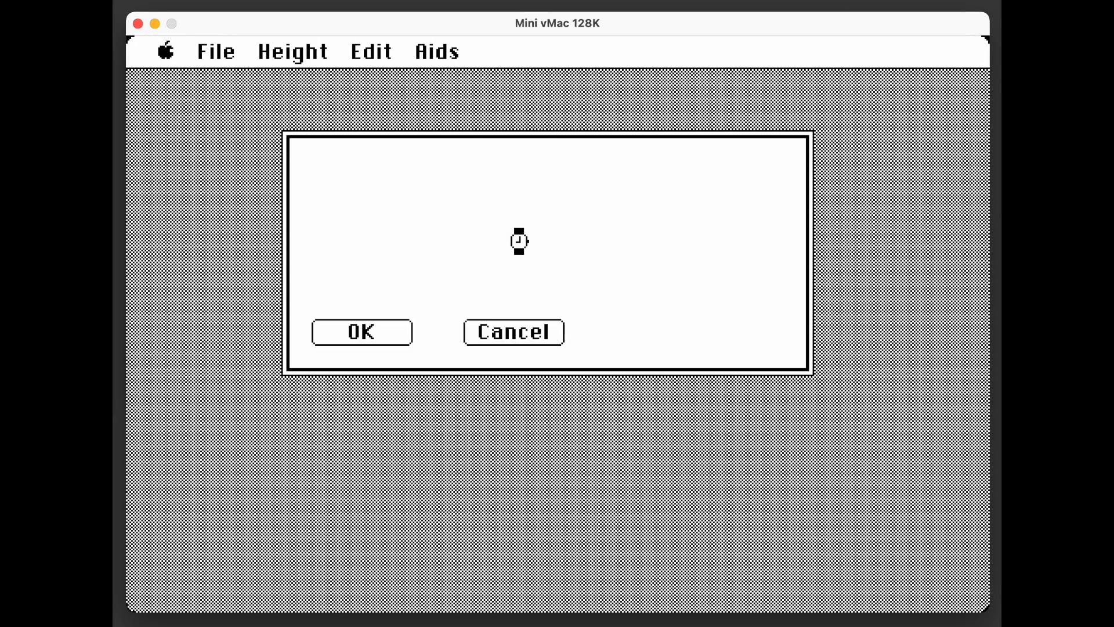
type("Sans 12")
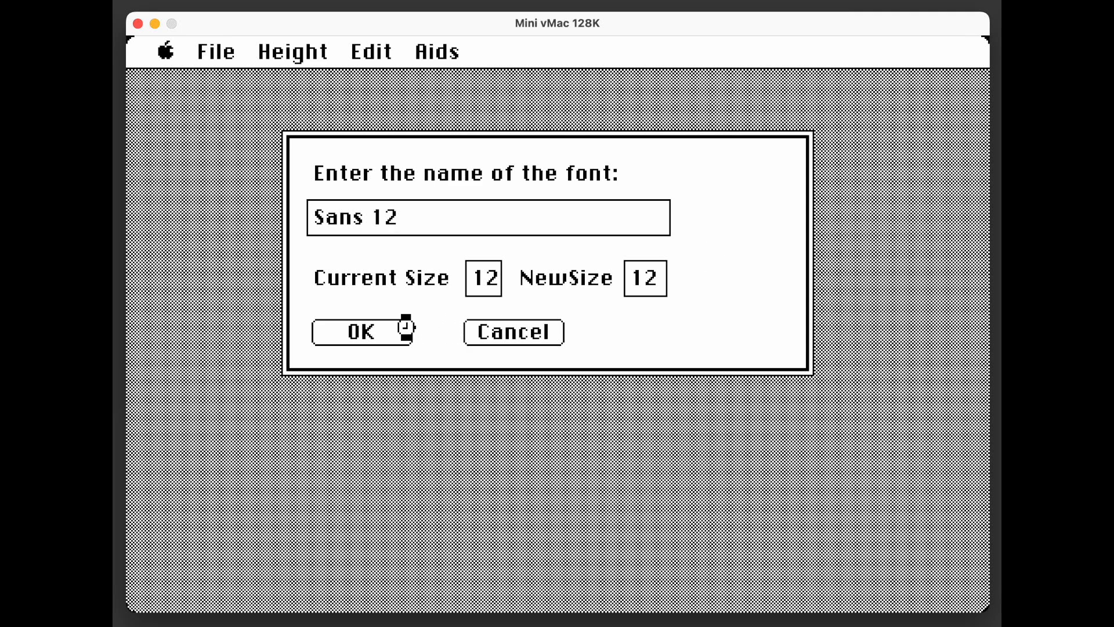
left_click(389, 329)
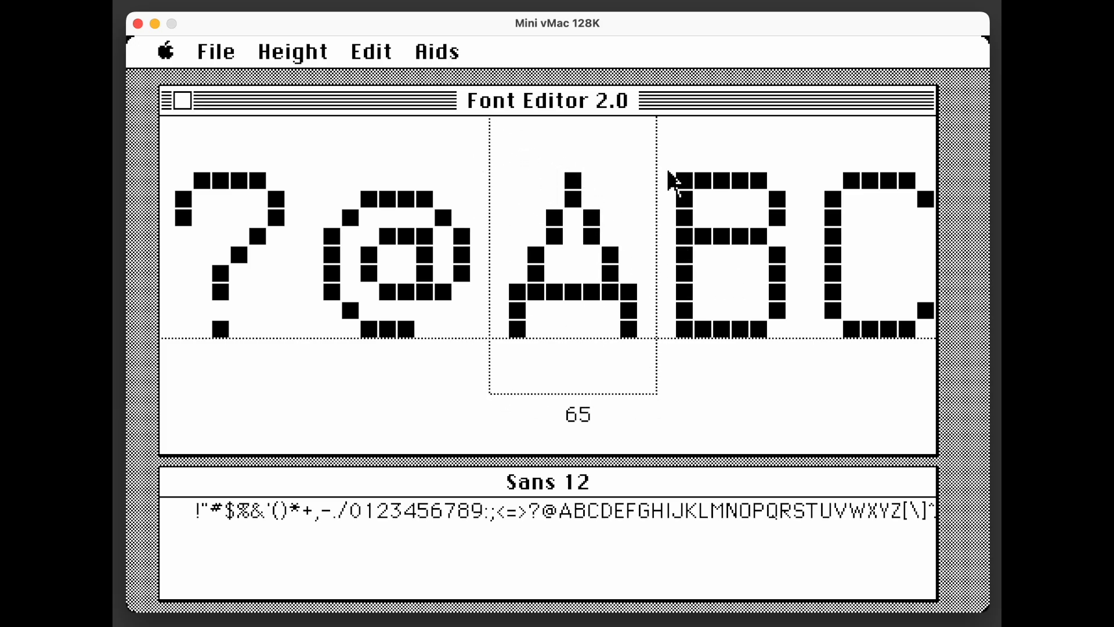
Try adding serif pixels to both feet of the capital A along the baseline, and erase them again.
left_click(529, 328)
left_click(502, 328)
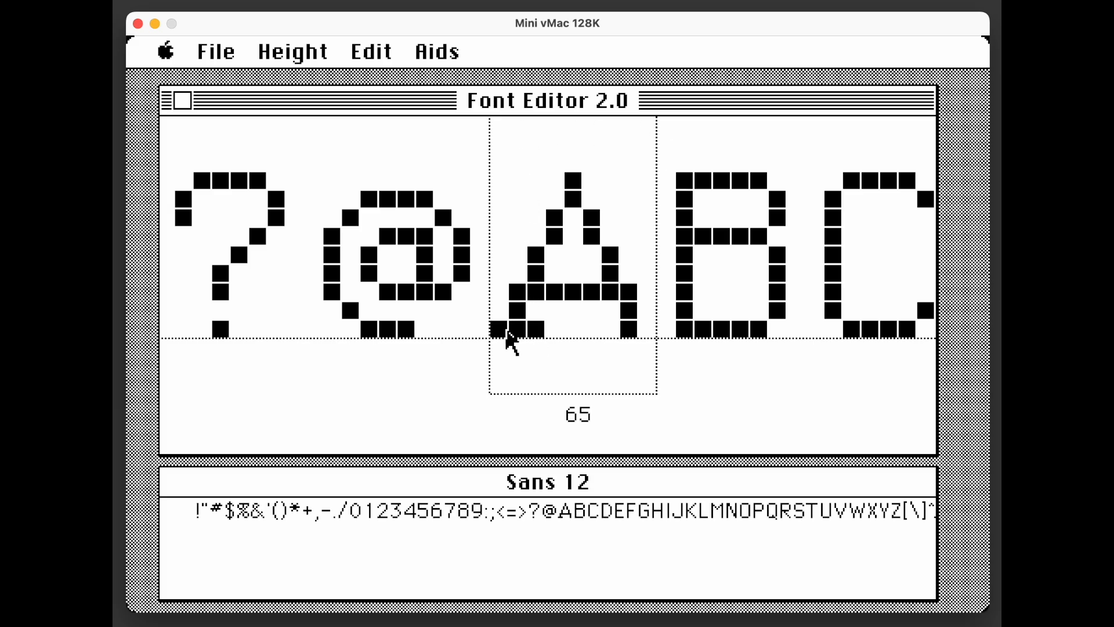
left_click(616, 328)
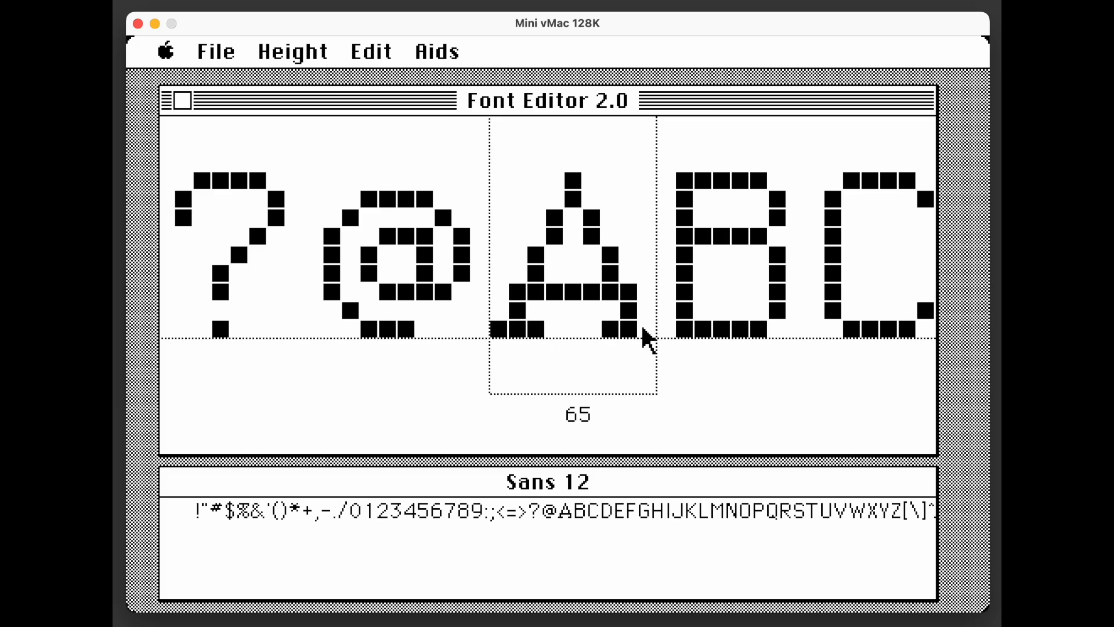
left_click(610, 329)
left_click(536, 328)
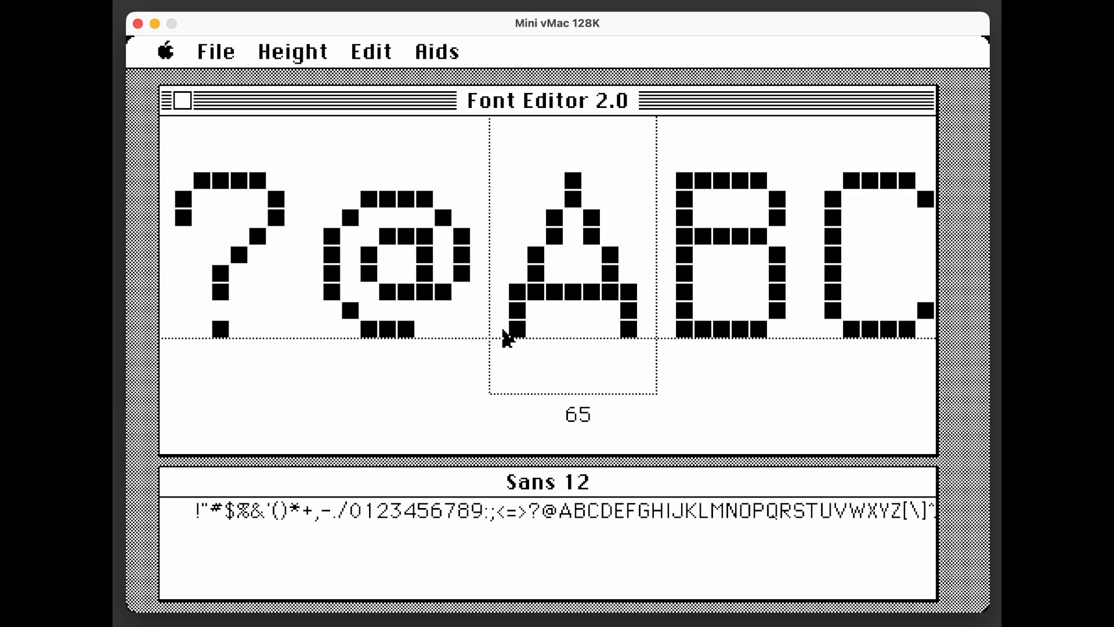
Try serif pixels on both sides of the capital A's apex and left foot, and erase them again.
left_click(554, 180)
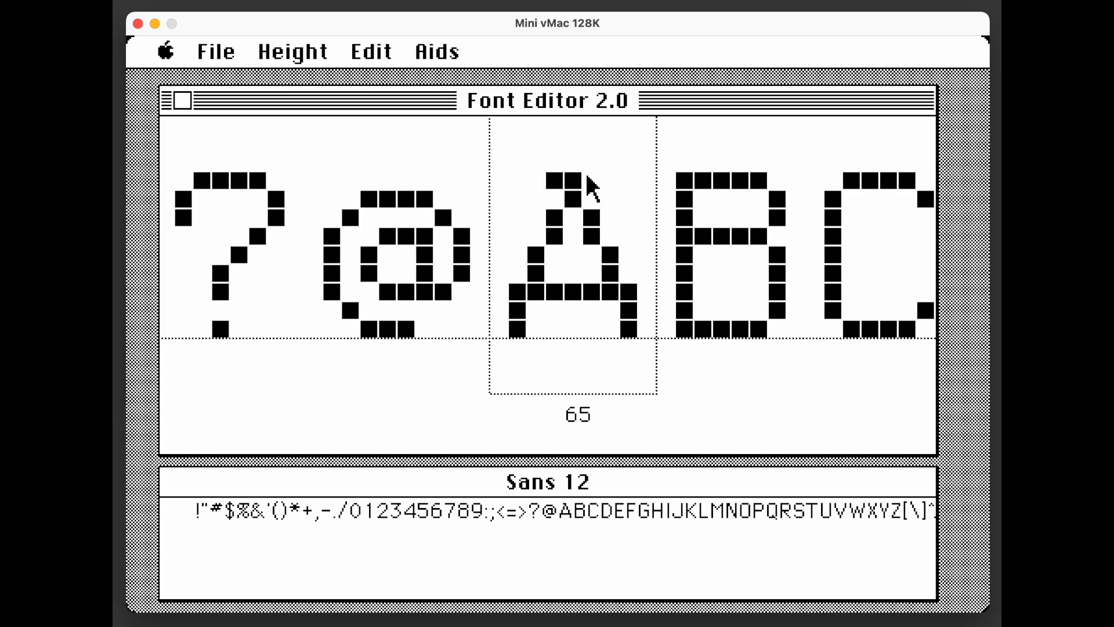
left_click(592, 181)
left_click(499, 328)
left_click(536, 329)
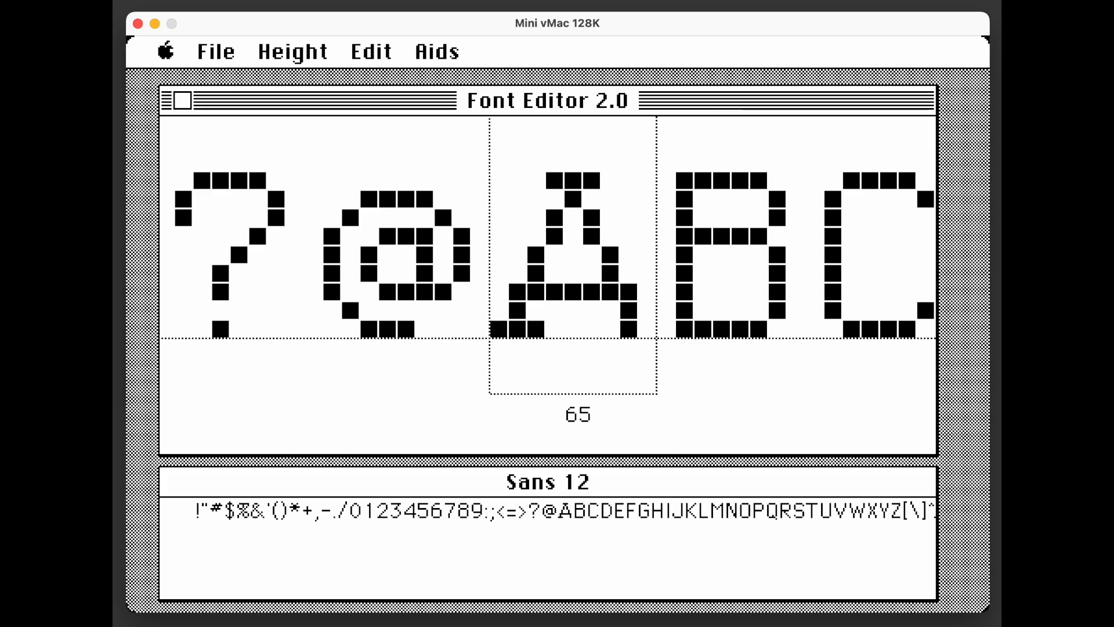
left_click(500, 329)
left_click(537, 329)
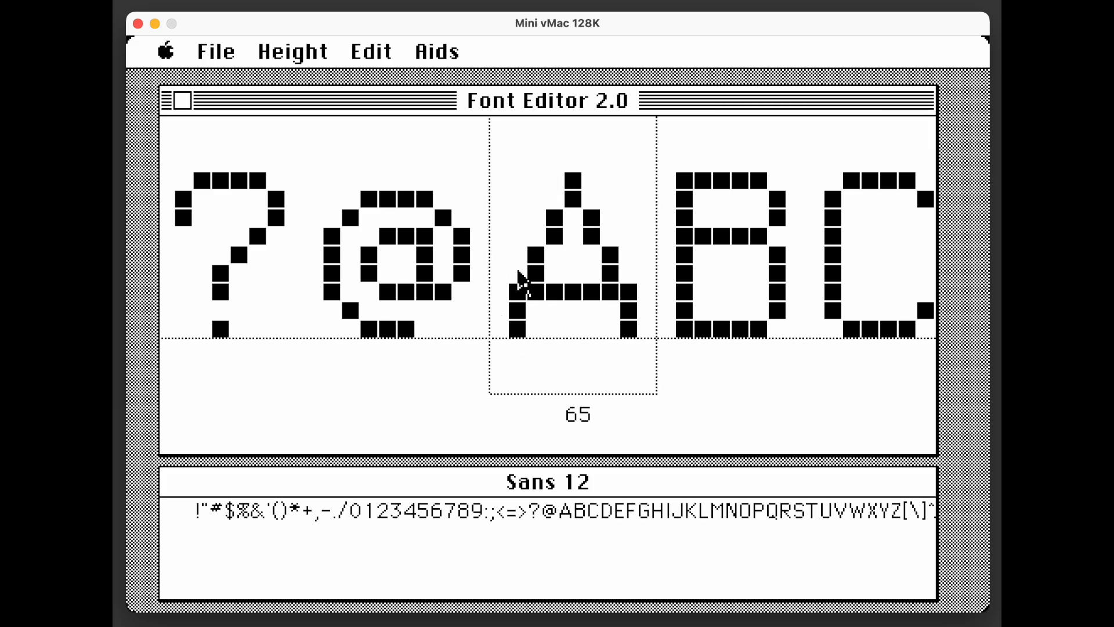
Redraw the capital A as a squared letter with a flat five-pixel top and straight vertical sides.
mouse_move(518, 279)
left_mouse_down()
mouse_move(517, 198)
mouse_move(537, 179)
mouse_move(611, 177)
mouse_move(627, 190)
mouse_move(624, 269)
mouse_move(613, 279)
mouse_move(592, 206)
mouse_move(573, 196)
mouse_move(542, 274)
left_mouse_up()
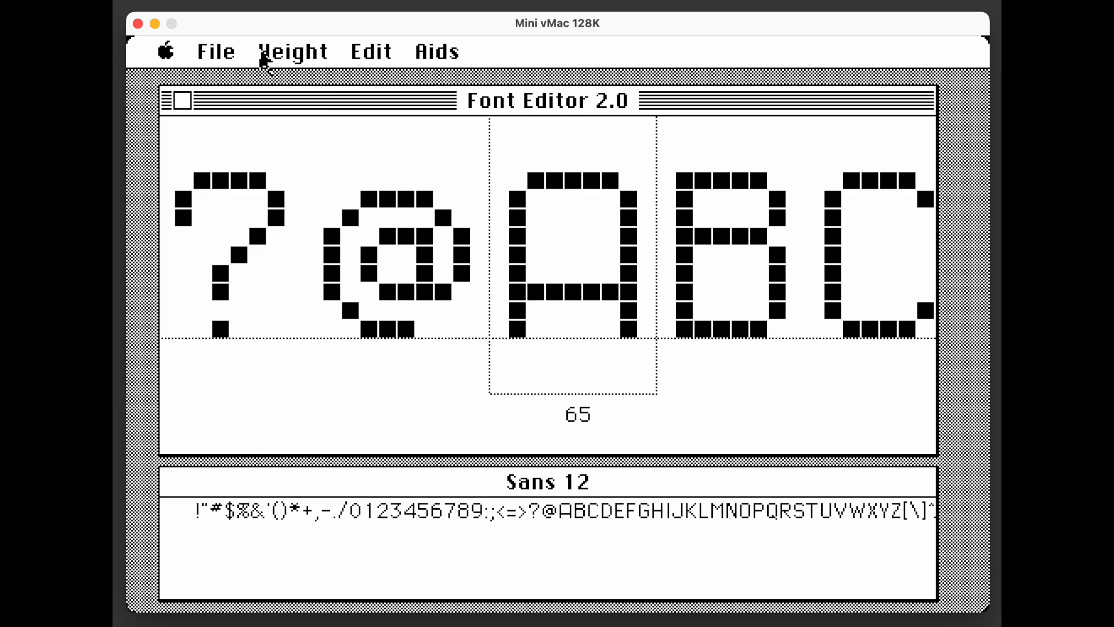
left_click(215, 53)
left_click_drag(214, 52, 450, 50)
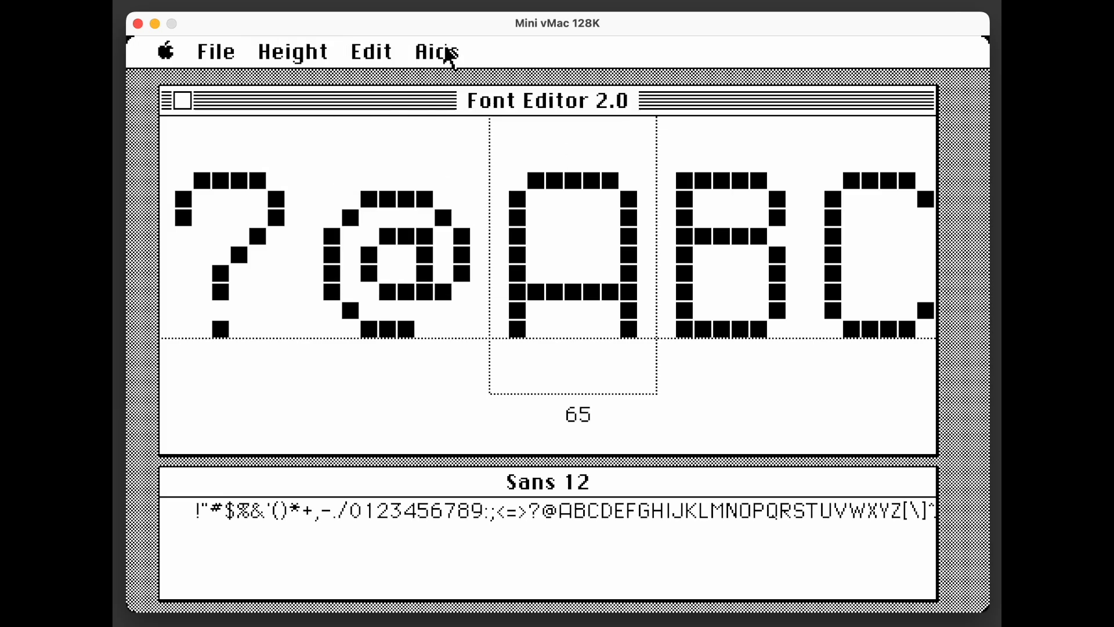
Restore the capital A's original pointed shape by erasing the squared sides and redrawing the diagonal pixels.
left_click(517, 255)
left_click(536, 254)
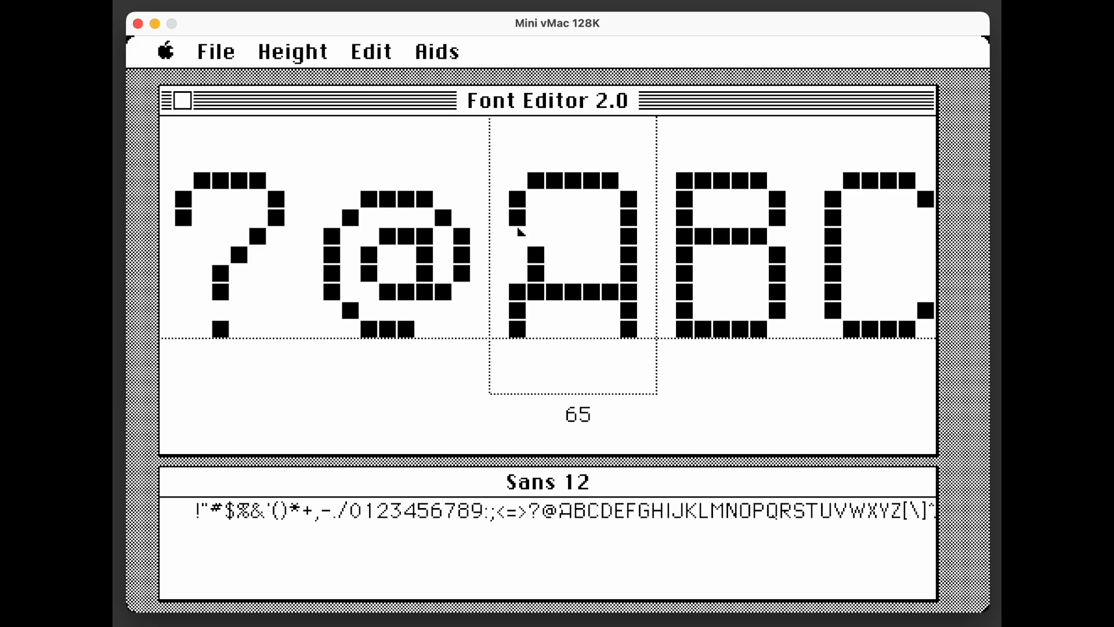
left_click_drag(518, 226, 517, 199)
mouse_move(550, 238)
left_mouse_down()
mouse_move(573, 180)
mouse_move(572, 197)
mouse_move(611, 181)
mouse_move(627, 231)
mouse_move(636, 211)
mouse_move(627, 269)
mouse_move(592, 244)
mouse_move(592, 218)
left_mouse_up()
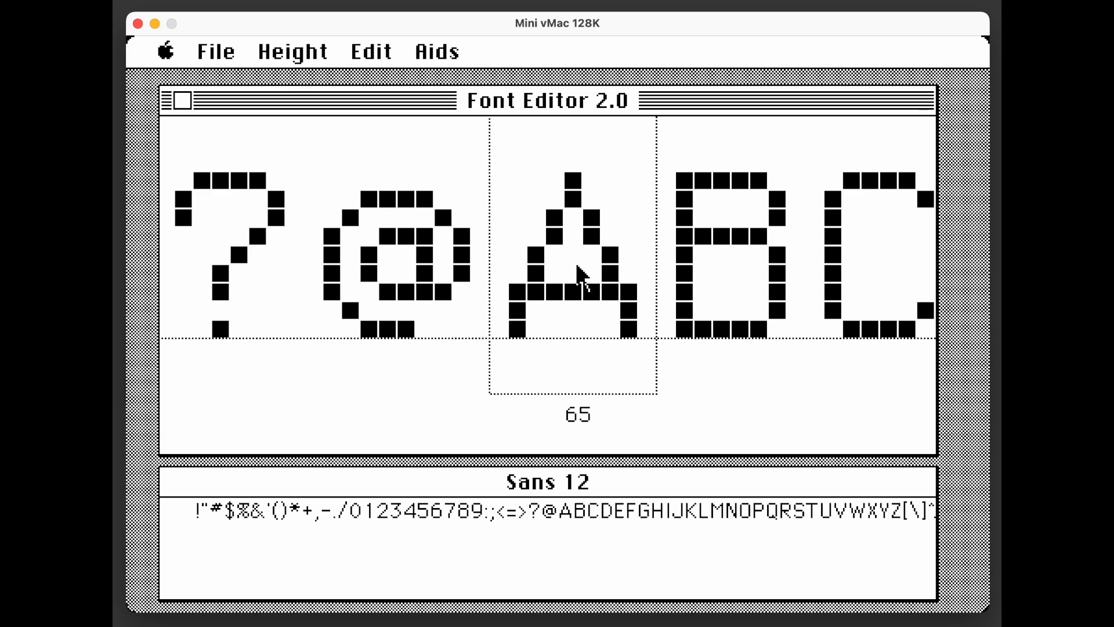
Move through the capital letters in the enlarged editing view by selecting neighbouring glyphs from A up to G.
left_click(753, 269)
left_click(857, 274)
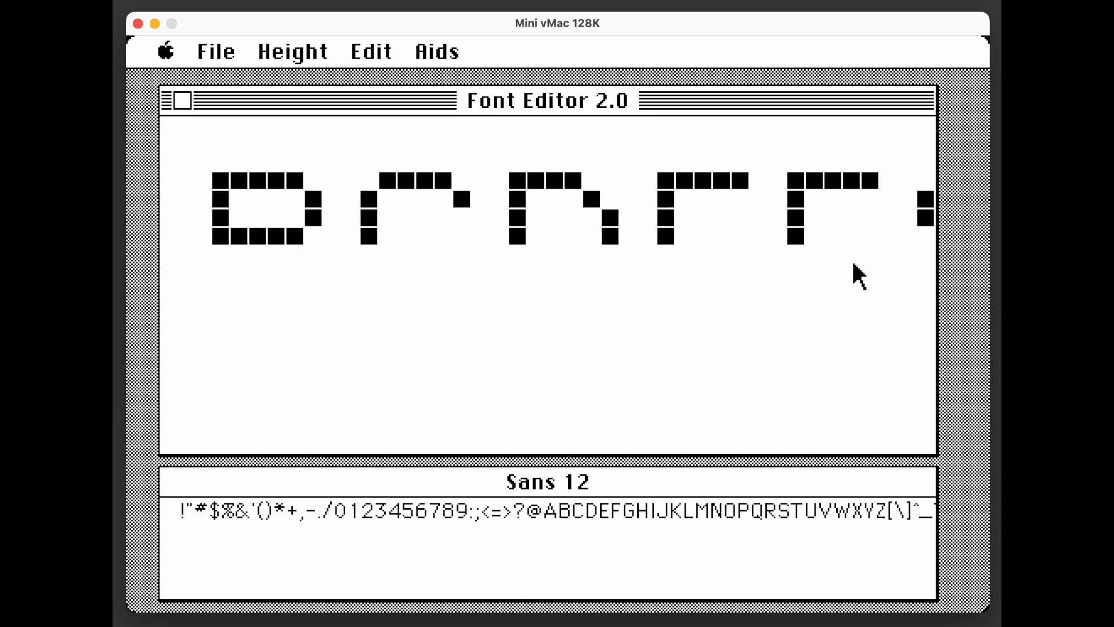
left_click(264, 238)
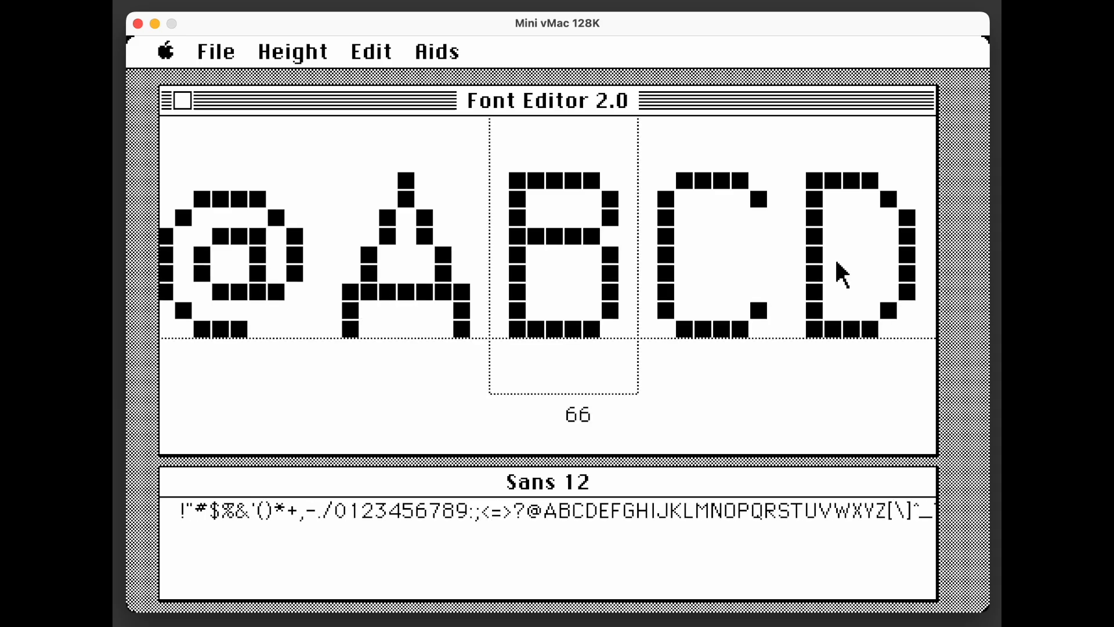
left_click(850, 244)
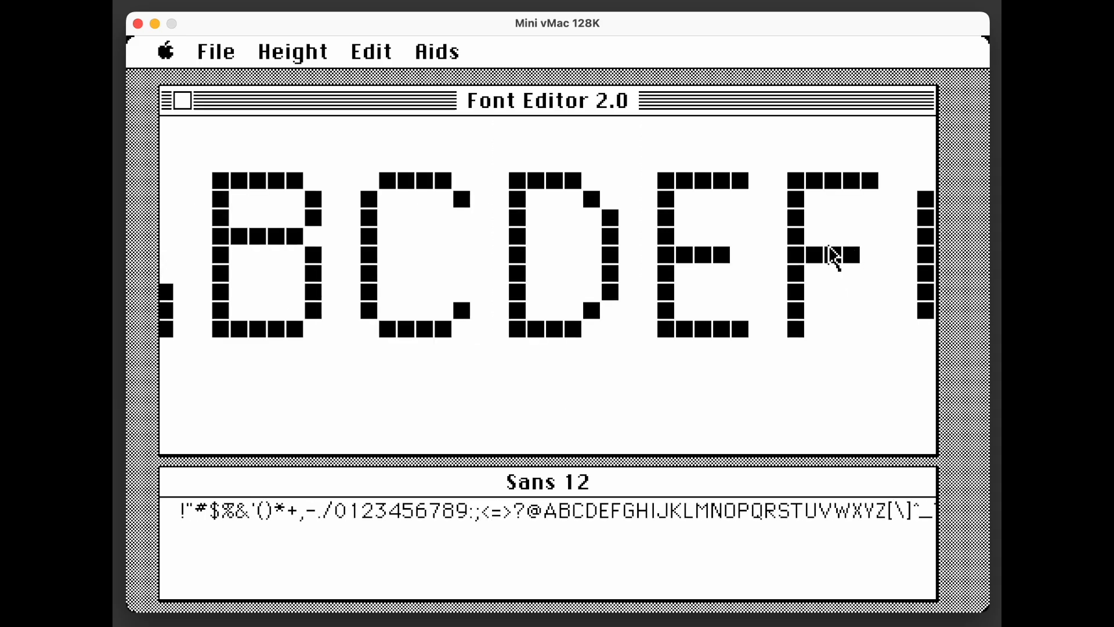
left_click(259, 279)
left_click(725, 287)
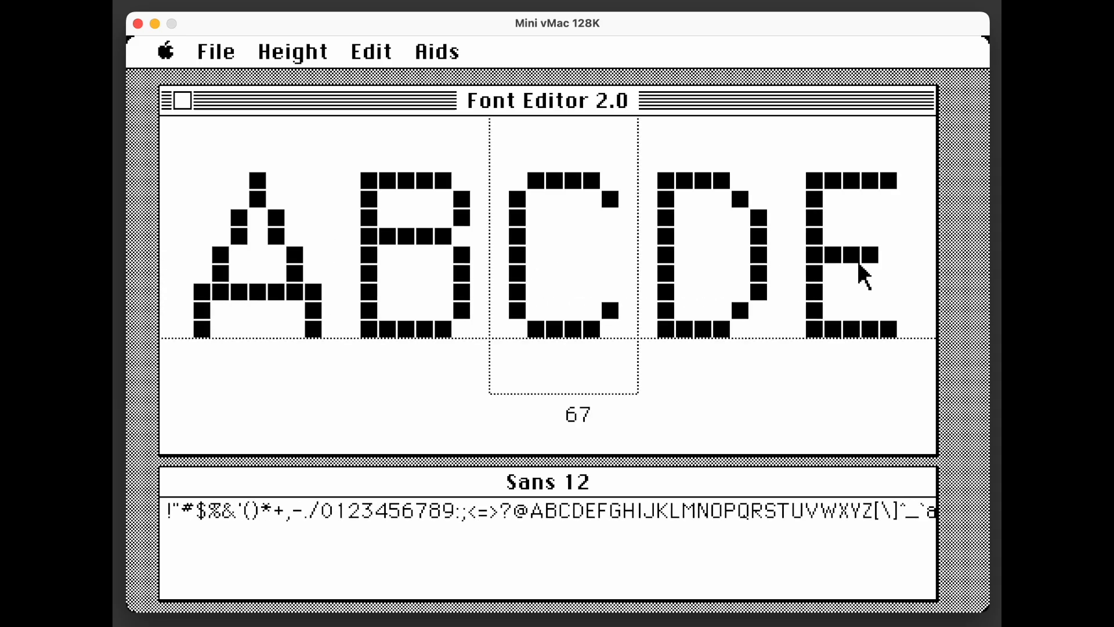
left_click(863, 273)
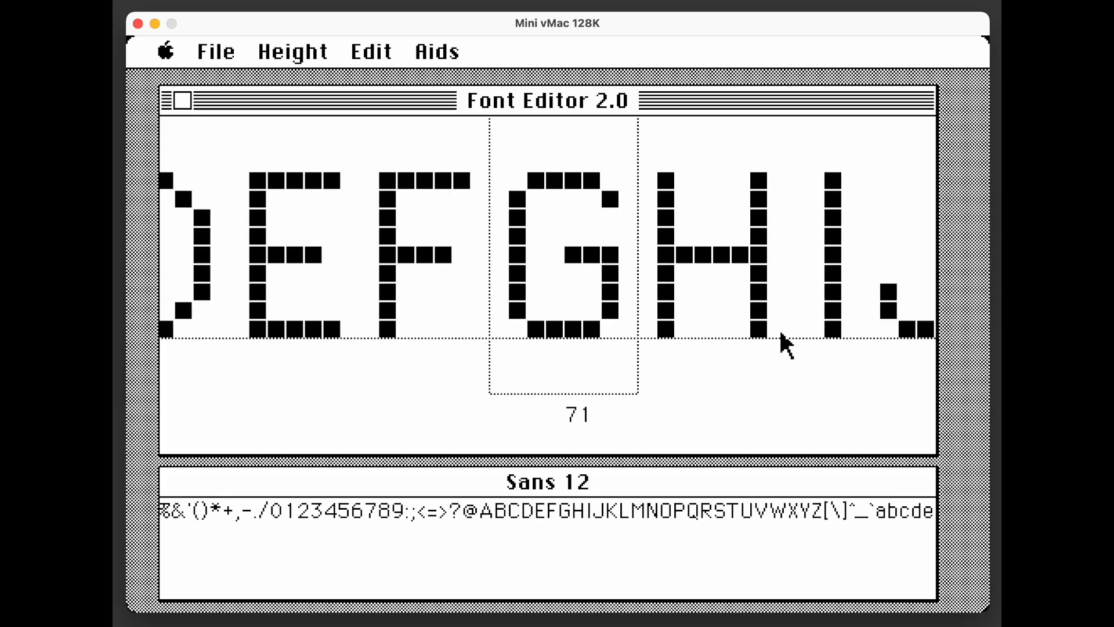
Activate the Sans 12 sample strip and jump to distant glyphs in it, including capital Y, lowercase r and the plus sign.
left_click(811, 504)
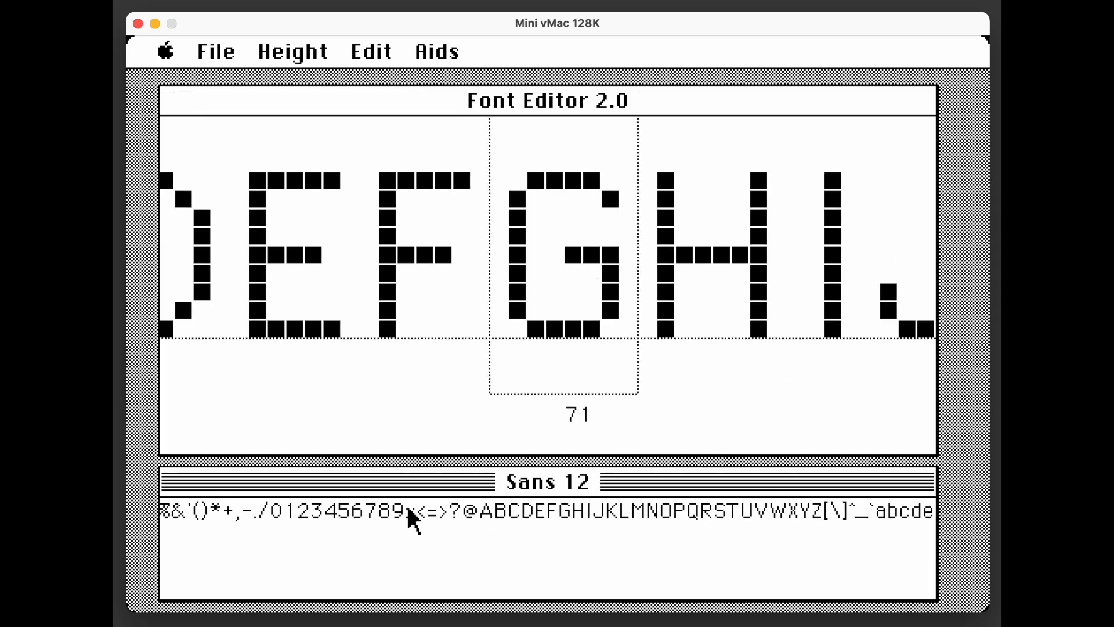
left_click(807, 513)
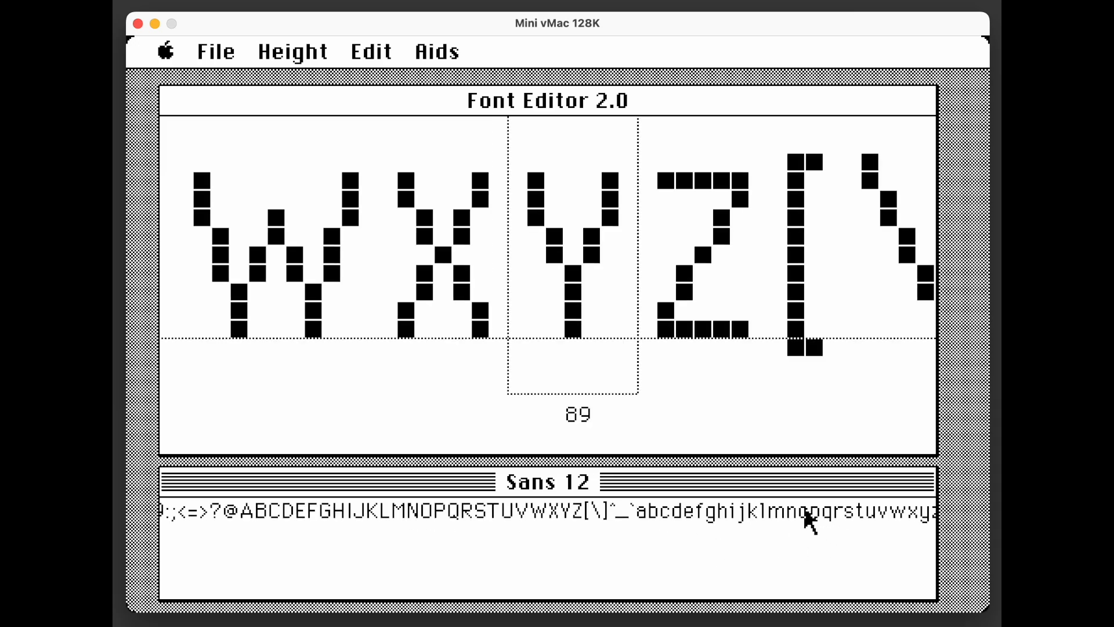
left_click(845, 513)
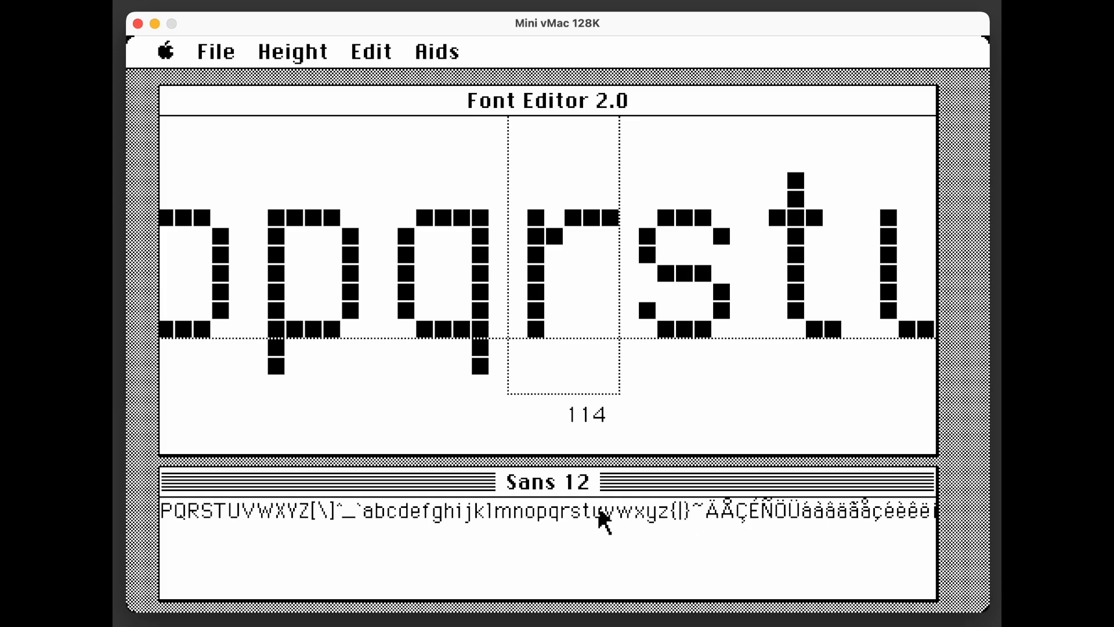
left_click(566, 513)
left_click(331, 513)
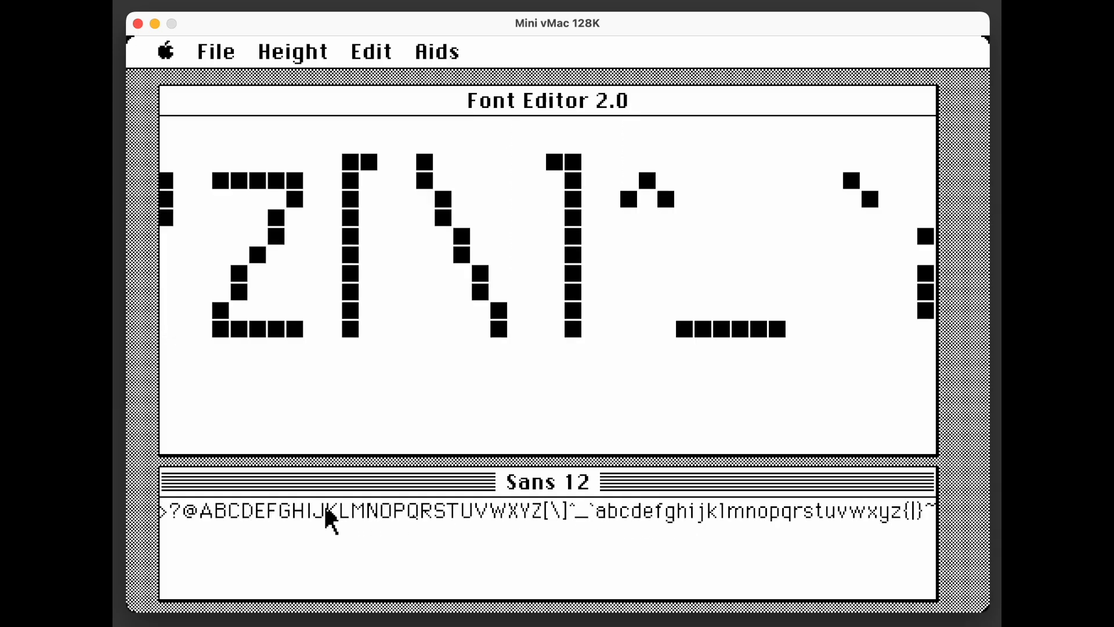
left_click(264, 511)
left_click(253, 508)
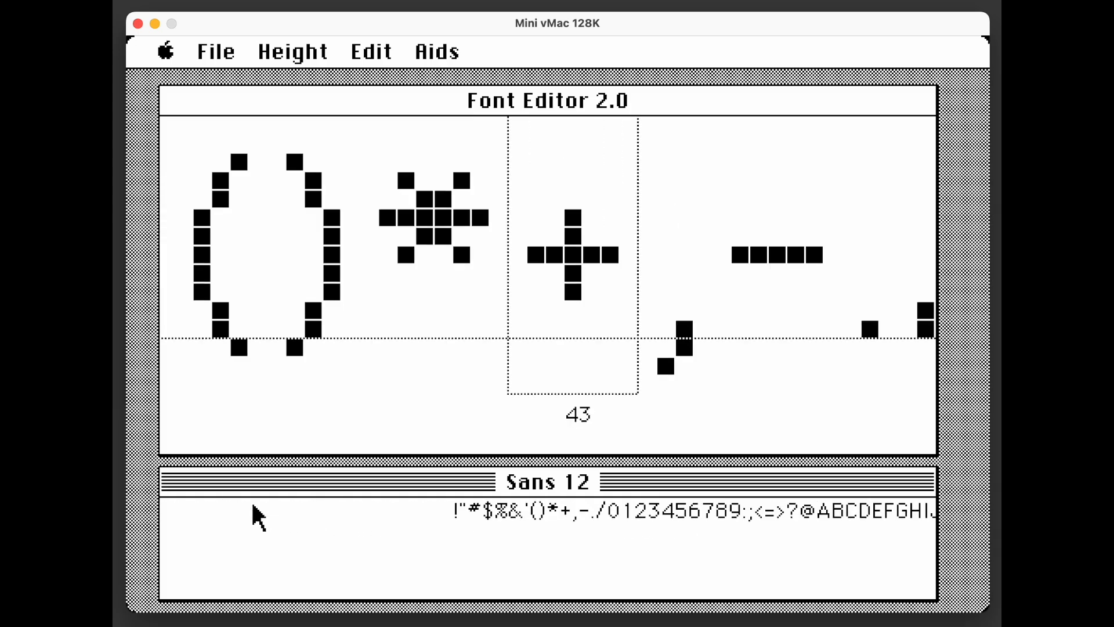
Jump forward through the Sans 12 sample strip from the quotation mark to @, capital K, lowercase p and lowercase a.
left_click(462, 510)
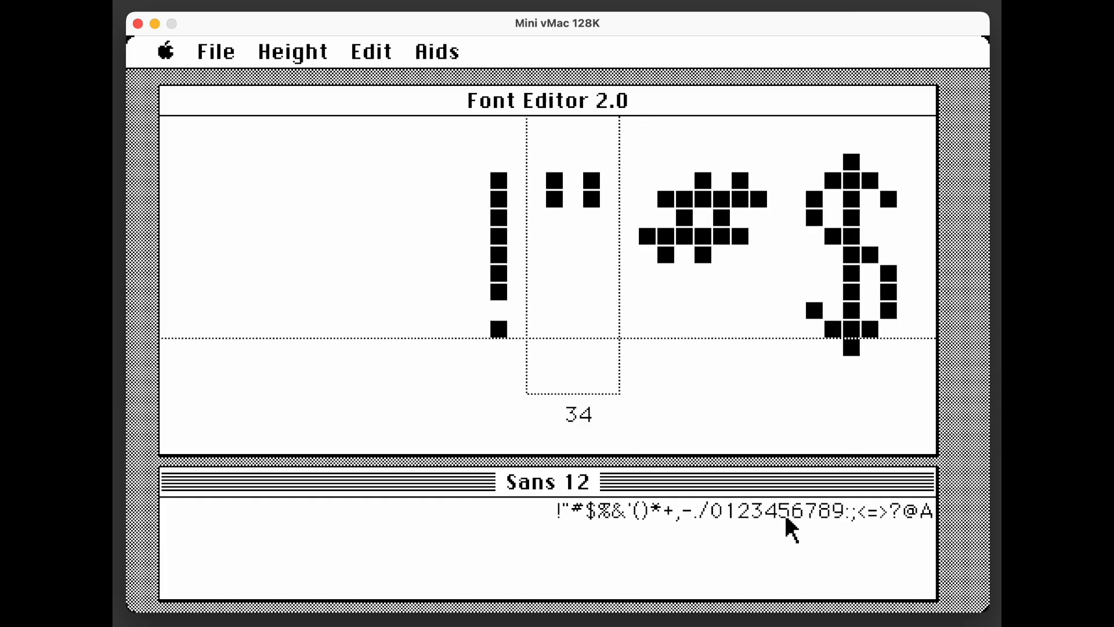
left_click(913, 519)
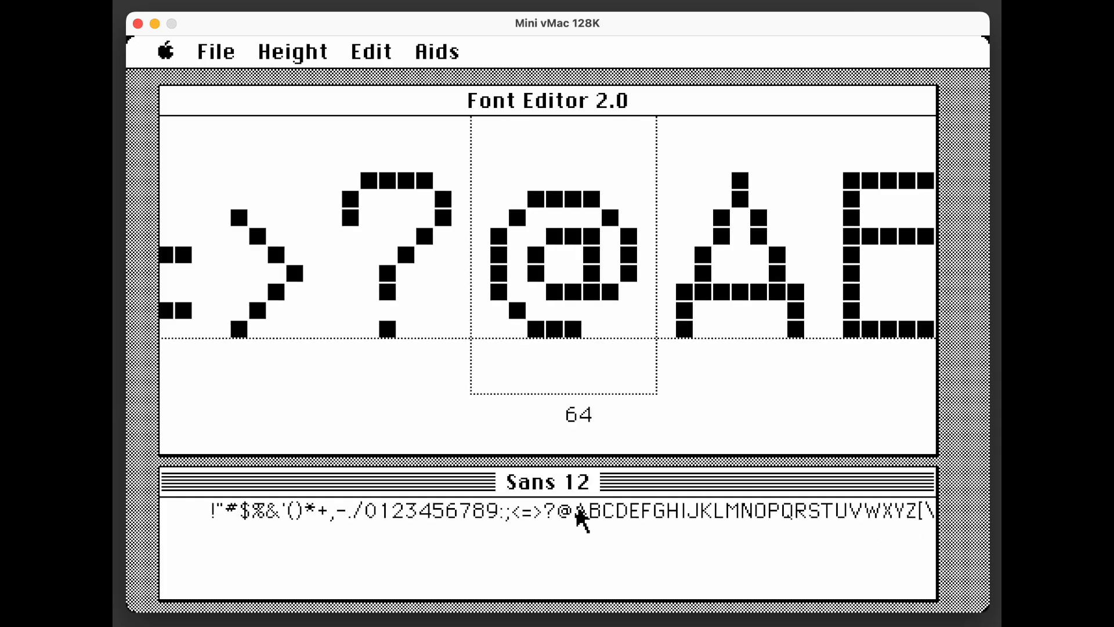
left_click(567, 514)
left_click(711, 515)
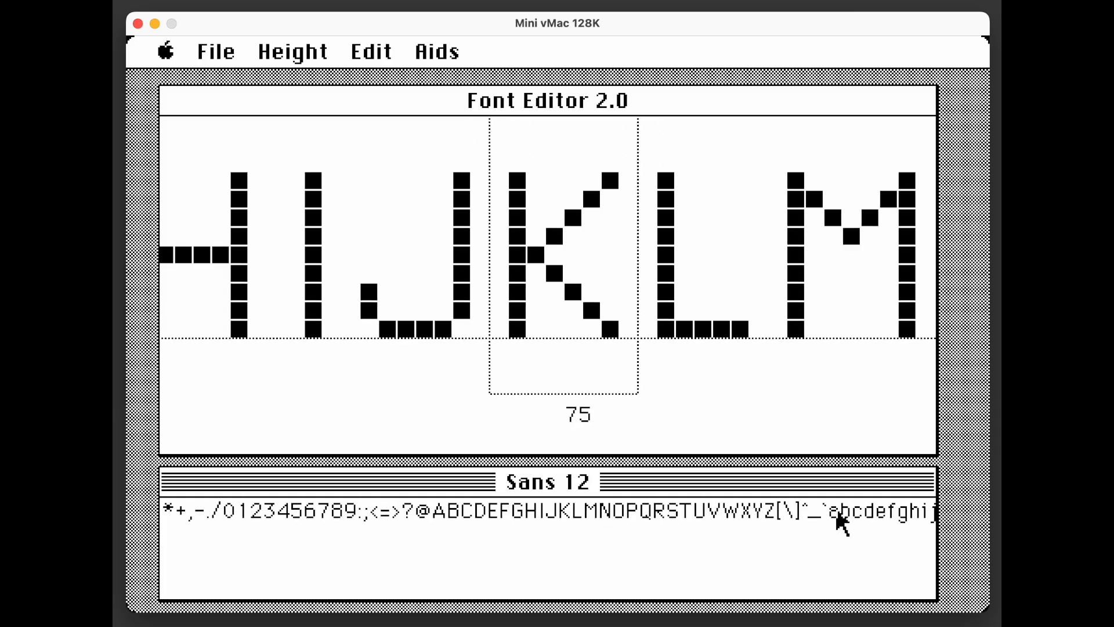
left_click(785, 516)
left_click(788, 517)
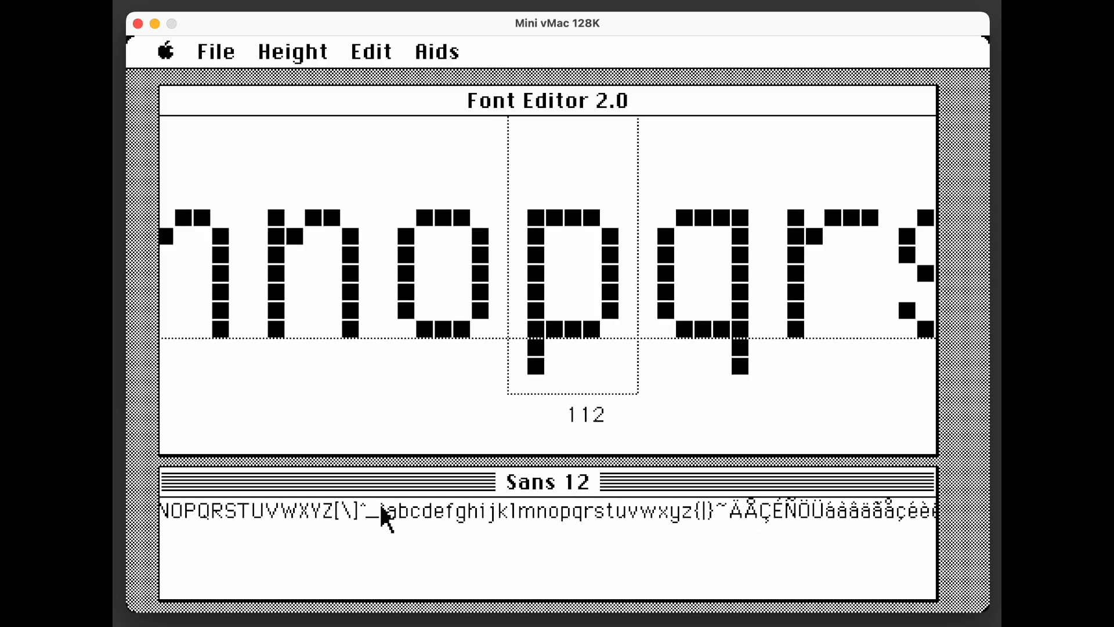
left_click(392, 514)
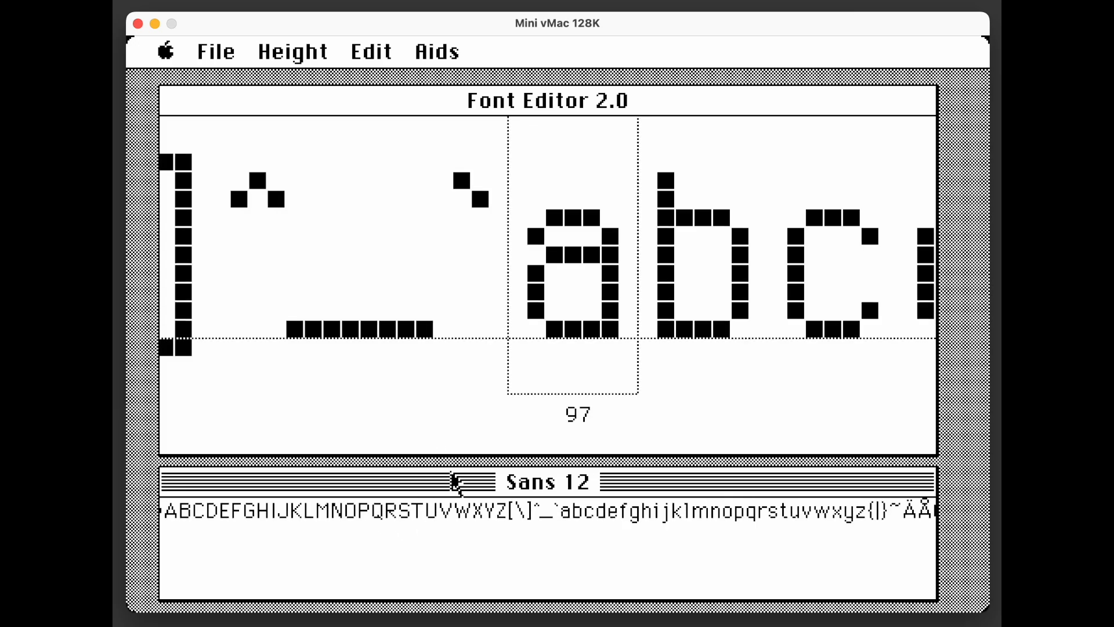
Bring capital E, character 69, into the enlarged editing view by picking it in the Sans 12 sample strip.
left_click(293, 158)
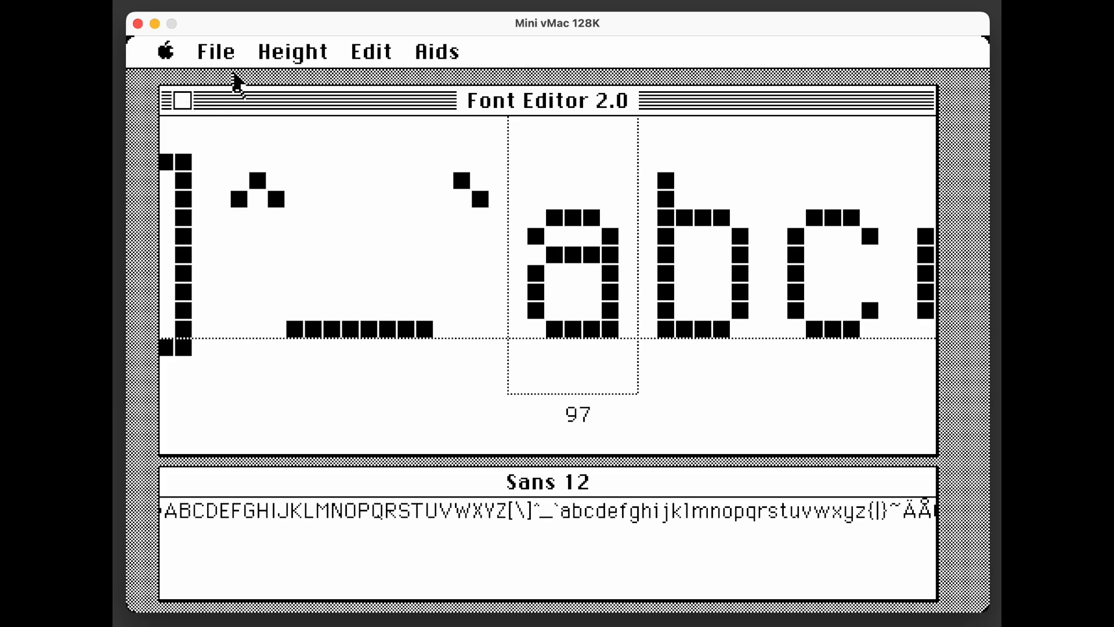
left_click(231, 55)
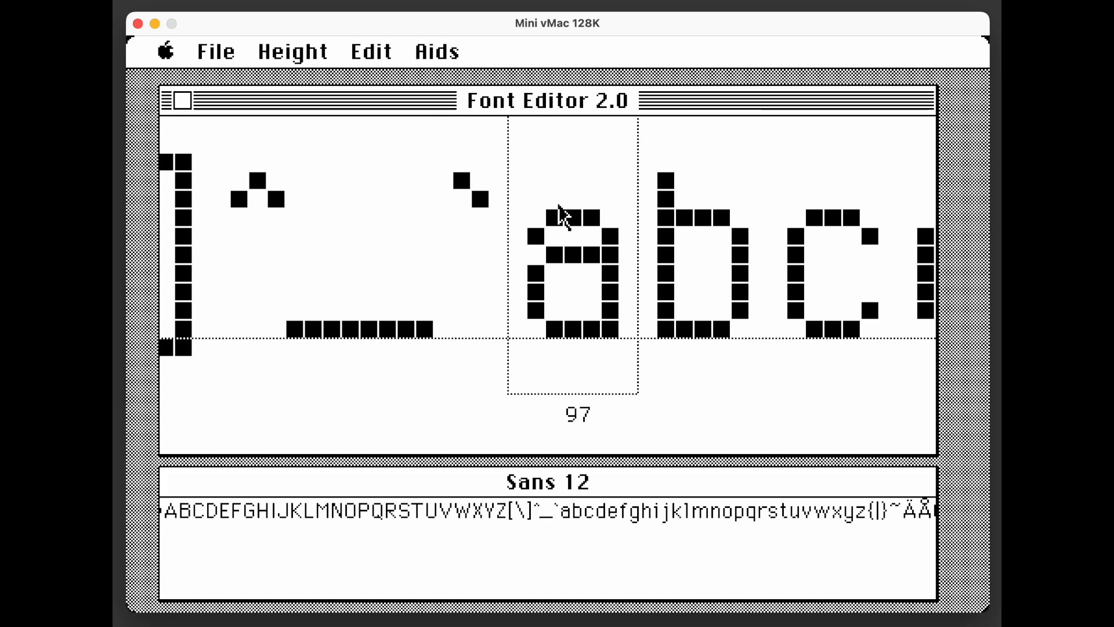
left_click(229, 512)
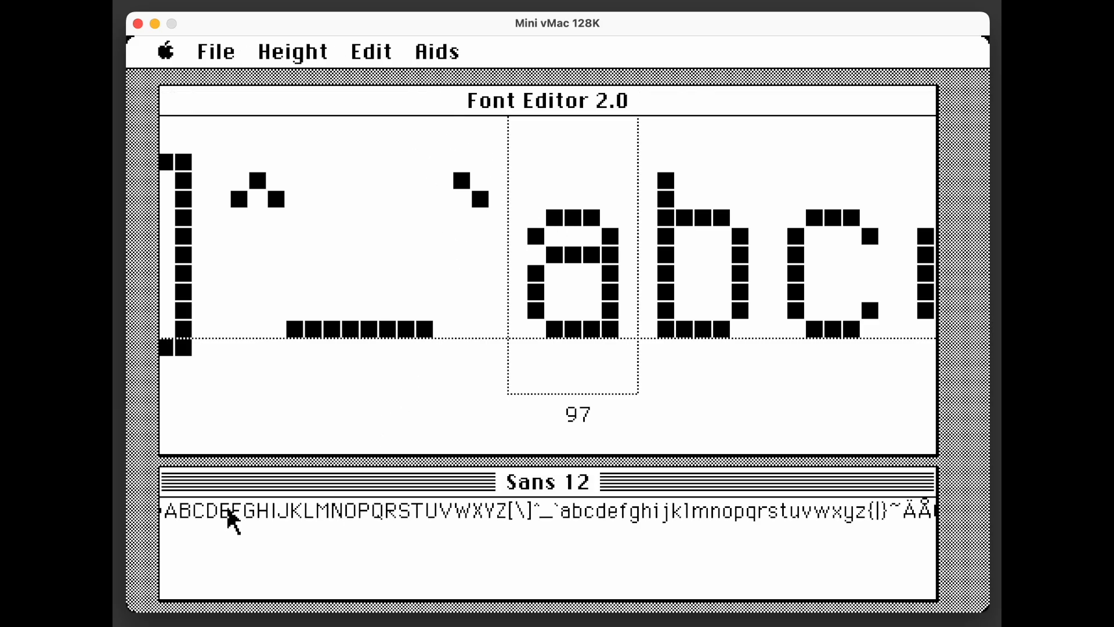
left_click(230, 512)
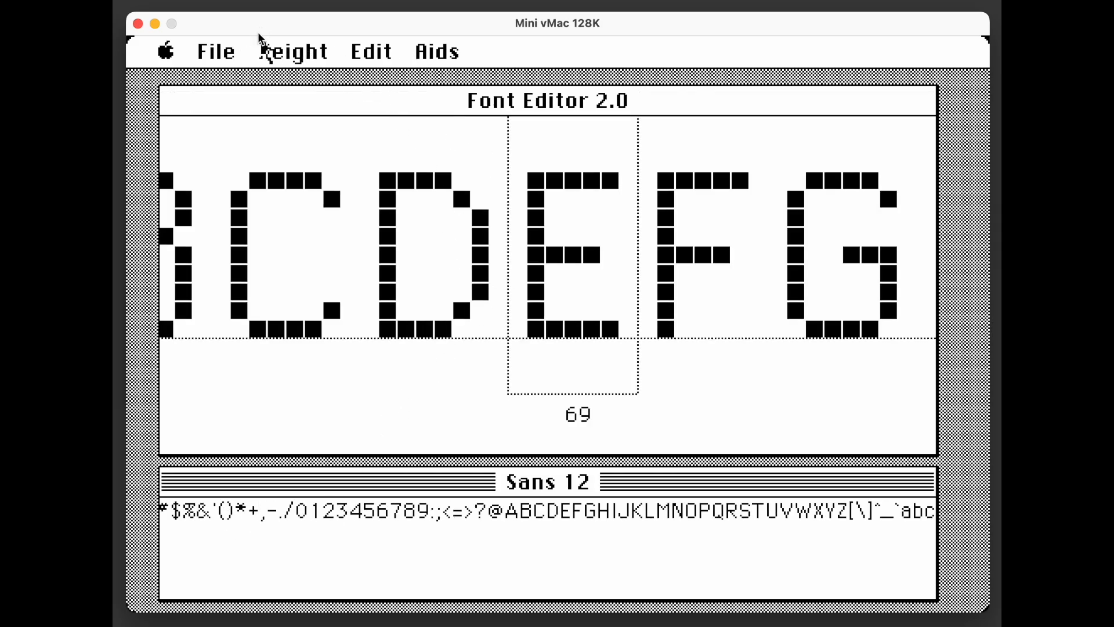
left_click(373, 54)
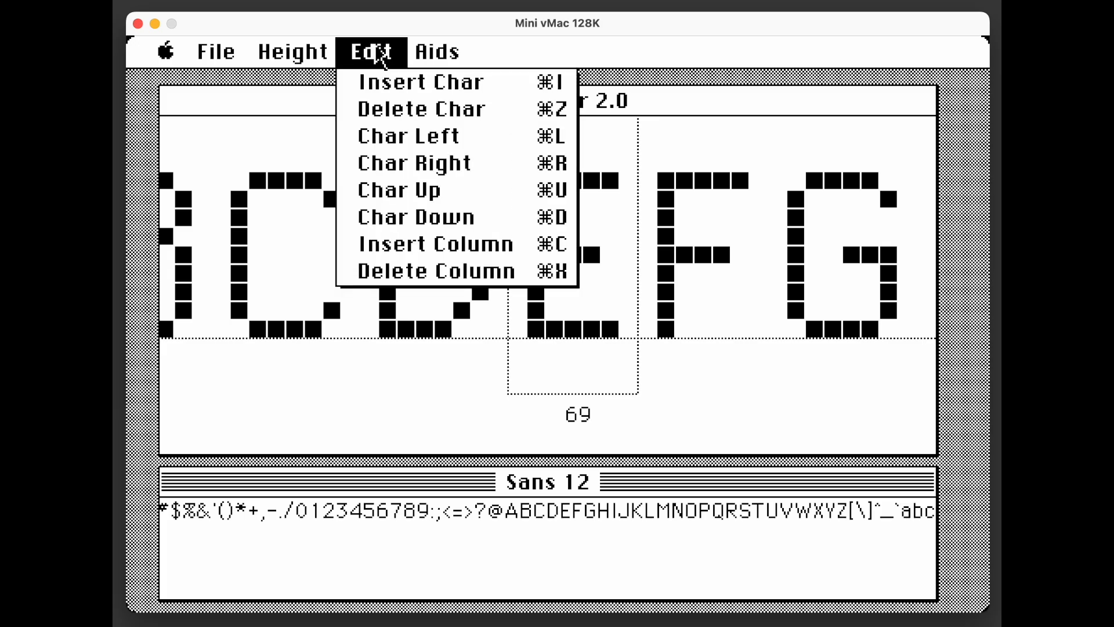
left_click_drag(380, 58, 387, 83)
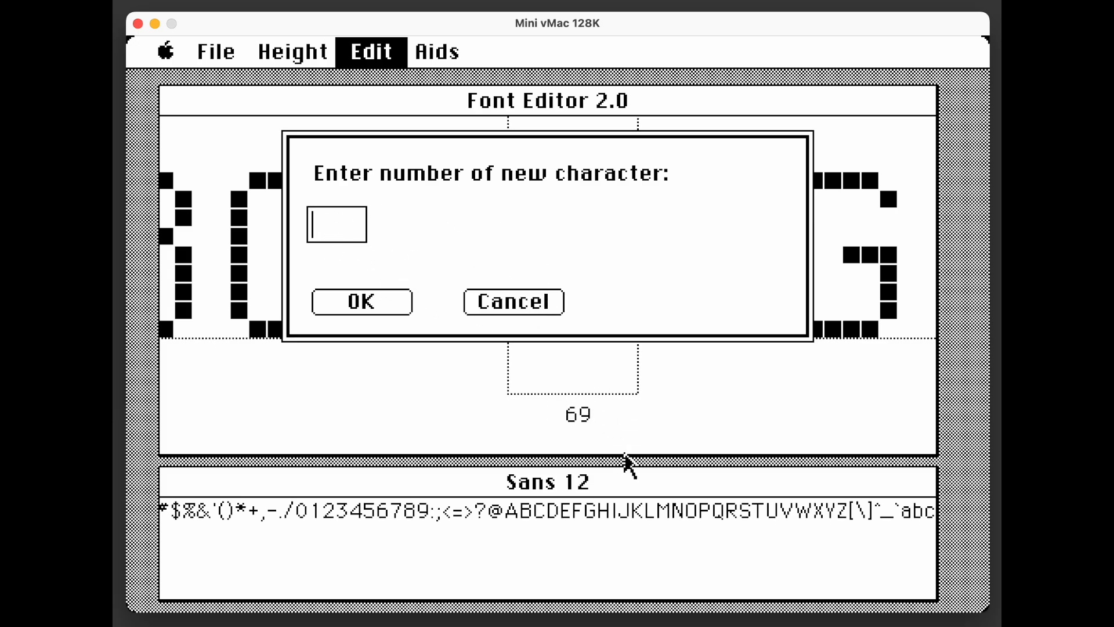
left_click(482, 293)
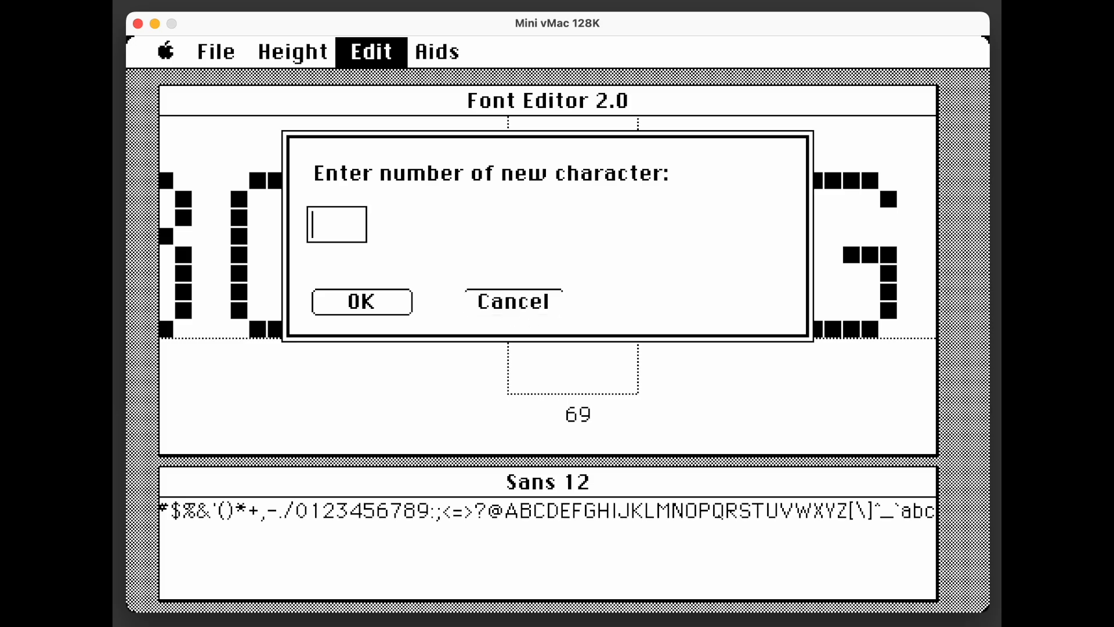
Delete the selected capital E, character 69, from the Sans 12 font.
left_click(374, 53)
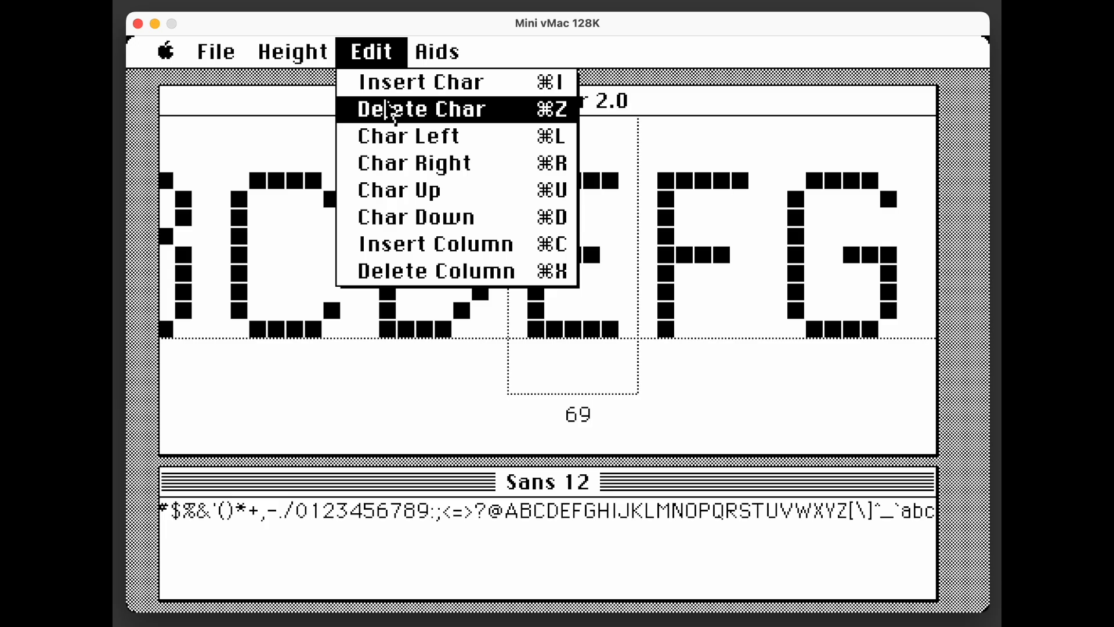
left_click_drag(388, 113, 374, 61)
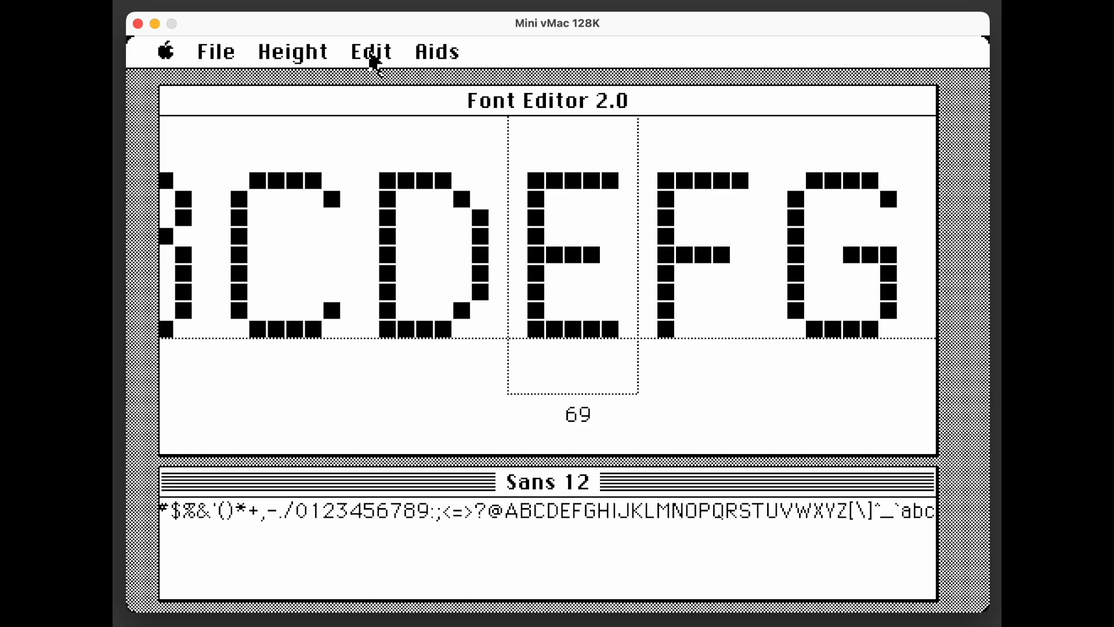
left_click_drag(373, 57, 391, 110)
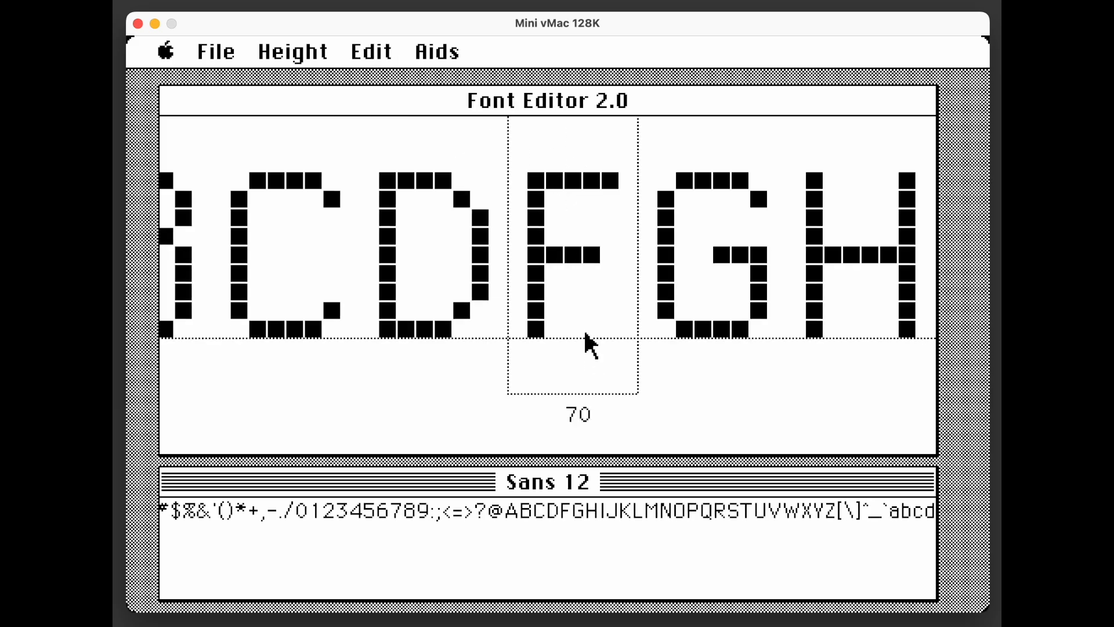
Try to insert a new character with number 70.
left_click(378, 54)
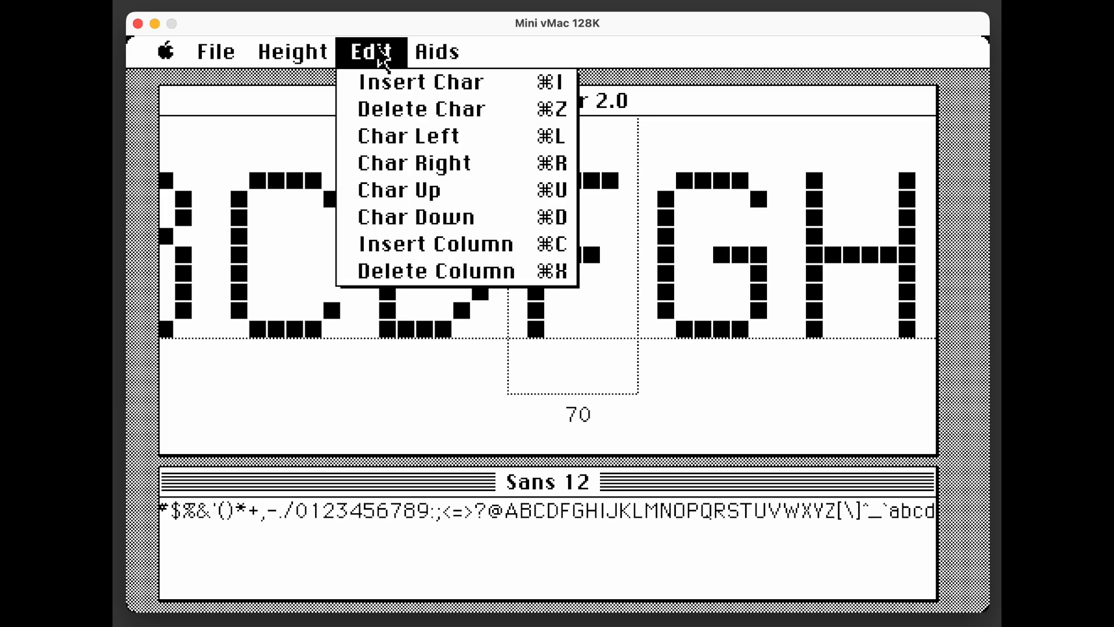
left_click_drag(384, 58, 374, 81)
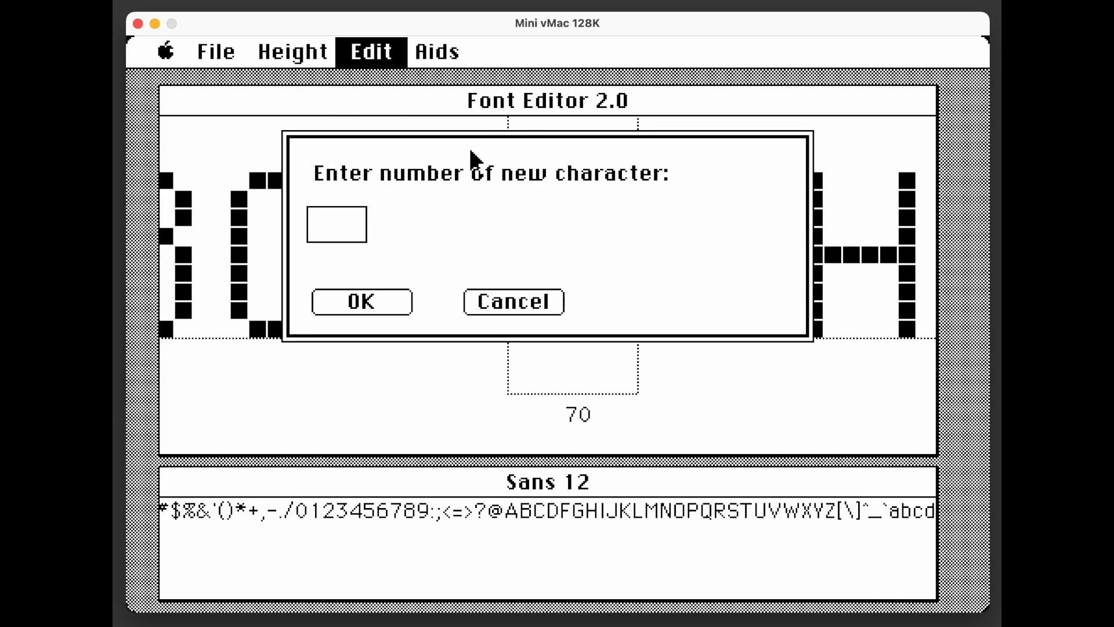
type("70")
left_click(358, 311)
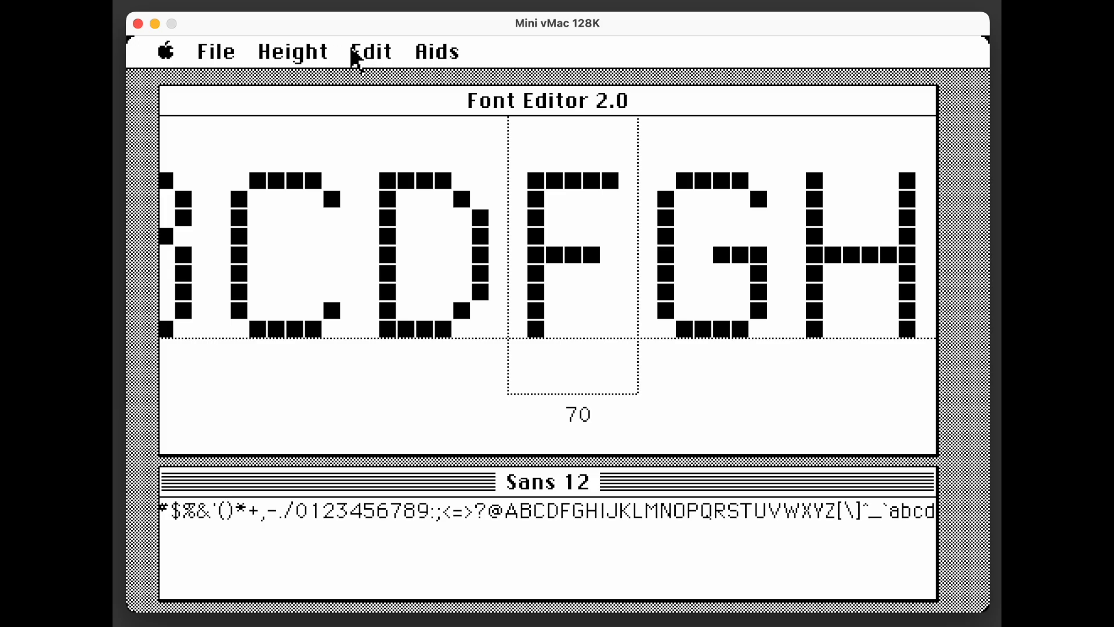
Insert a new character with number 69 as a copy of character 70, the capital F.
left_click_drag(357, 54, 381, 86)
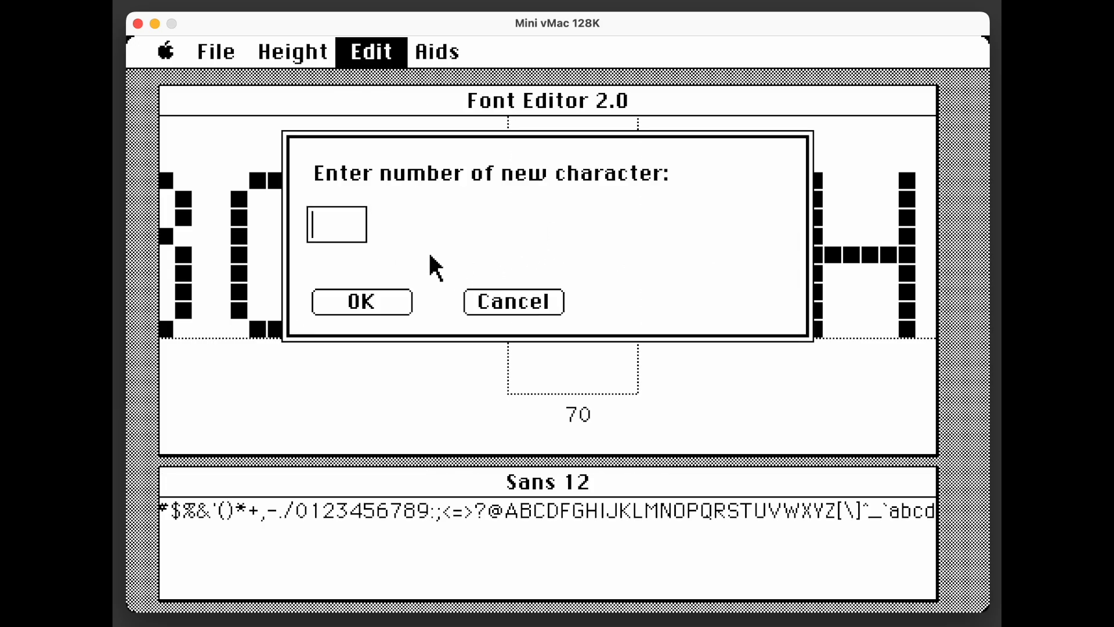
type("69")
left_click(368, 302)
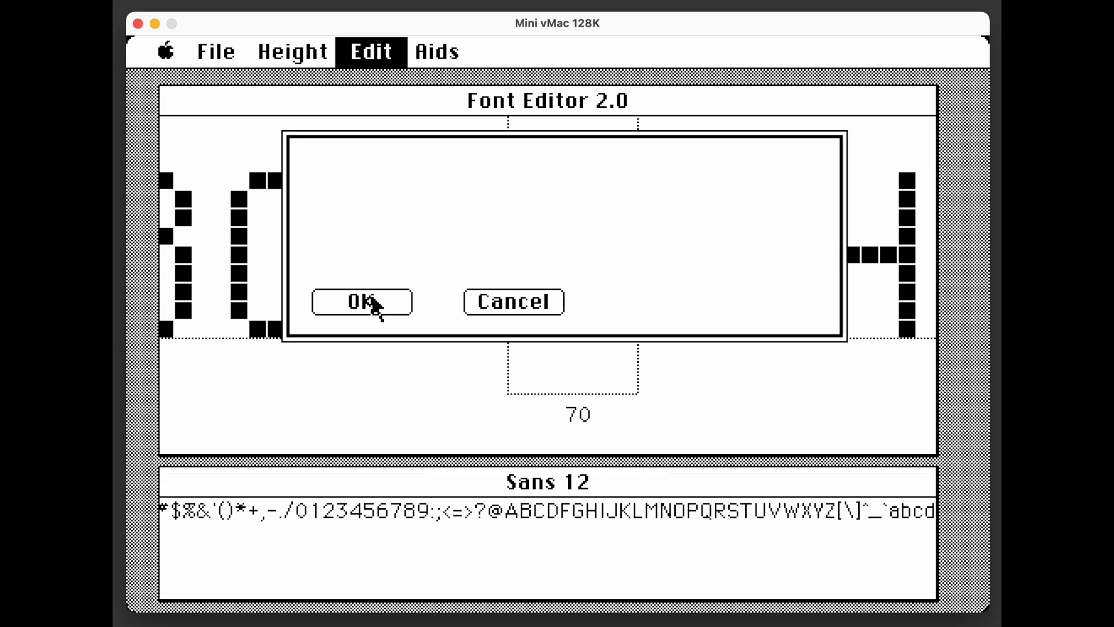
type("70")
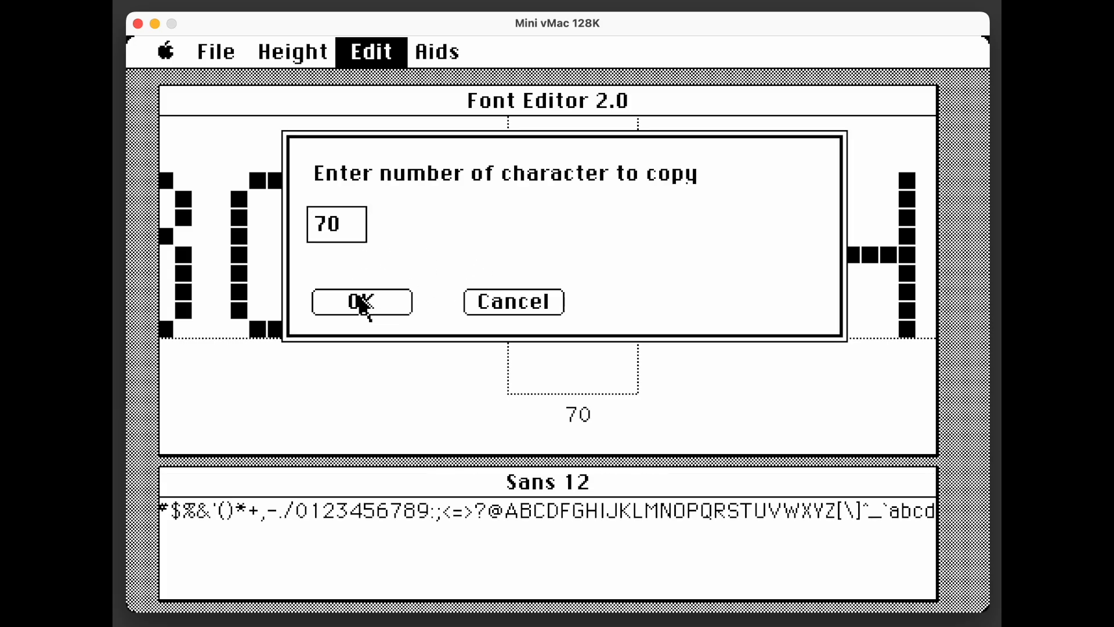
left_click(361, 302)
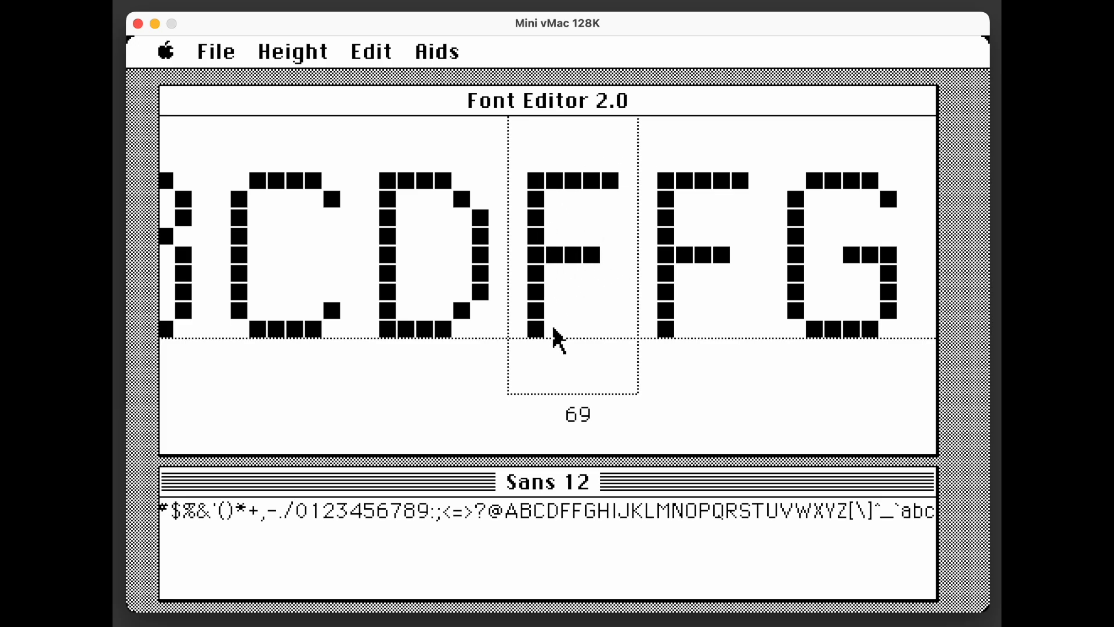
Turn the copied F at character 69 into a capital E by drawing a bottom bar of four pixels beside the stem.
left_click(554, 326)
left_click_drag(551, 328, 611, 328)
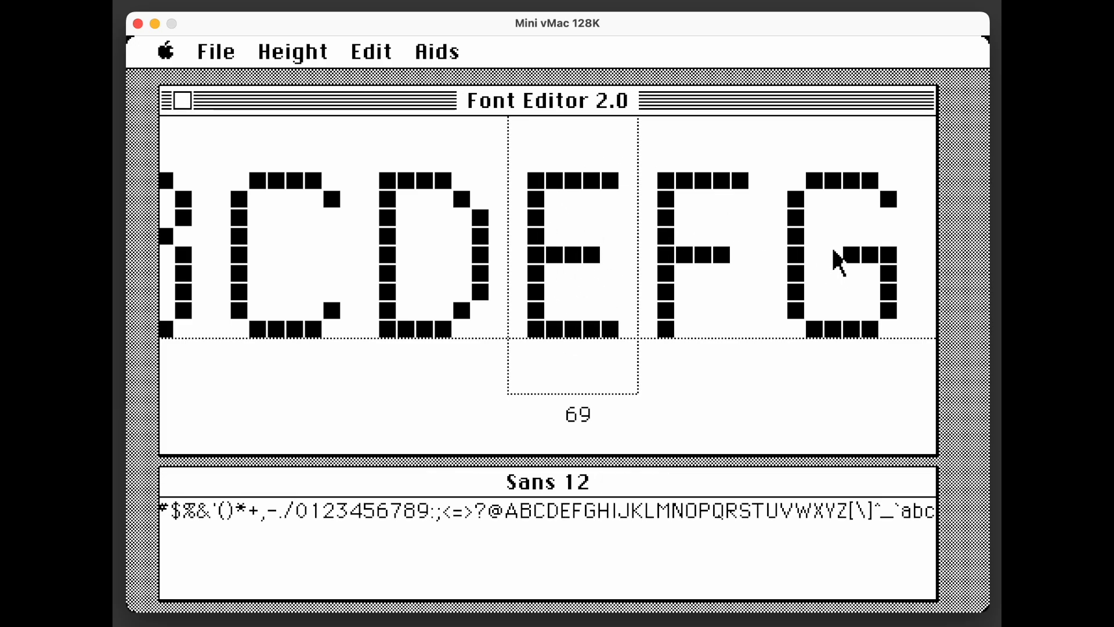
left_click_drag(309, 54, 378, 49)
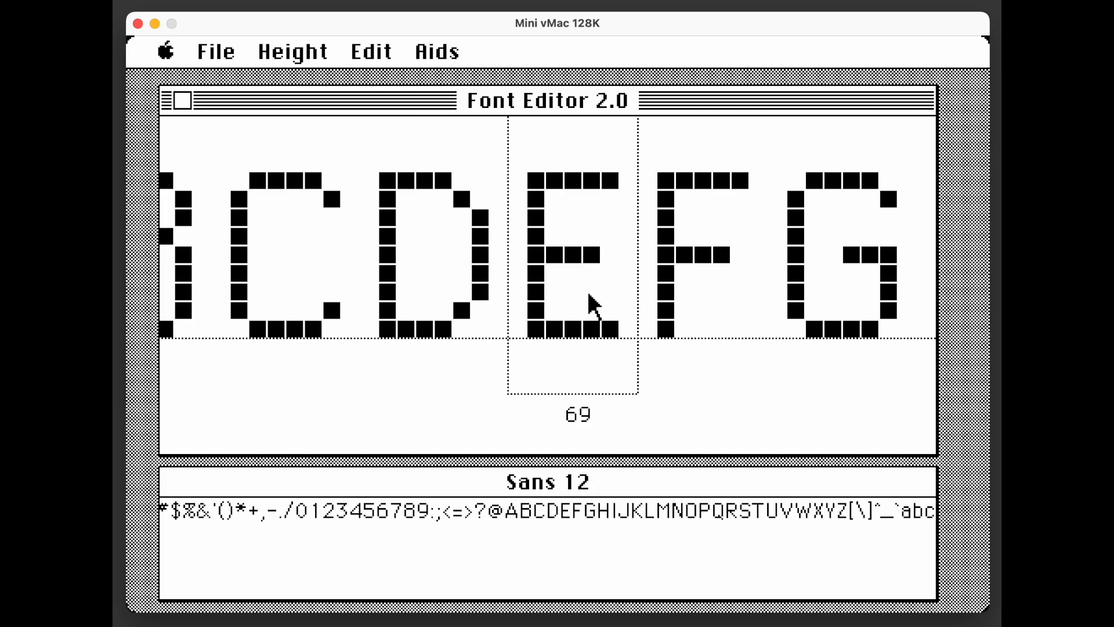
Shift the capital E two pixels left within its cell so that its vertical stem is cut off.
left_click(376, 53)
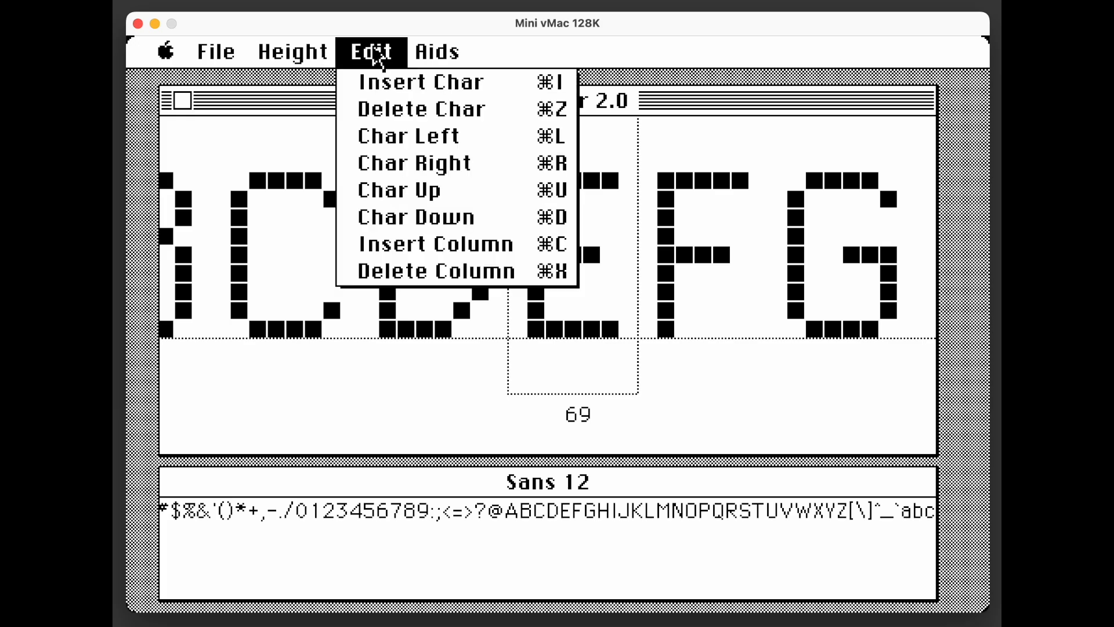
left_click_drag(373, 53, 402, 141)
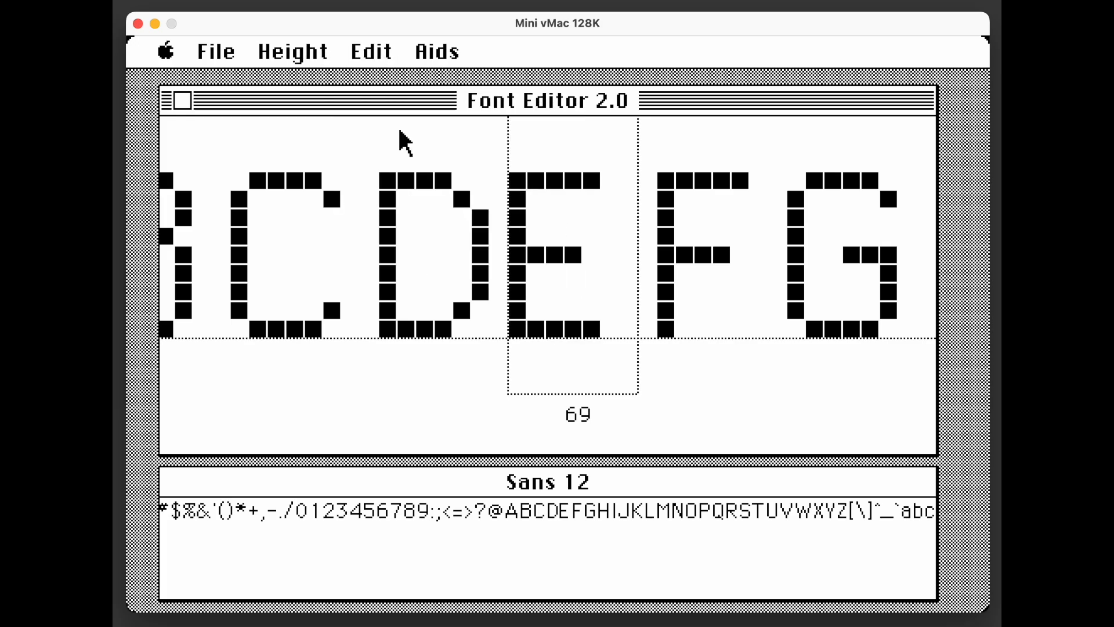
left_click(379, 53)
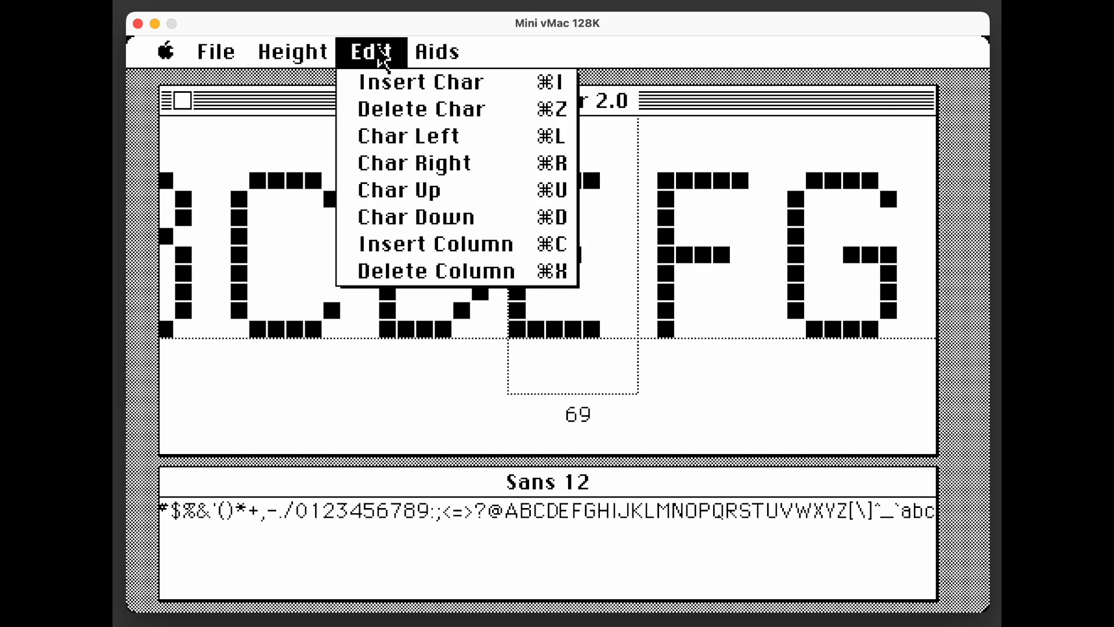
left_click_drag(383, 58, 391, 137)
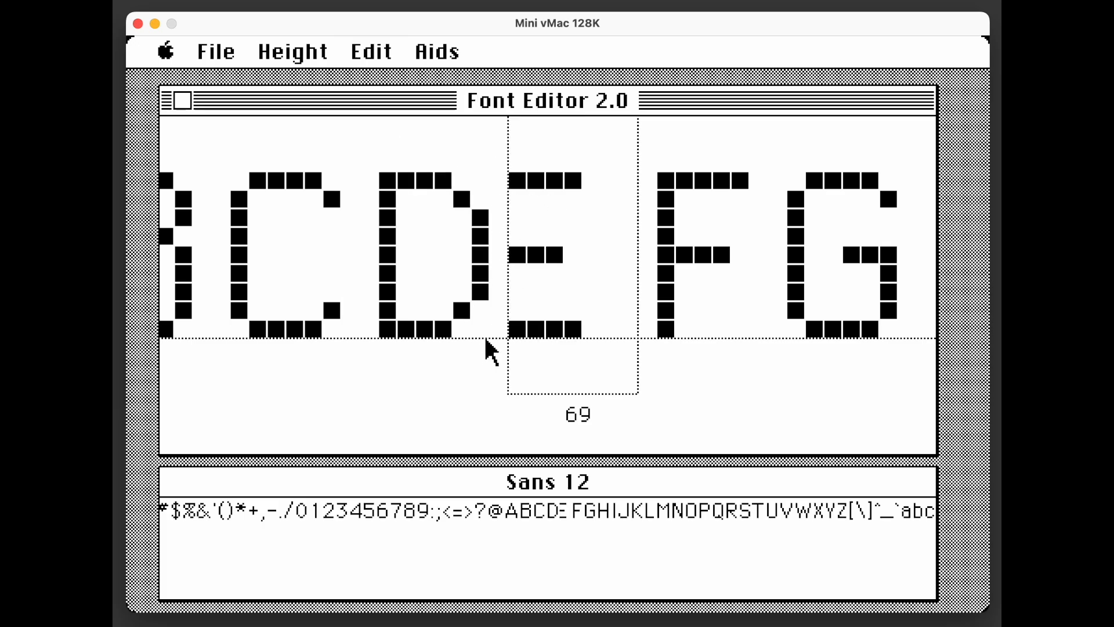
Shift the capital E two pixels right and redraw its missing vertical stem.
left_click(374, 59)
left_click_drag(373, 58, 380, 163)
left_click_drag(374, 58, 378, 162)
left_click_drag(538, 180, 541, 331)
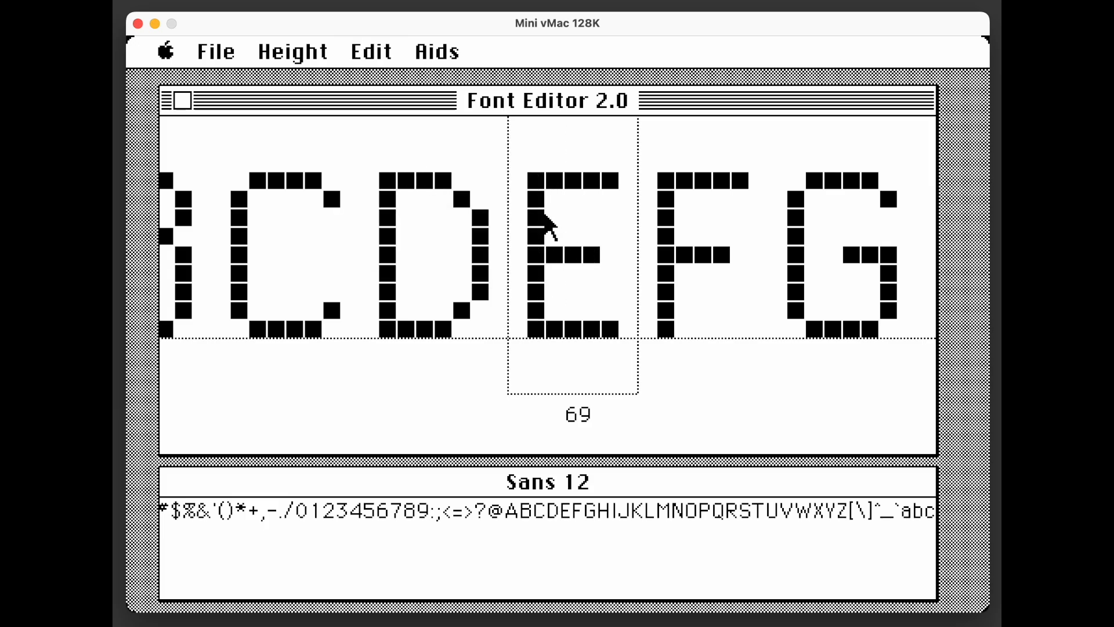
Shift the capital E up and down by single pixel rows, ending with it one row lower than its neighbours.
left_click_drag(370, 58, 399, 202)
left_click_drag(373, 55, 396, 212)
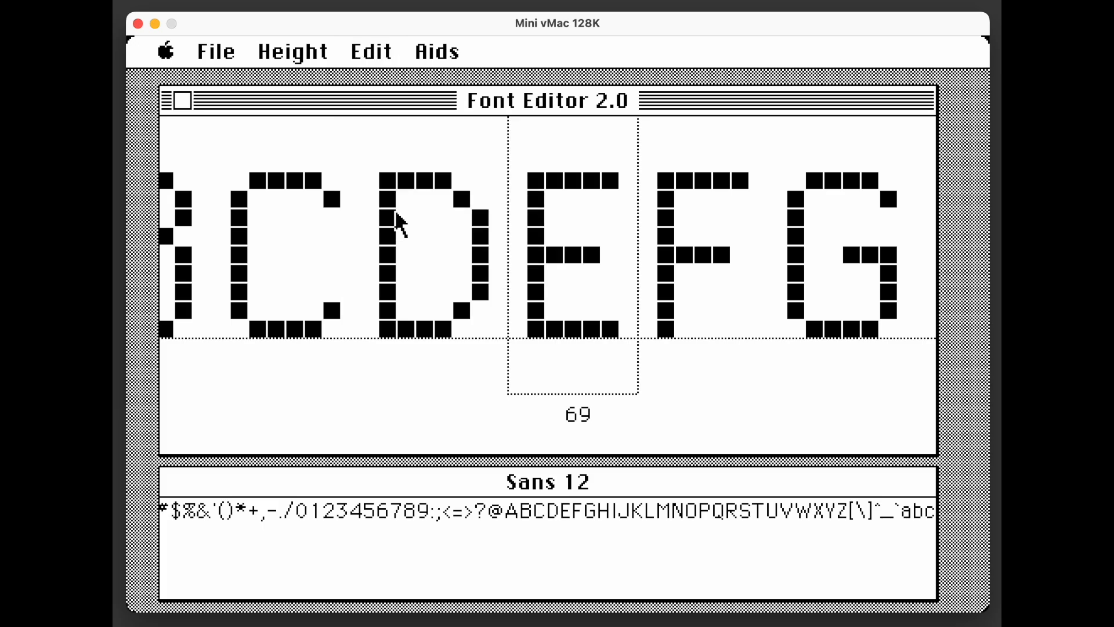
left_click_drag(373, 53, 399, 216)
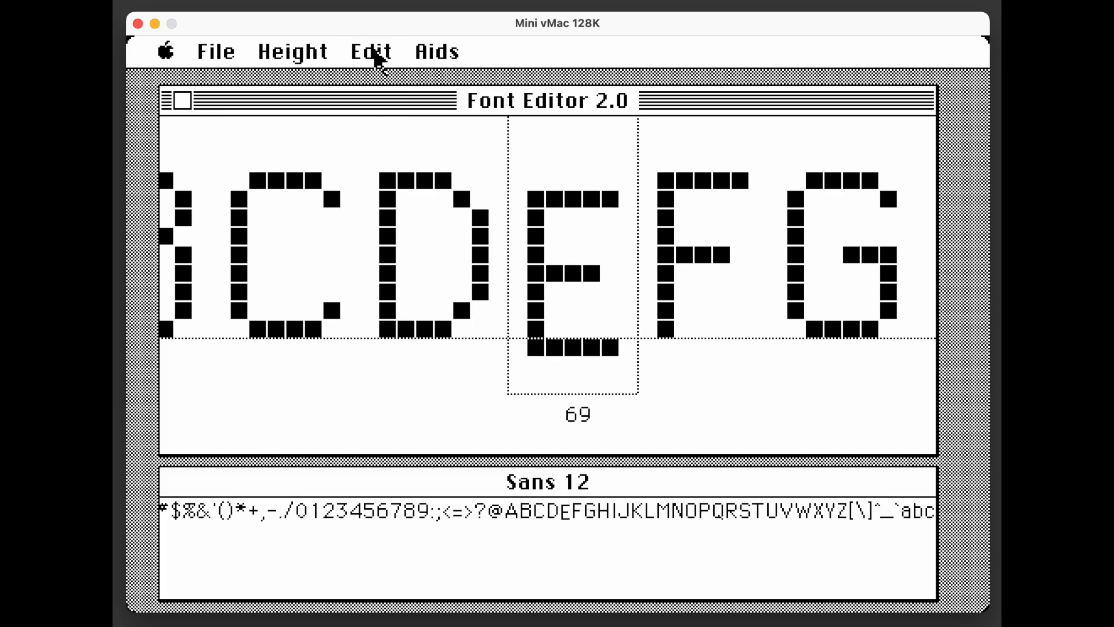
left_click_drag(376, 58, 379, 60)
key("super+u")
key("super+u")
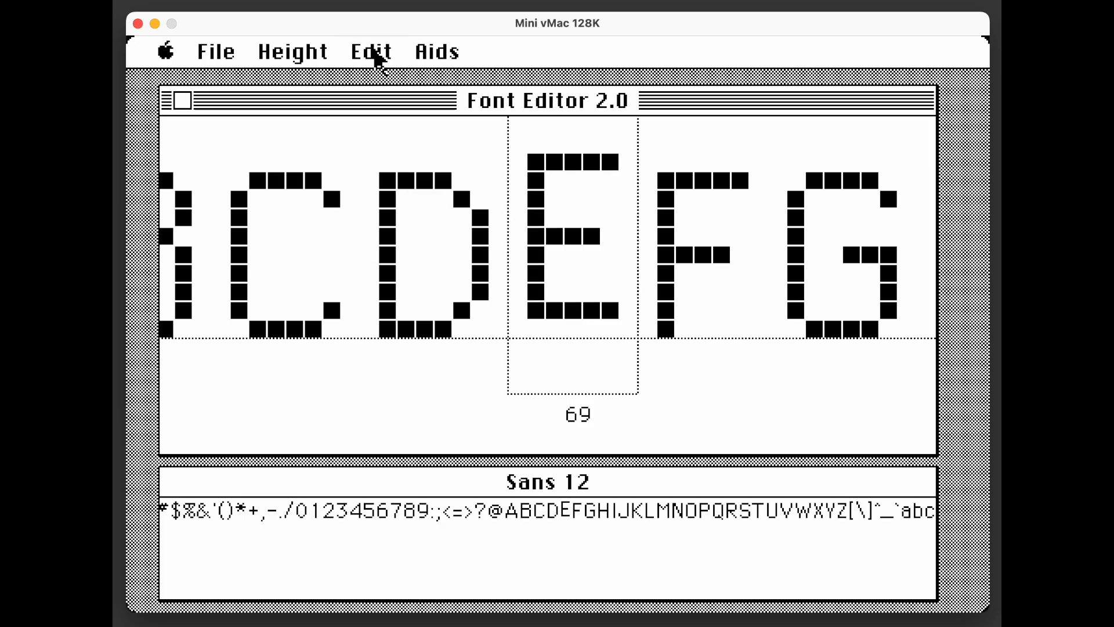
key("super+d")
key("super+d")
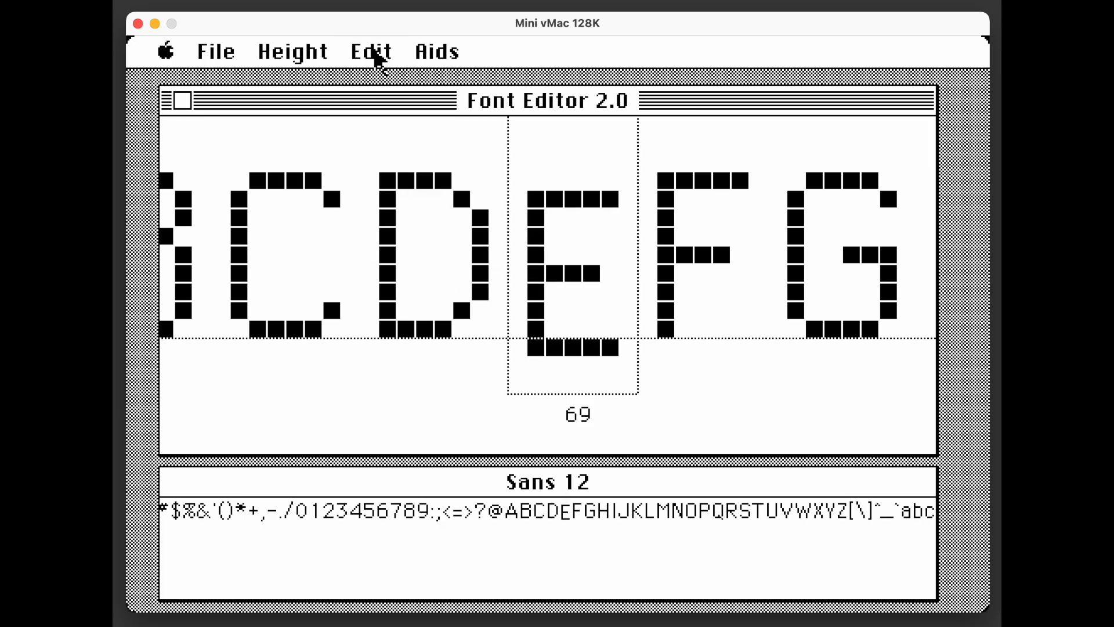
Shift the capital E one pixel left and back right, and raise it one row onto the baseline.
key("super+l")
key("super+r")
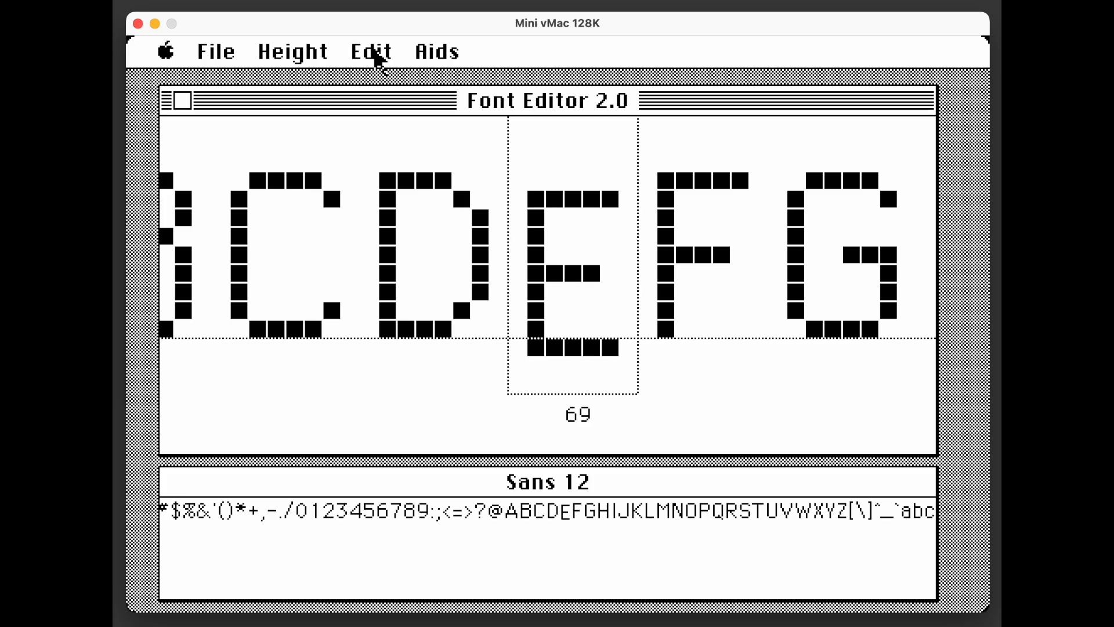
key("super+u")
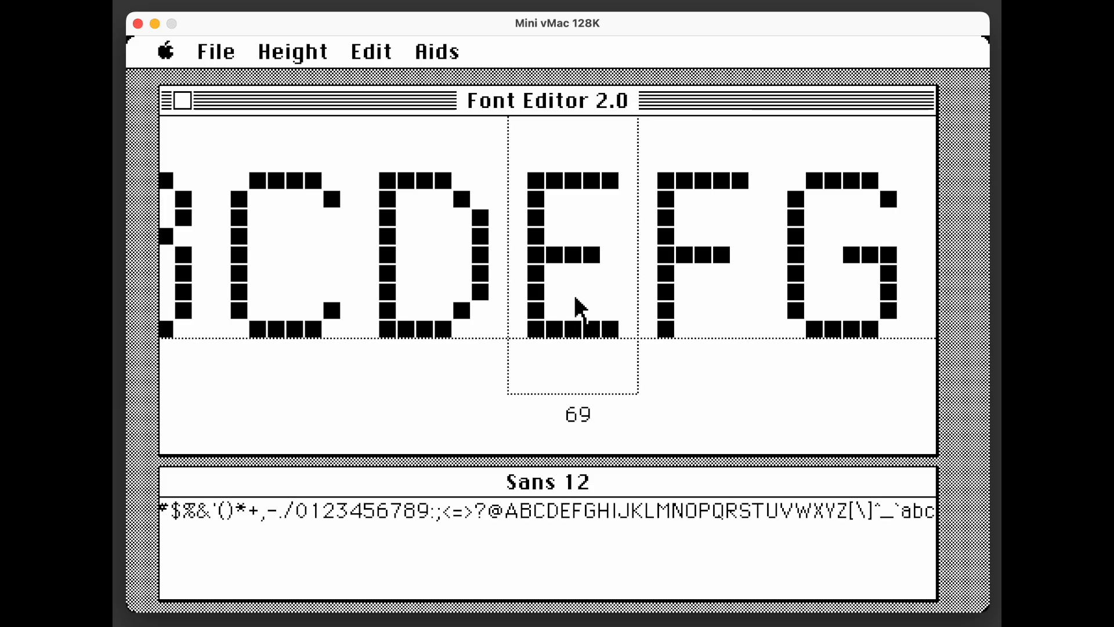
Insert a blank pixel column in front of the capital E and delete that column again.
left_click(372, 51)
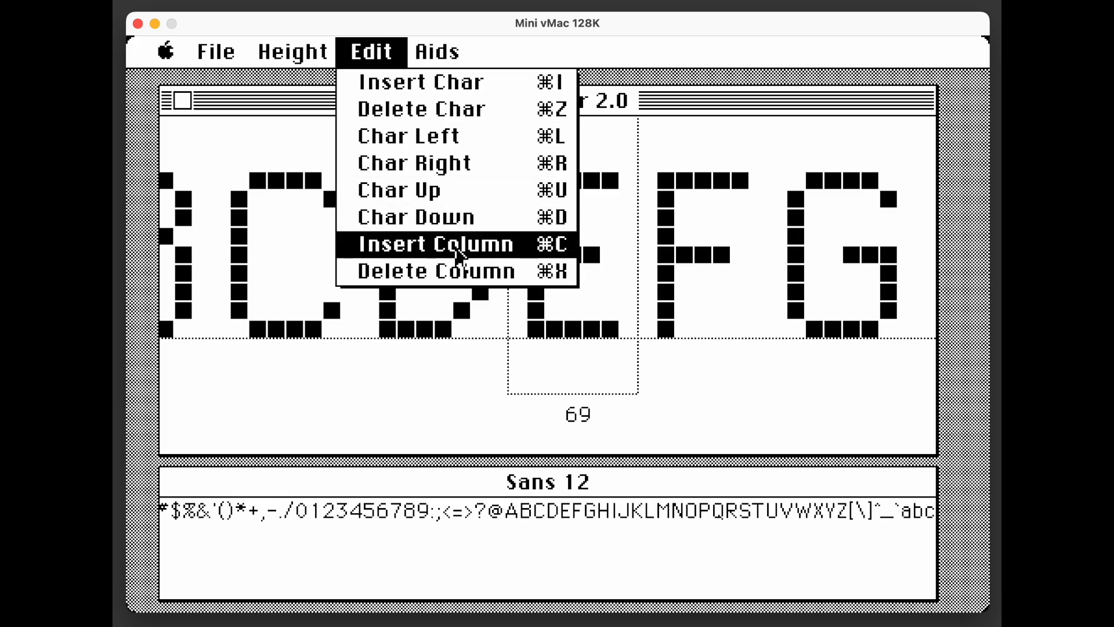
left_click(459, 253)
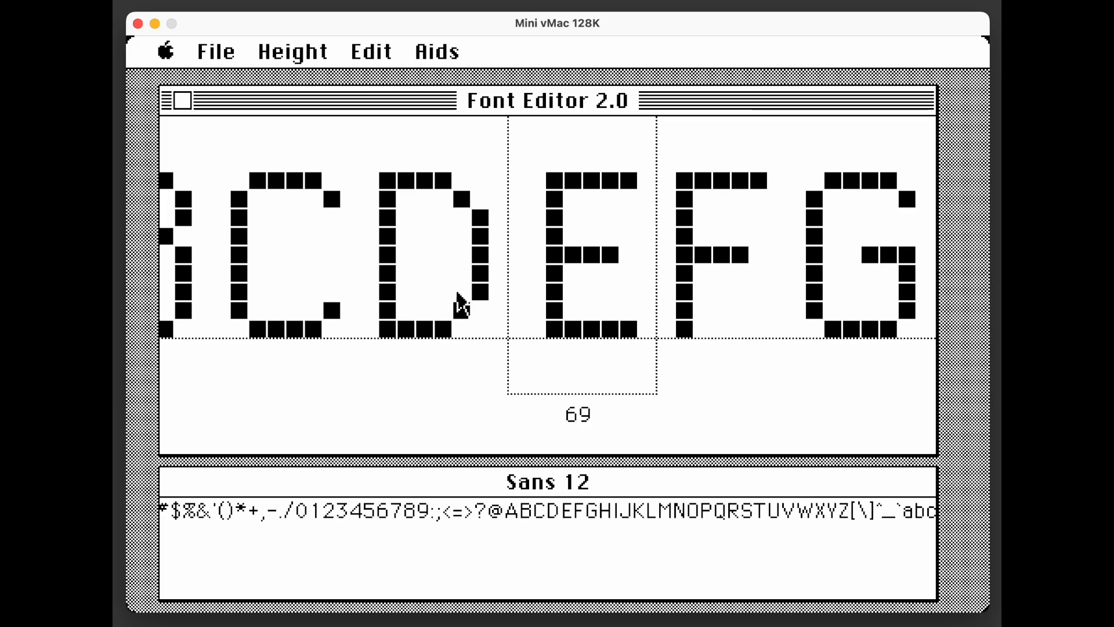
left_click_drag(377, 51, 386, 272)
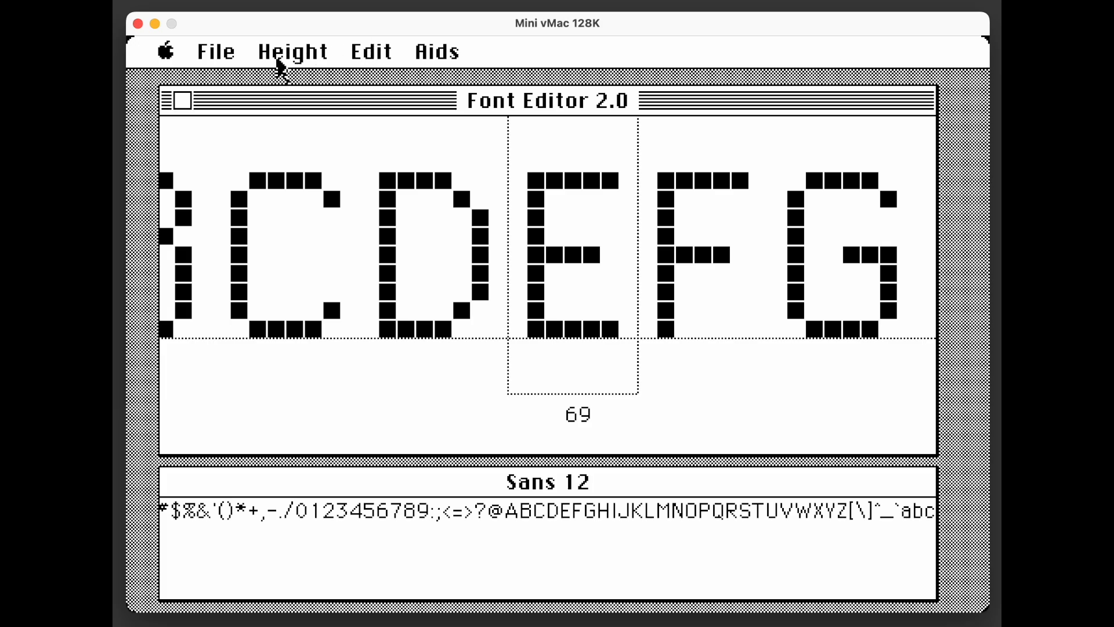
Increase the font's ascent by one pixel row with More Ascent.
left_click(300, 55)
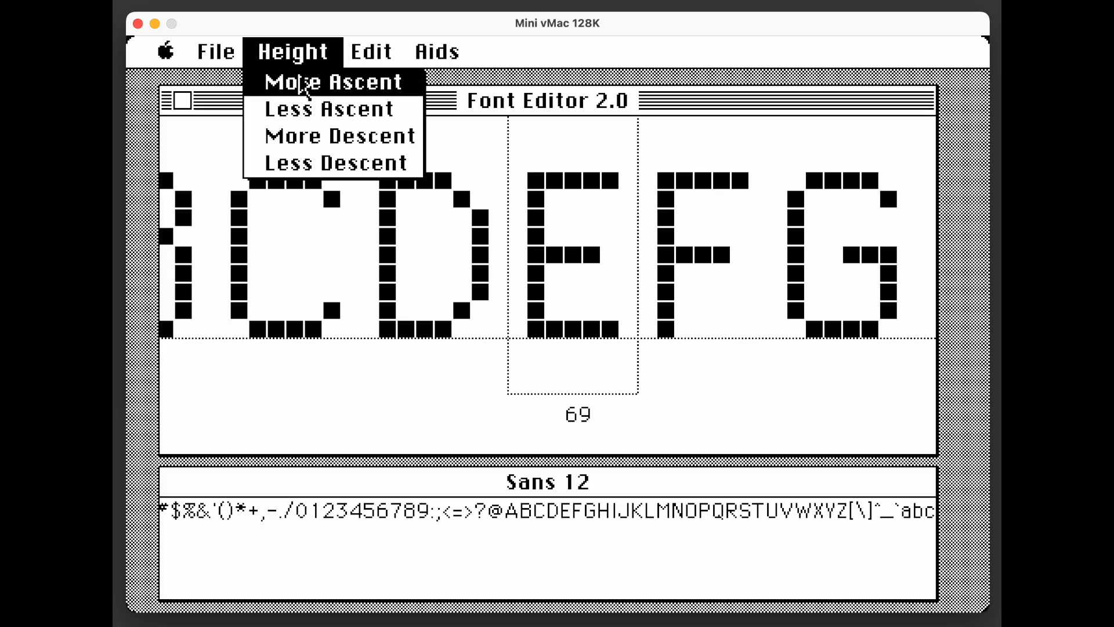
left_click(303, 83)
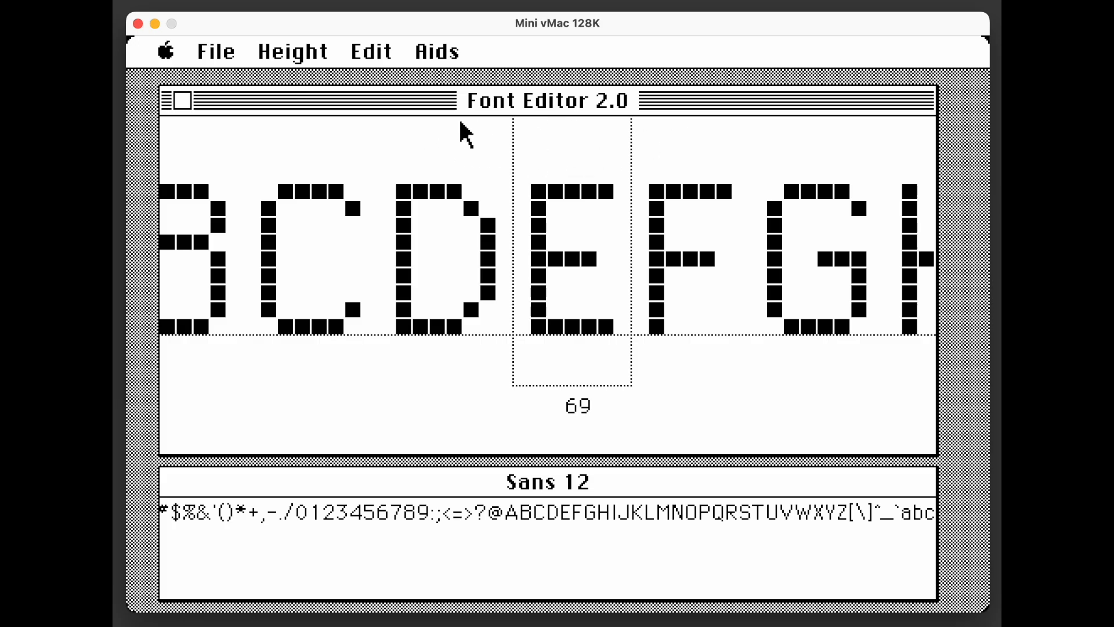
Increase the font's ascent by another pixel row with More Ascent, and remove the two added rows with Less Ascent.
left_click(276, 53)
left_click_drag(277, 58, 284, 87)
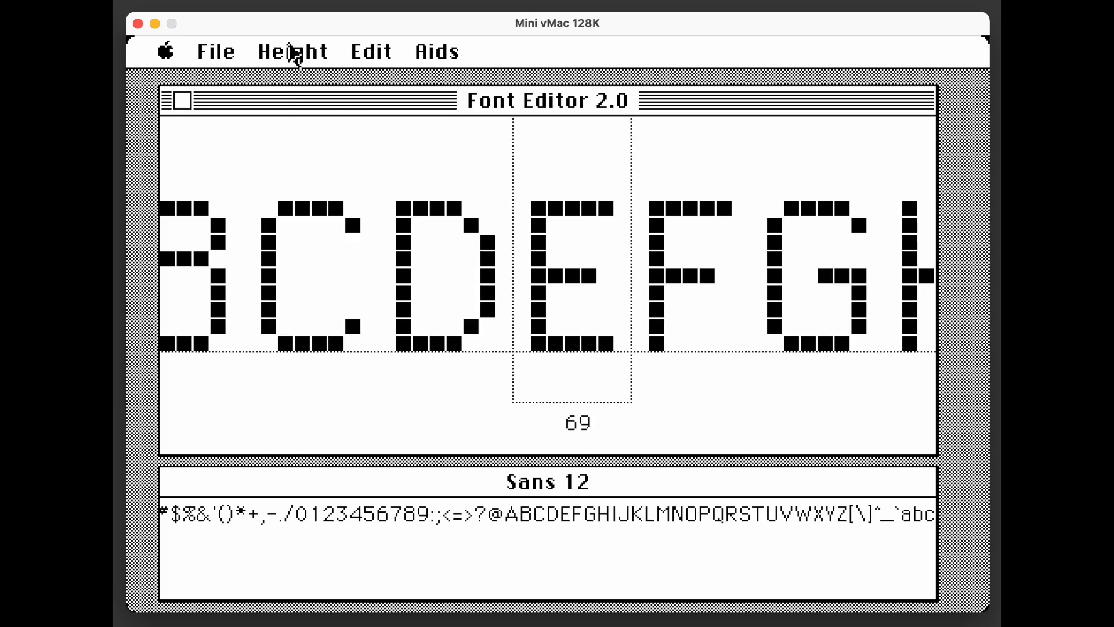
left_click(292, 54)
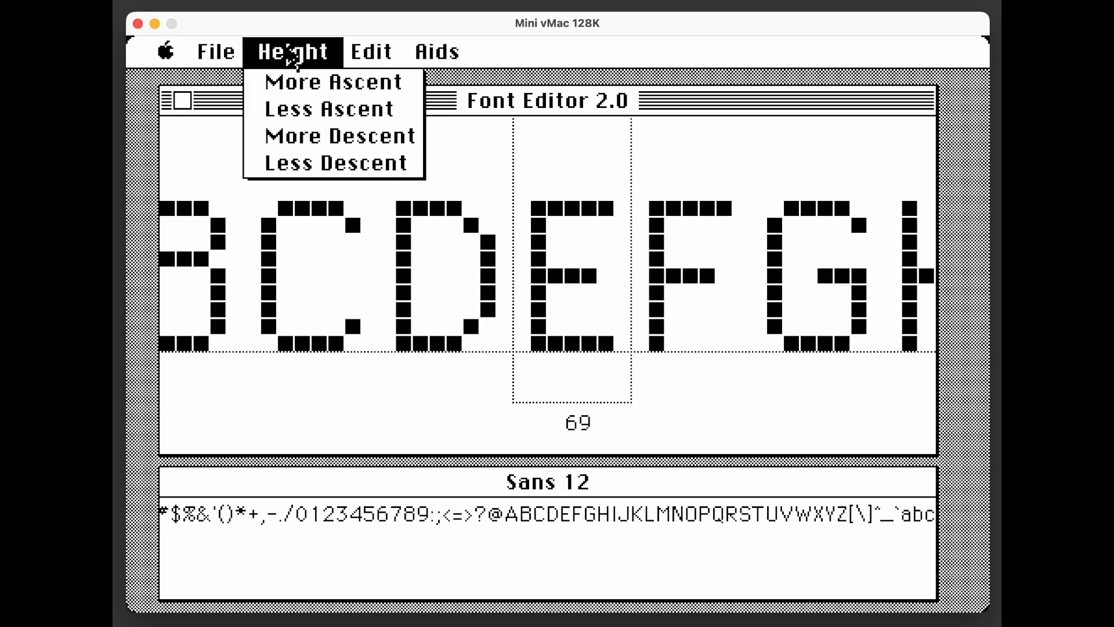
left_click_drag(294, 59, 298, 108)
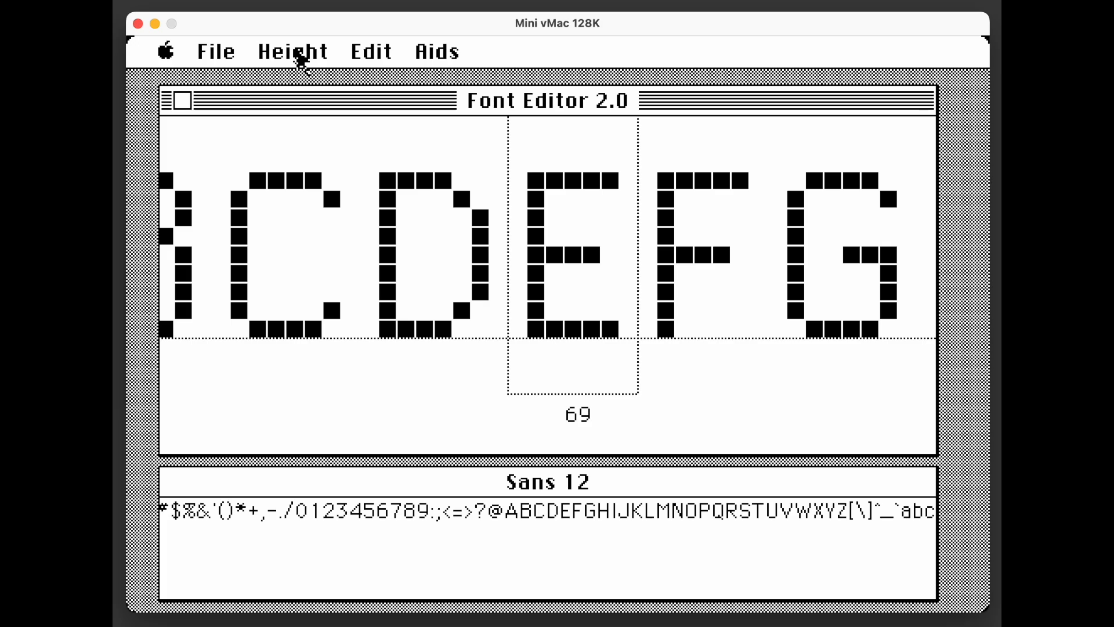
Increase the font's descent by one pixel row with More Descent and reduce it again with Less Descent.
left_click_drag(298, 54, 306, 140)
left_click_drag(293, 52, 305, 169)
left_click(281, 45)
left_click(285, 55)
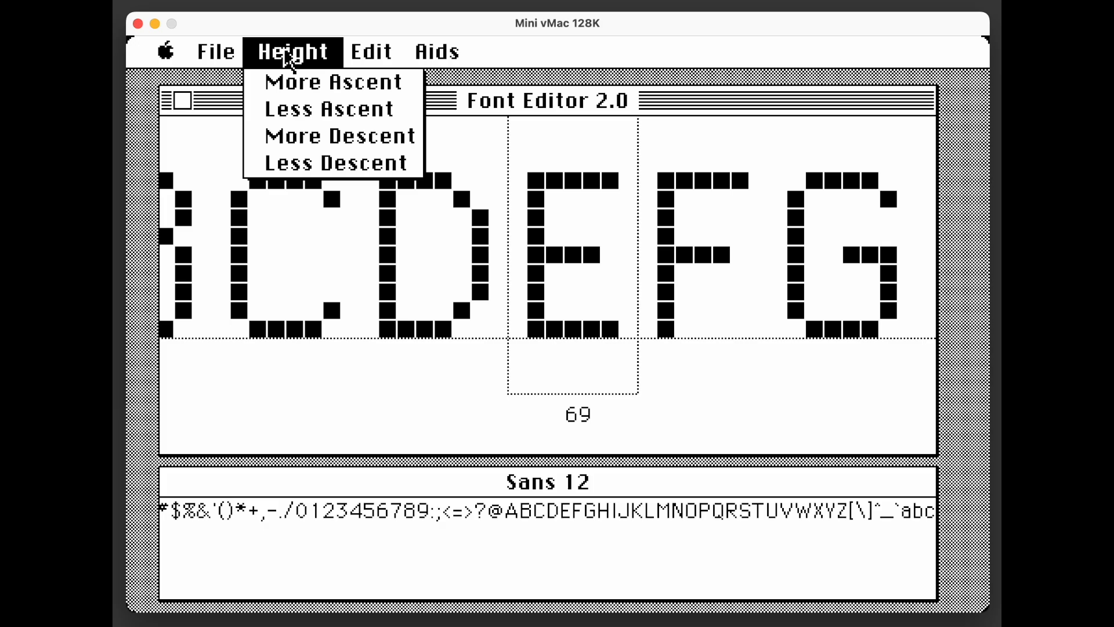
left_click(285, 55)
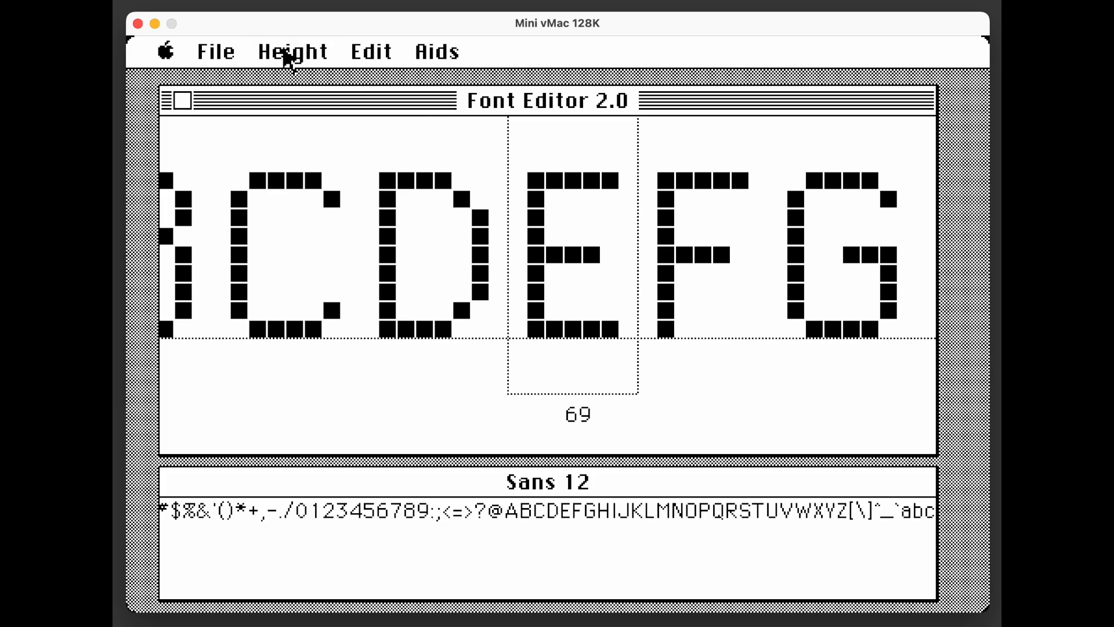
left_click(217, 53)
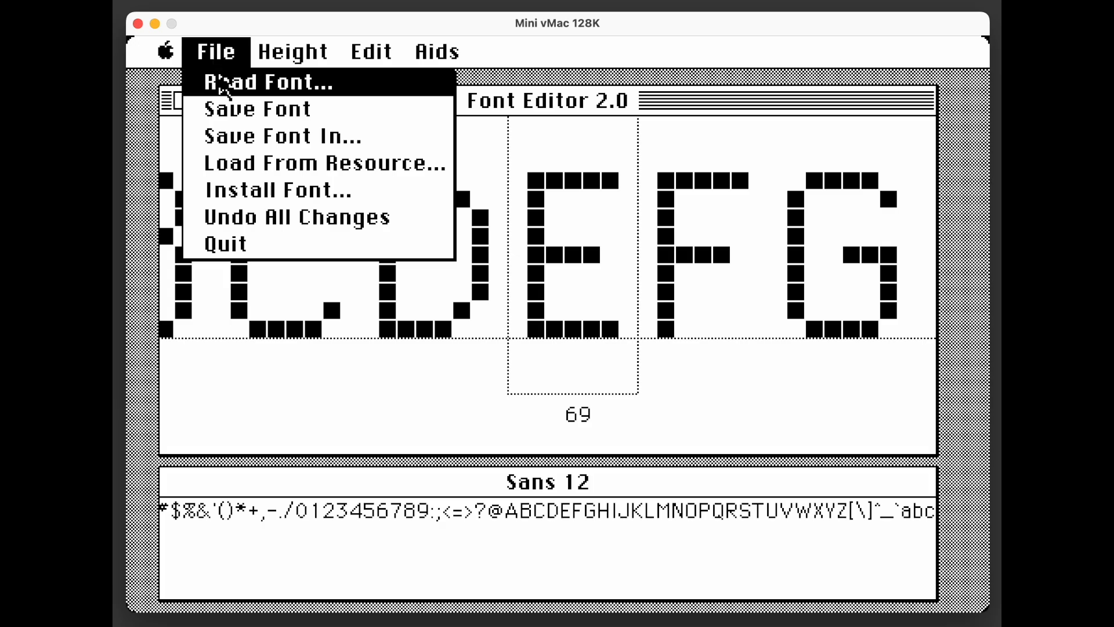
left_click(219, 82)
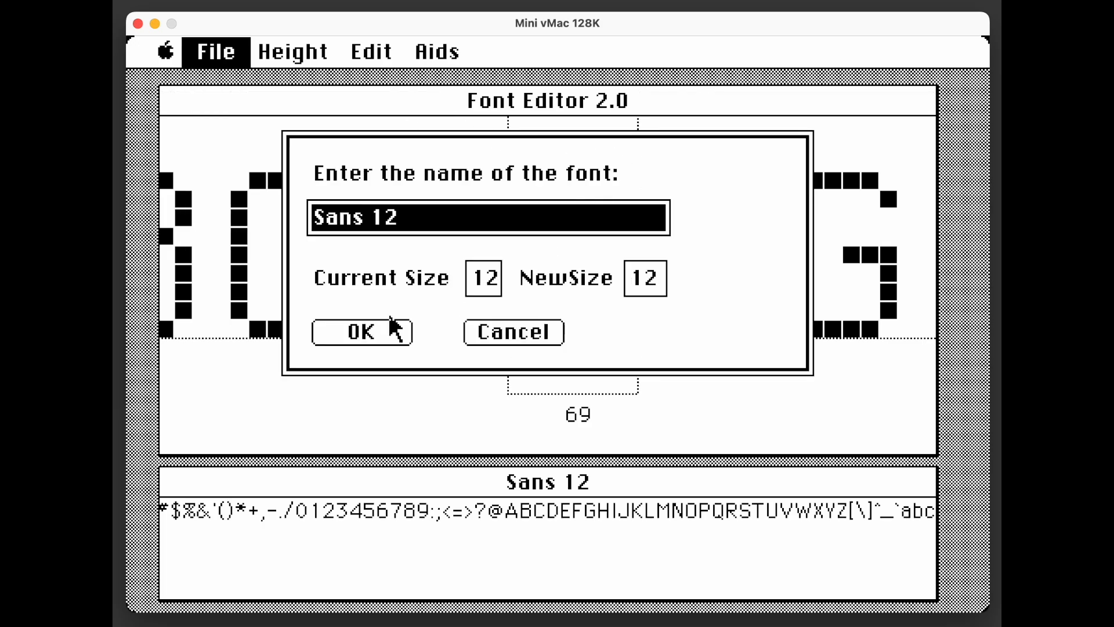
left_click(513, 334)
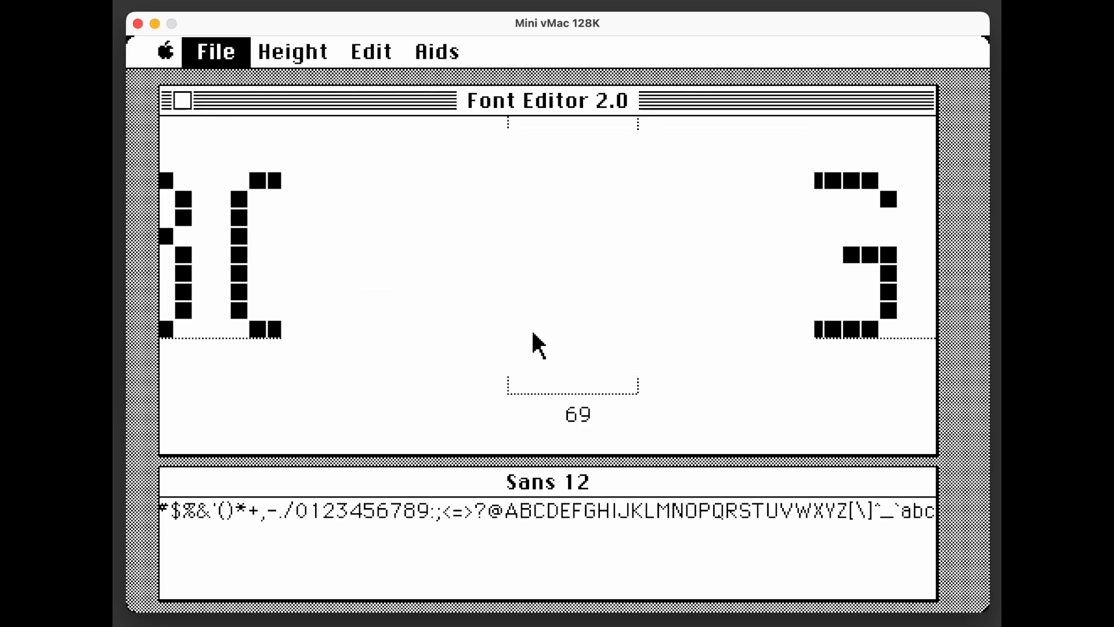
Save the Sans 12 font.
left_click(213, 58)
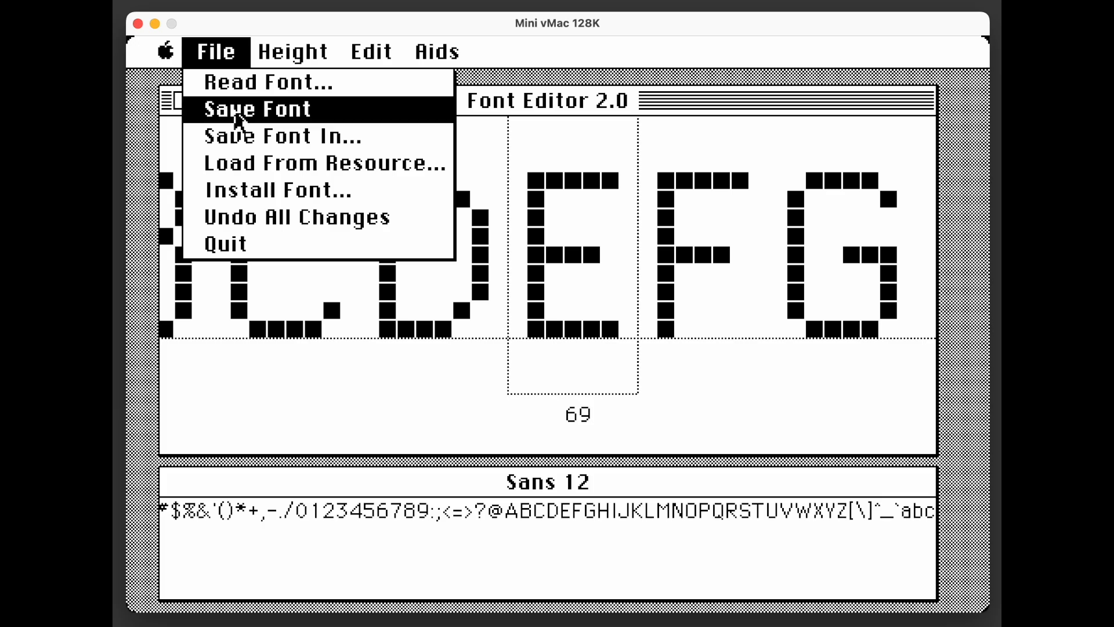
left_click(237, 119)
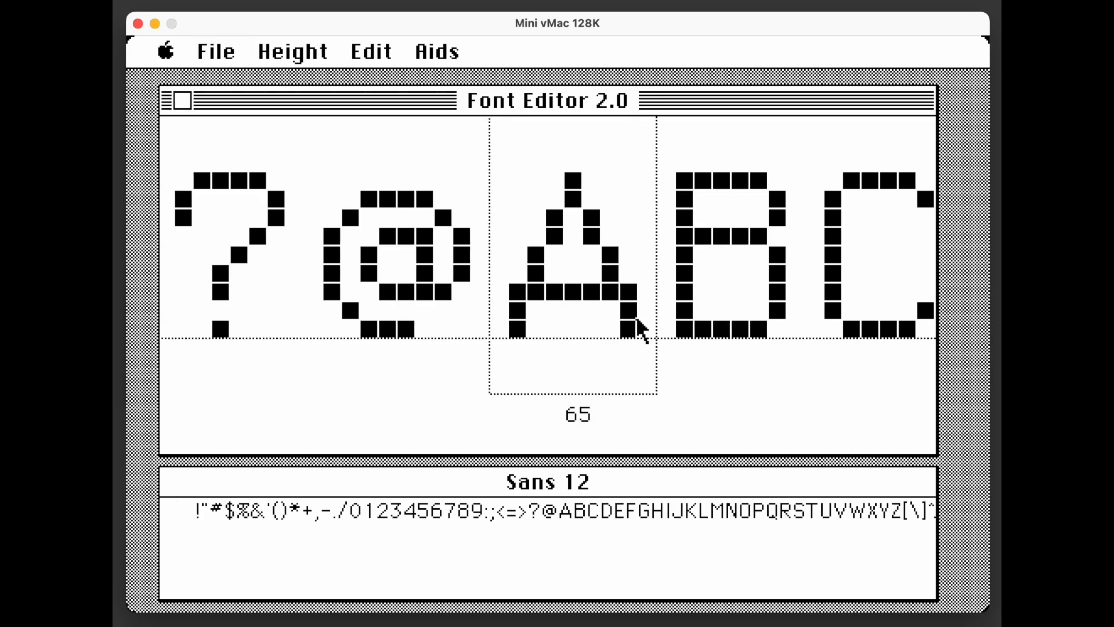
Lower the capital B's middle bar by one pixel row, notch its waist inward on the right side, and save the font.
left_click(756, 281)
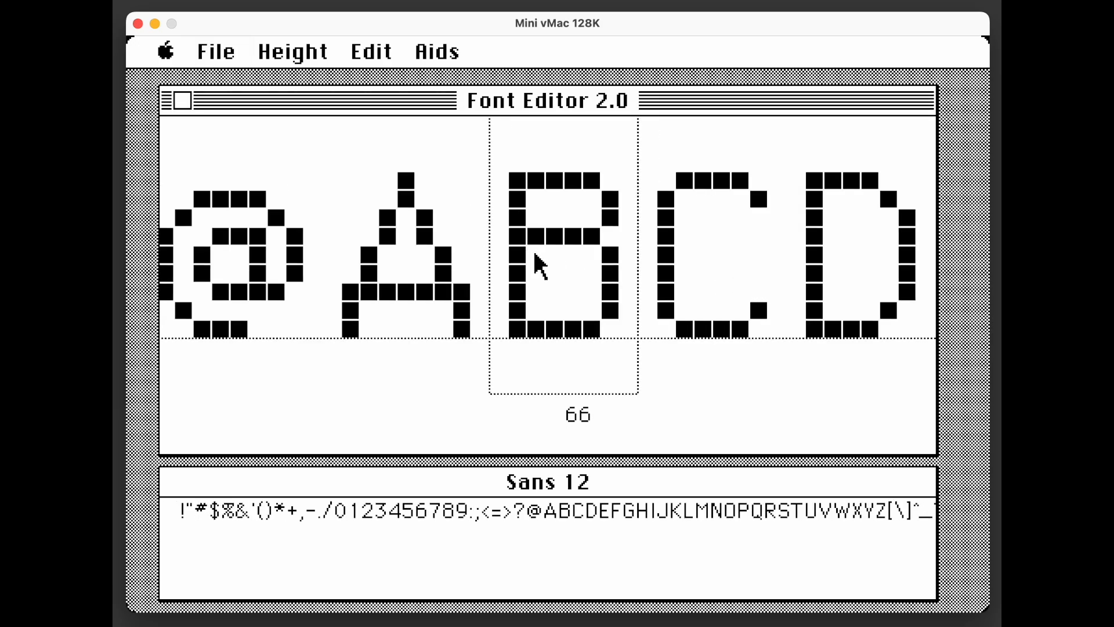
mouse_move(535, 255)
left_mouse_down()
mouse_move(576, 261)
mouse_move(571, 242)
mouse_move(538, 234)
mouse_move(580, 235)
left_mouse_up()
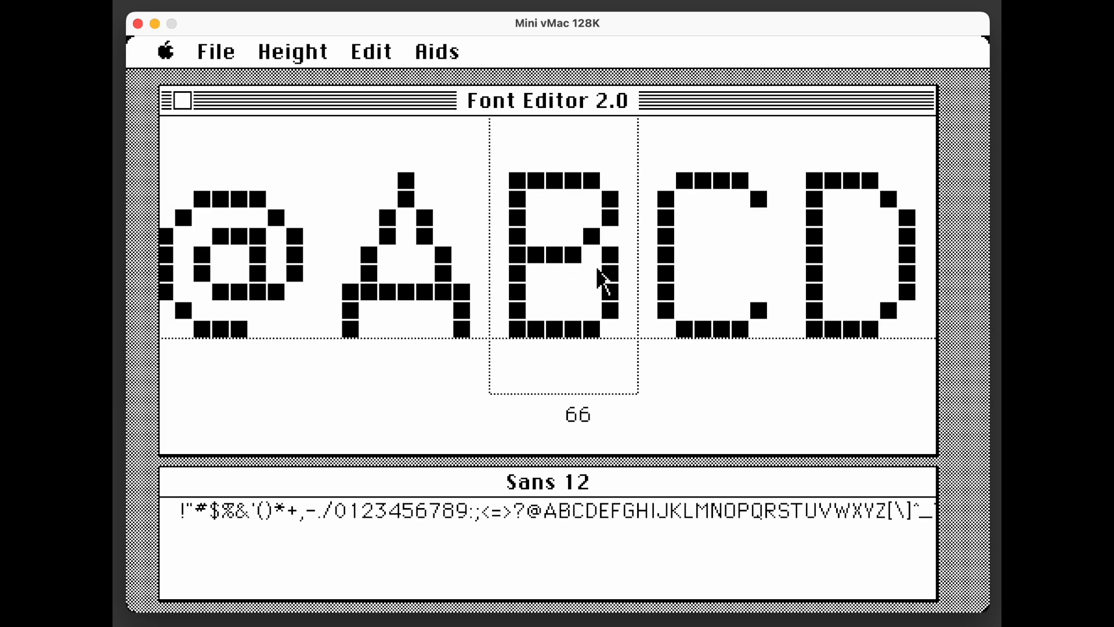
left_click(614, 258)
left_click(598, 268)
left_click(608, 277)
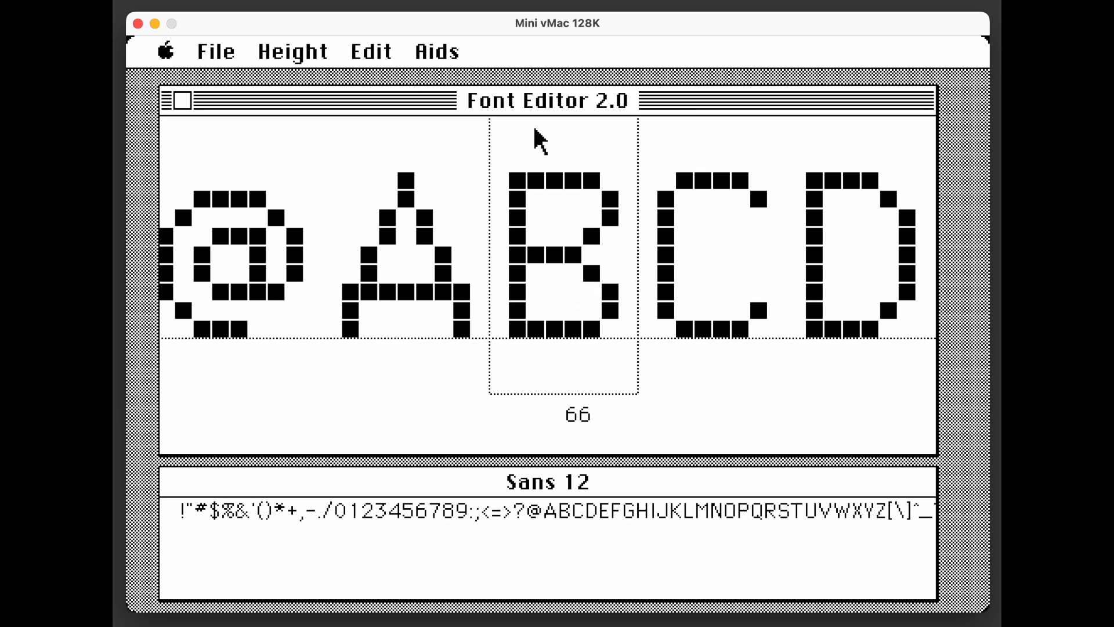
left_click(217, 54)
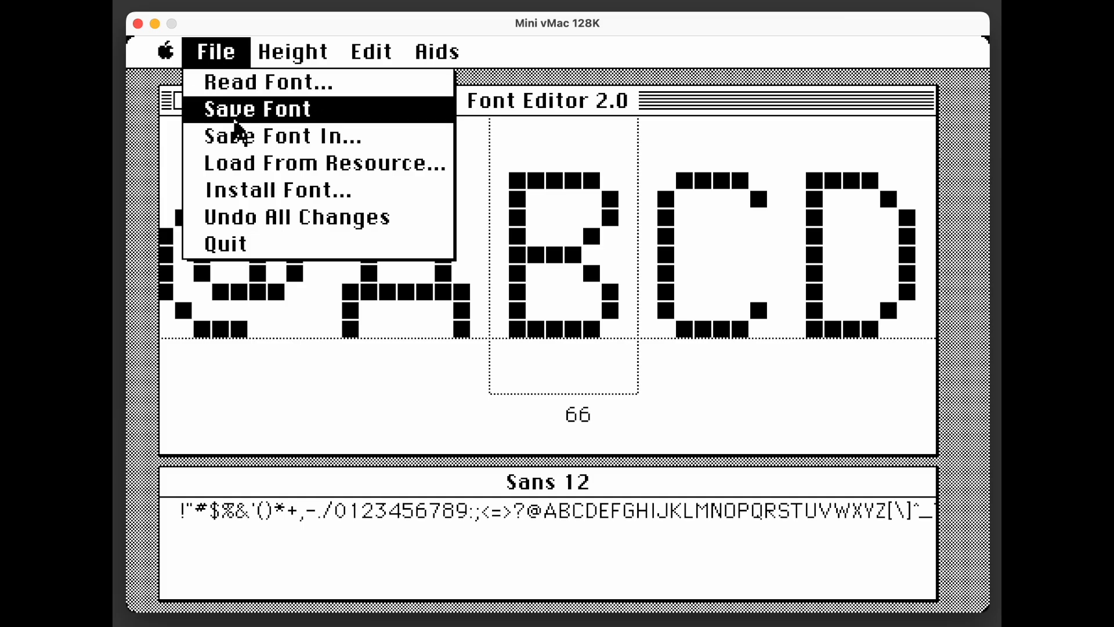
left_click(234, 116)
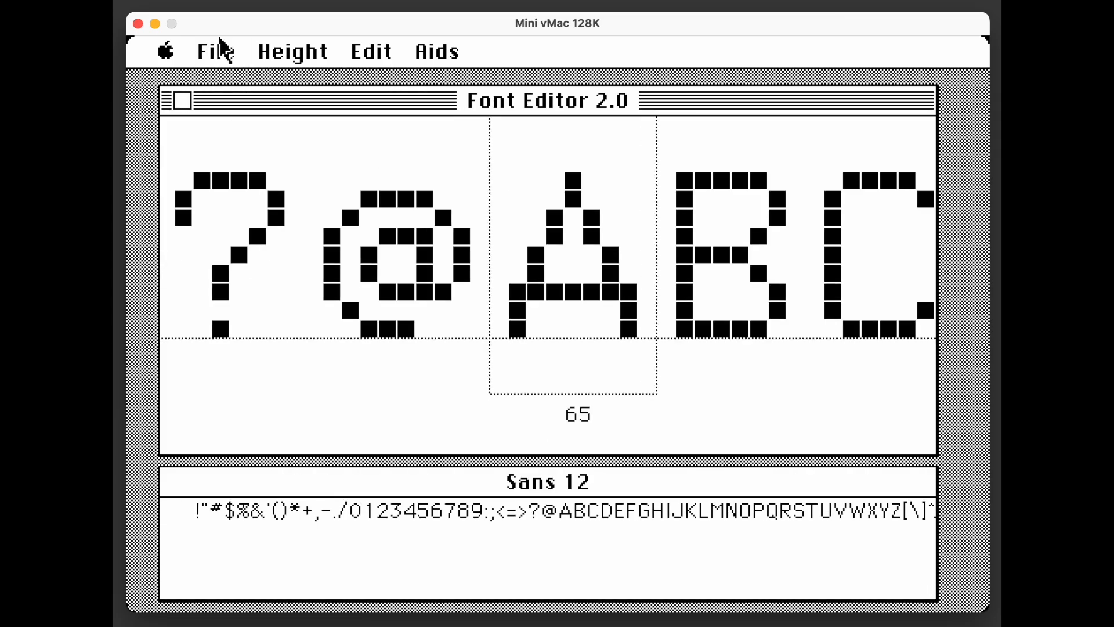
Quit Font Editor to the Finder and view the file information of the Sans 12 document.
left_click_drag(221, 49, 244, 249)
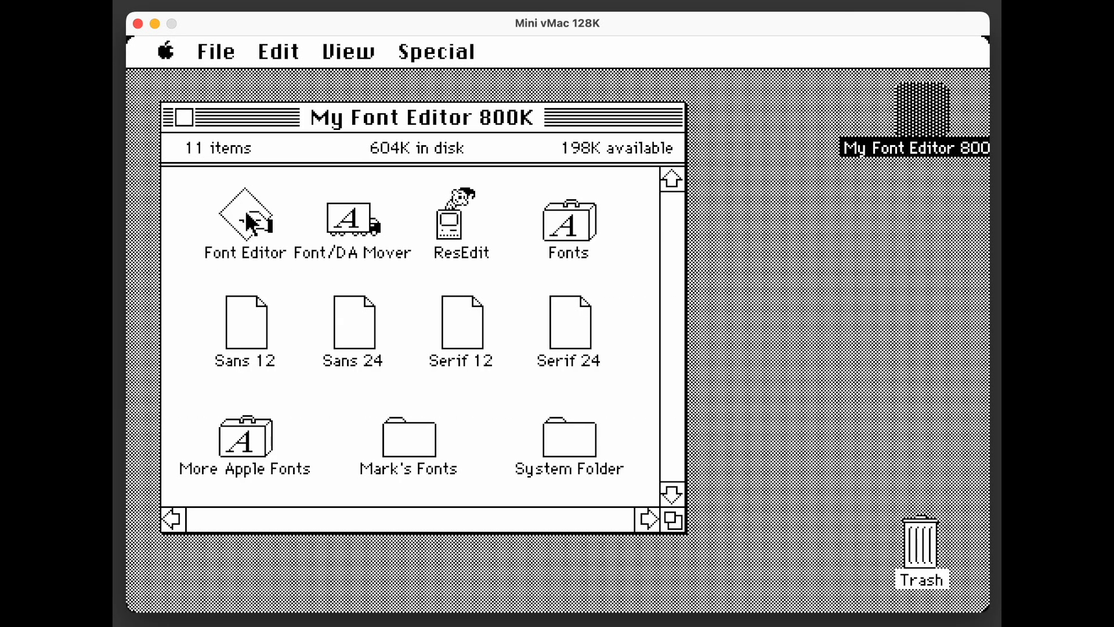
left_click(240, 323)
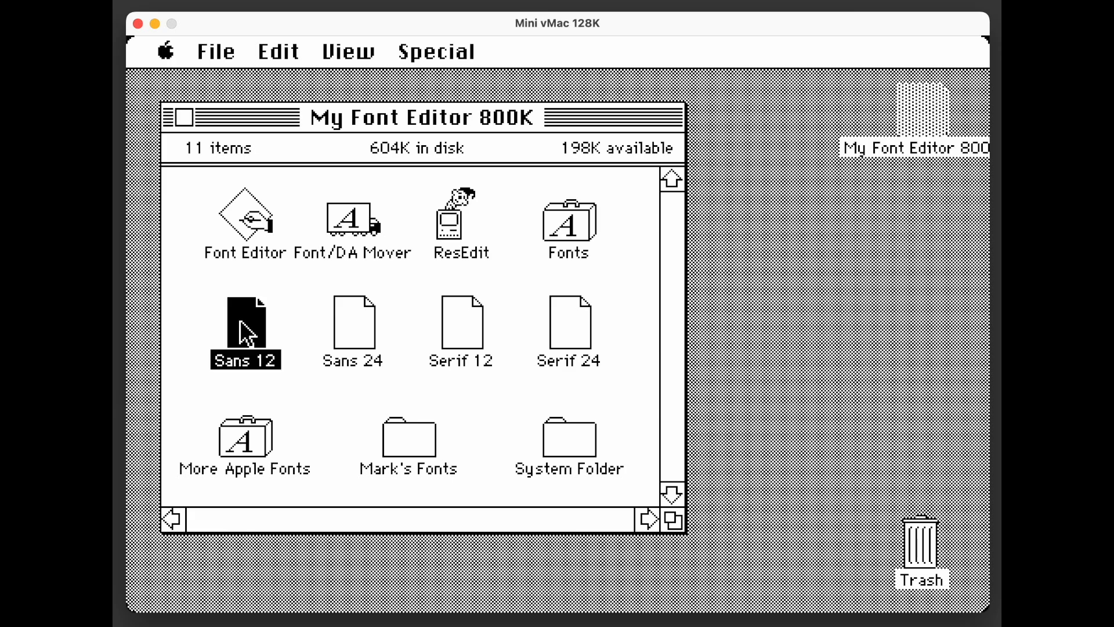
key("super+i")
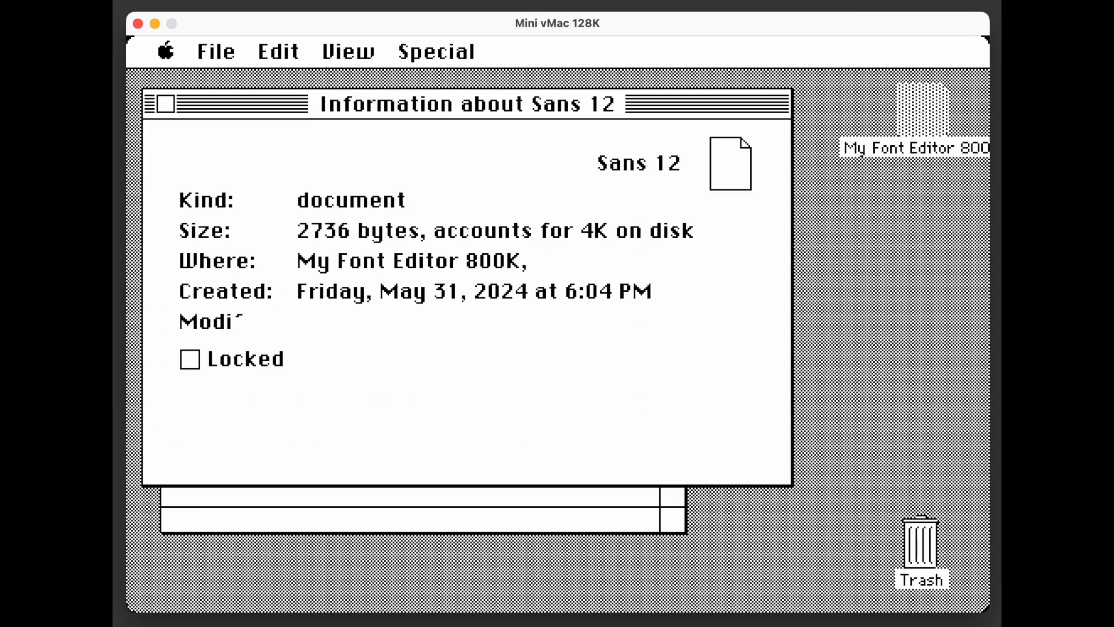
left_click(166, 104)
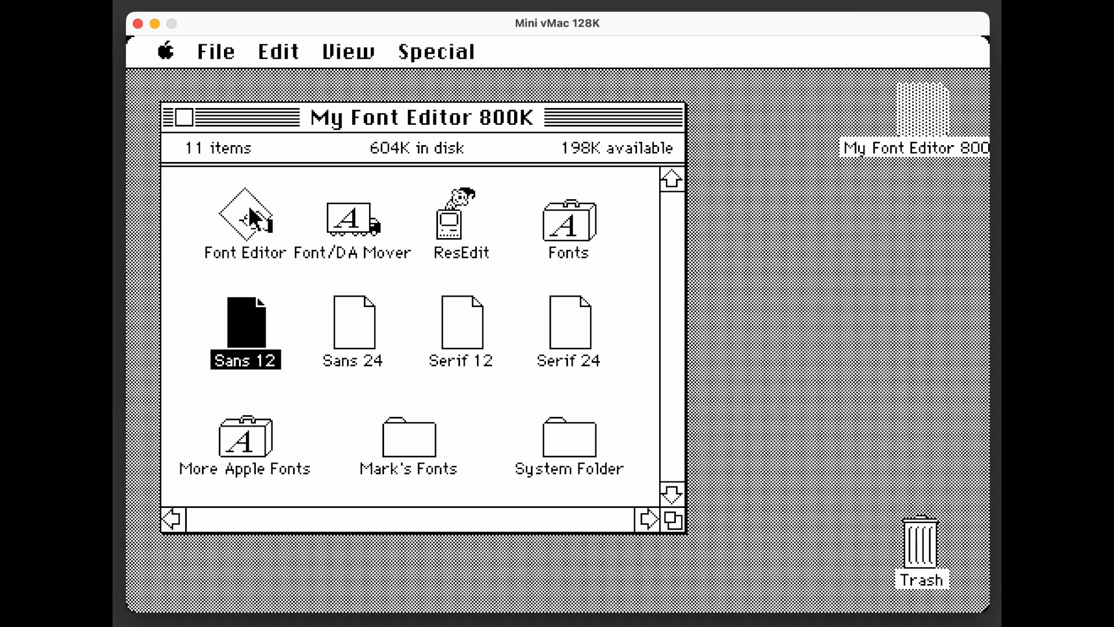
Try to open the Sans 12 document directly from the Finder.
double_click(250, 326)
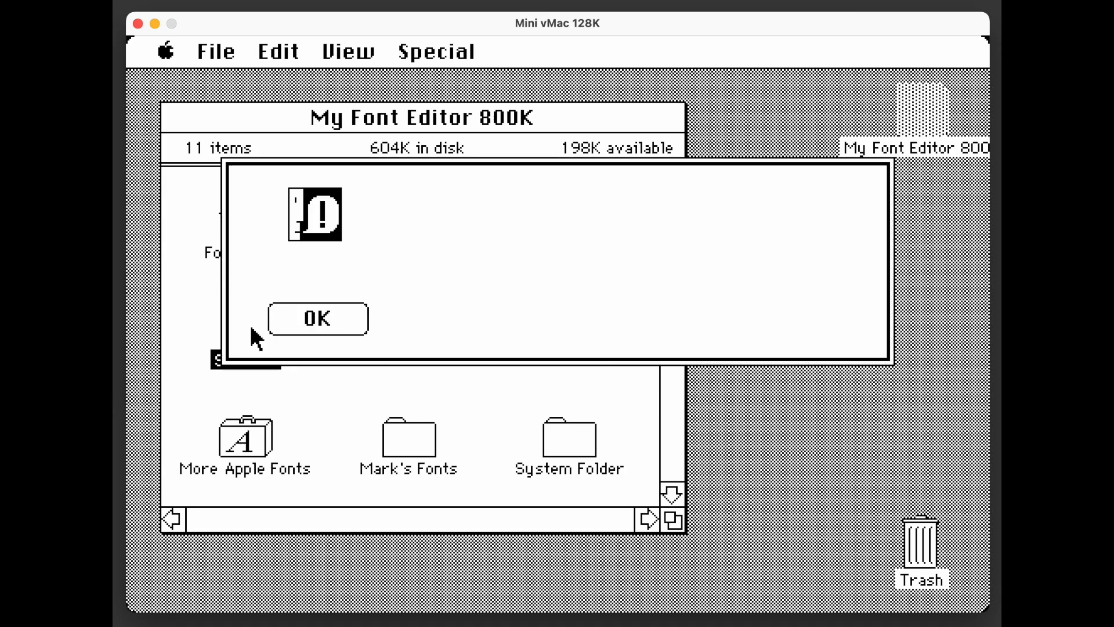
left_click(346, 317)
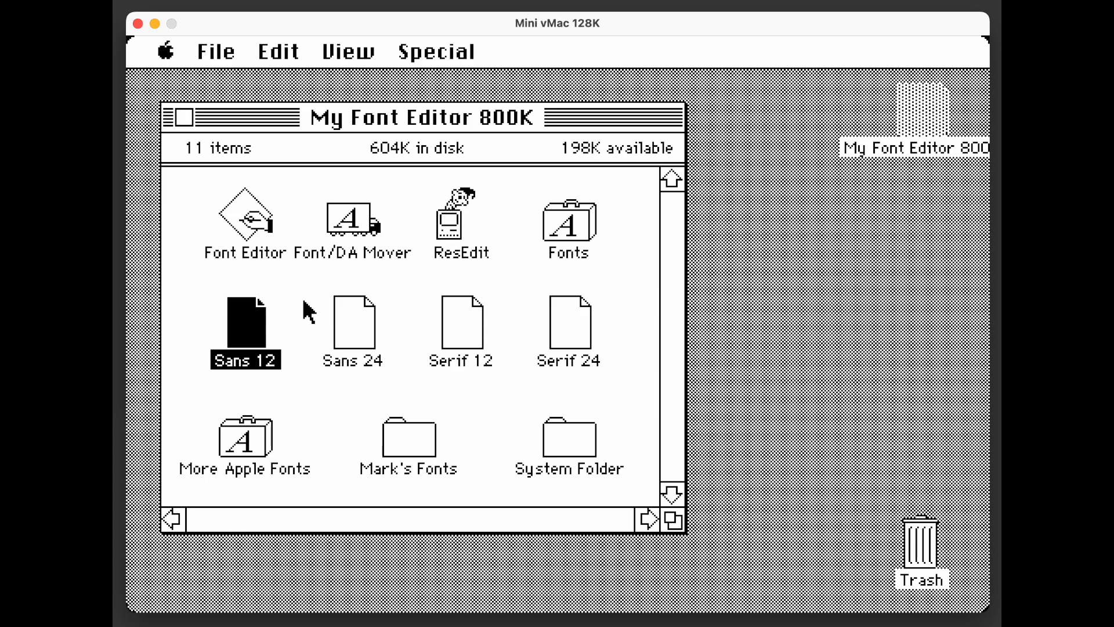
left_click(246, 216)
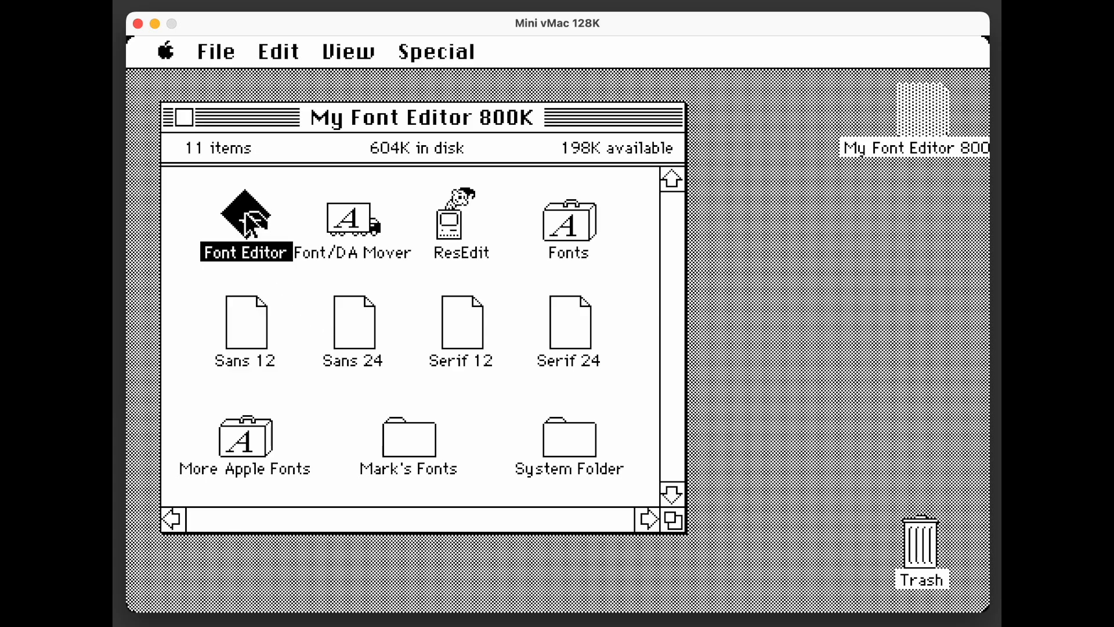
left_click(245, 319)
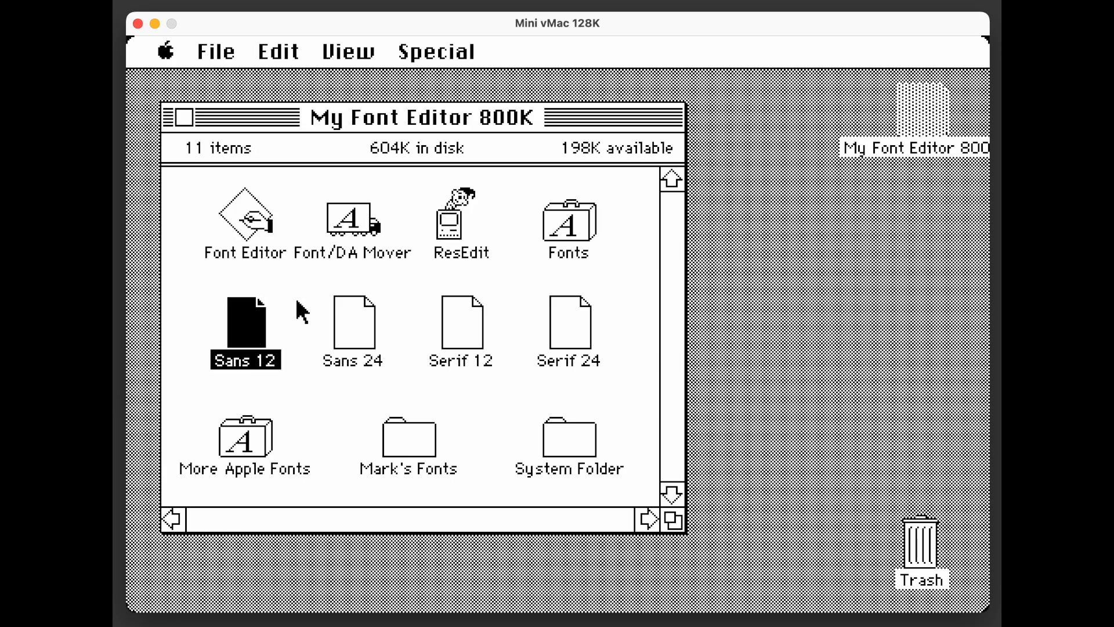
left_click(238, 213)
left_click(247, 329)
Launch Font Editor from the Finder and try to load a font named San 12 with current and new size 12.
double_click(246, 216)
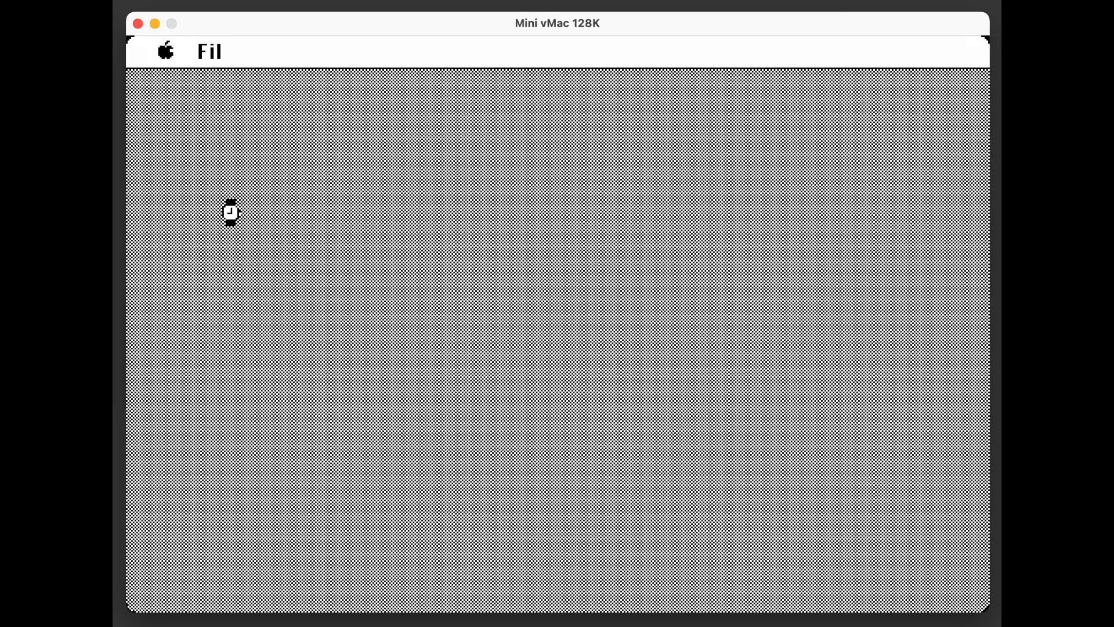
type("San 12")
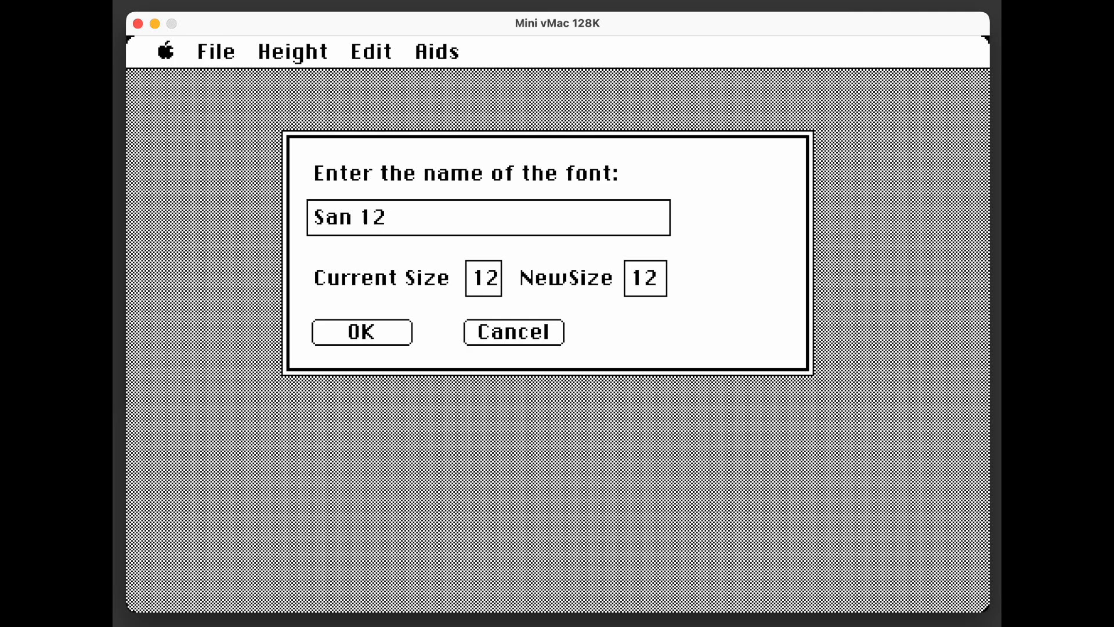
left_click(378, 329)
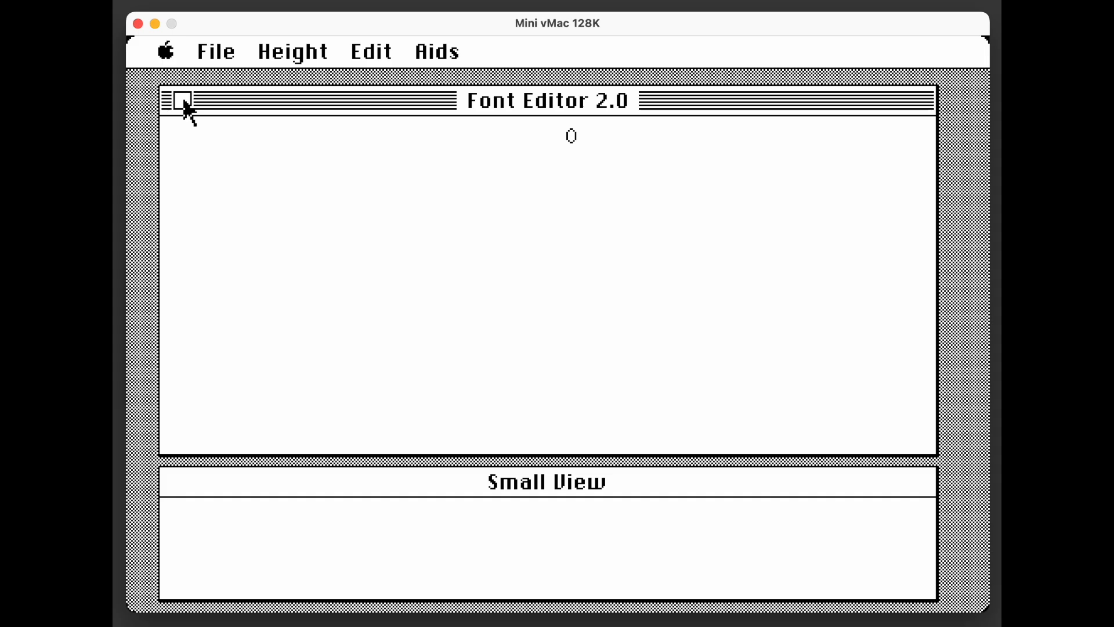
Read the font Sans 12 with current and new size 12, correcting the misspelled font name.
left_click_drag(216, 55, 224, 90)
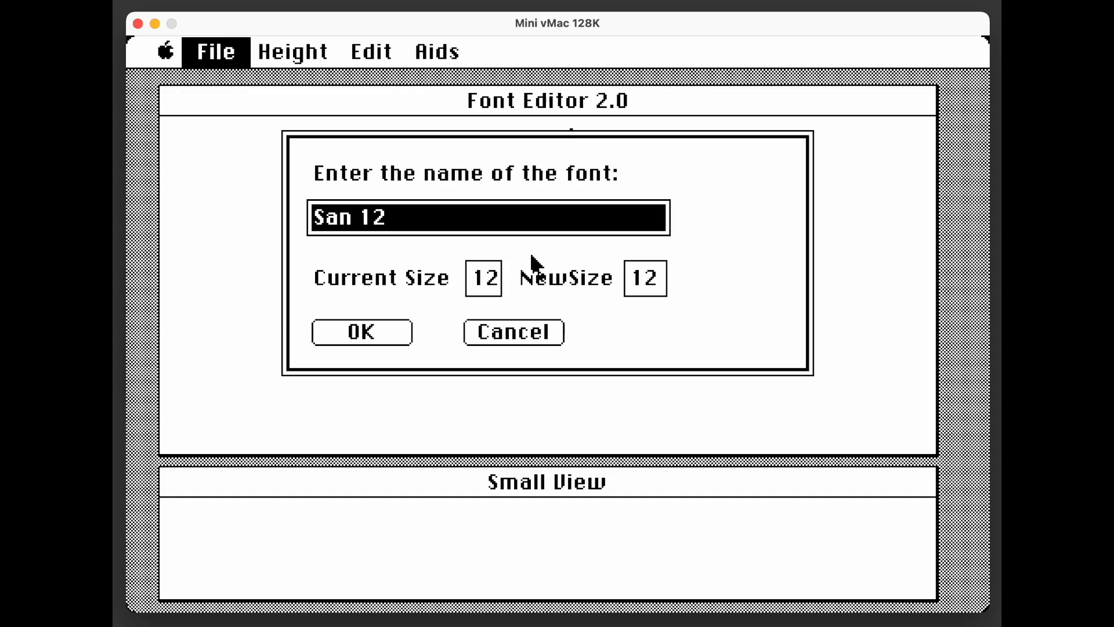
left_click(354, 219)
type("s")
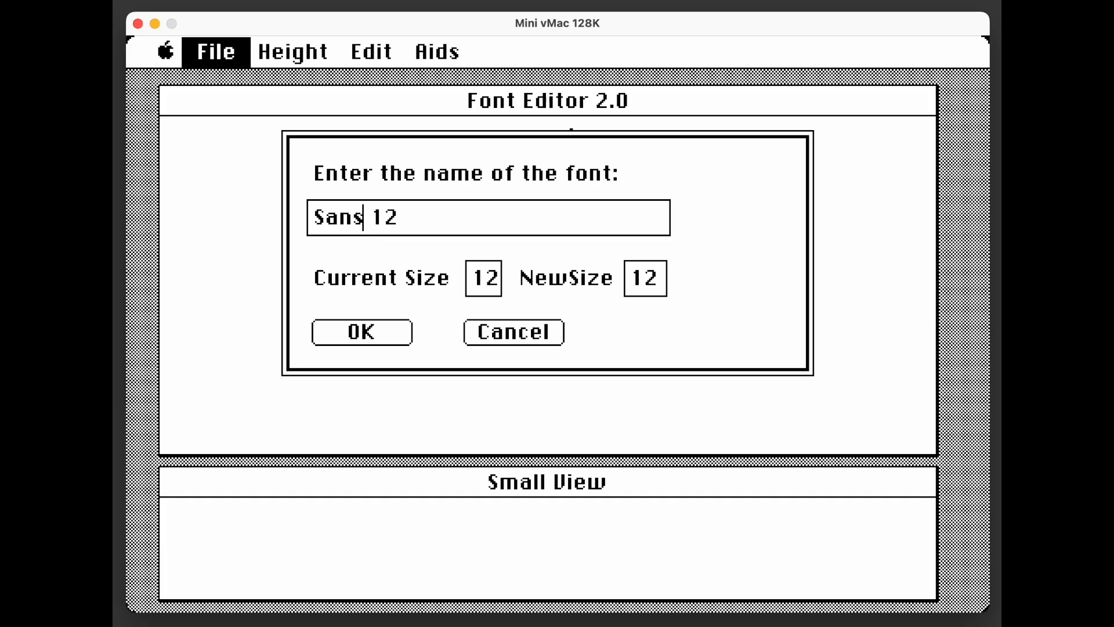
left_click(365, 332)
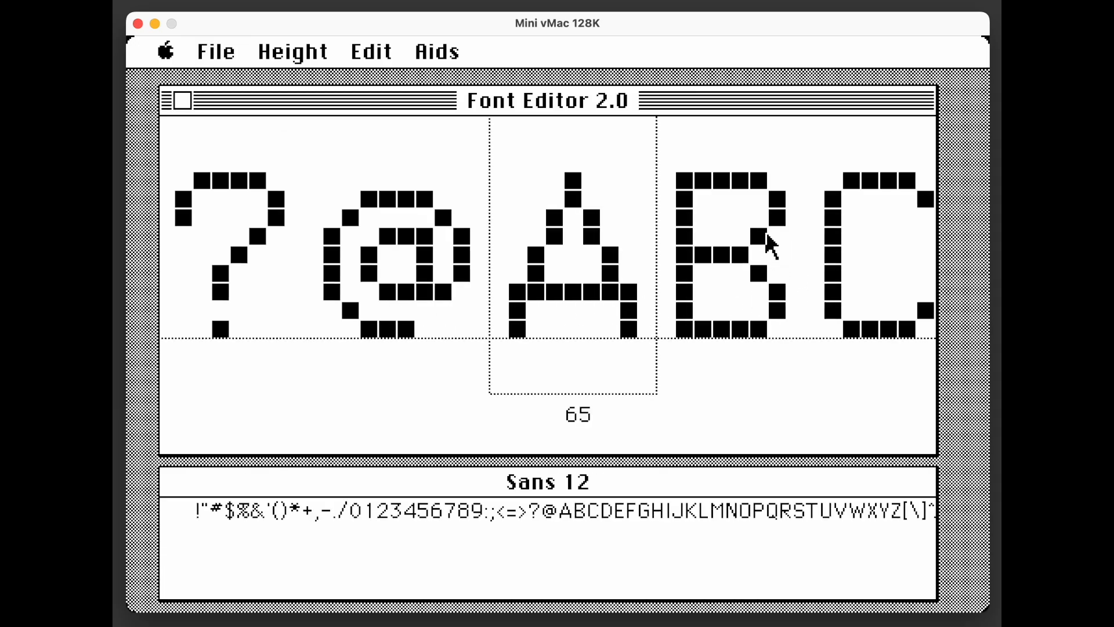
Raise the capital B's middle bar back up one pixel row, restore its right side to the original shape, and save the font.
left_click(779, 246)
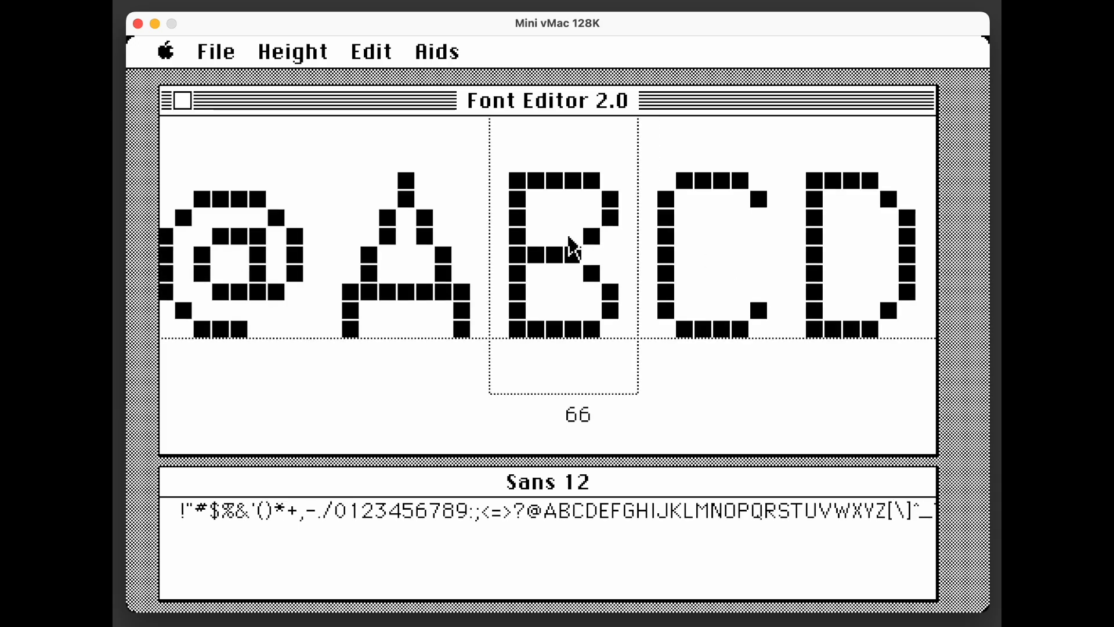
left_click(570, 238)
mouse_move(567, 235)
left_mouse_down()
mouse_move(535, 235)
mouse_move(566, 248)
mouse_move(532, 251)
mouse_move(574, 253)
mouse_move(585, 269)
mouse_move(609, 273)
left_mouse_up()
left_click(592, 273)
left_click_drag(220, 51, 240, 113)
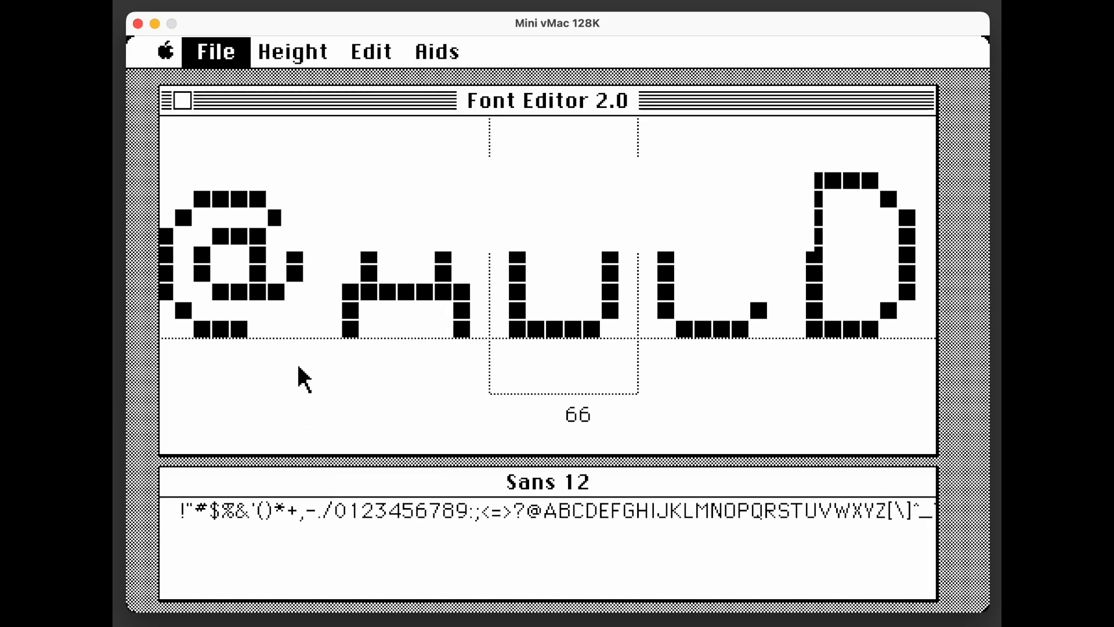
Save the font under the name Sans Mod 12 and quit Font Editor to the Finder.
left_click(213, 54)
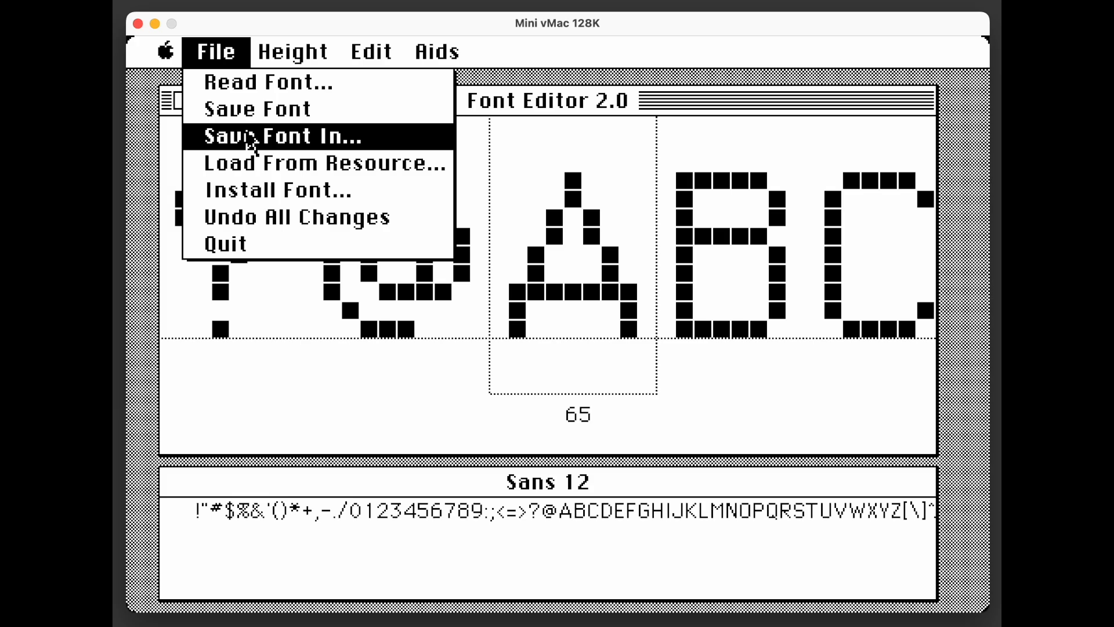
left_click_drag(251, 141, 250, 142)
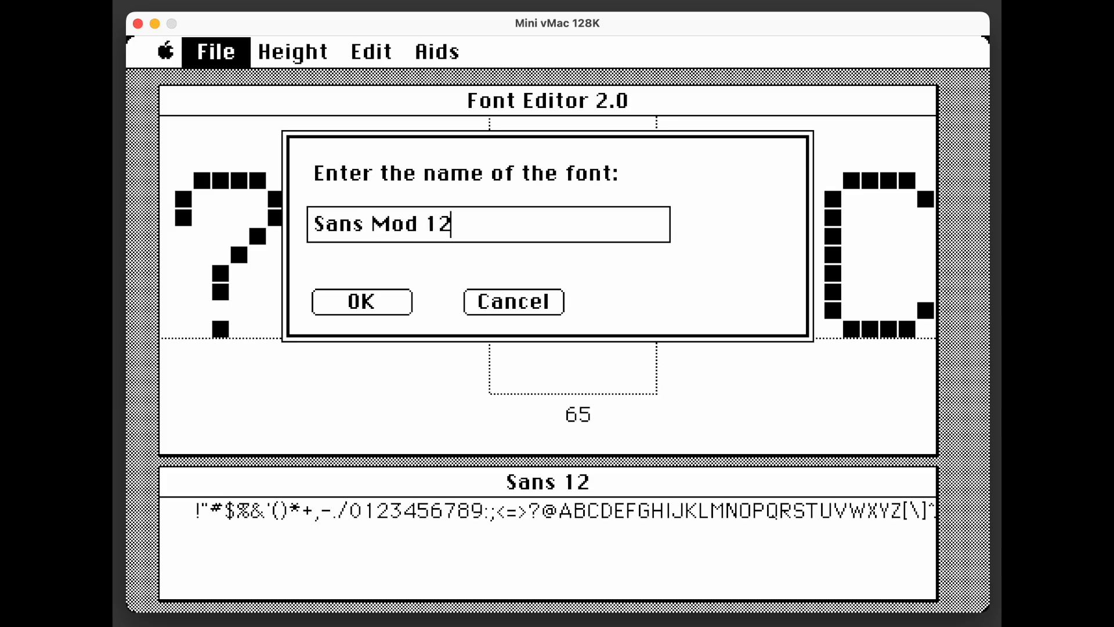
left_click(381, 301)
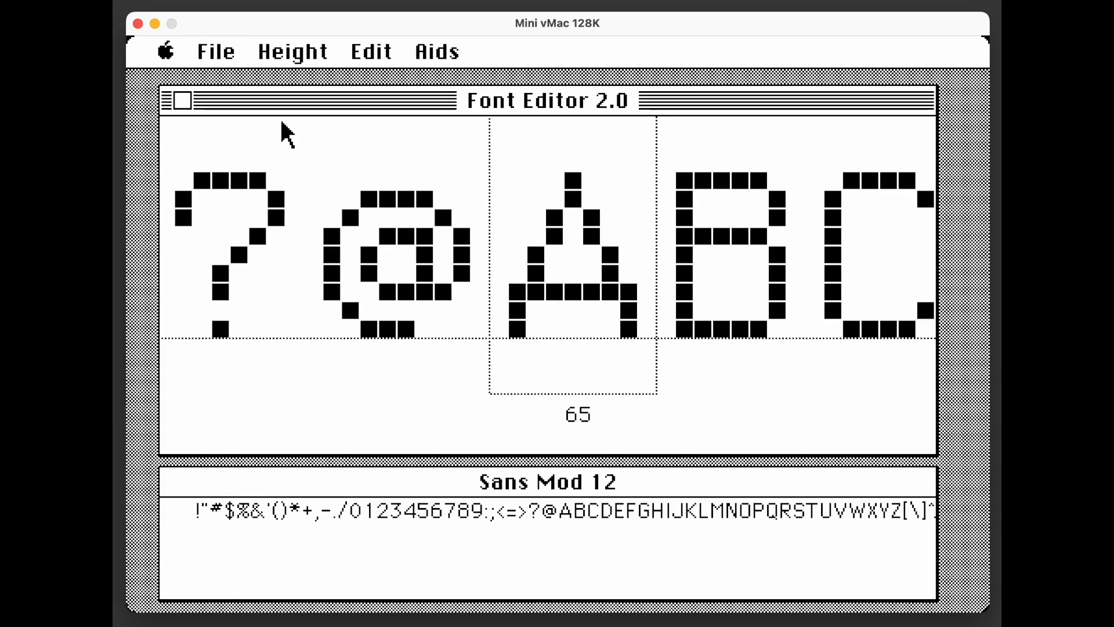
left_click_drag(215, 54, 232, 255)
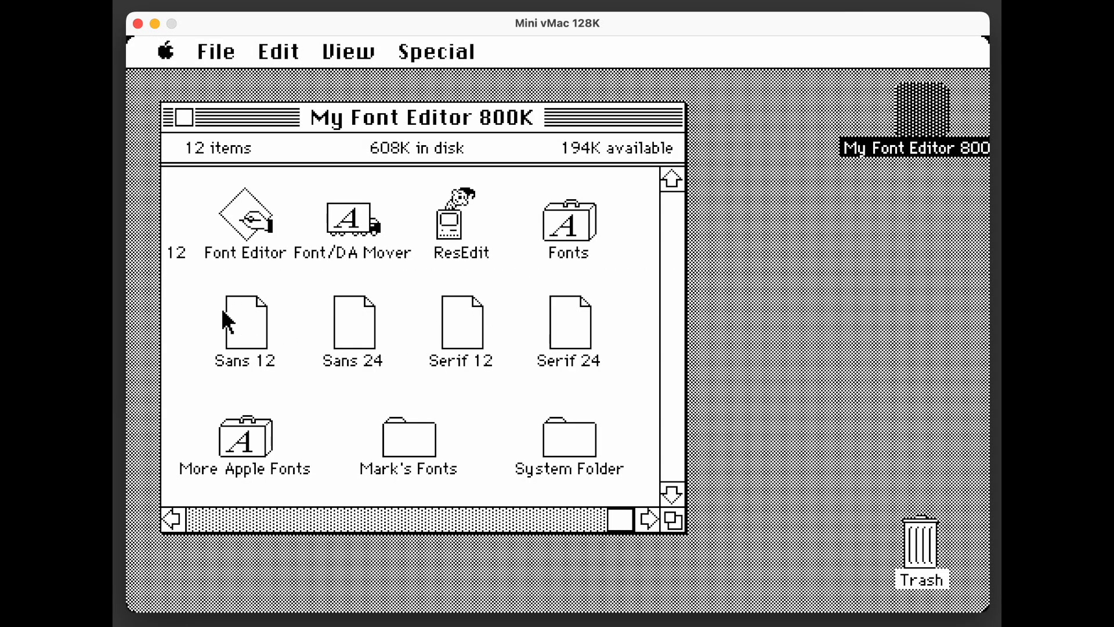
Move the Sans Mod 12 file to the Trash and widen the My Font Editor 800K window.
left_click(205, 521)
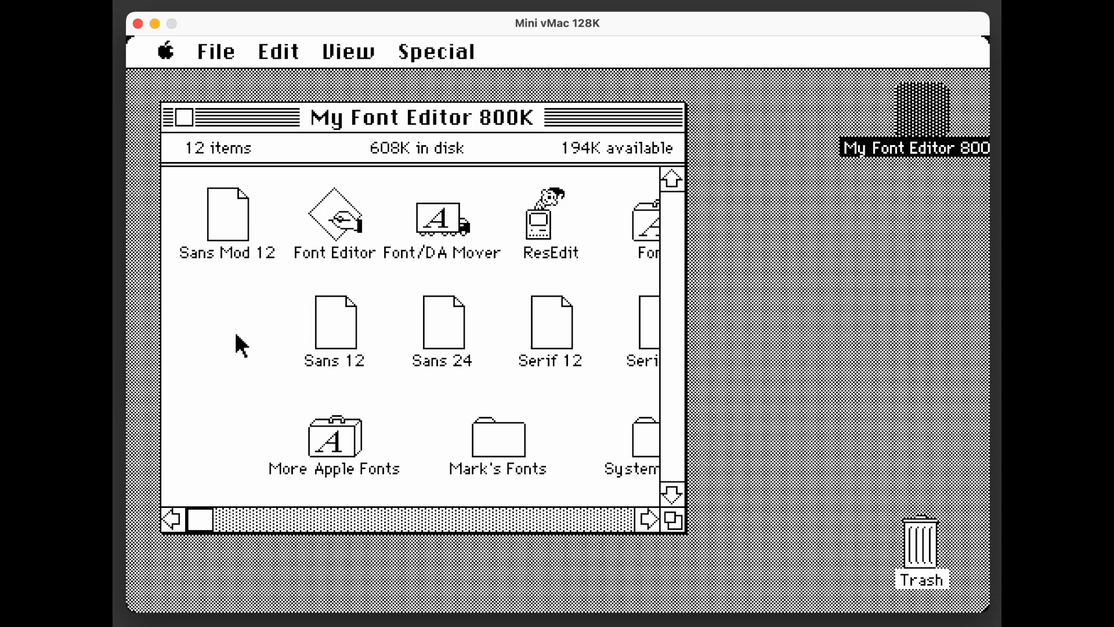
left_click(237, 216)
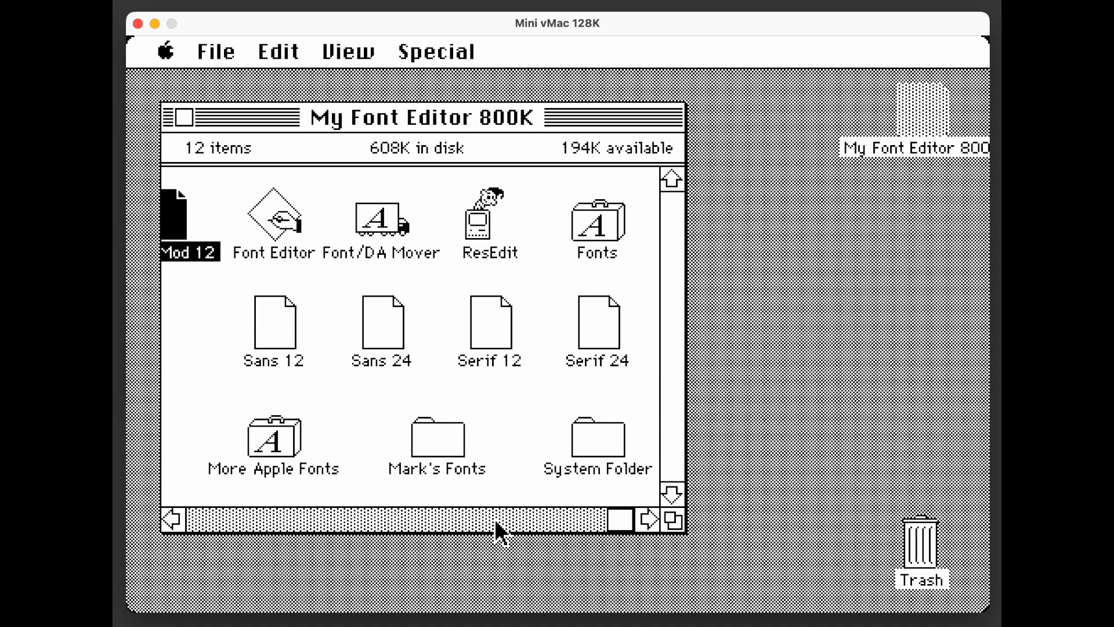
left_click_drag(177, 229, 920, 545)
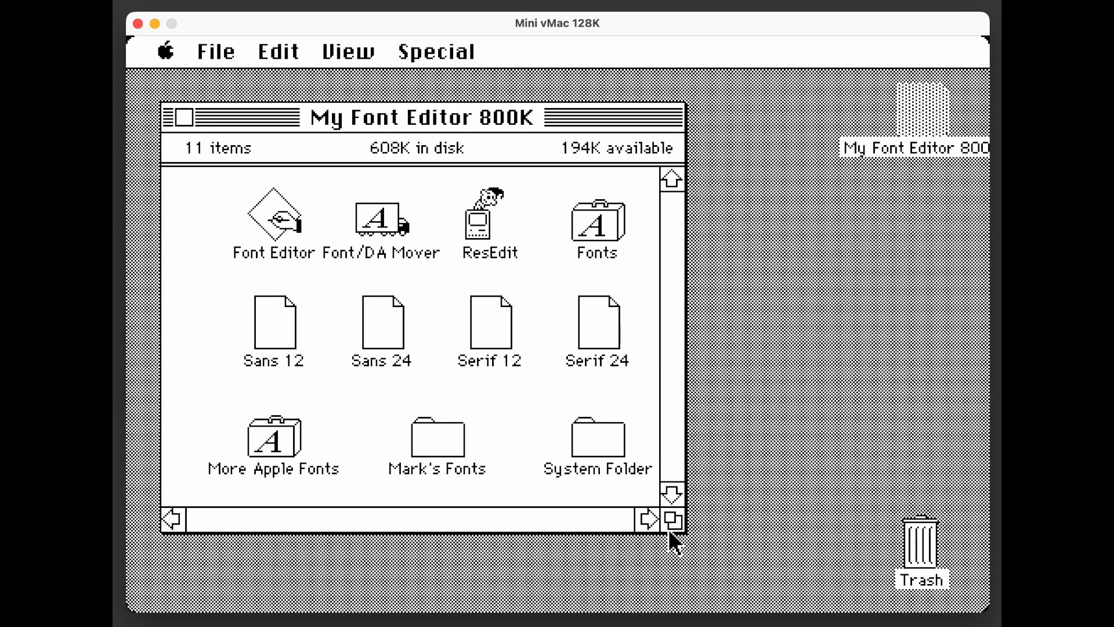
left_click_drag(670, 520, 727, 524)
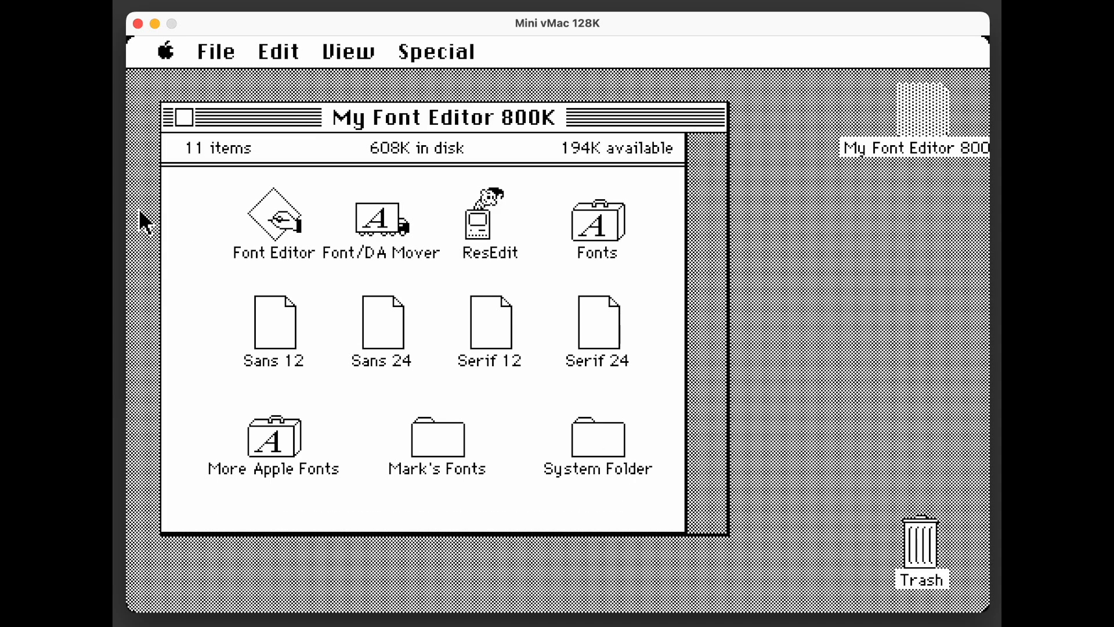
Launch Font Editor and read the font Sans 12 with current and new size 12.
double_click(277, 226)
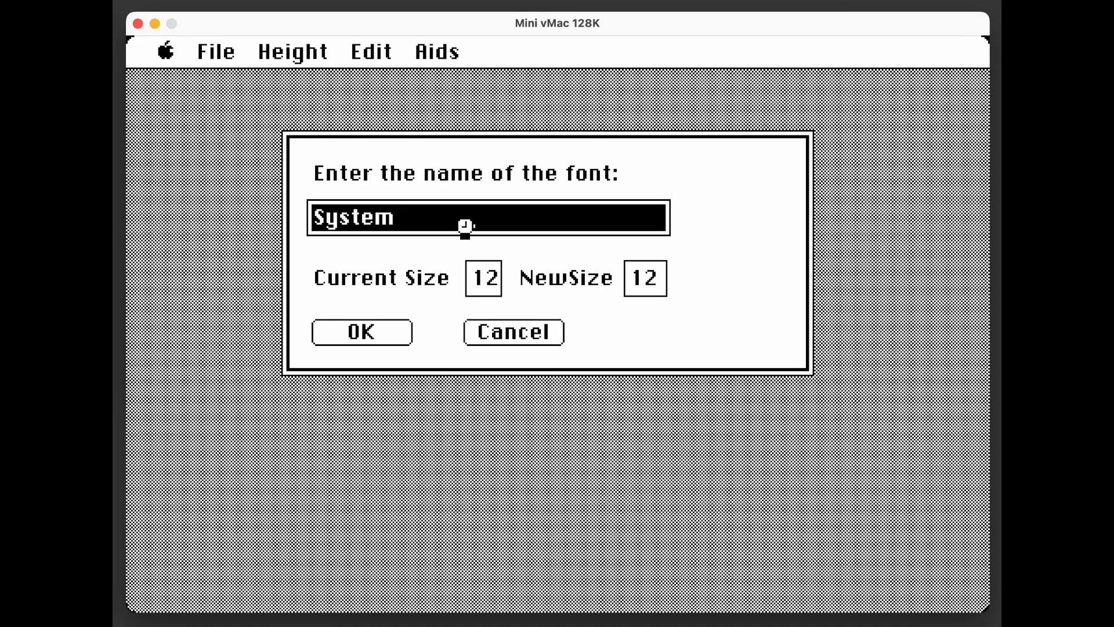
type("Sans")
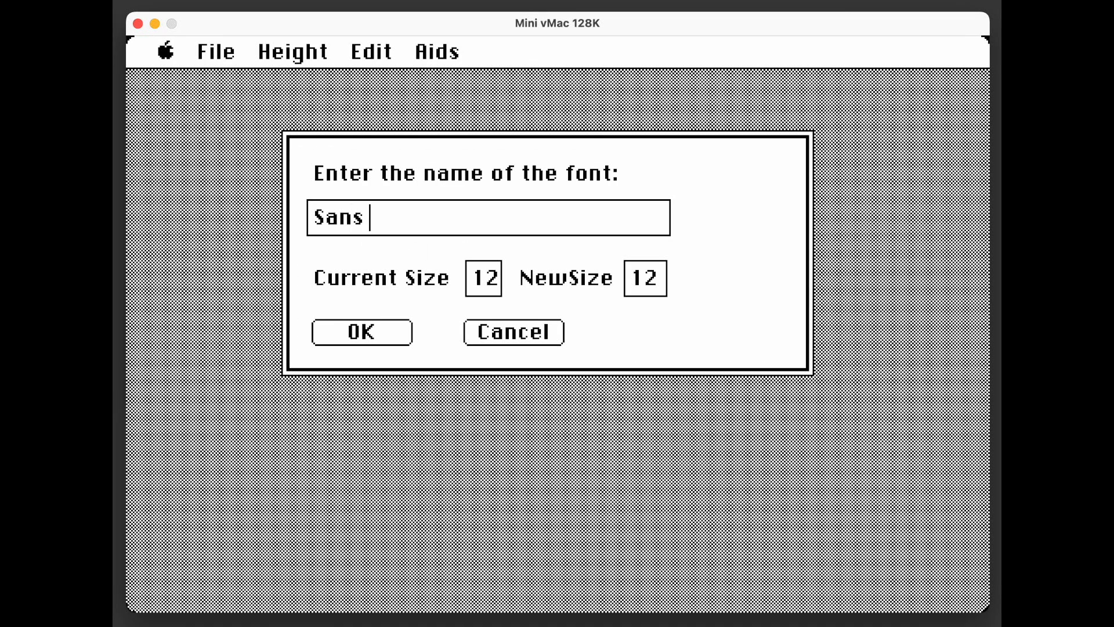
type(" 12")
left_click(383, 331)
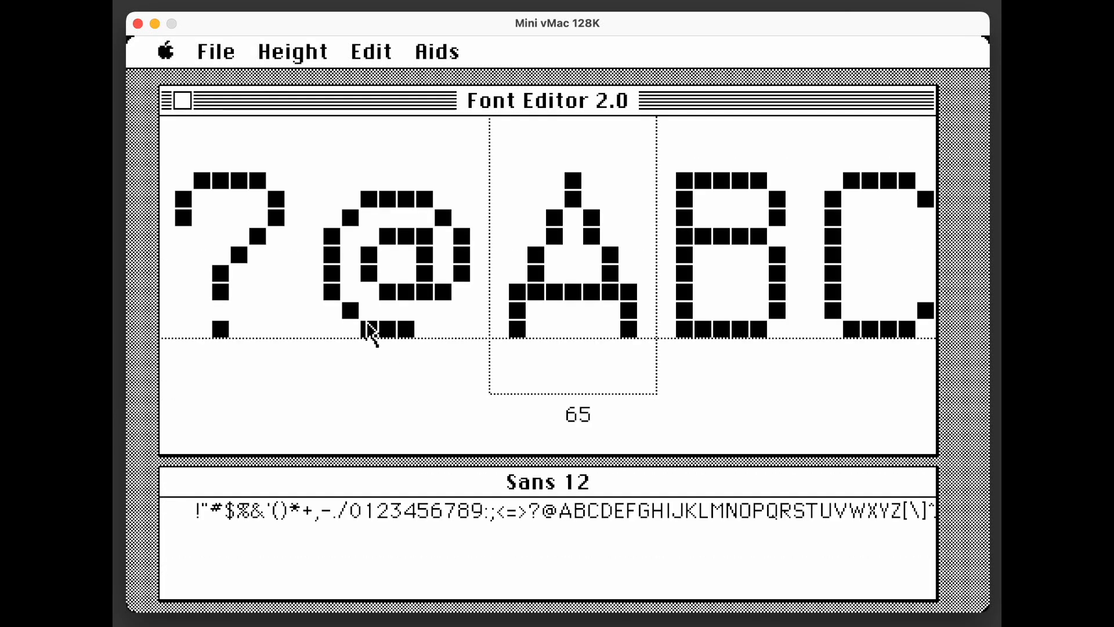
Quit Font Editor to the Finder and launch Font/DA Mover.
left_click(217, 58)
left_click_drag(219, 63, 268, 162)
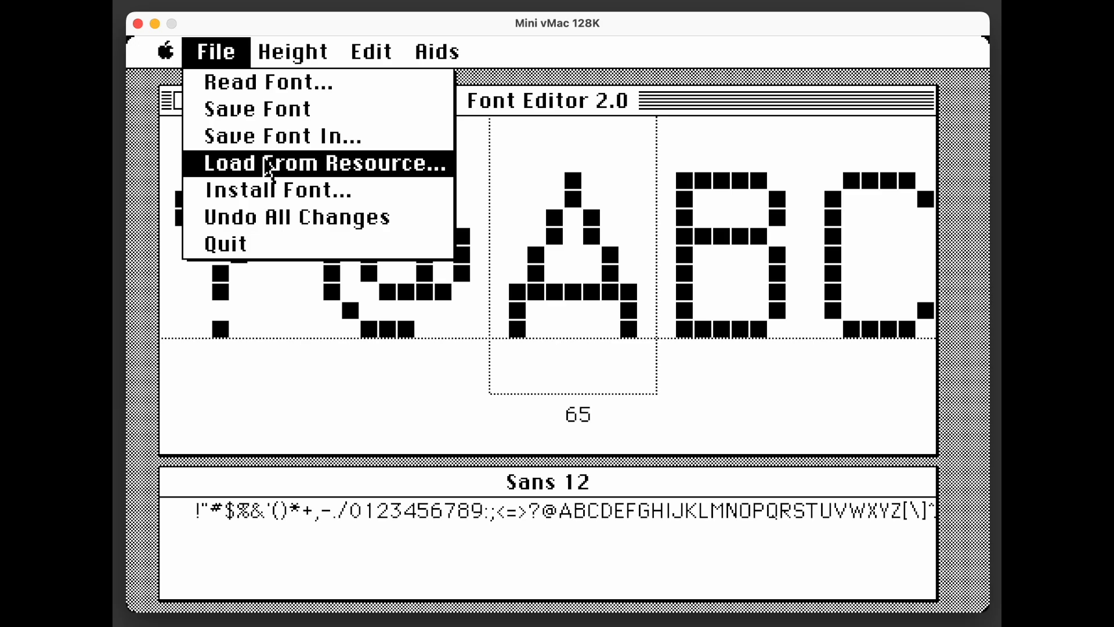
left_click_drag(268, 166, 244, 247)
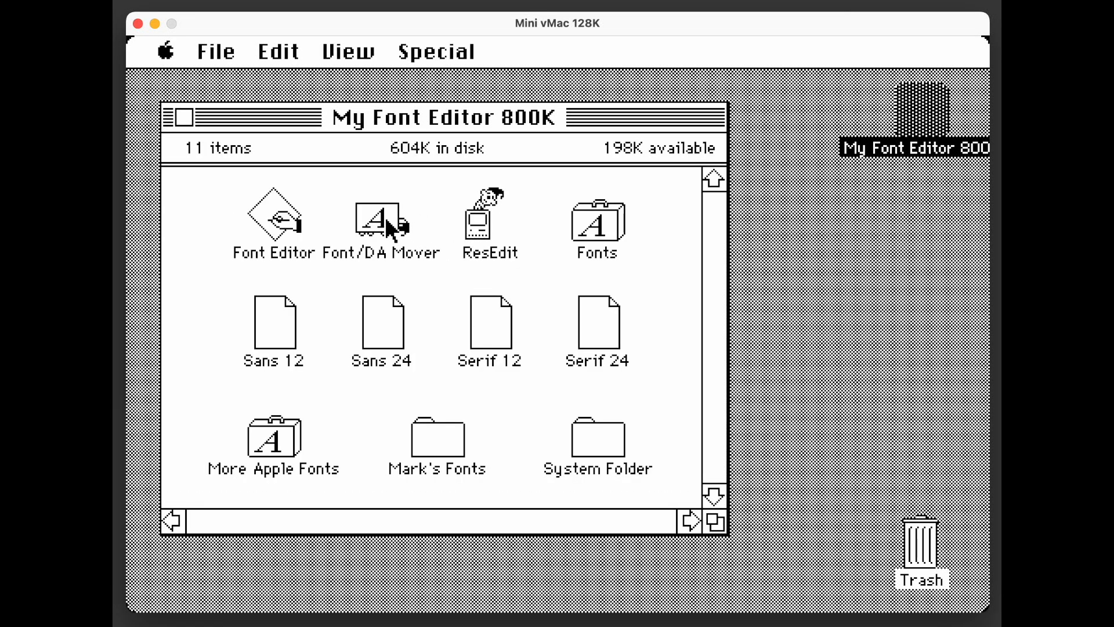
double_click(386, 221)
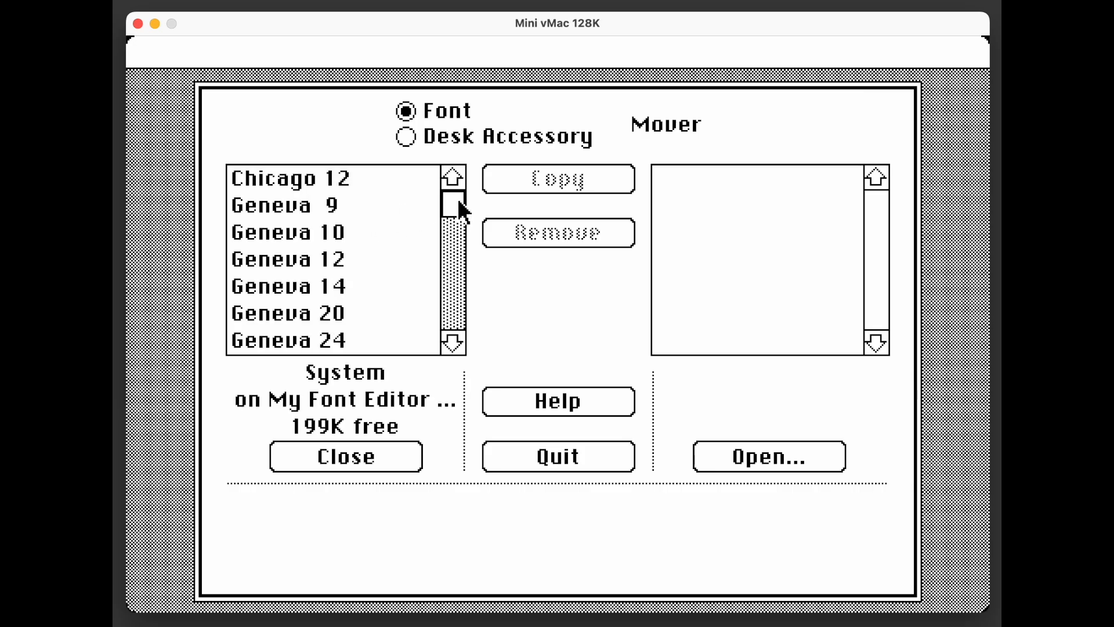
Browse the System file's fonts and preview London 18, Monaco 9, New York 14, Venice 14 and Chicago 12.
left_click_drag(442, 206, 451, 303)
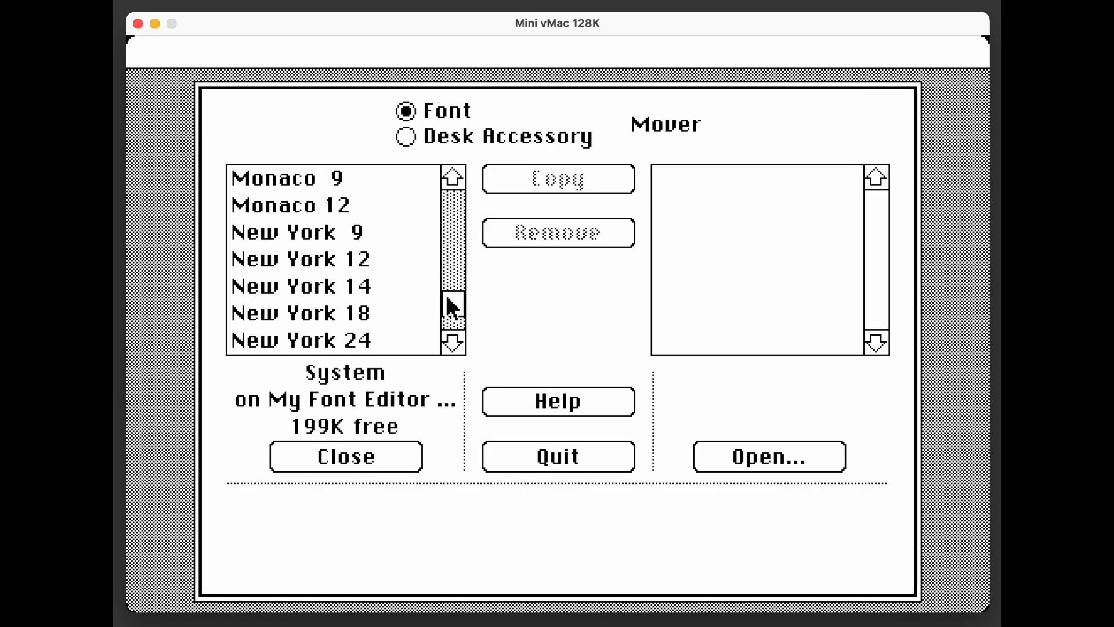
left_click(452, 340)
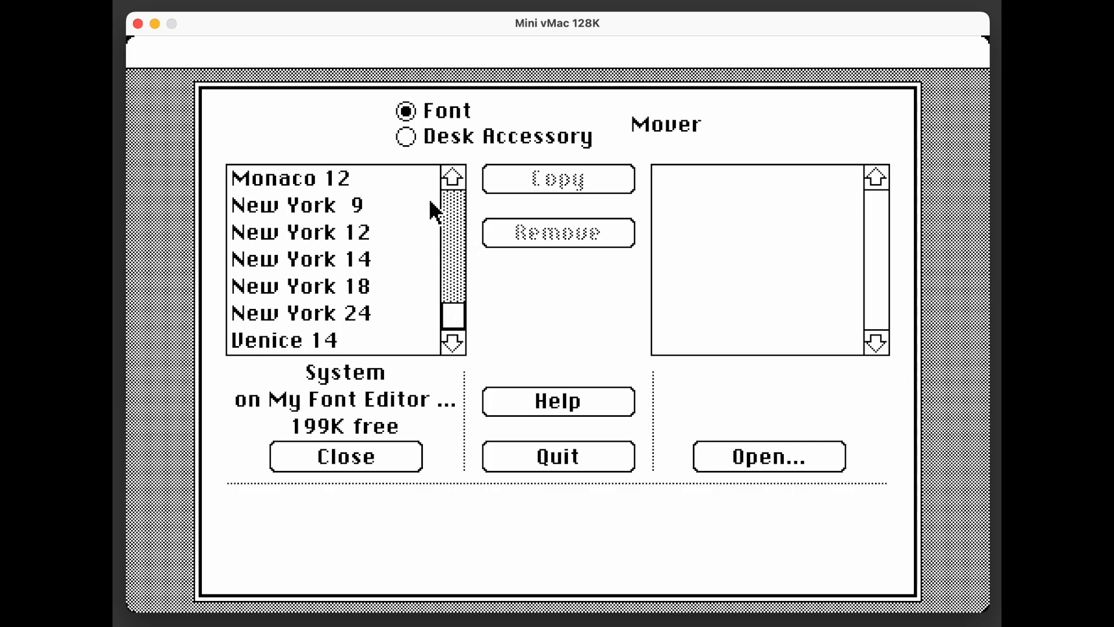
left_click_drag(453, 313, 383, 191)
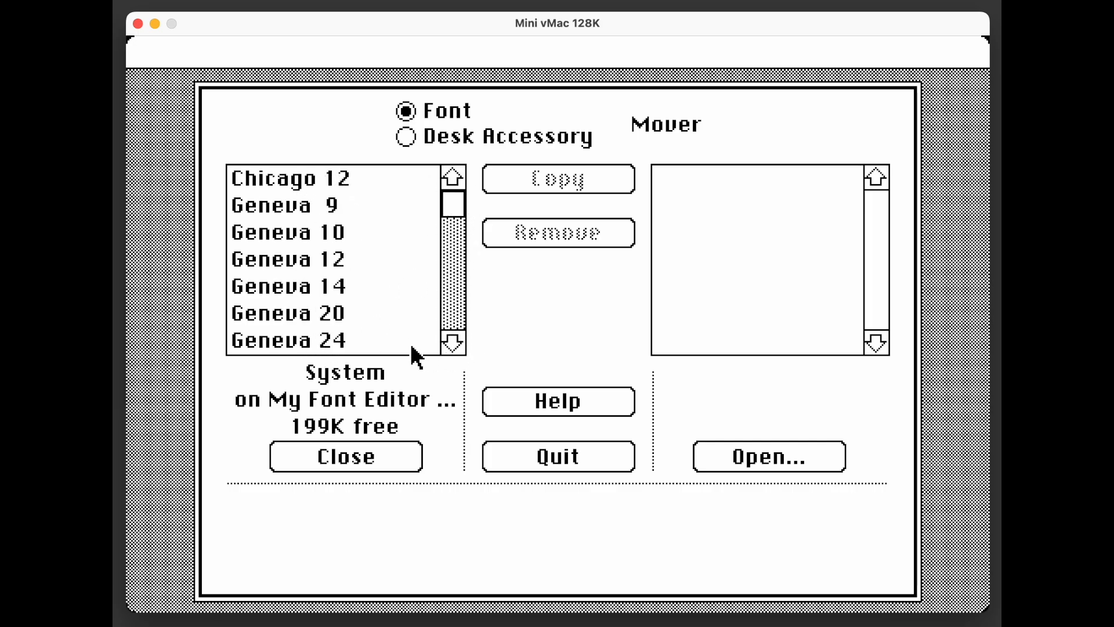
left_click(454, 322)
left_click(306, 208)
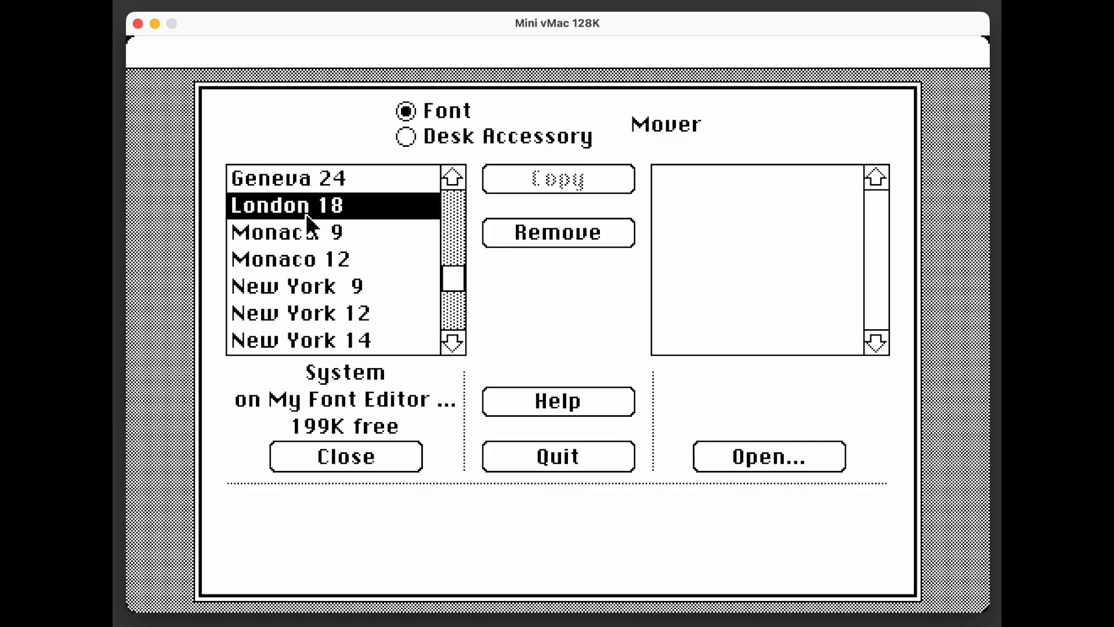
left_click(313, 239)
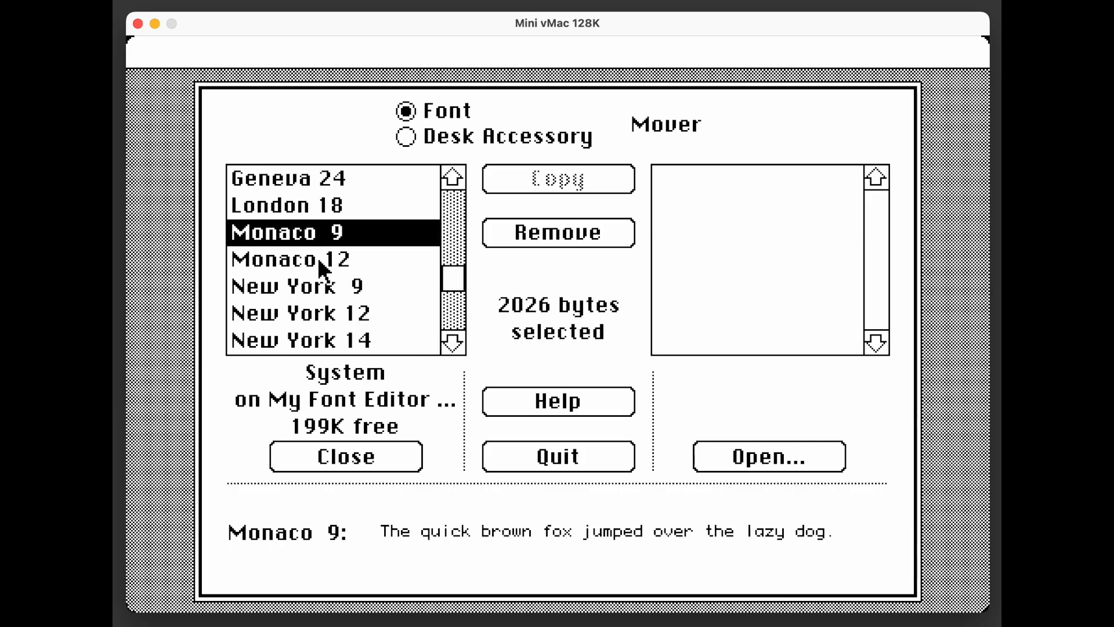
left_click(354, 290)
left_click(343, 340)
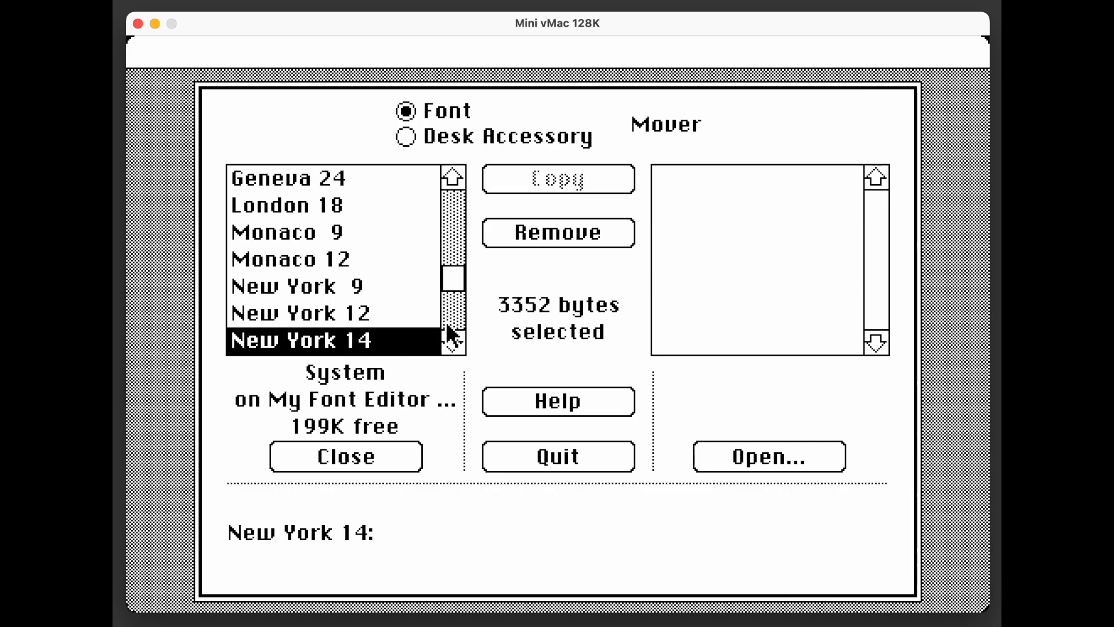
left_click(452, 330)
left_click(328, 342)
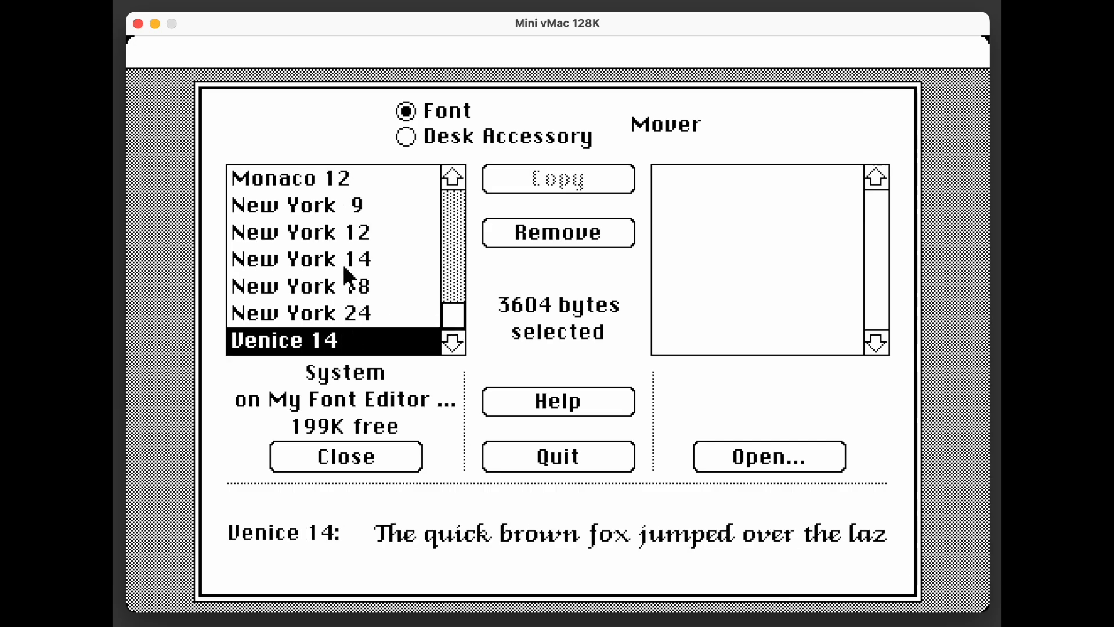
left_click(455, 214)
left_click(455, 215)
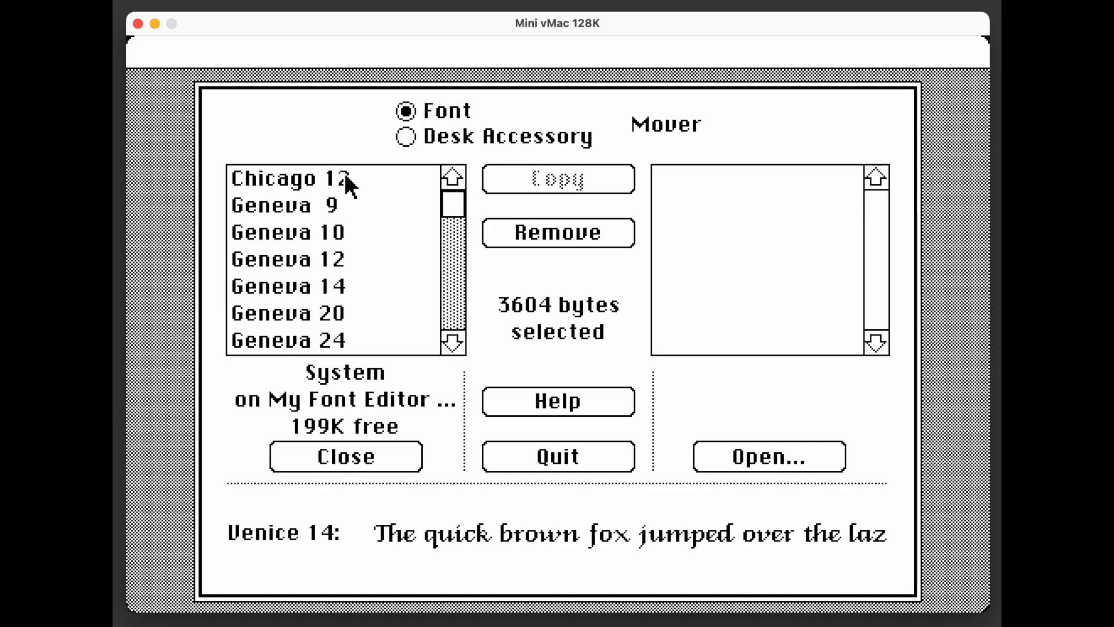
left_click(342, 178)
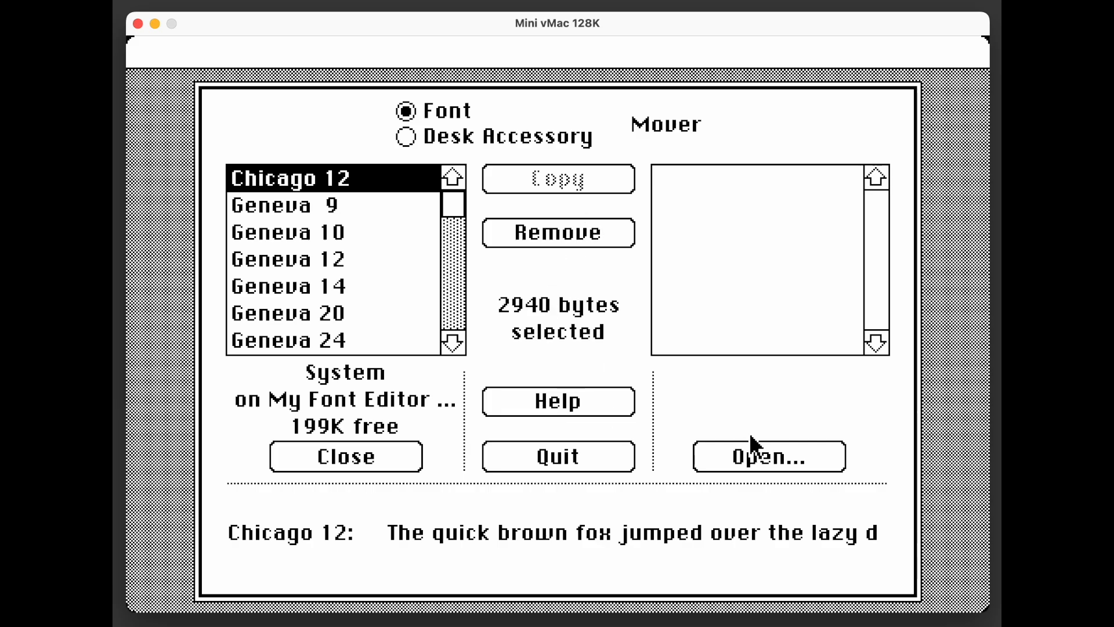
Open the More Apple Fonts file and preview Cairo 18, New York 36, San Francisco 18, Taliesin 18 and Toronto 18.
left_click(761, 455)
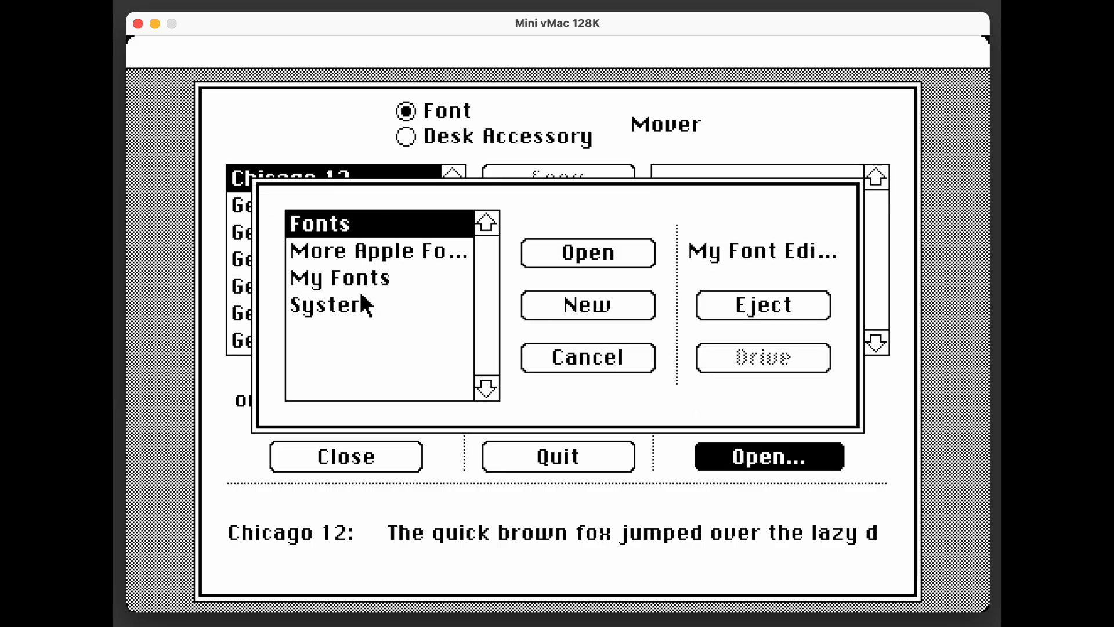
double_click(376, 256)
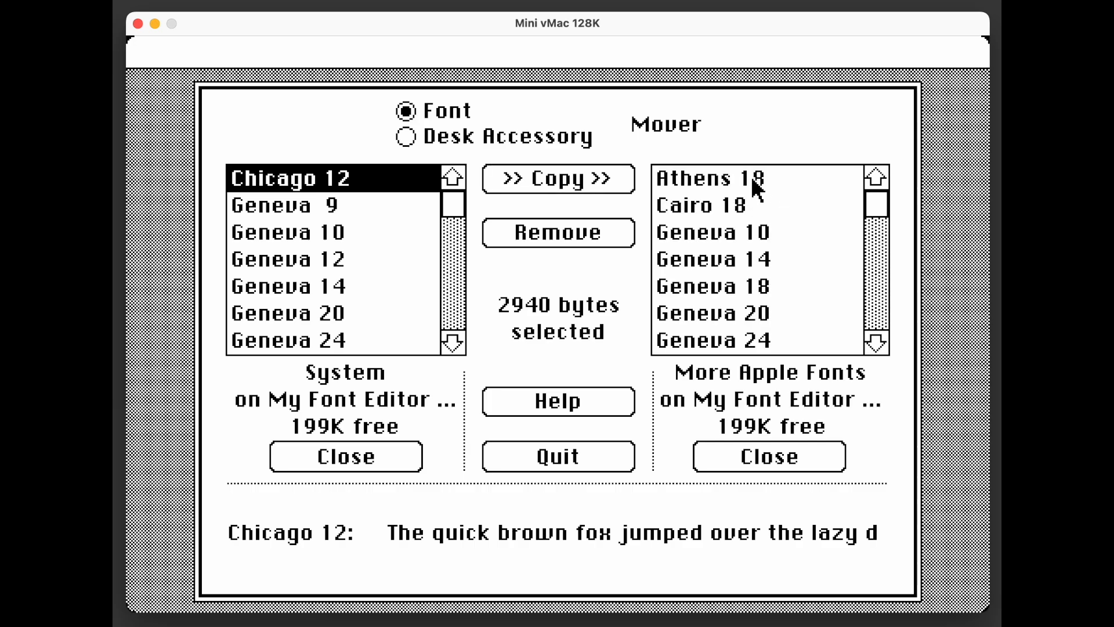
left_click(755, 181)
left_click(742, 210)
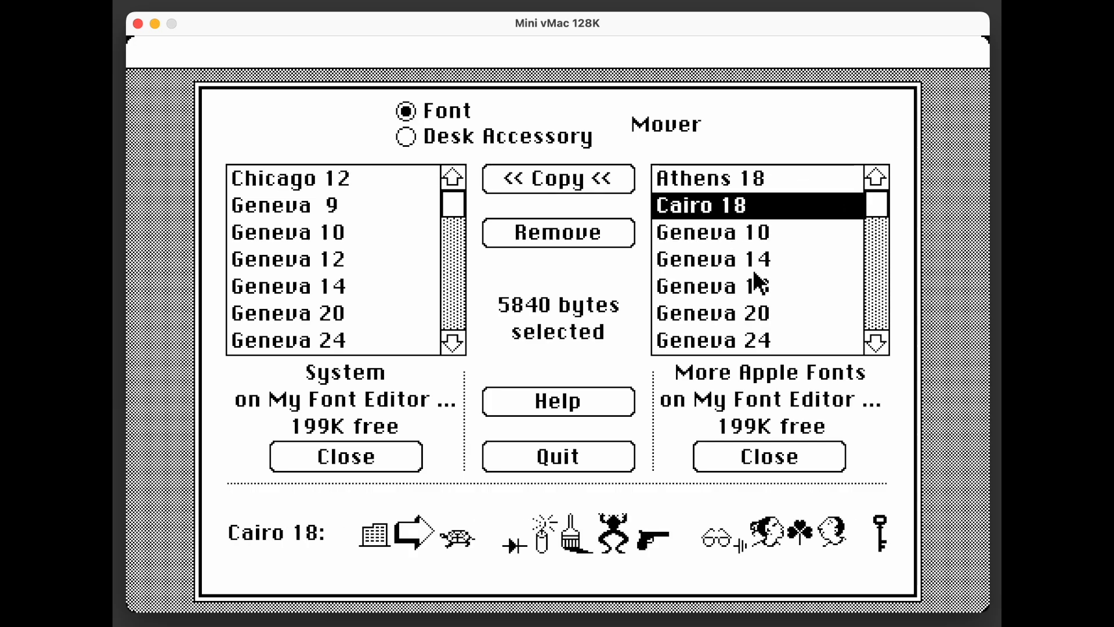
left_click(871, 319)
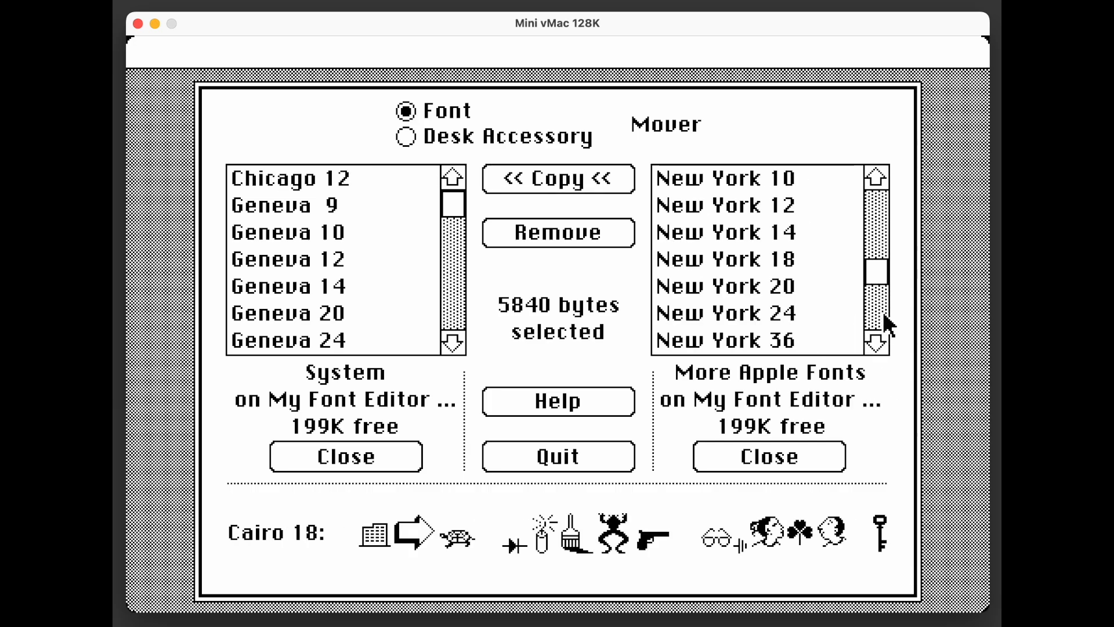
left_click(782, 343)
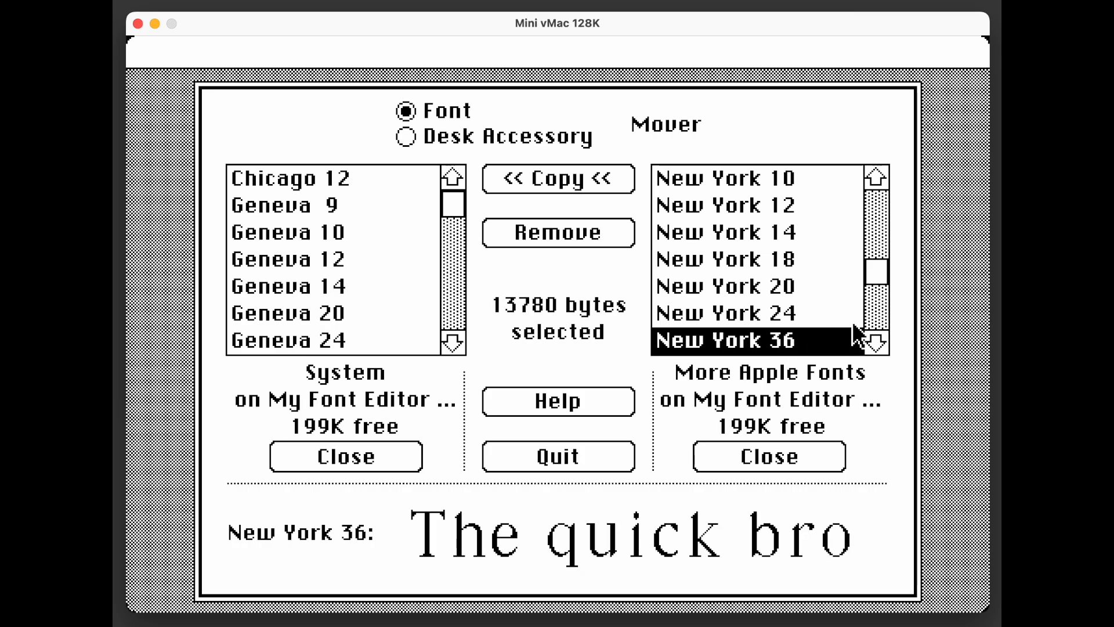
left_click(873, 319)
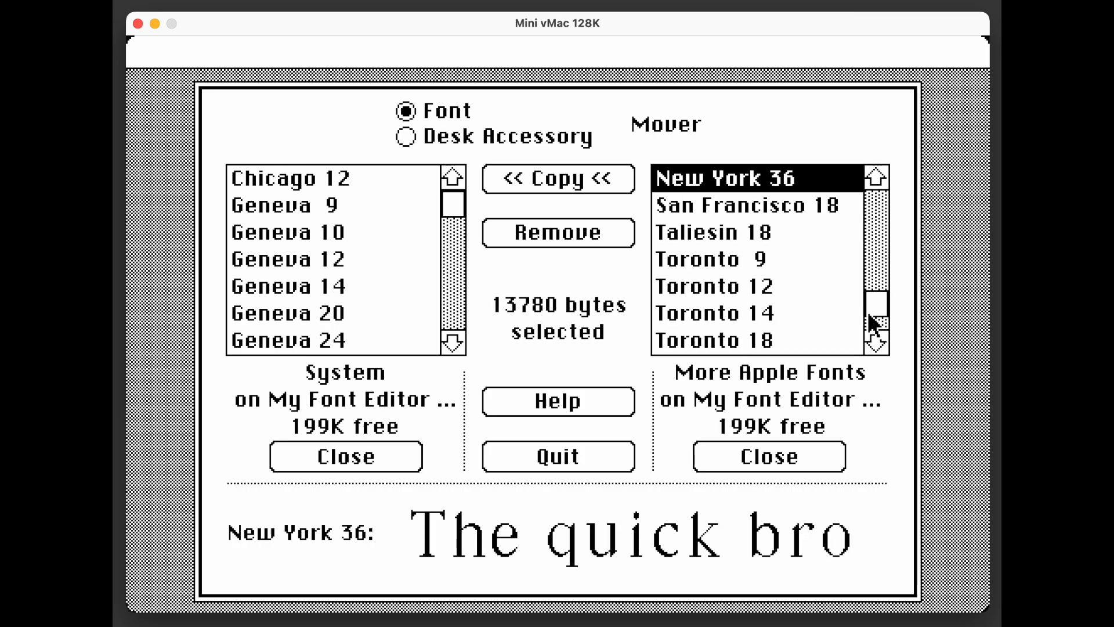
left_click(745, 210)
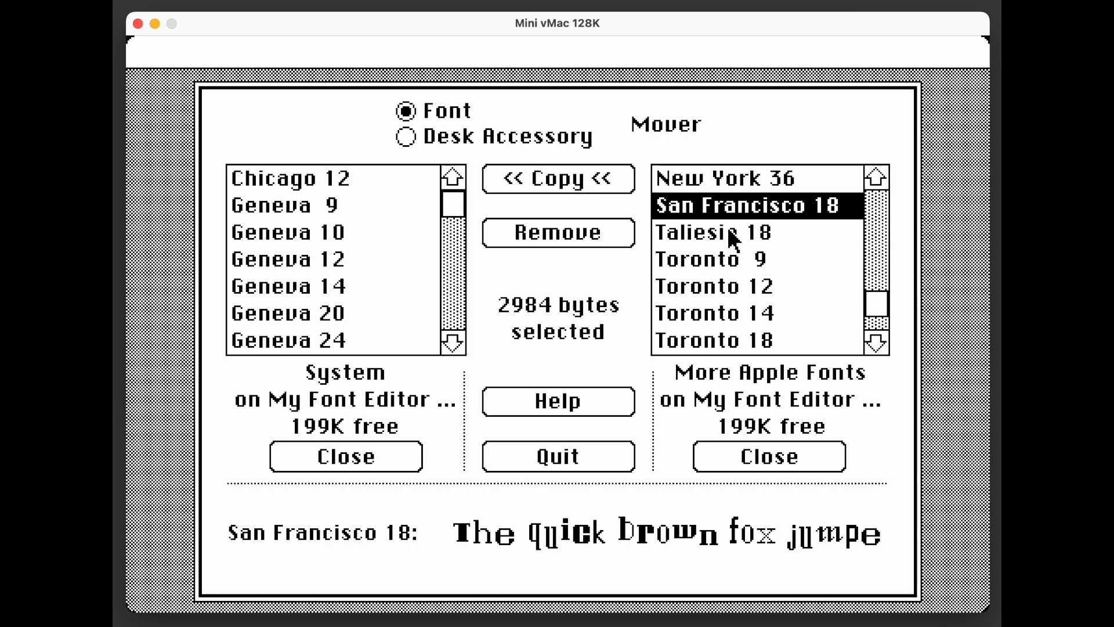
left_click(711, 235)
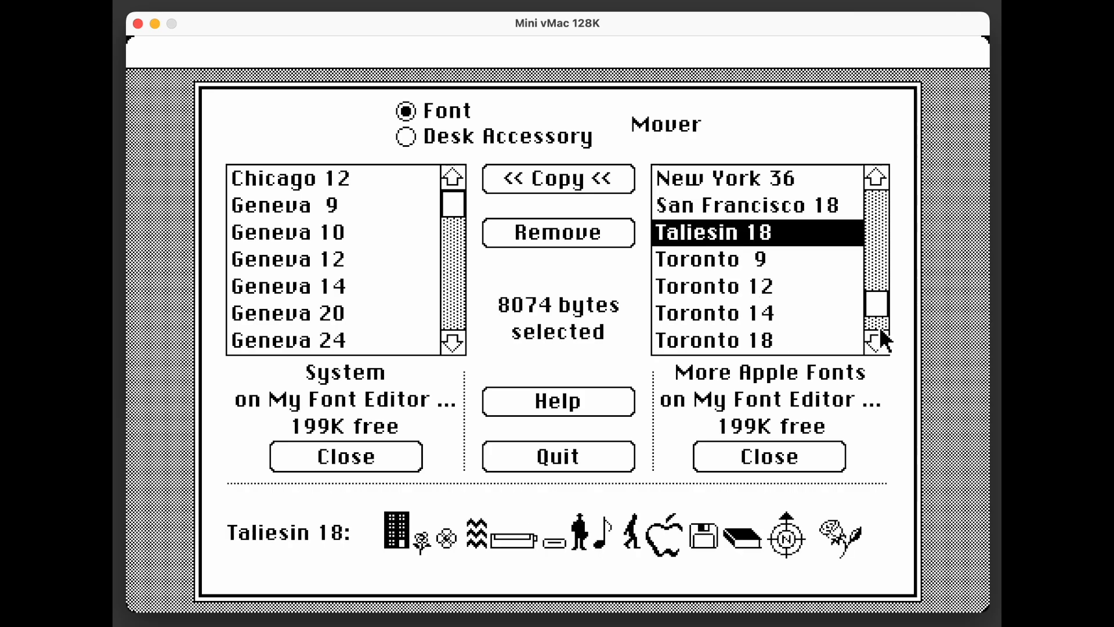
left_click(750, 344)
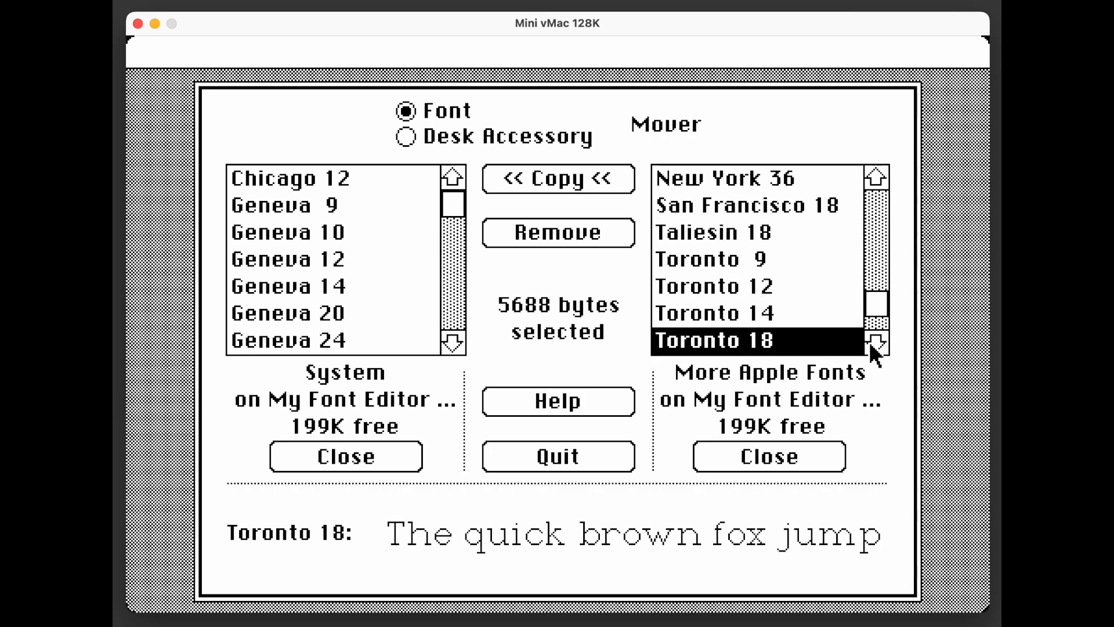
left_click(874, 346)
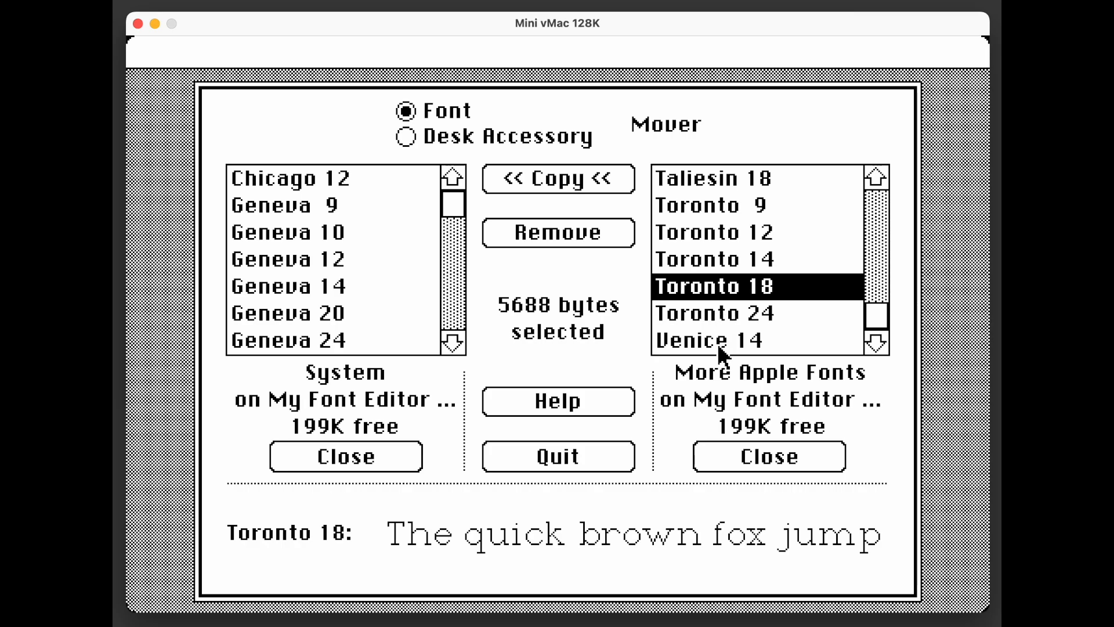
Switch from Font/DA Mover back to Font Editor and read the font Sans 12 with current and new size 12.
left_click(751, 461)
left_click(557, 457)
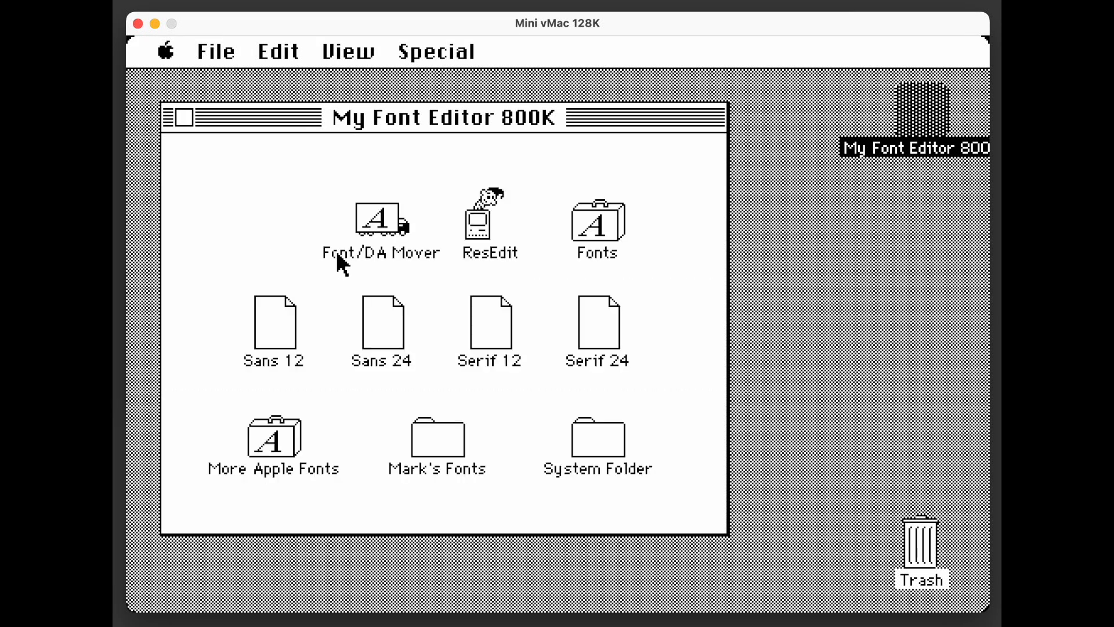
double_click(294, 221)
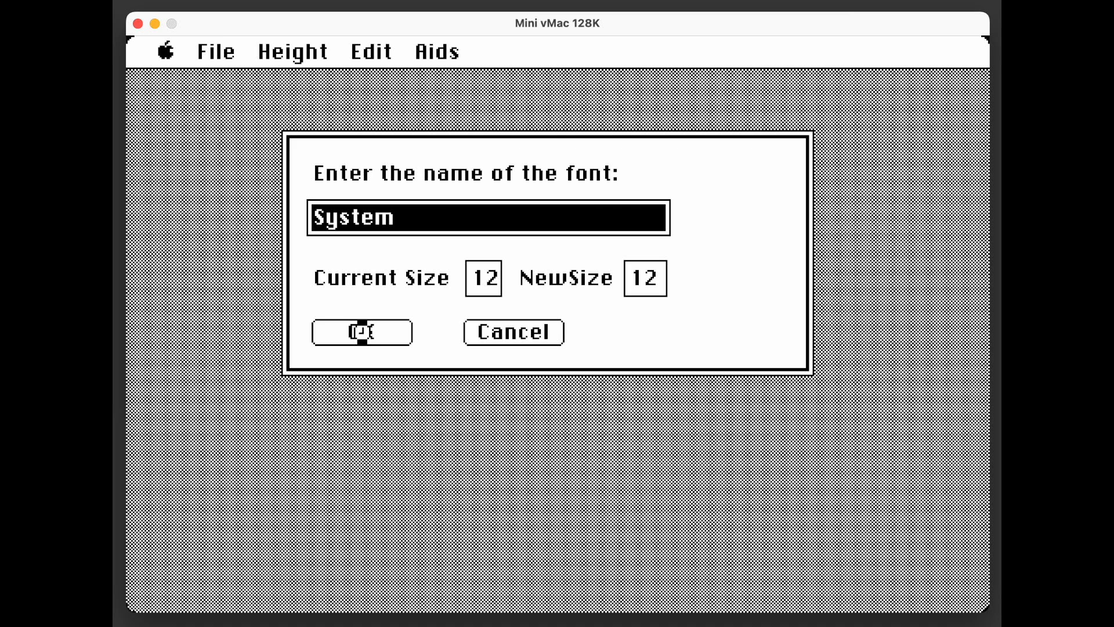
type("Sans 12")
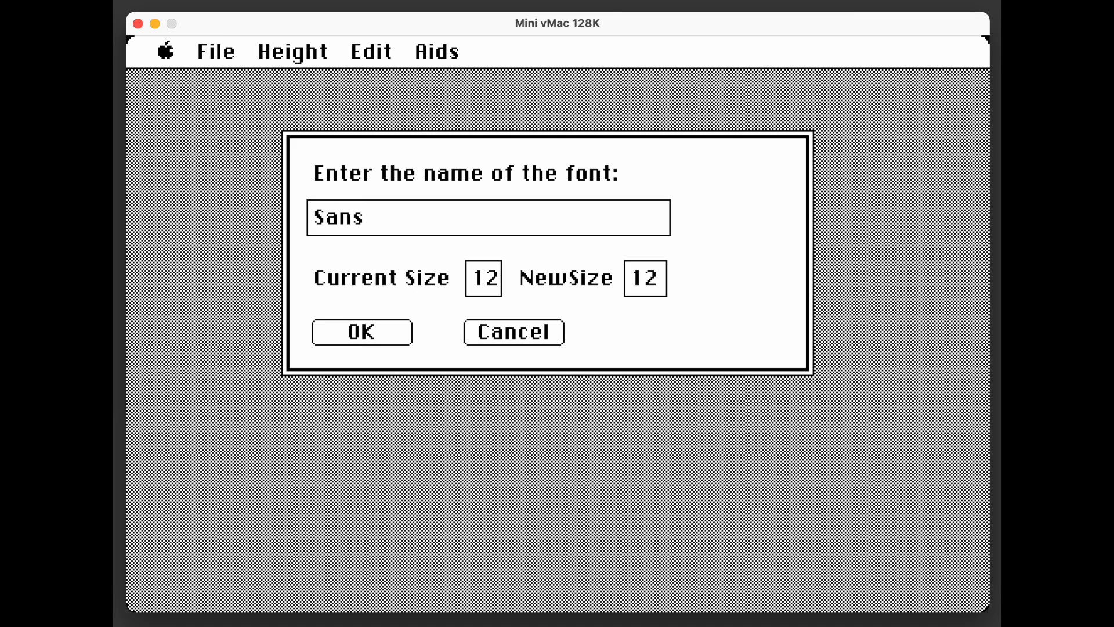
left_click(376, 325)
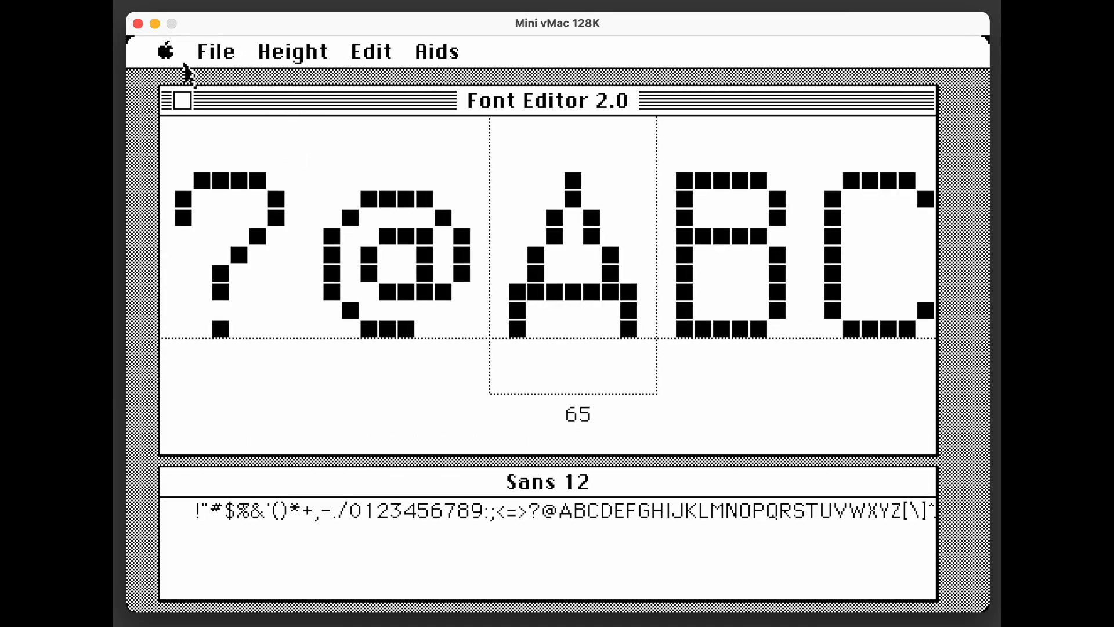
Load the New York font from resource with current size 24 and new size 24.
left_click(217, 52)
left_click_drag(215, 52, 255, 164)
left_click_drag(256, 169, 253, 169)
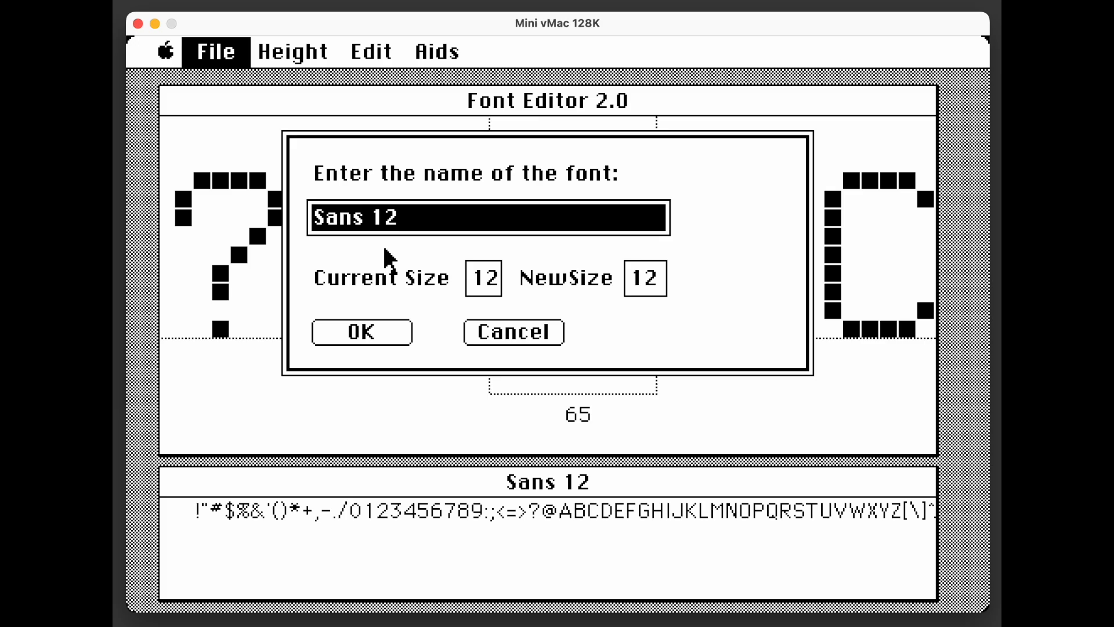
type("New York")
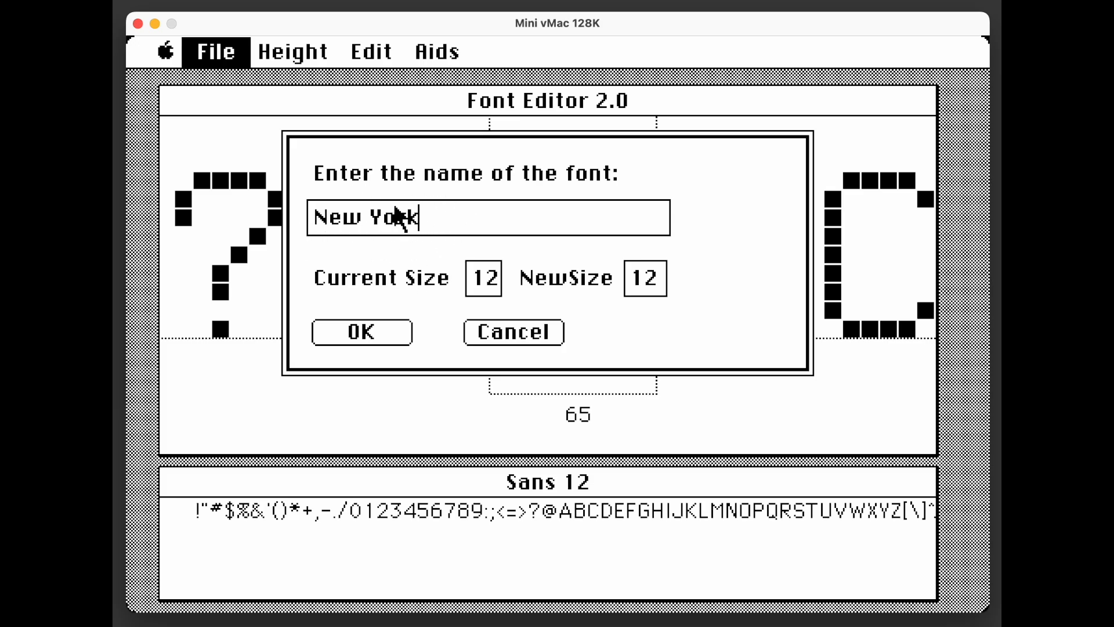
double_click(491, 286)
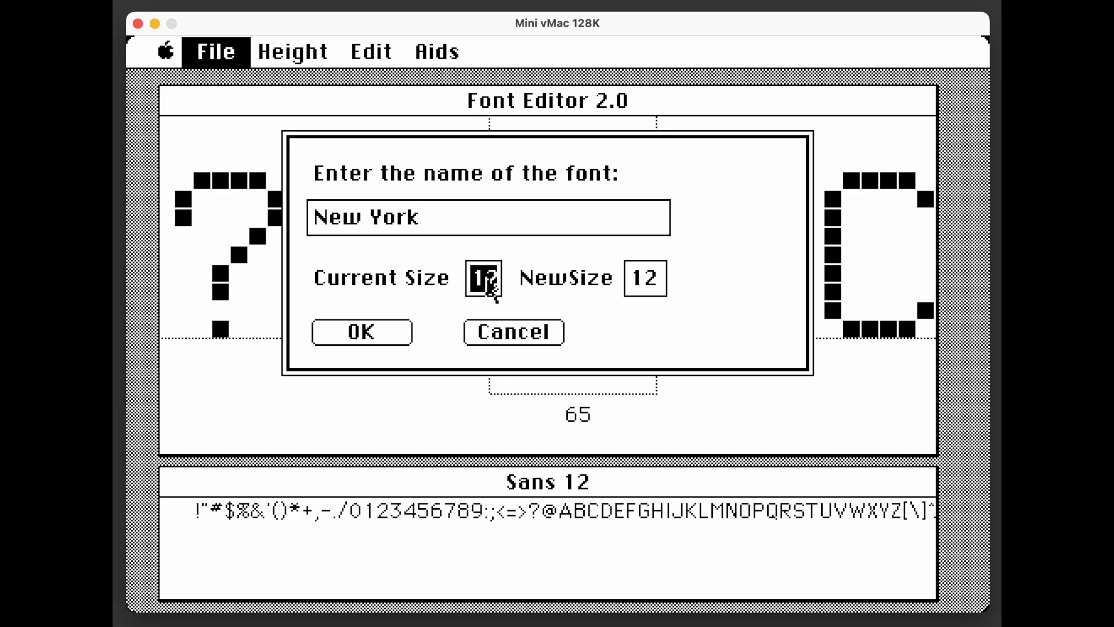
type("24")
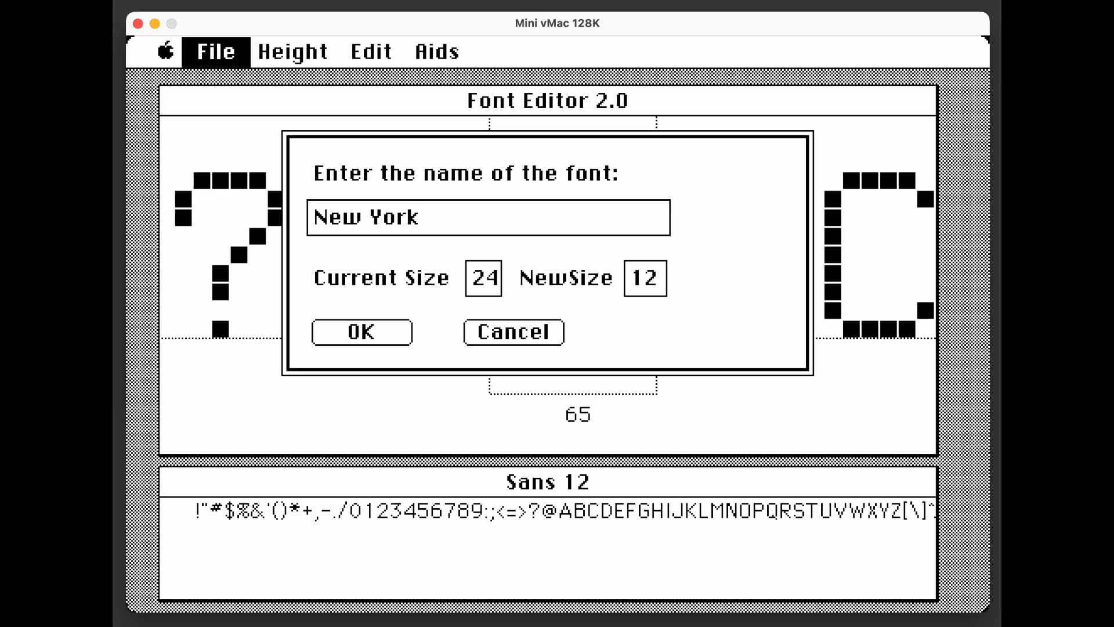
double_click(645, 284)
type("24")
left_click(372, 332)
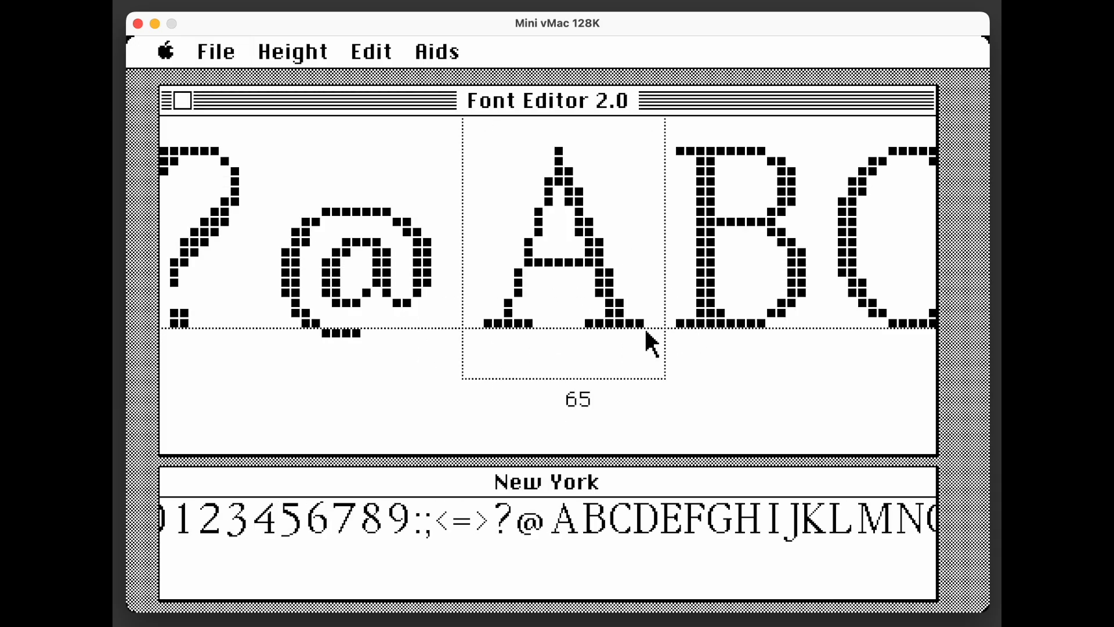
Advance through the New York glyphs to character 68, the letter D.
left_click(751, 250)
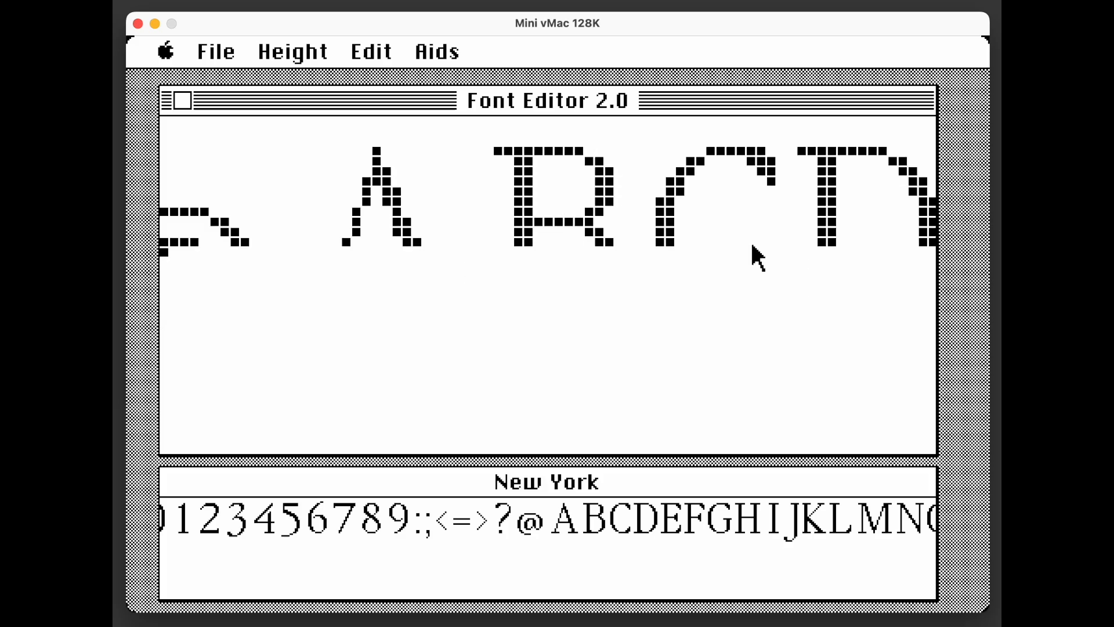
left_click(717, 243)
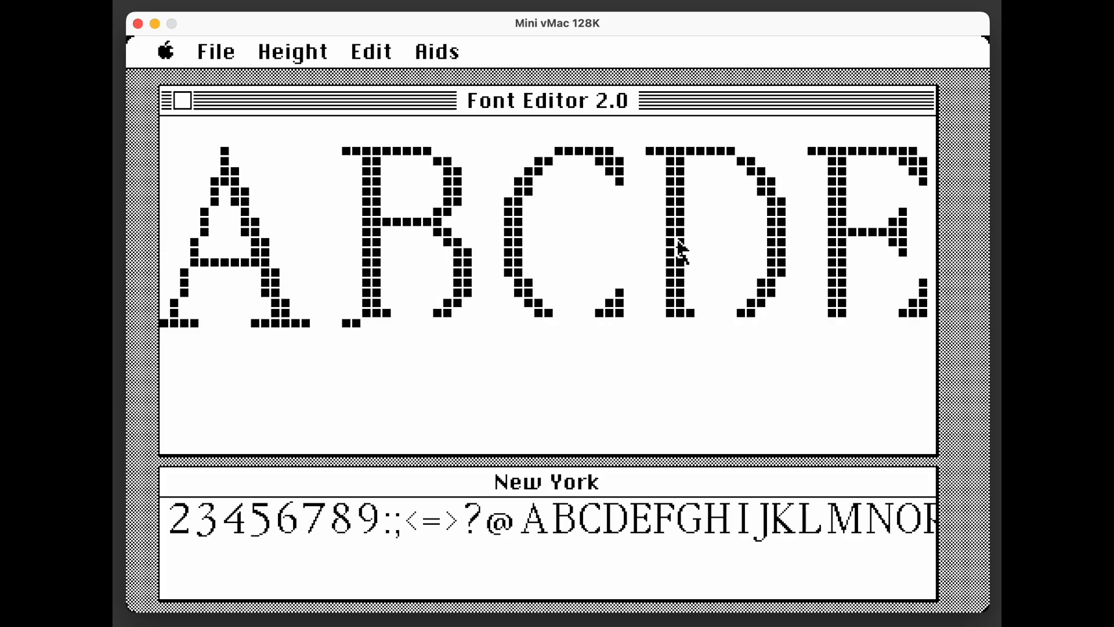
left_click(736, 234)
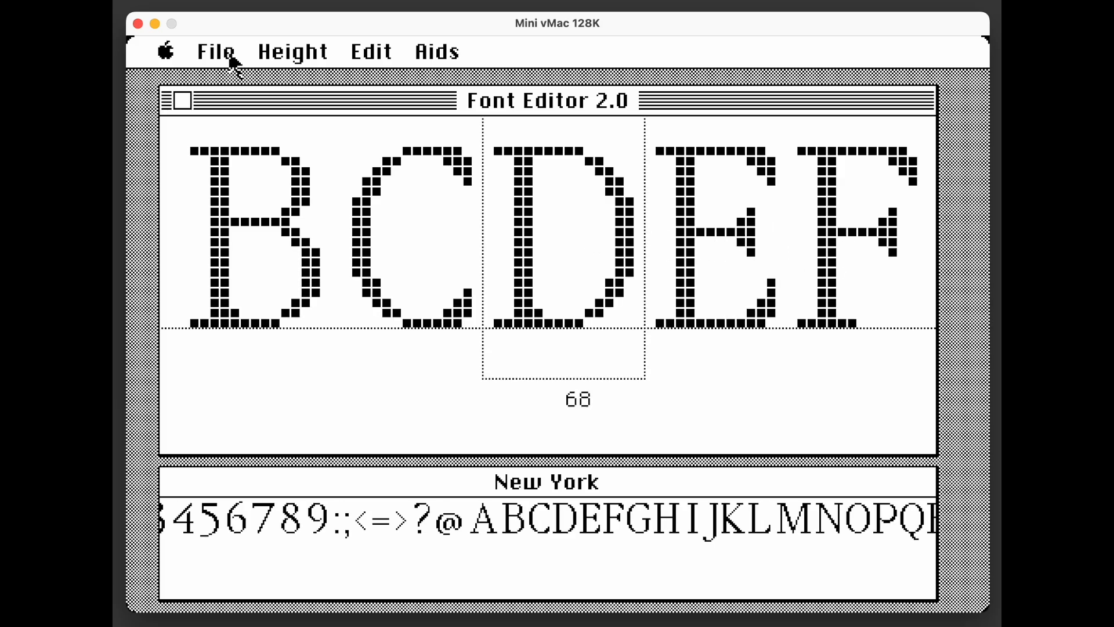
Quit Font Editor, open the Fonts suitcase in Font/DA Mover, preview Venice 14, and return to the Finder.
left_click_drag(221, 51, 249, 244)
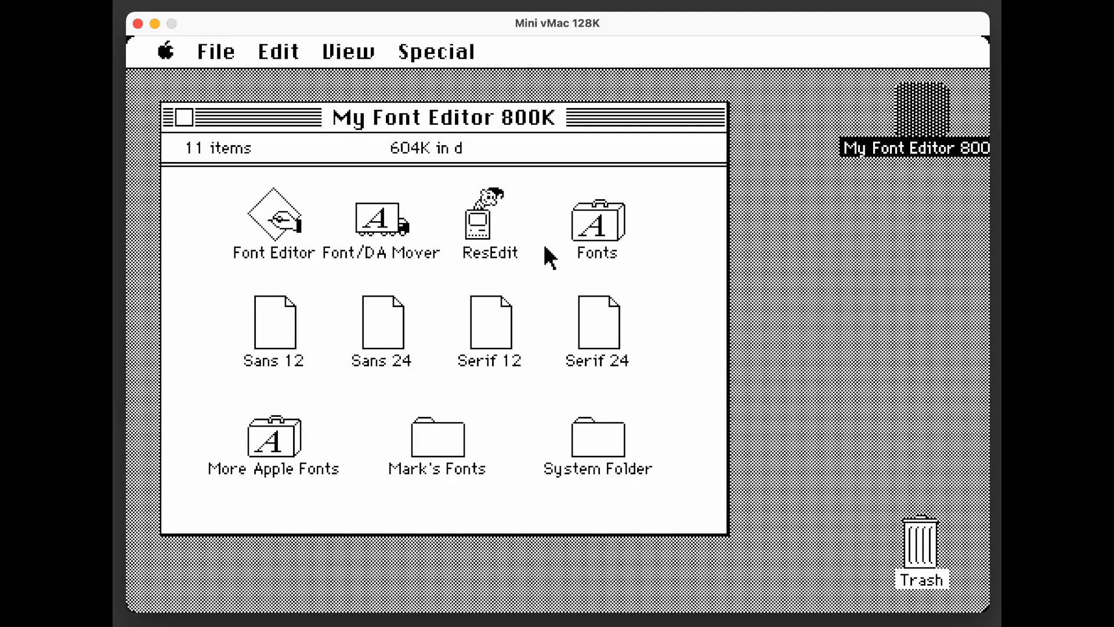
double_click(601, 224)
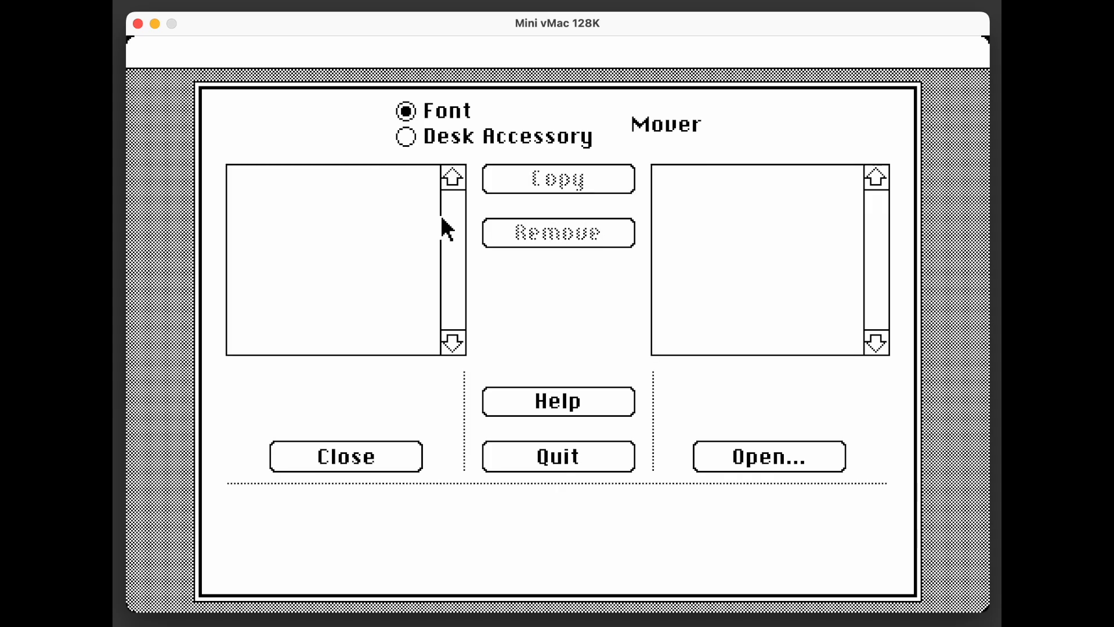
left_click(331, 177)
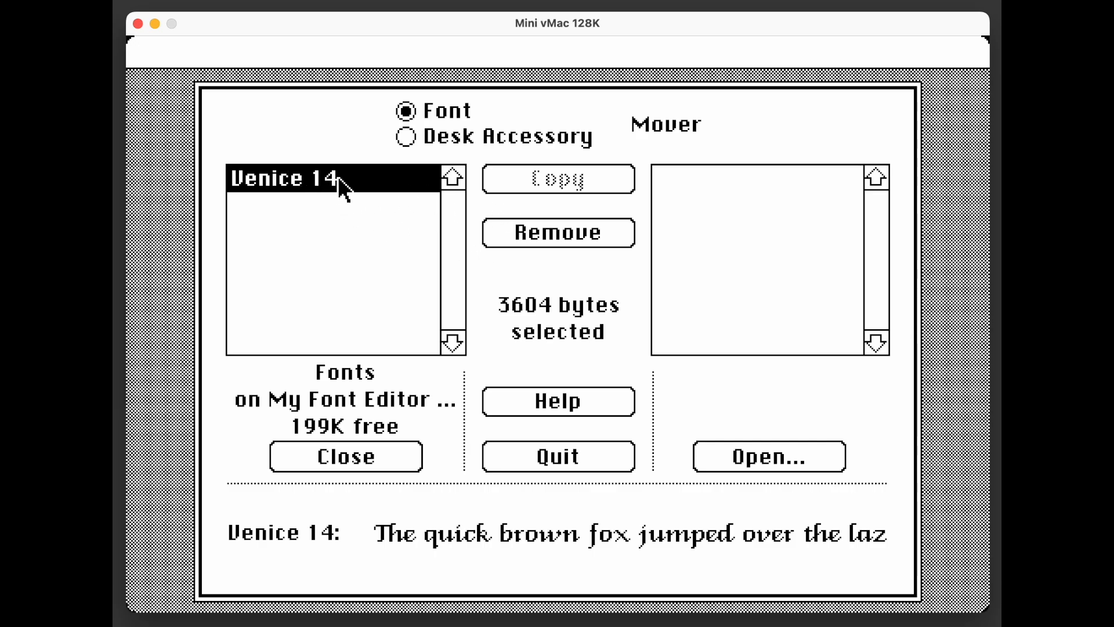
left_click(589, 458)
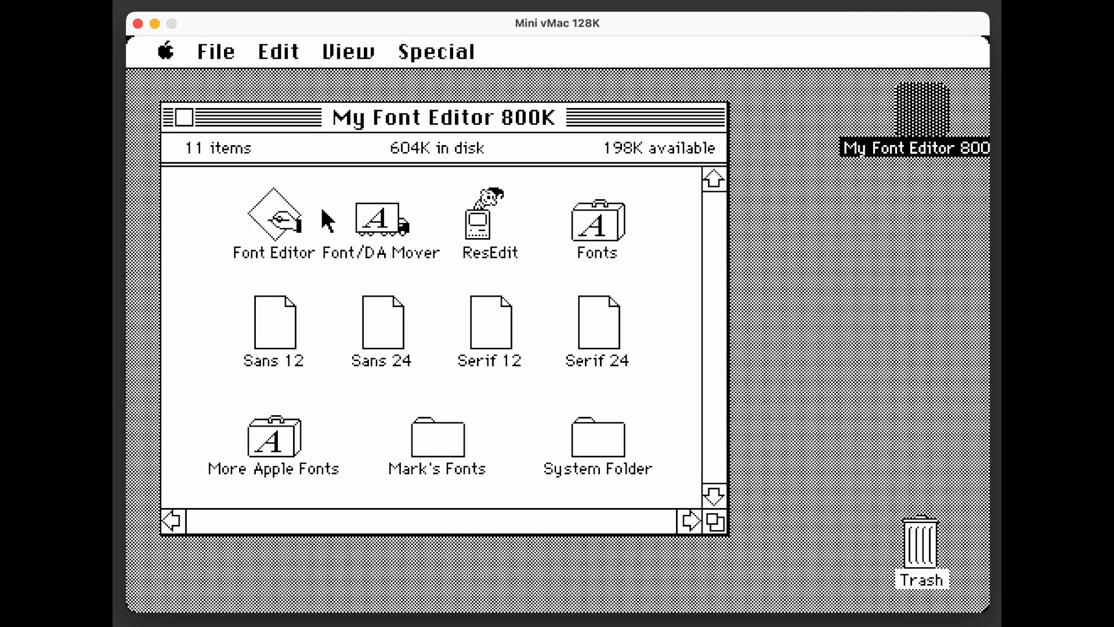
Launch Font Editor and read the font Sans 12 with current and new size 12.
double_click(282, 212)
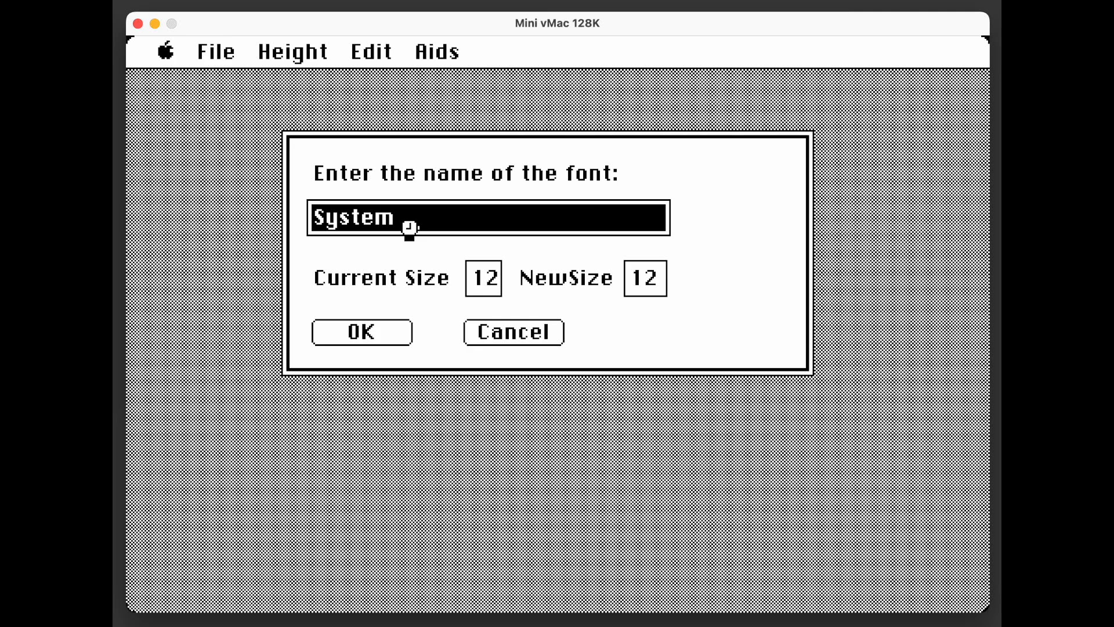
type("San")
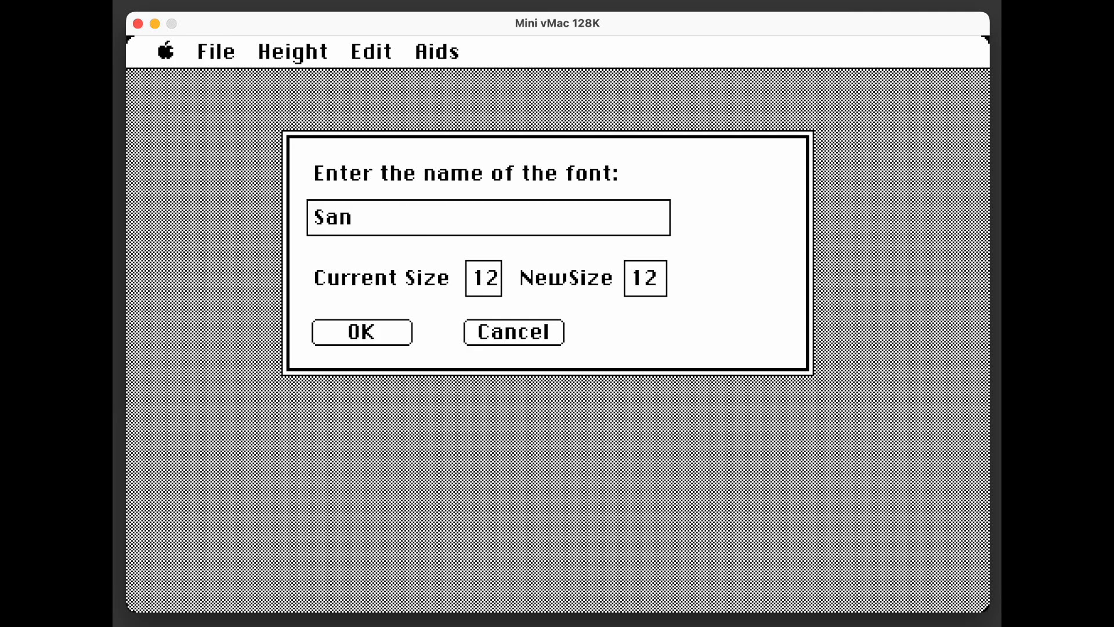
type("s 12")
left_click(361, 332)
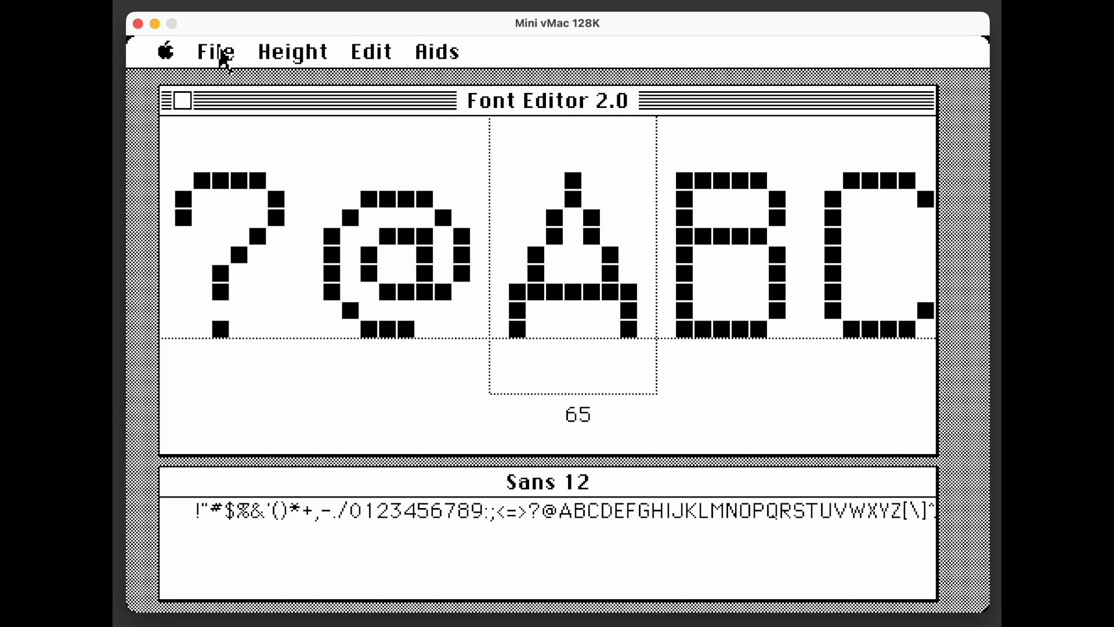
Install the Sans 12 font under the name MyFont, keeping current and new size 12.
left_click_drag(224, 58, 272, 197)
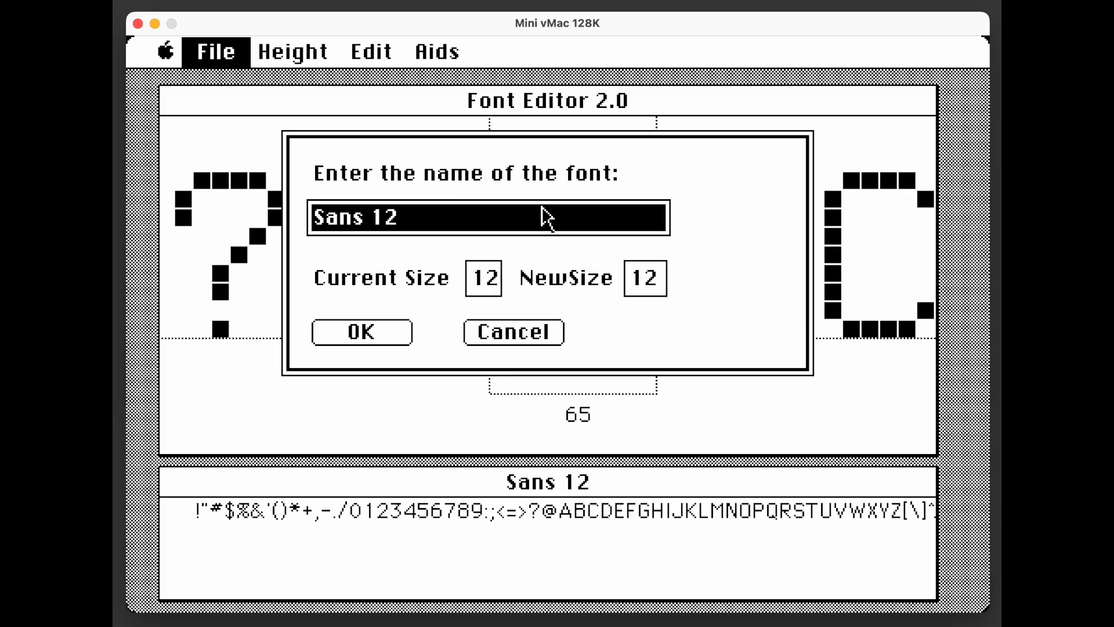
left_click(416, 224)
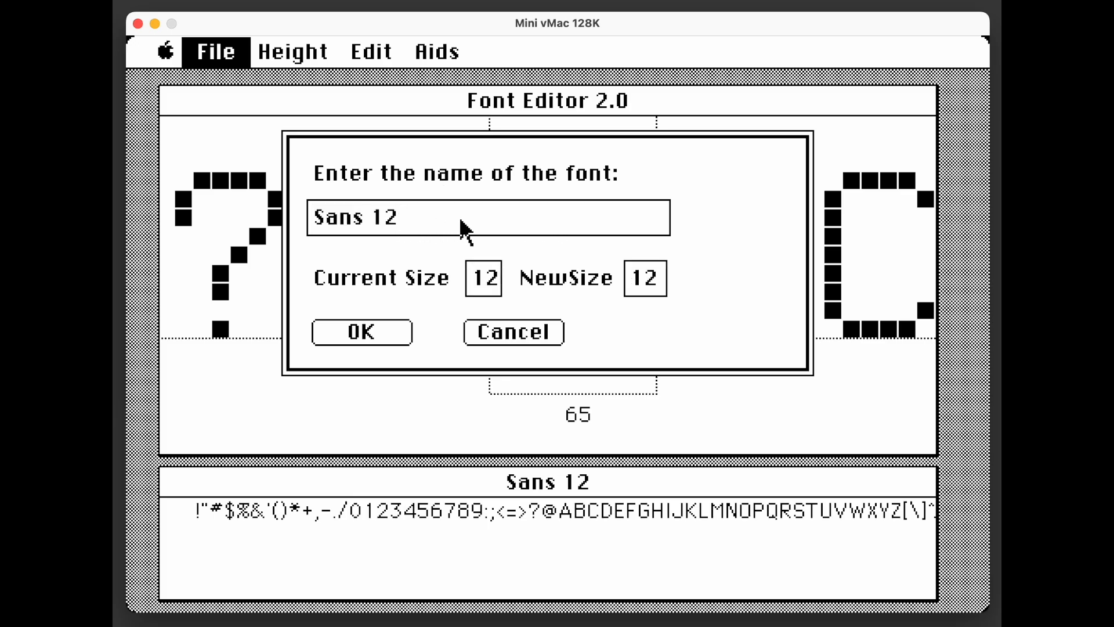
key("BackSpace")
key("BackSpace")
key("BackSpace")
double_click(338, 222)
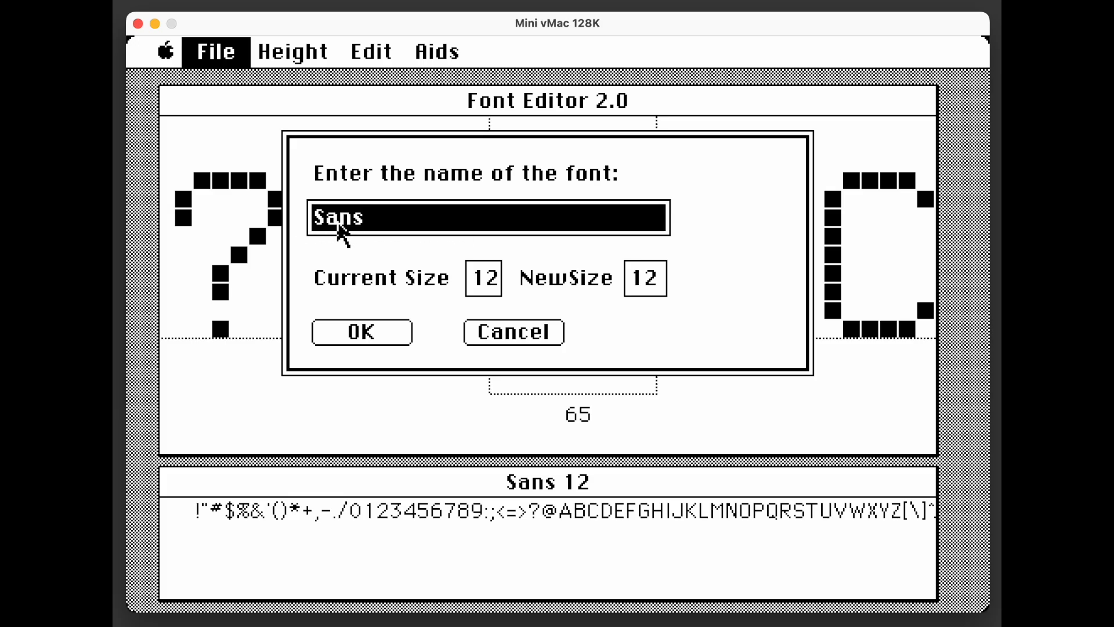
type("MyFont")
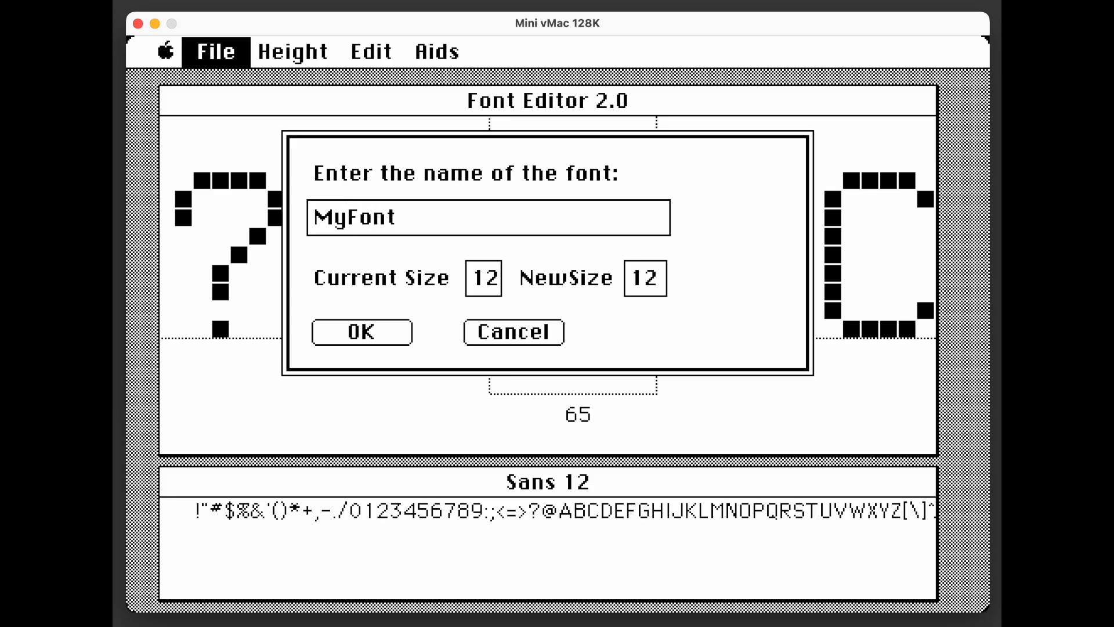
left_click(373, 336)
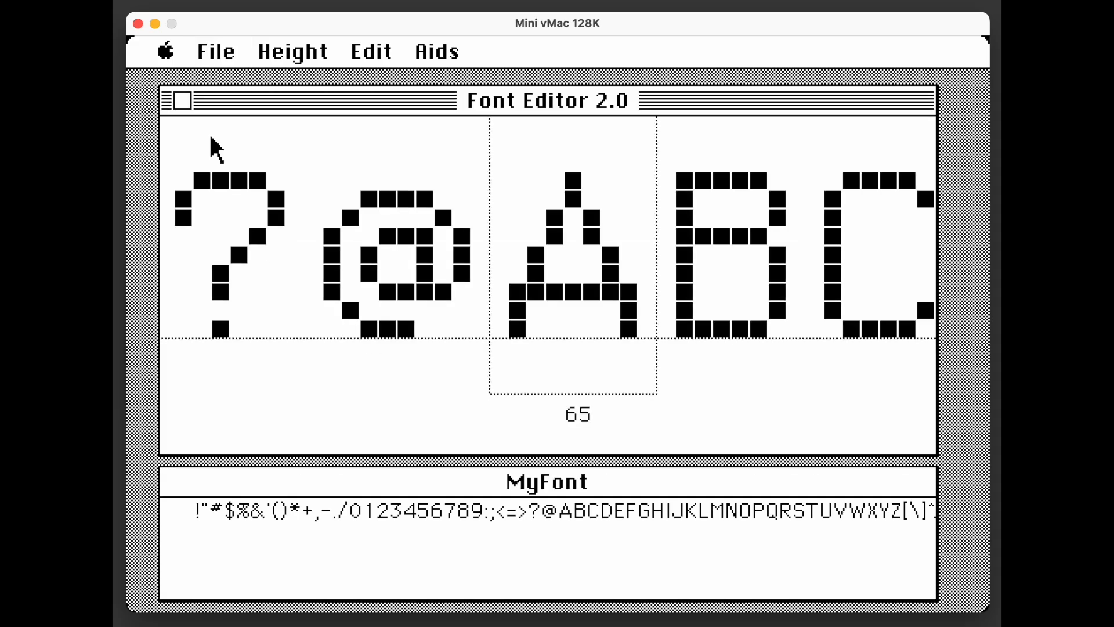
Quit Font Editor, open the Fonts suitcase in Font/DA Mover, select Venice 14, preview MyFont 12, and return to the Finder.
left_click_drag(213, 49, 235, 256)
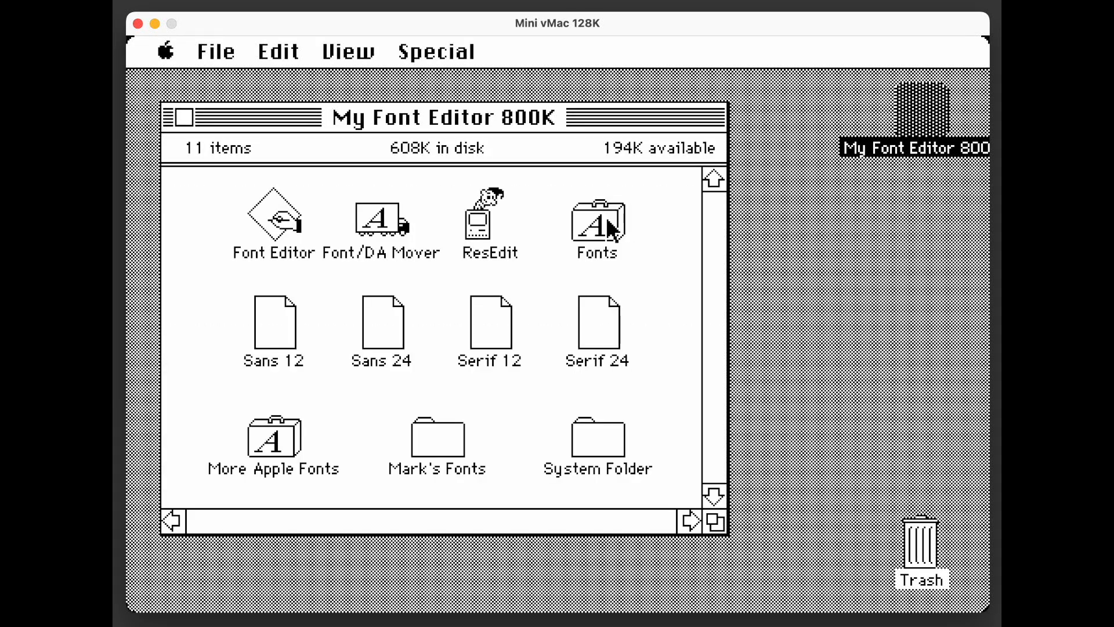
double_click(604, 219)
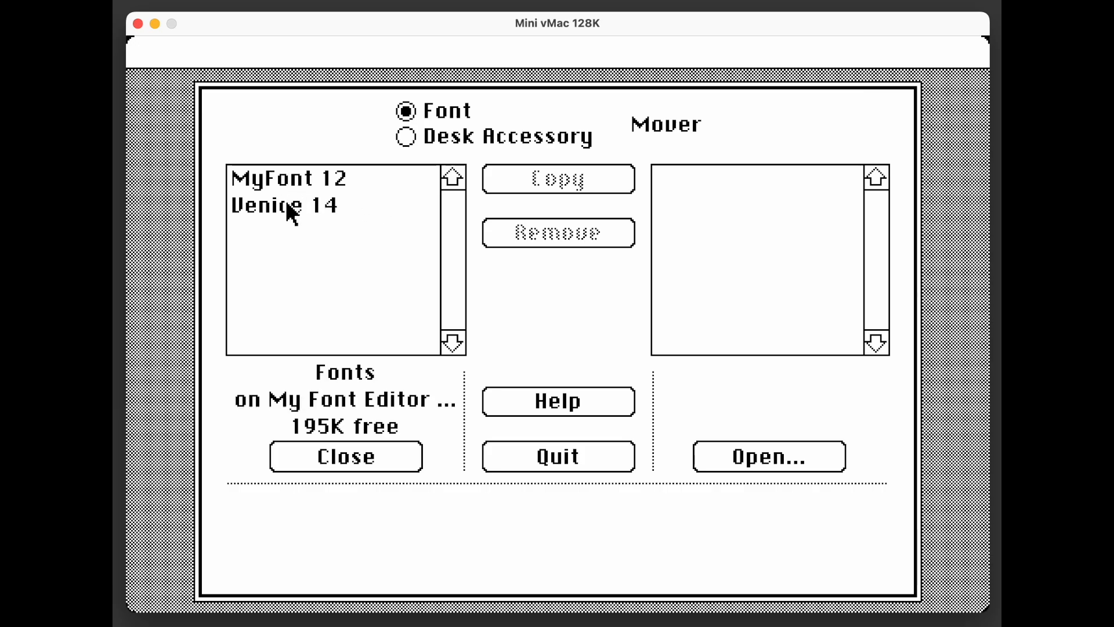
left_click(283, 203)
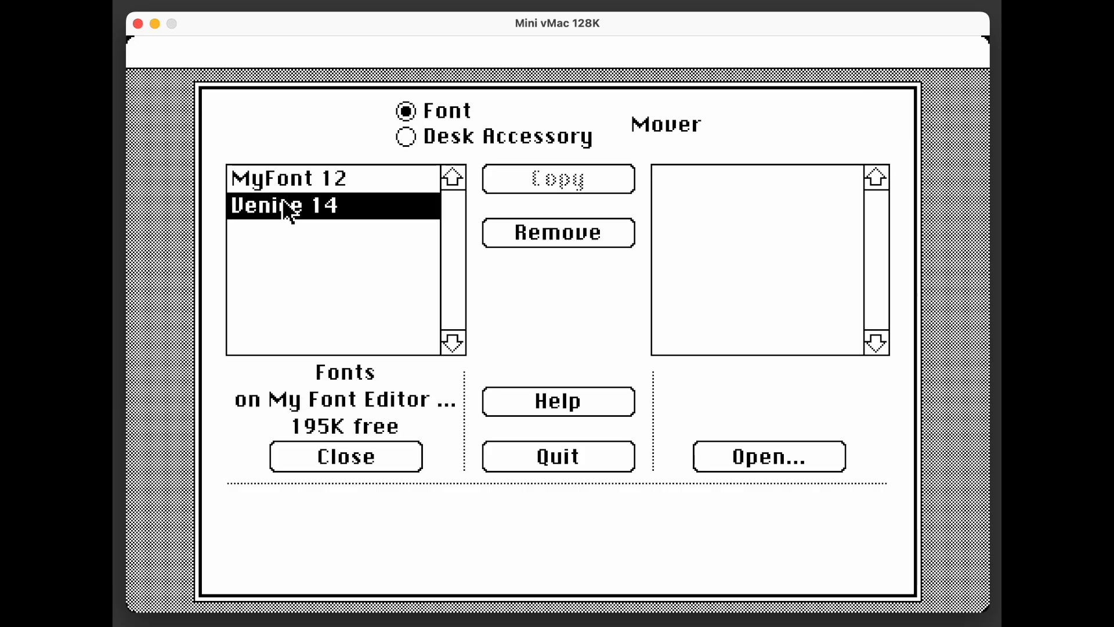
left_click(306, 178)
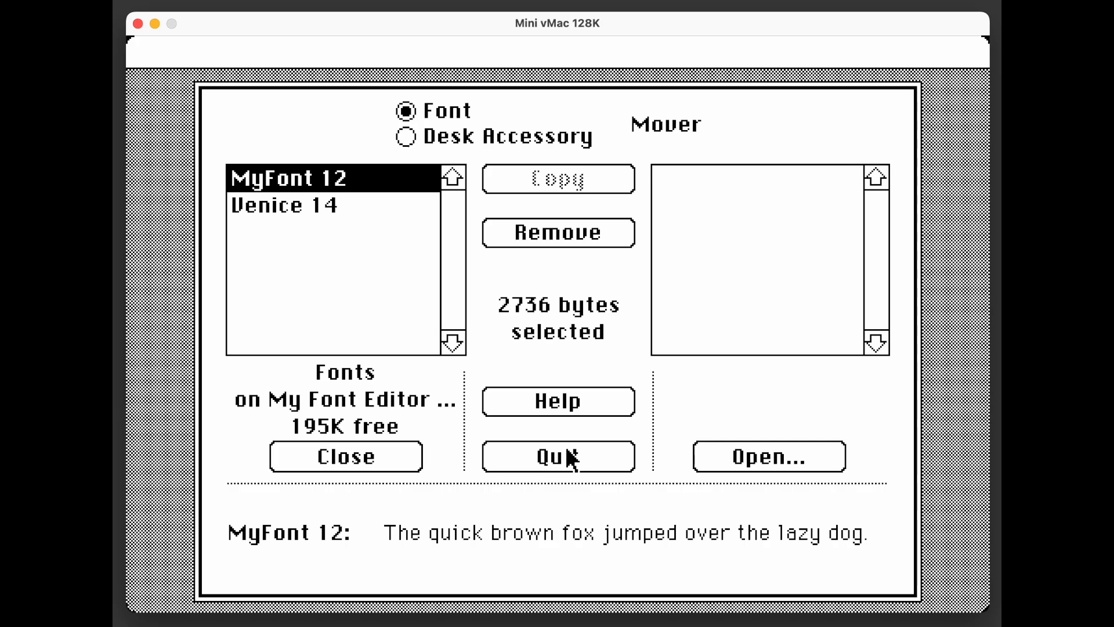
left_click(567, 456)
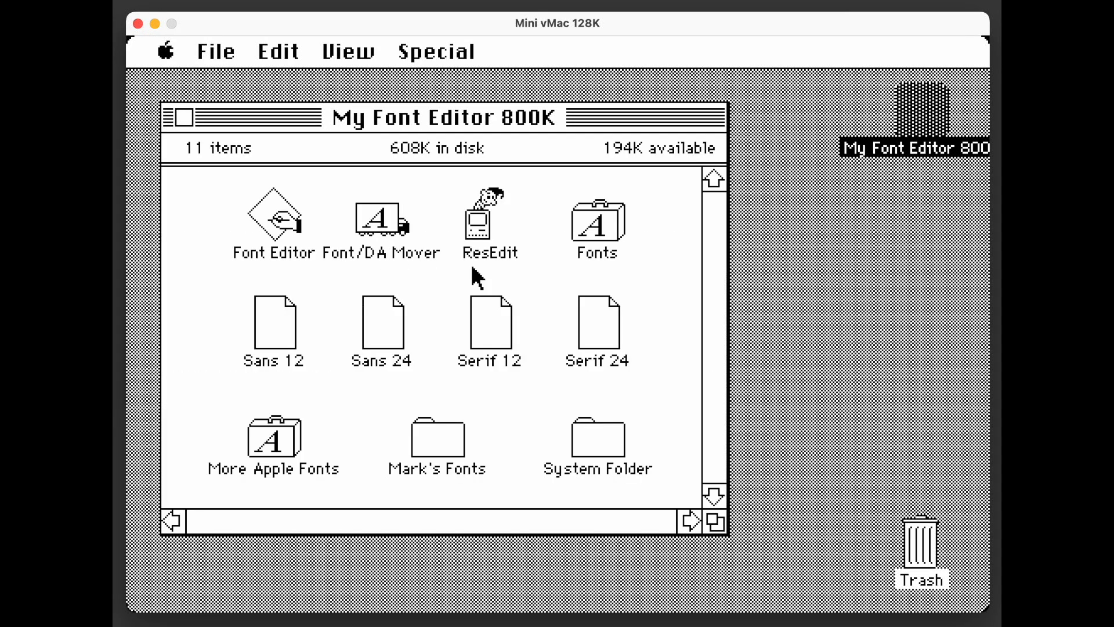
Relaunch Font Editor from the Finder and read Sans 12 at current and new size 12.
double_click(280, 221)
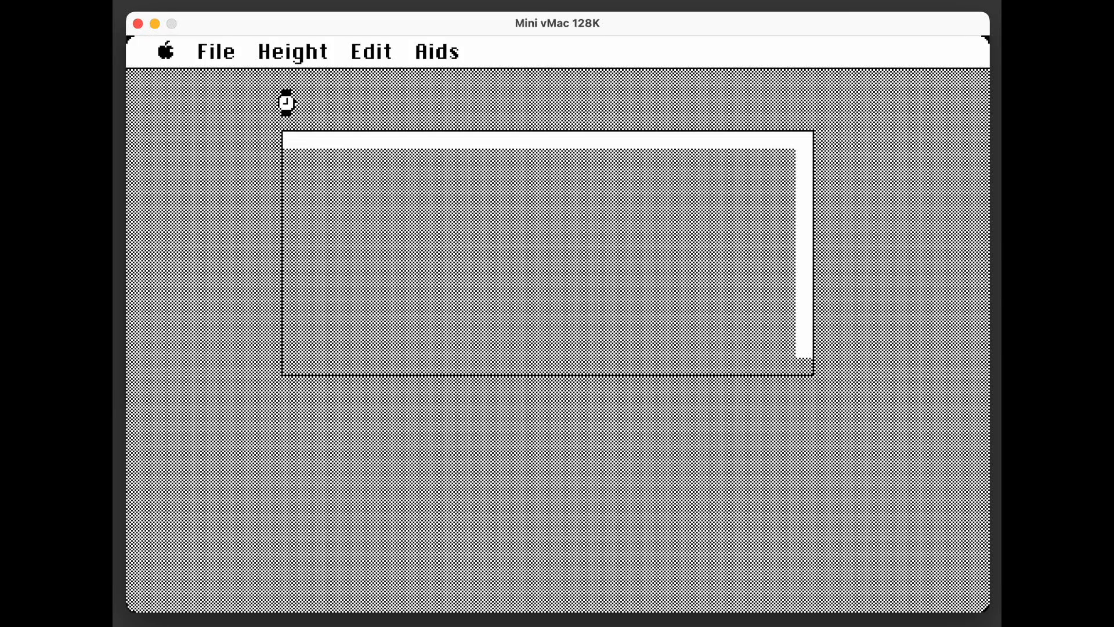
type("Sans 12")
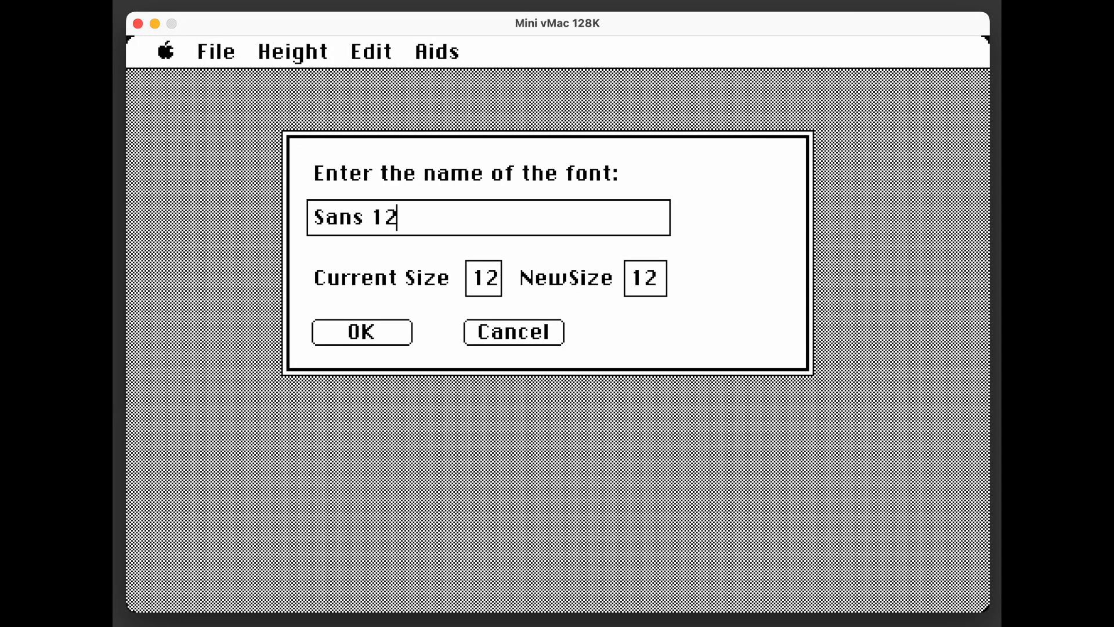
key("Return")
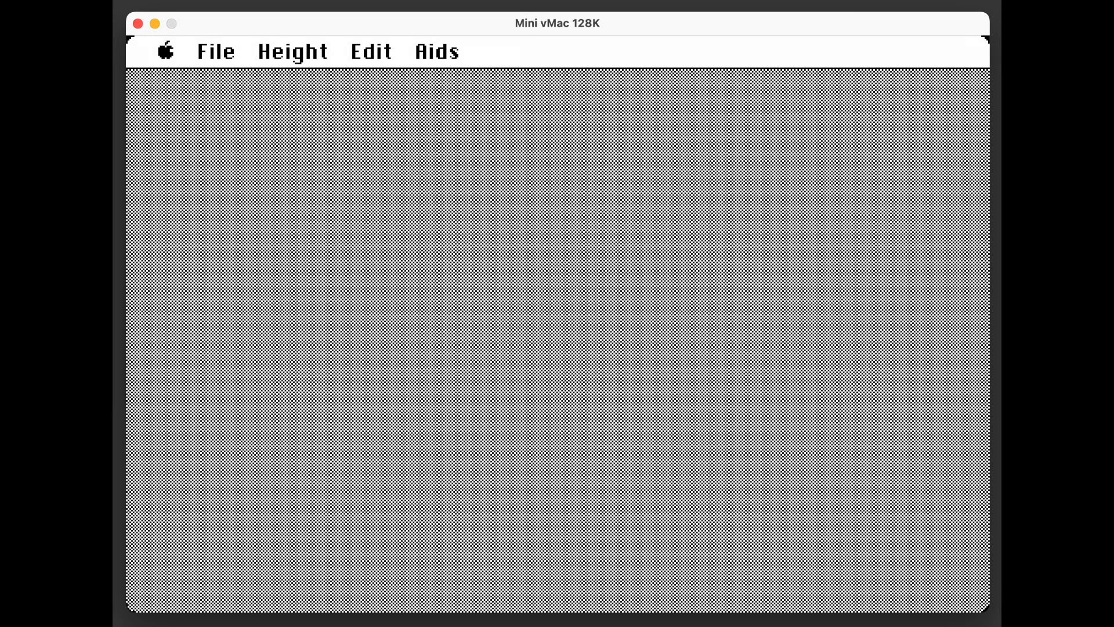
Undo all changes made to the Sans 12 font.
left_click(216, 55)
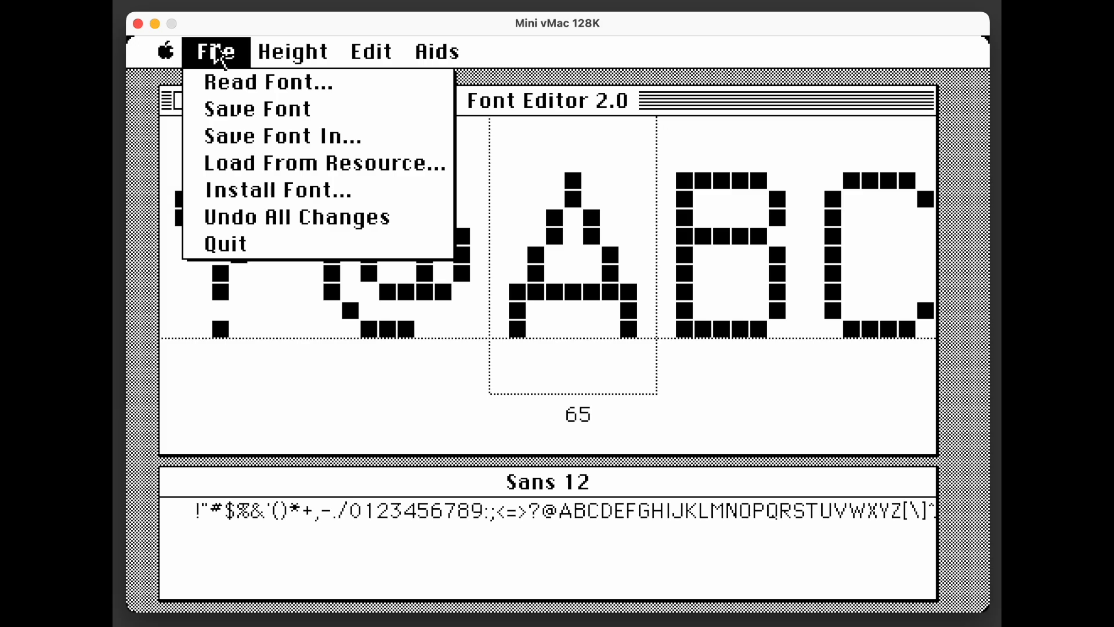
left_click_drag(217, 55, 286, 226)
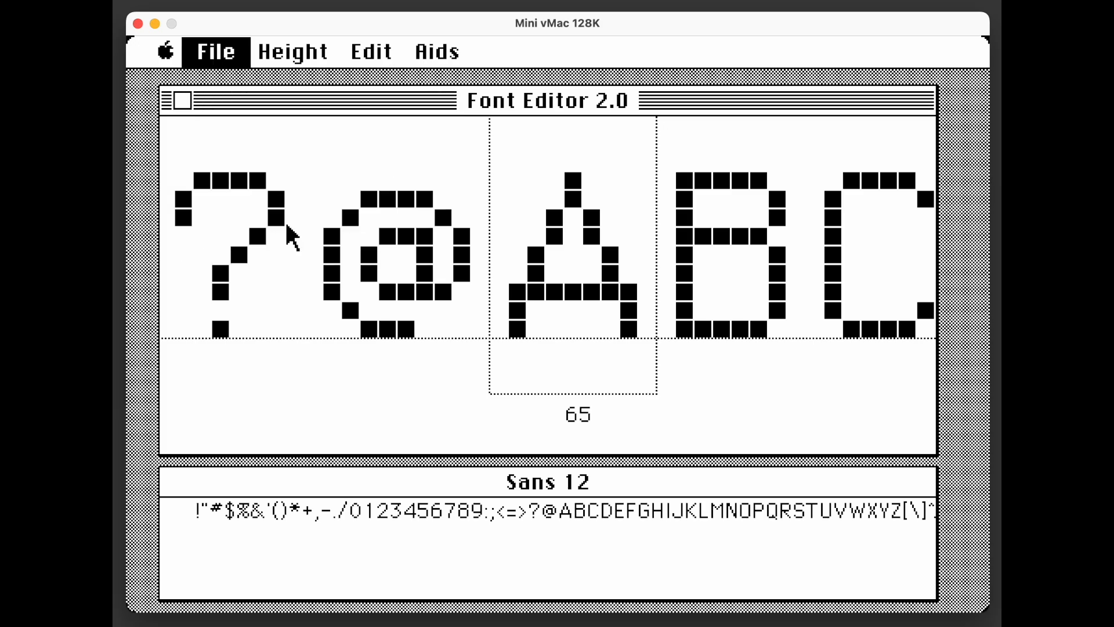
left_click(216, 56)
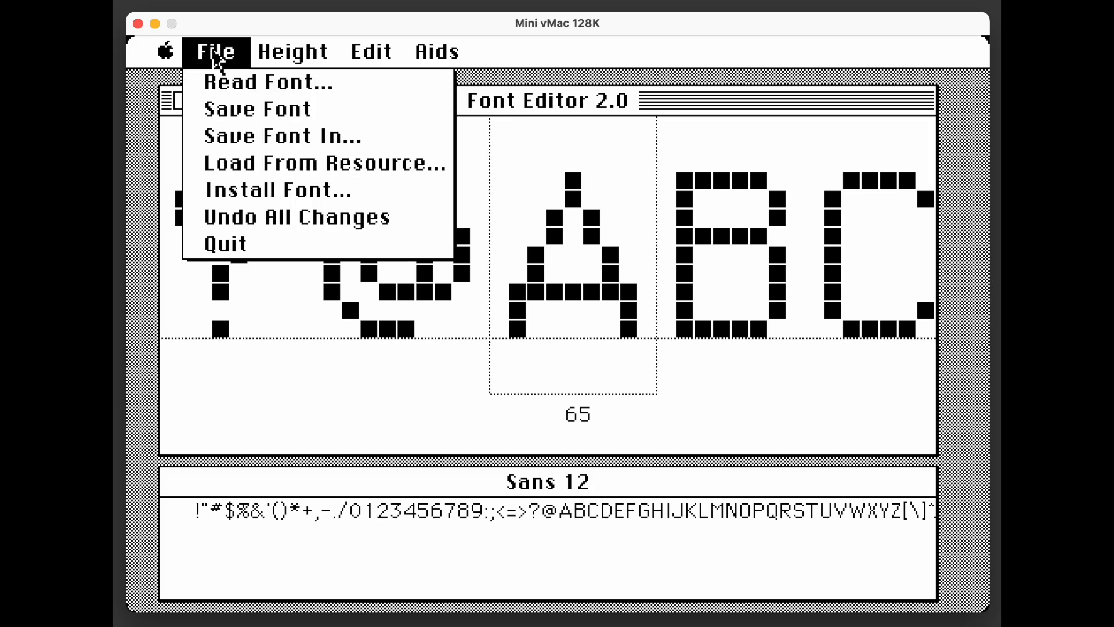
left_click(213, 52)
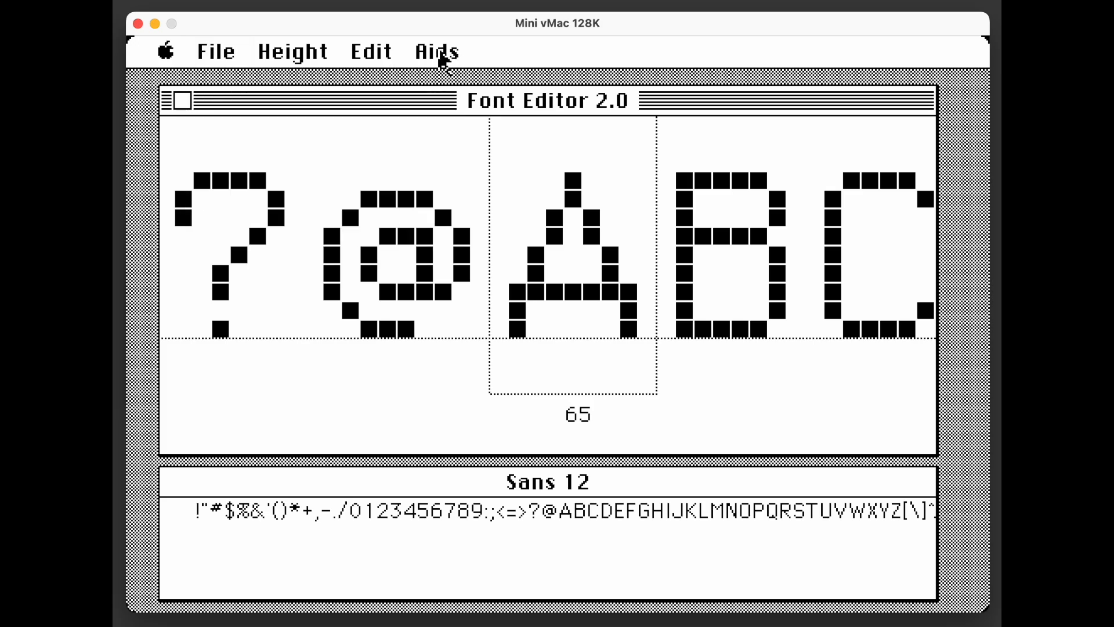
Show the Sample Text Window and move it below the glyph editing area.
left_click(444, 58)
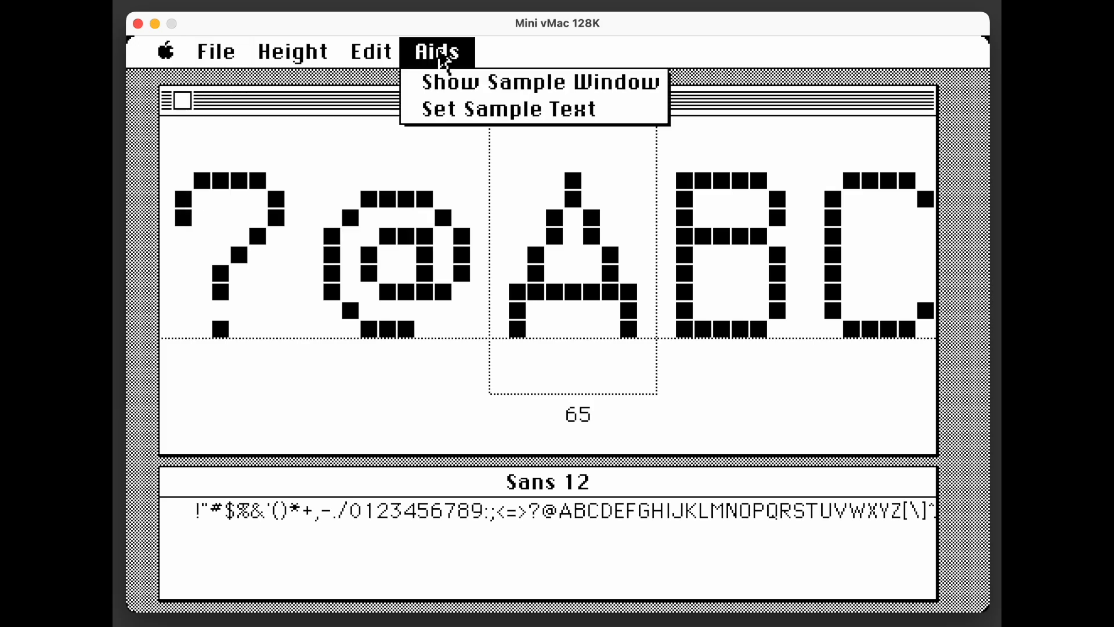
left_click(471, 93)
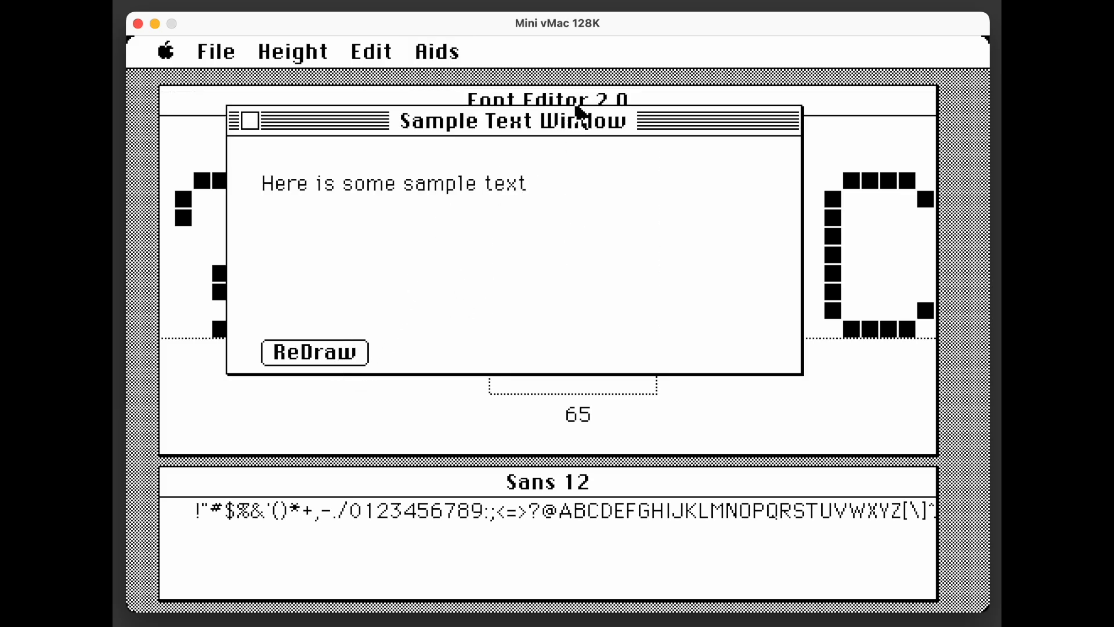
left_click_drag(676, 133, 709, 484)
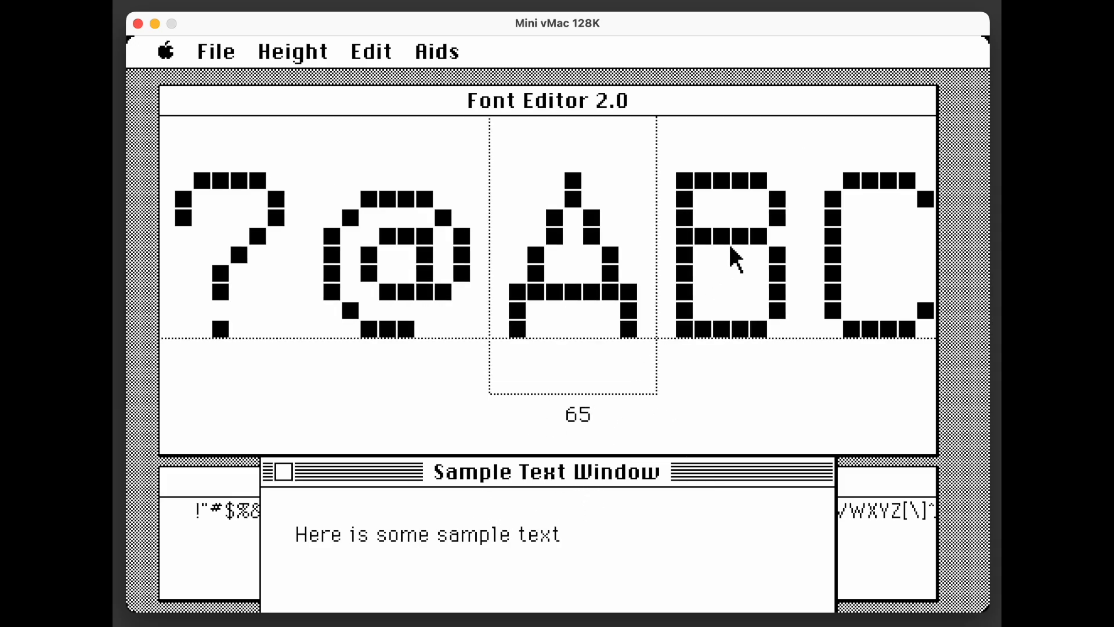
Bring up the capital H glyph and add pixel serifs on both sides of its two stems, at cap height and baseline.
left_click(790, 266)
left_click(855, 266)
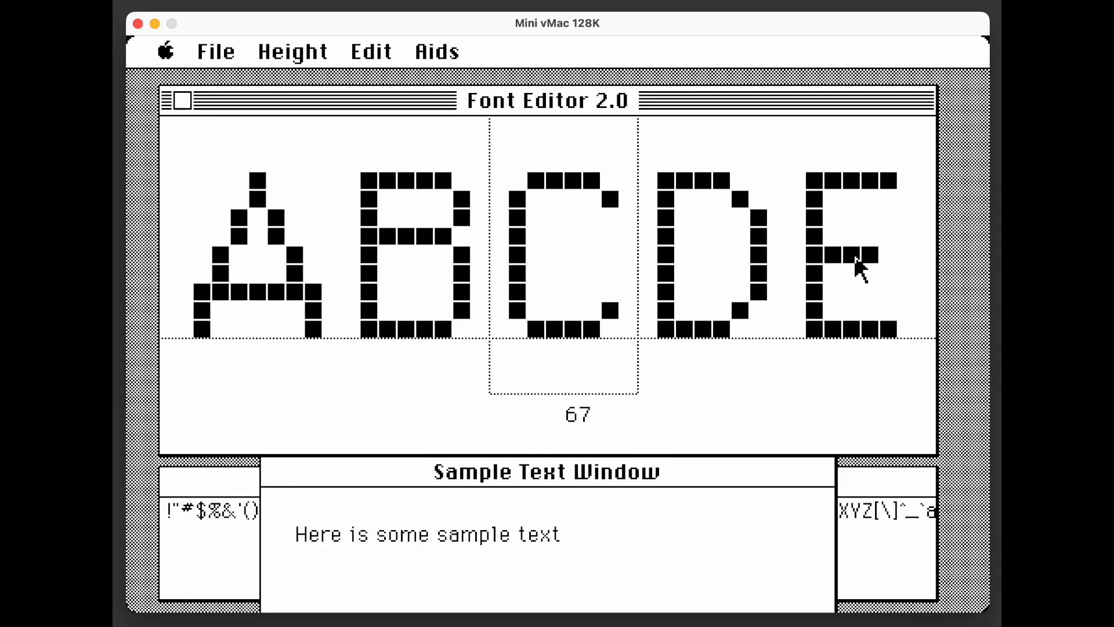
left_click(836, 270)
left_click(838, 270)
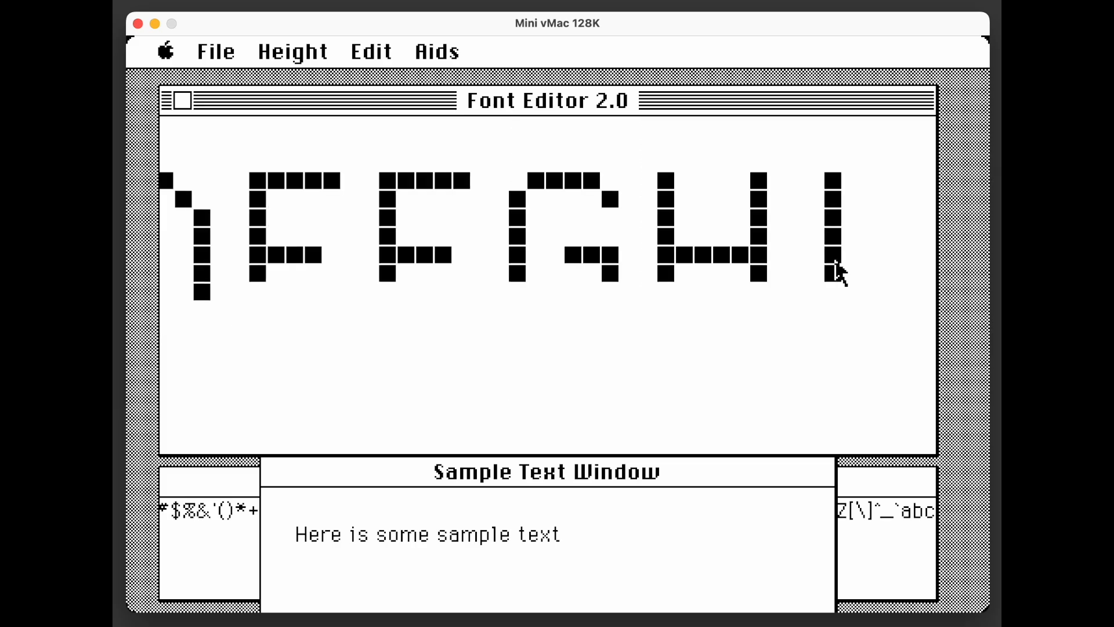
left_click(679, 258)
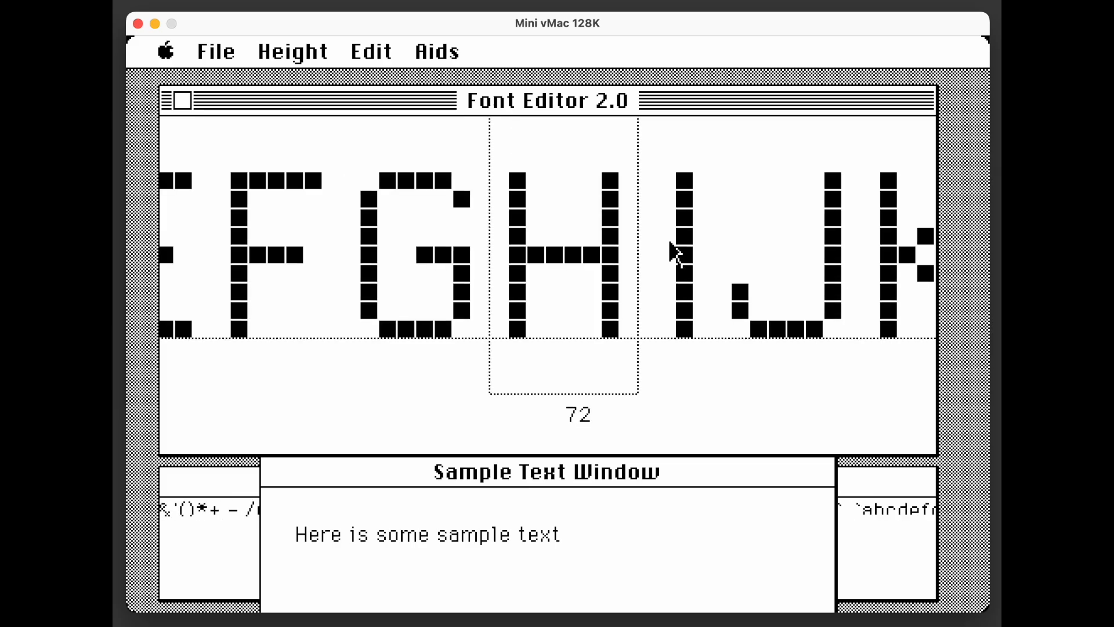
left_click(498, 180)
left_click(535, 180)
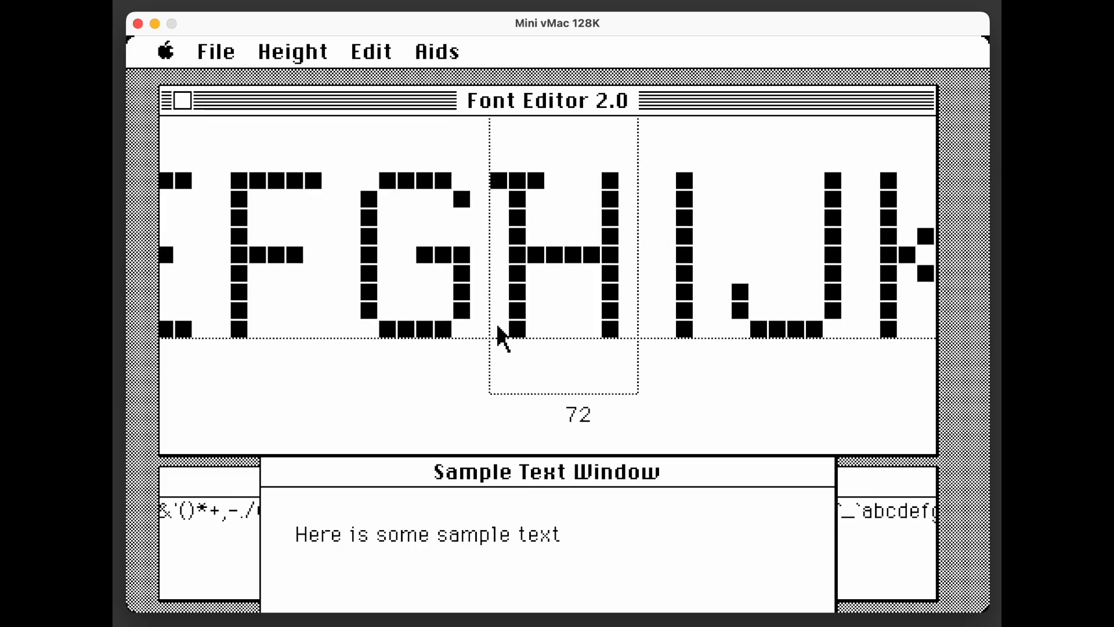
left_click(498, 329)
left_click(536, 329)
left_click(591, 330)
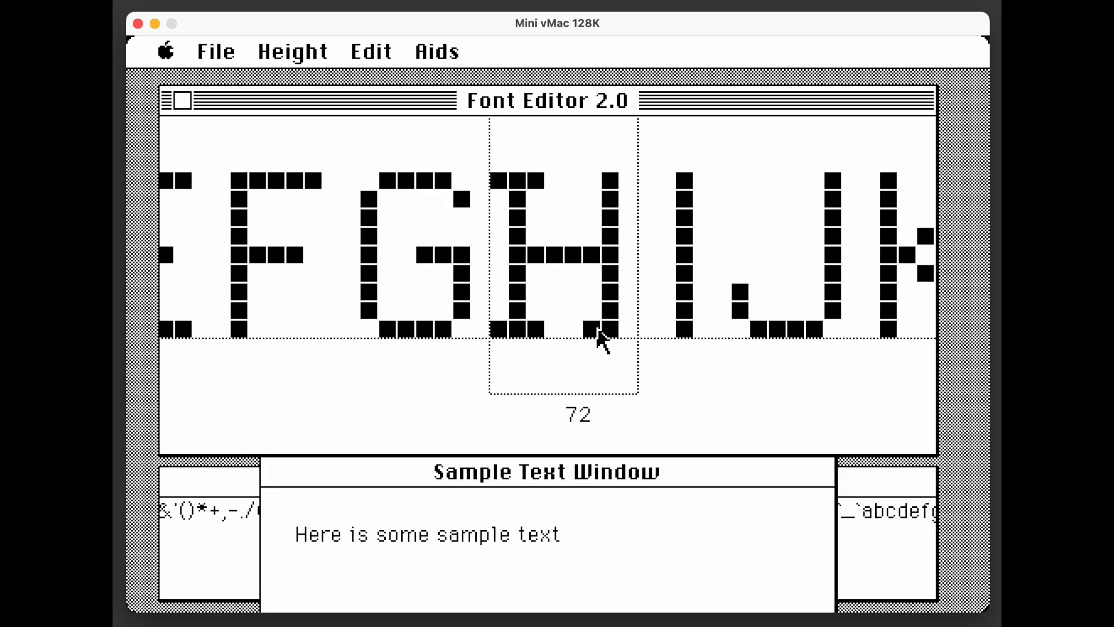
left_click(629, 329)
left_click(592, 181)
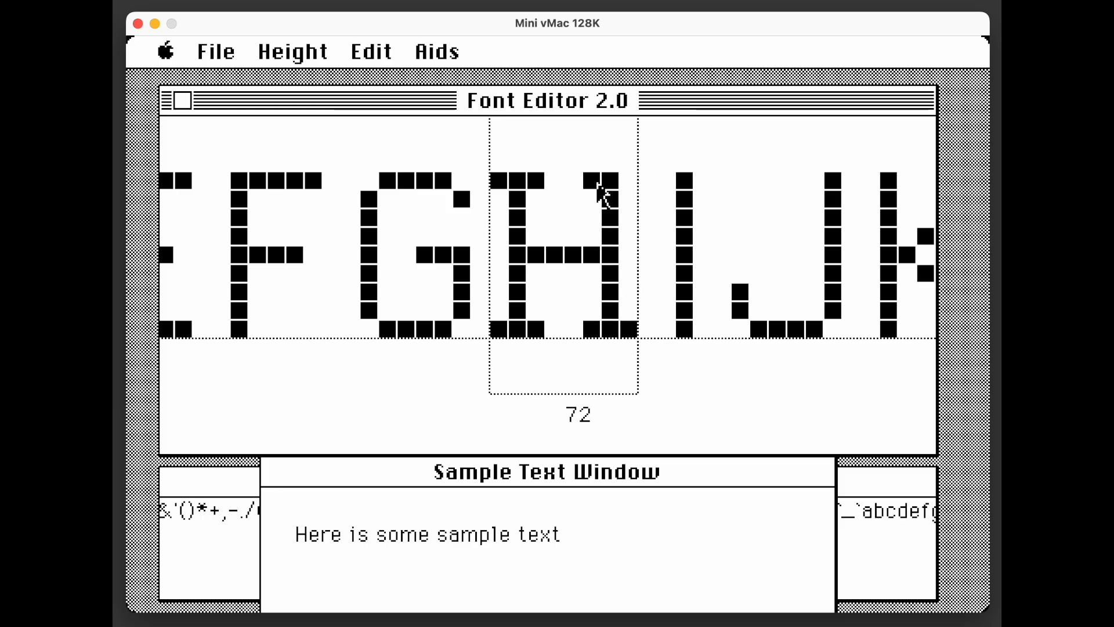
left_click(628, 181)
Move the Sample Text Window up over the glyph editing area and redraw its sample text.
left_click(487, 481)
left_click_drag(487, 480, 482, 316)
left_click(351, 531)
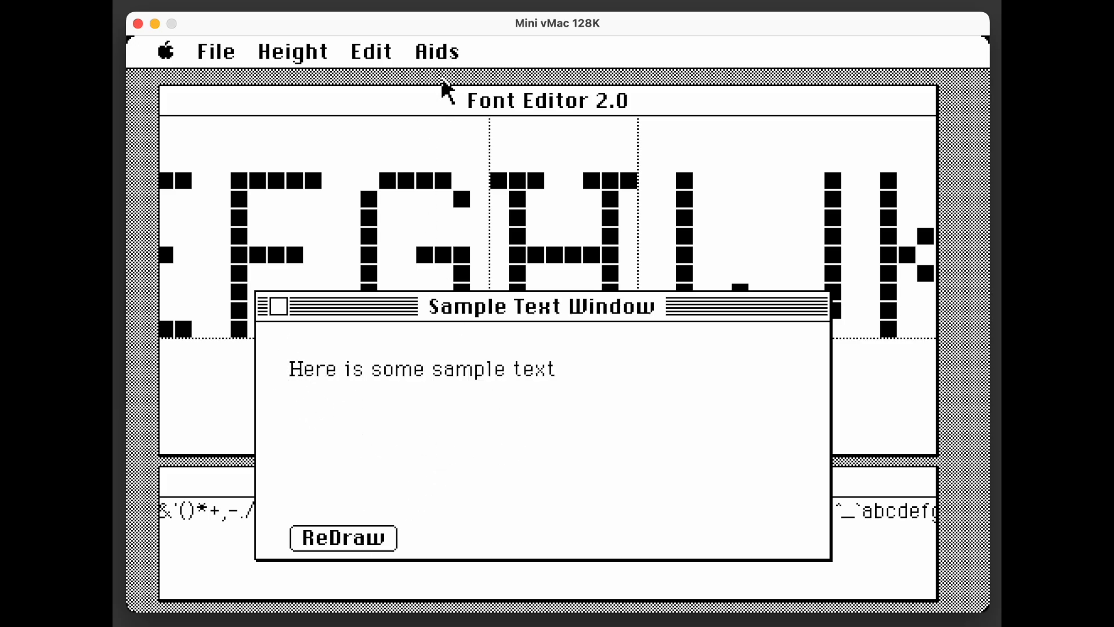
Change the sample text phrase to "THE QUICK BROWN FOX JUMPS OVER THE LAZY DOG.".
left_click_drag(438, 53, 455, 116)
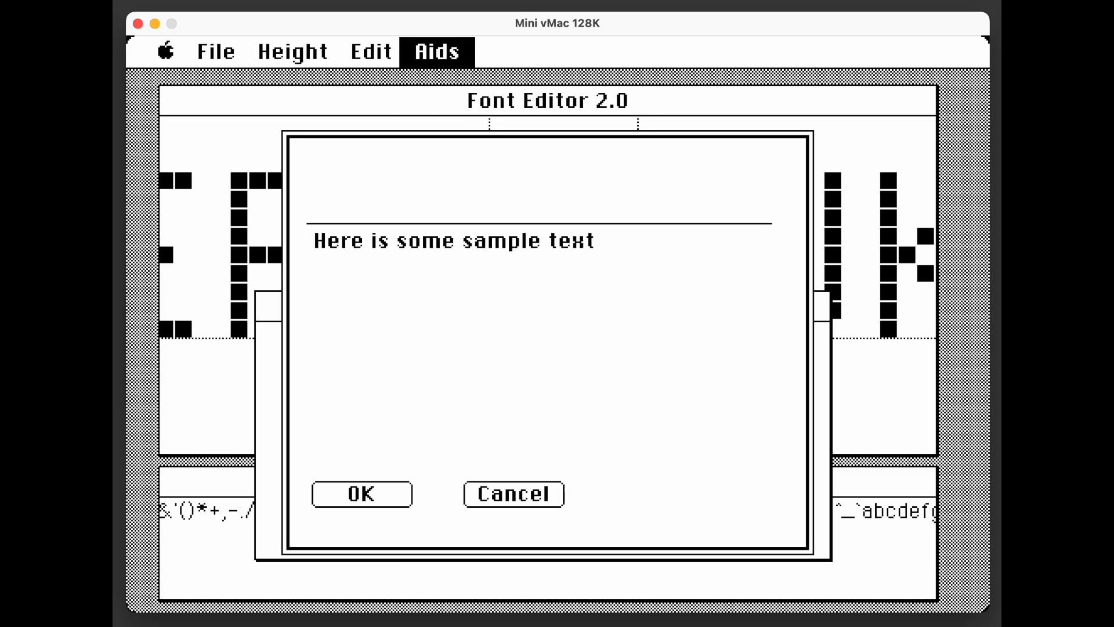
left_click_drag(610, 251, 319, 195)
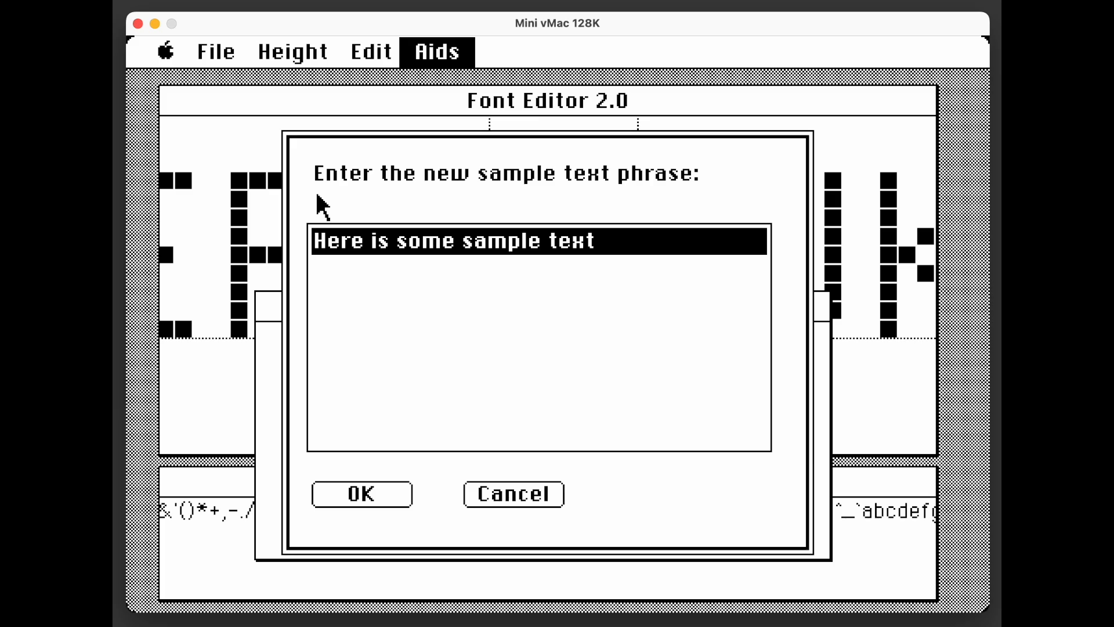
type("THE QUICK")
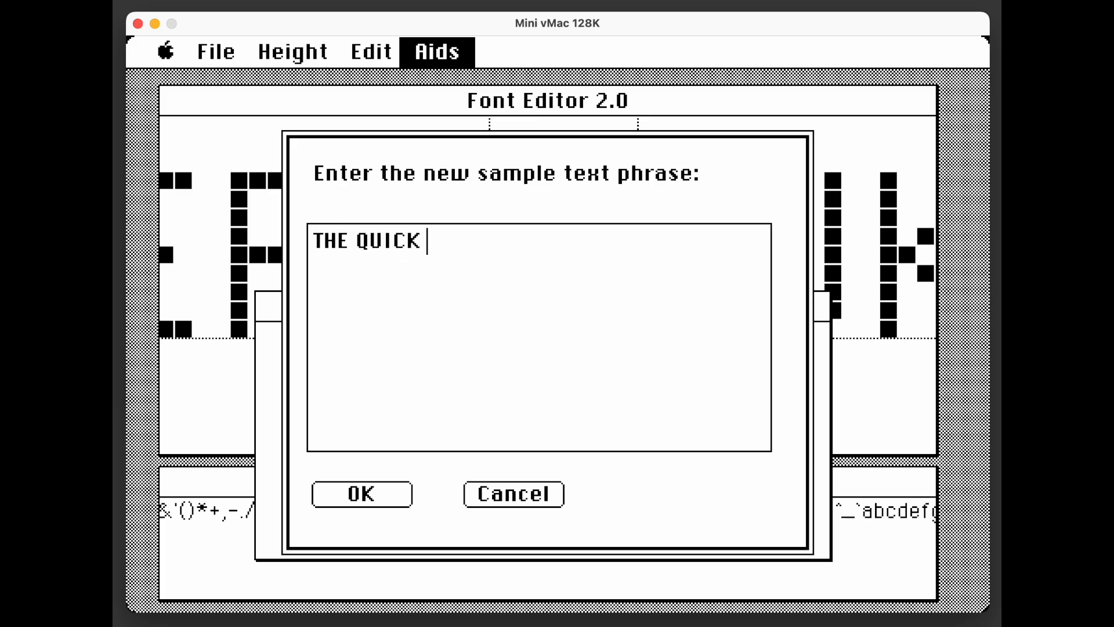
type(" BROWN FOX")
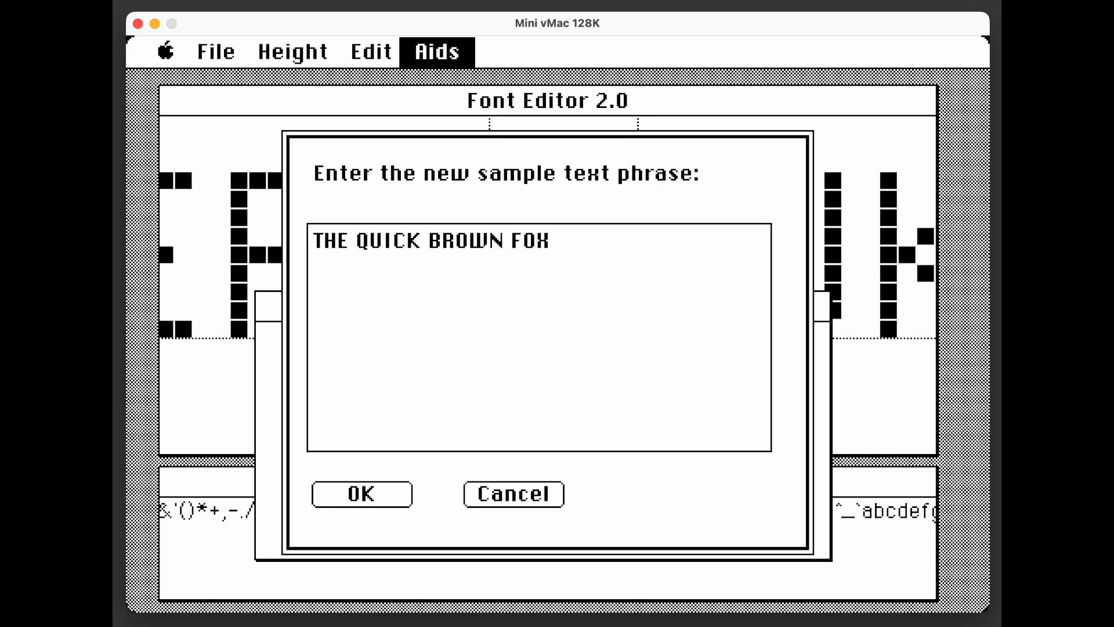
type(" JUMPS OVE")
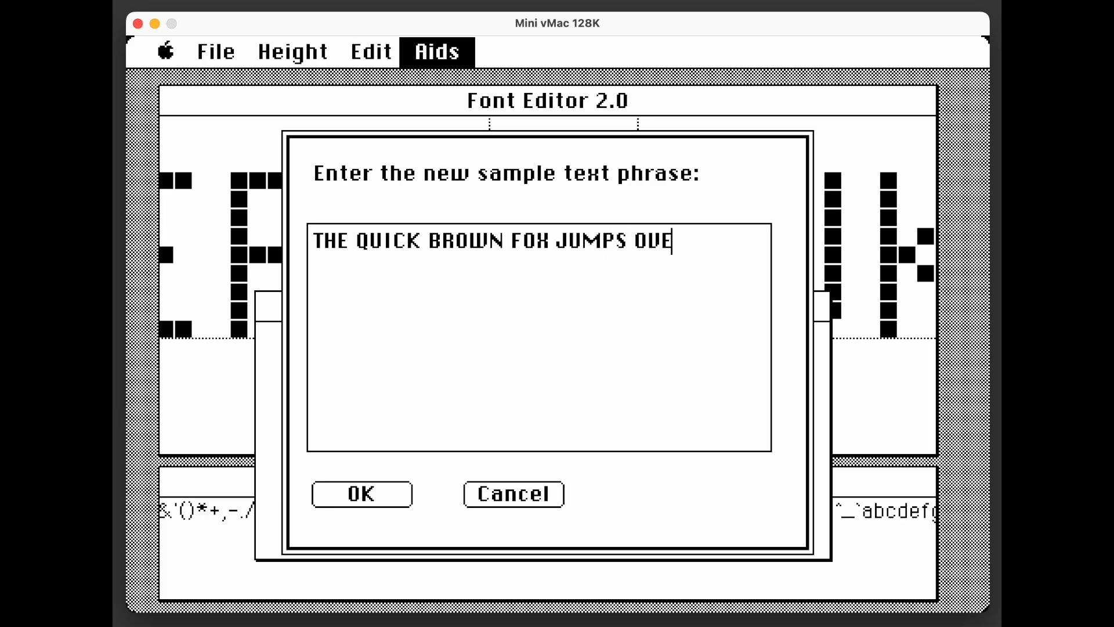
type("R THE LAZY DOG.")
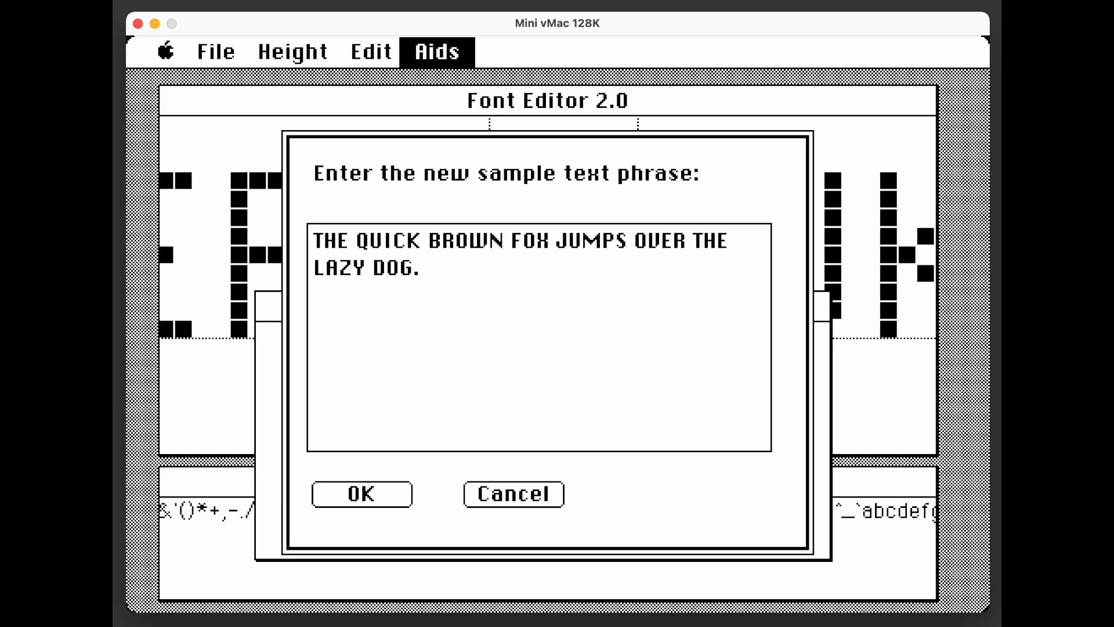
left_click(371, 494)
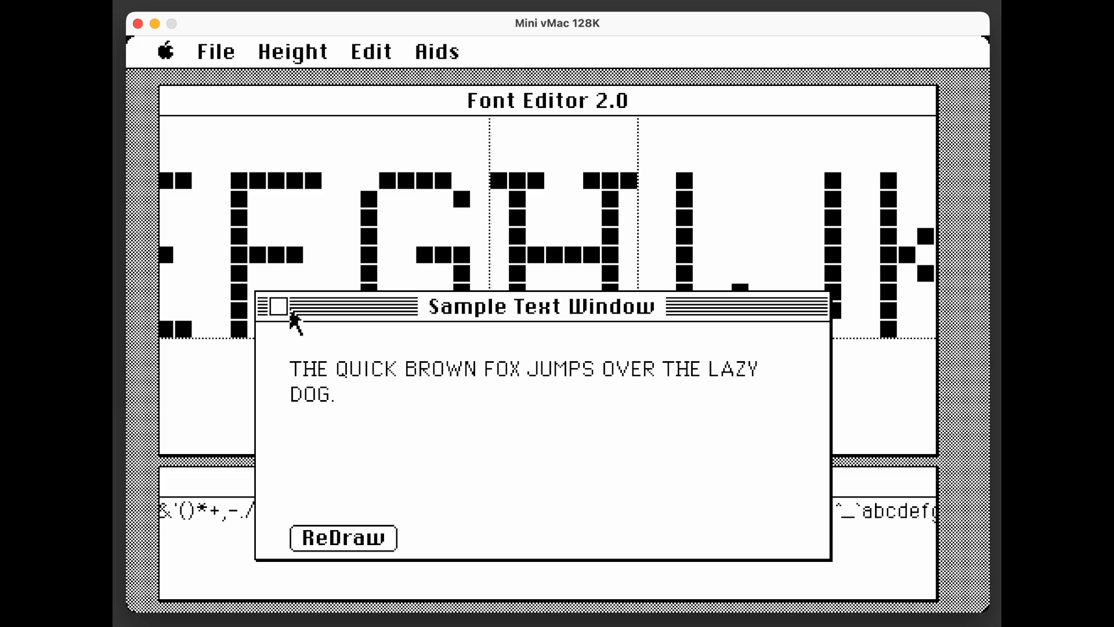
Close the Sample Text Window and quit Font Editor to return to the Finder.
left_click(279, 307)
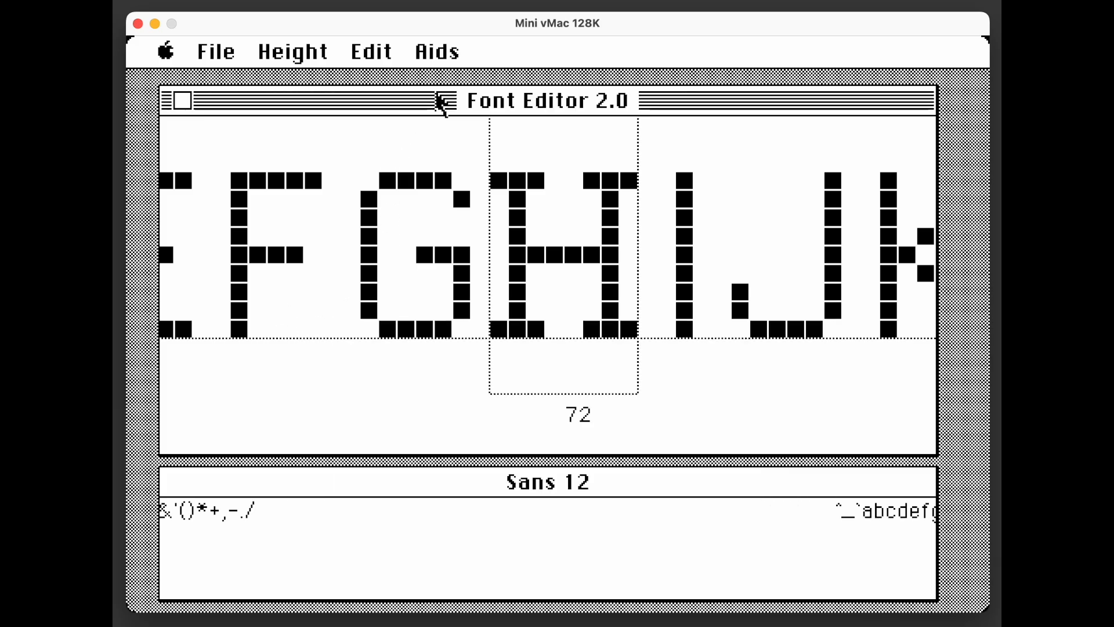
left_click(218, 52)
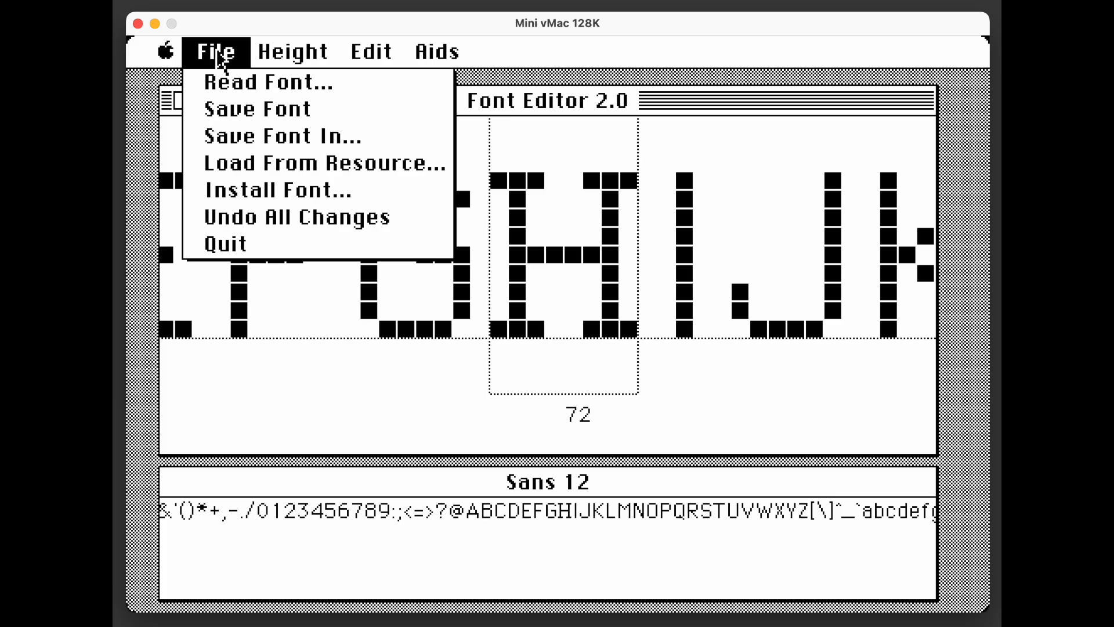
left_click_drag(218, 51, 448, 54)
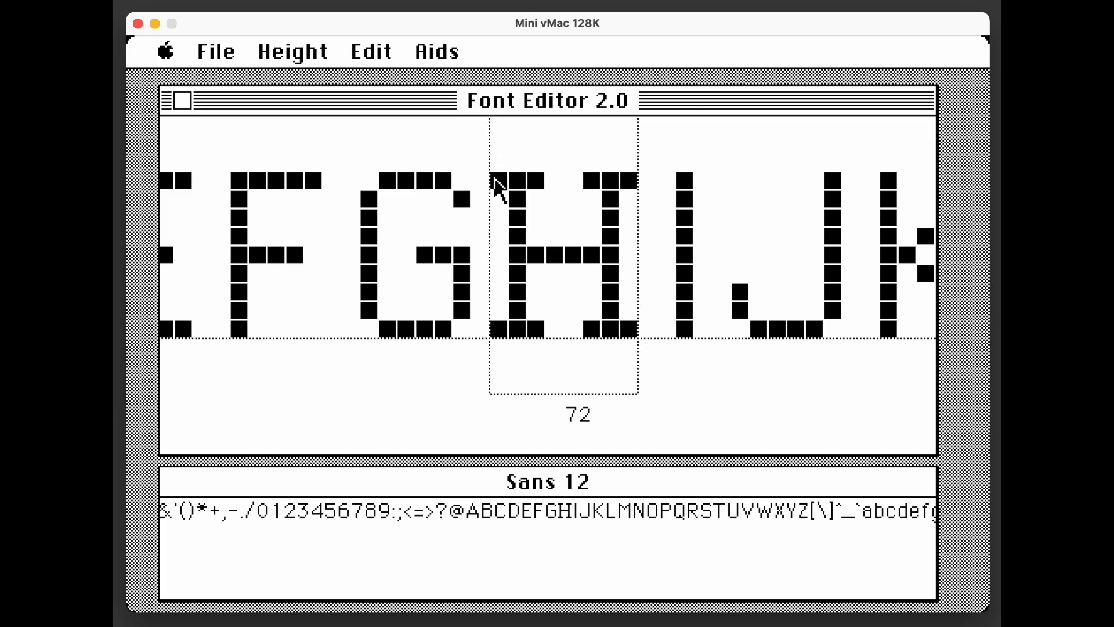
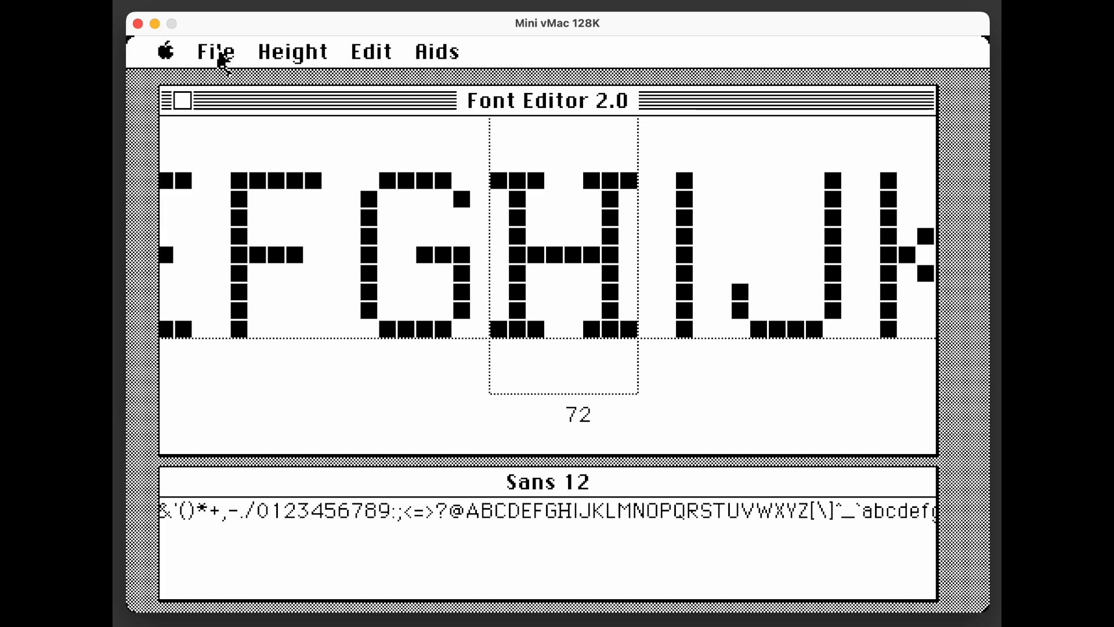
left_click_drag(224, 61, 274, 244)
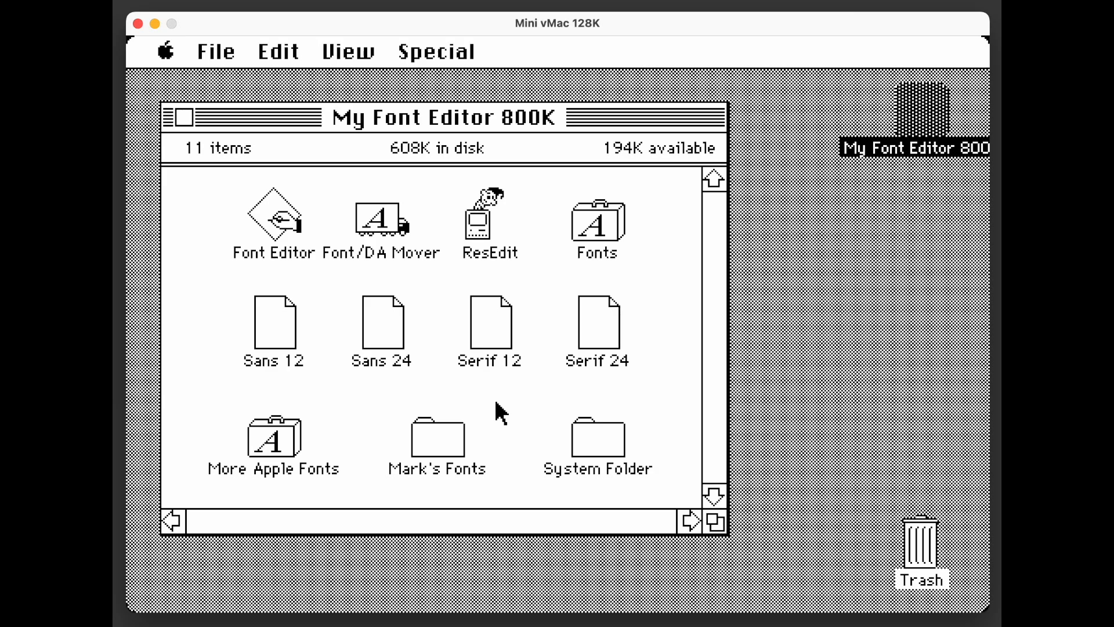
Launch ResEdit from the My Font Editor 800K disk window.
left_click(477, 220)
left_click(524, 217)
left_click(484, 237)
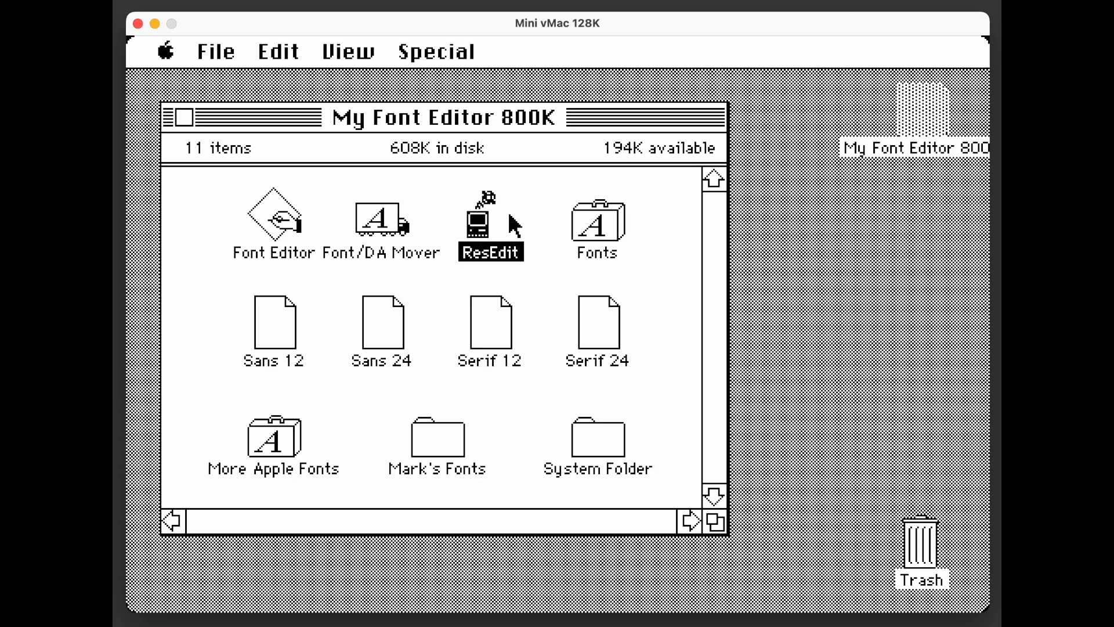
double_click(477, 235)
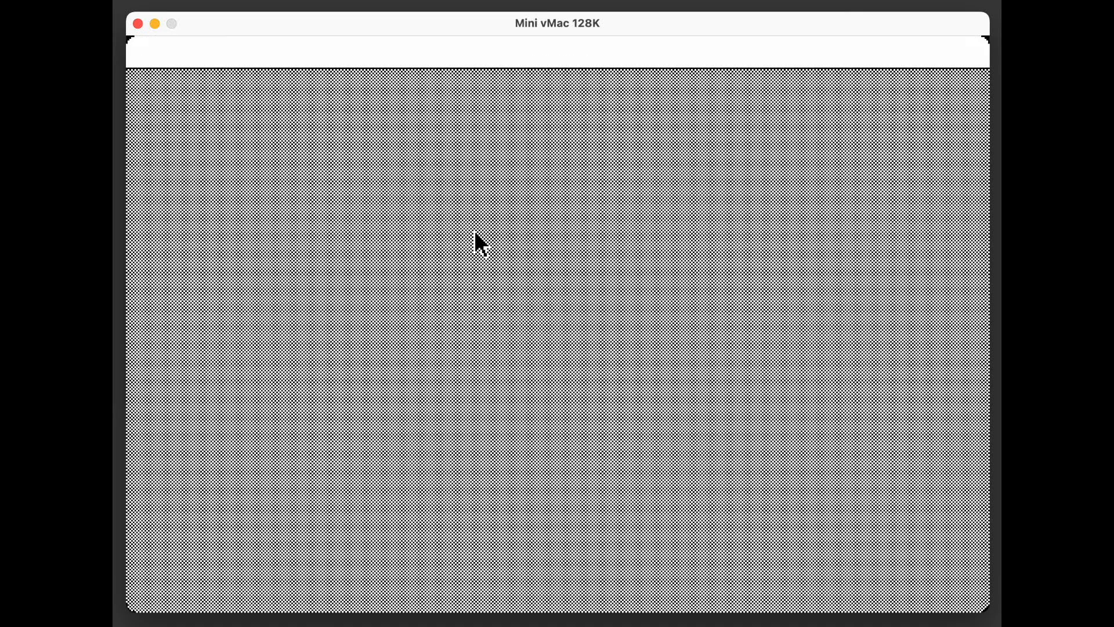
Open the FONT resources of the Fonts file and select MyFont 12 to read its ID.
left_click(263, 227)
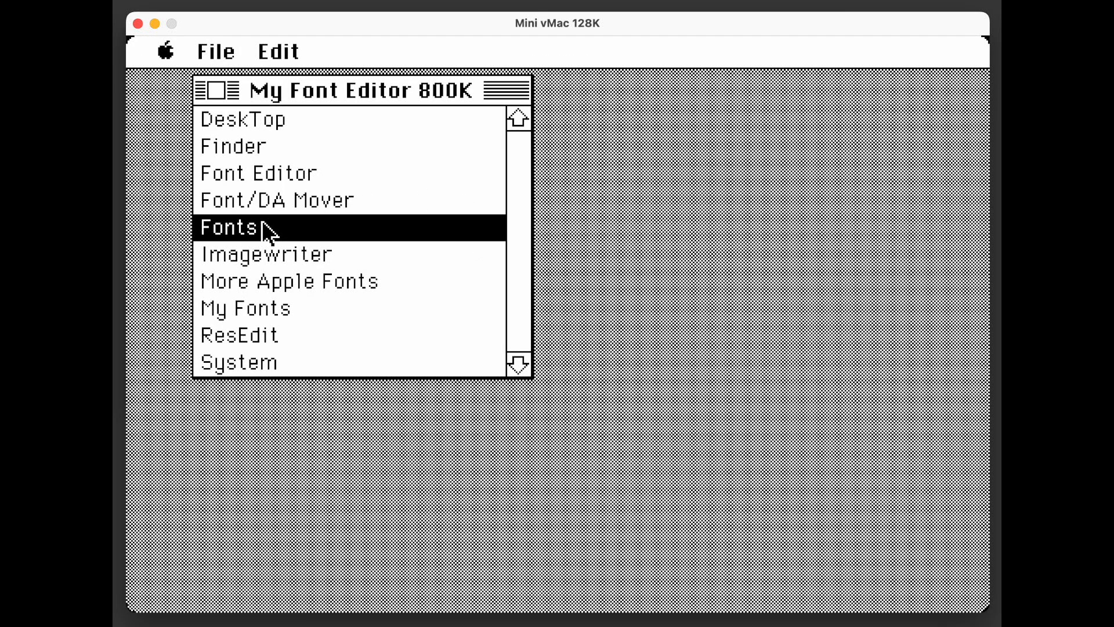
double_click(265, 227)
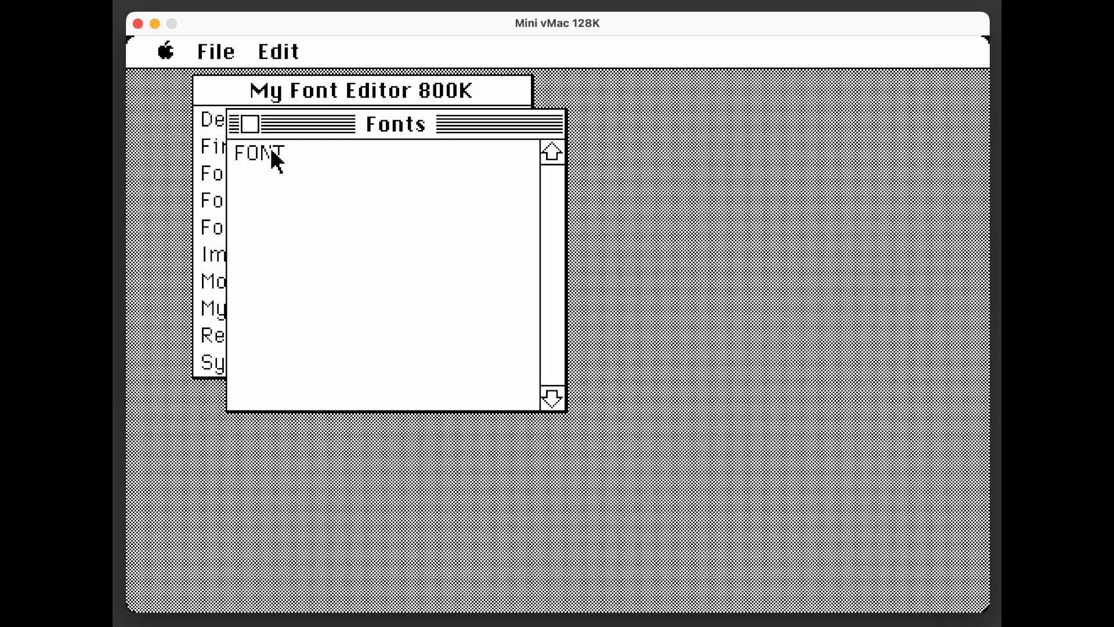
double_click(272, 152)
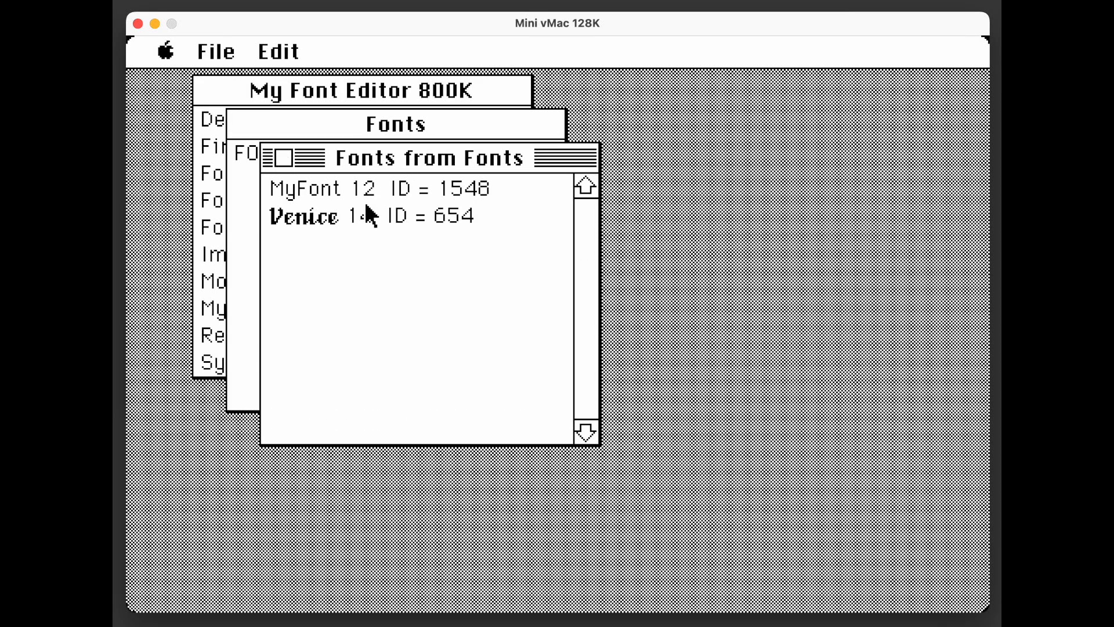
left_click(319, 191)
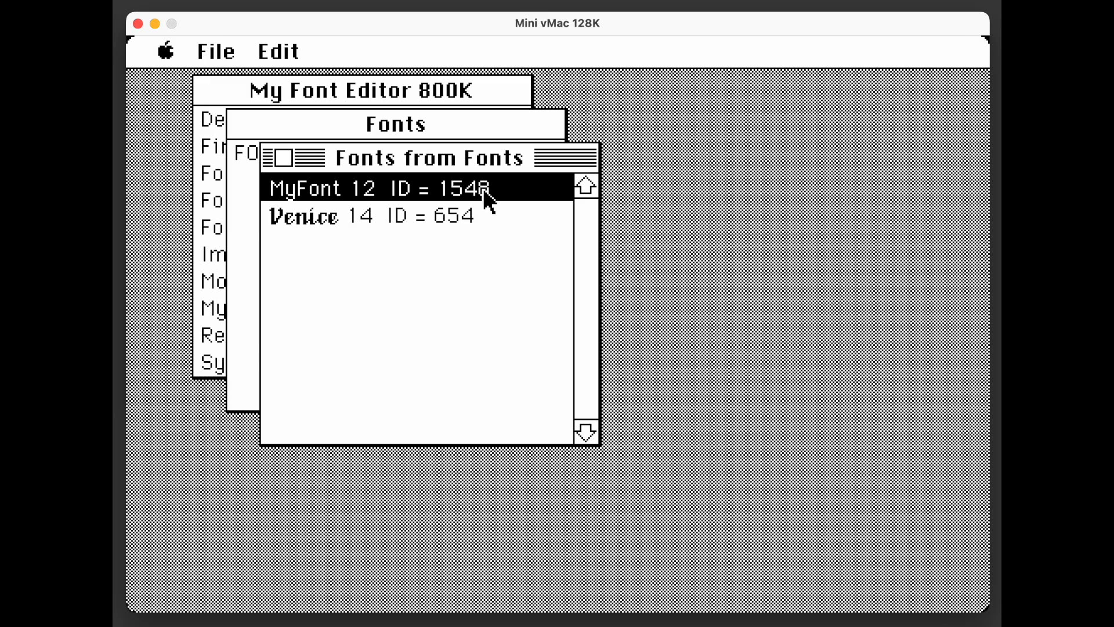
Close the Fonts file's windows and open the FONT resources of the System file.
left_click(289, 159)
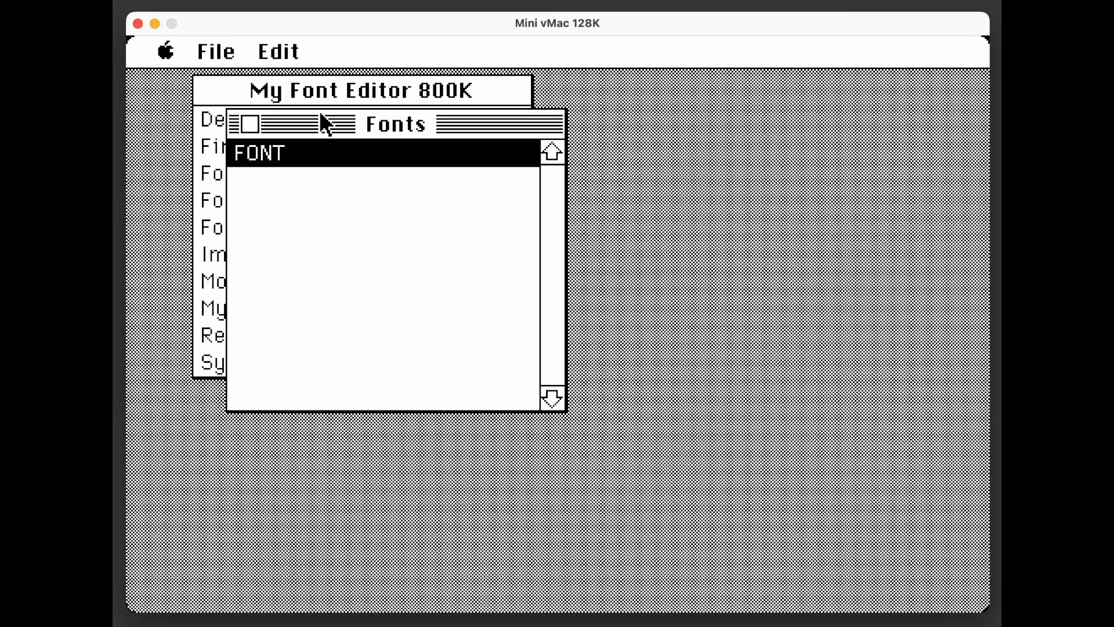
left_click(255, 120)
double_click(259, 364)
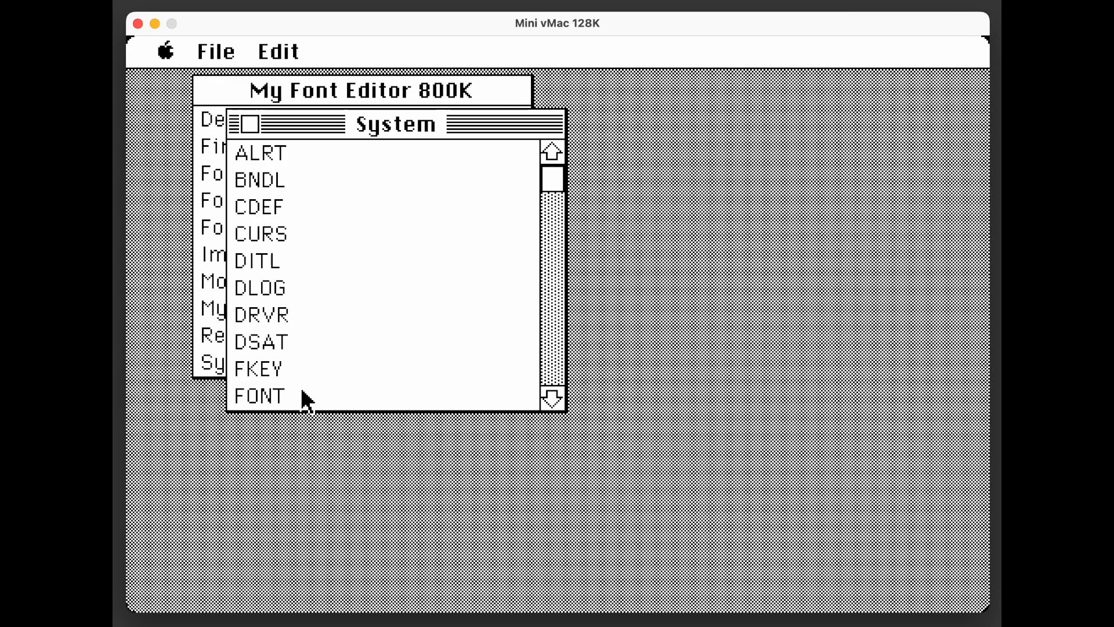
double_click(257, 397)
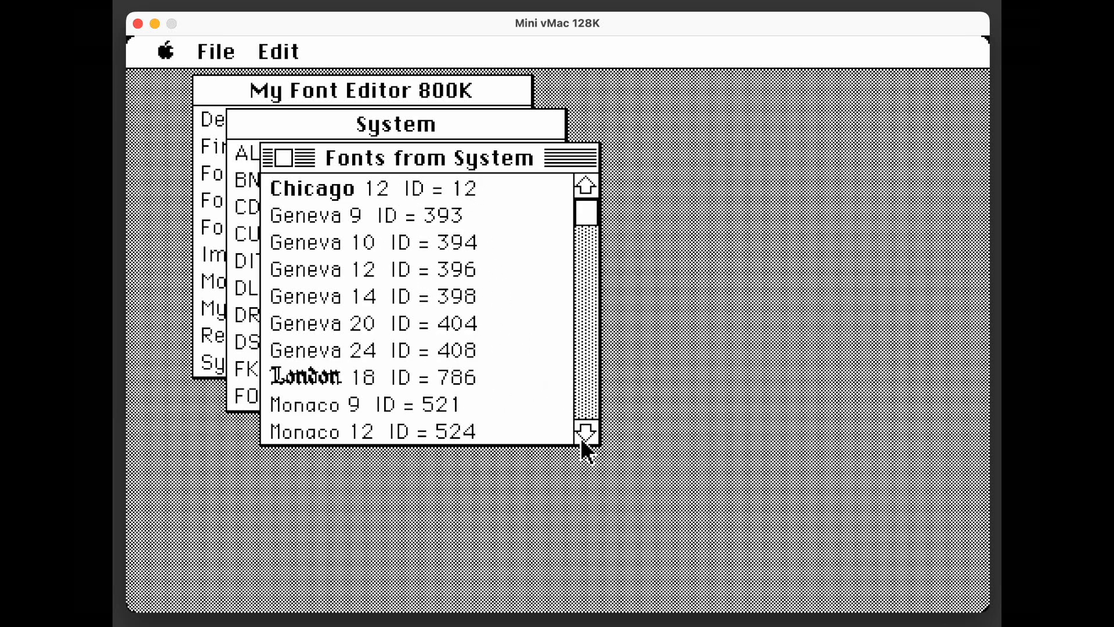
Look through the System font list and select Chicago 12, then Geneva 9, to compare their resource IDs.
left_click(586, 396)
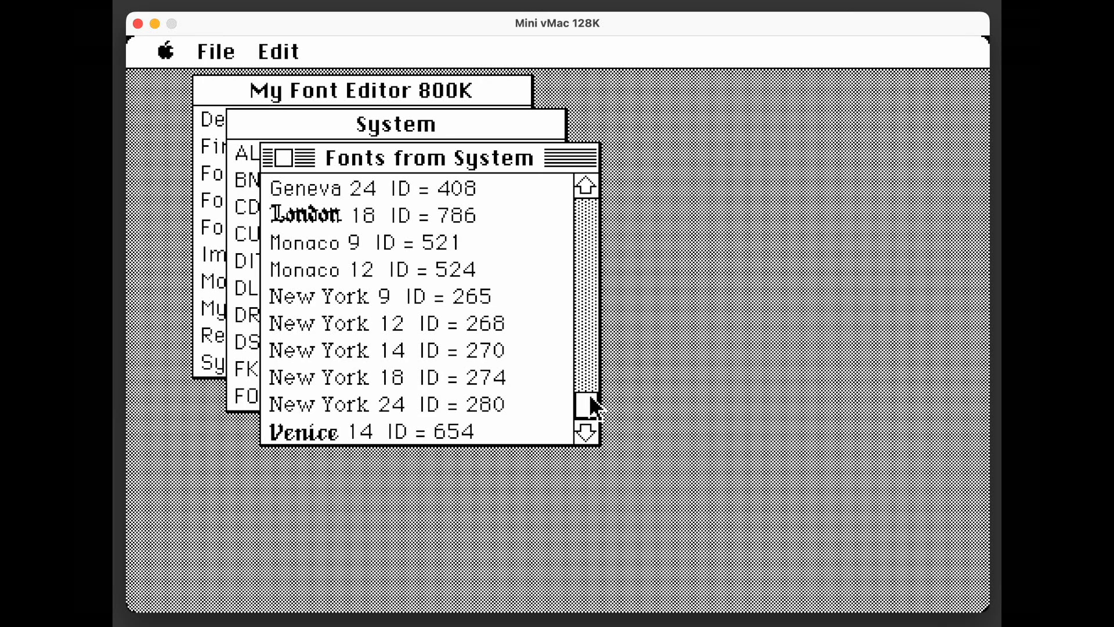
left_click(588, 326)
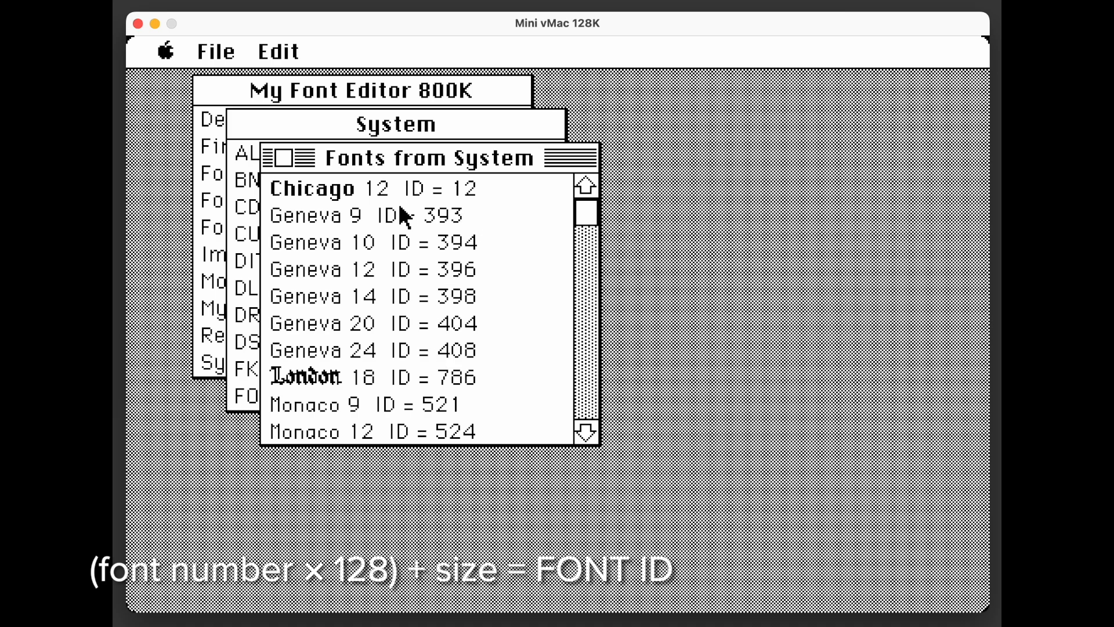
left_click(357, 191)
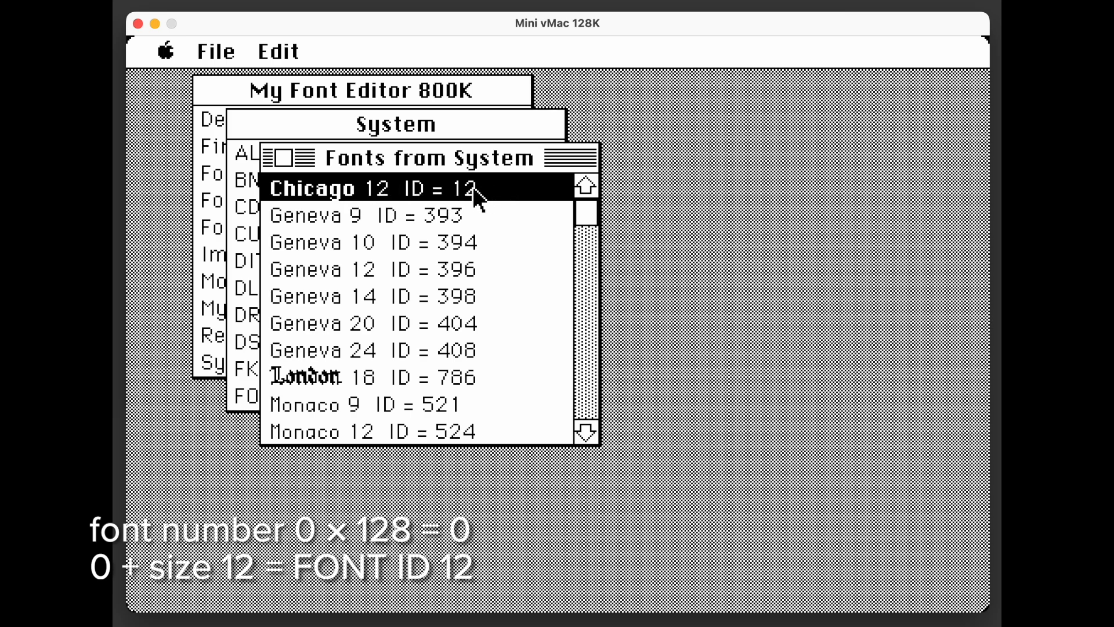
left_click(336, 219)
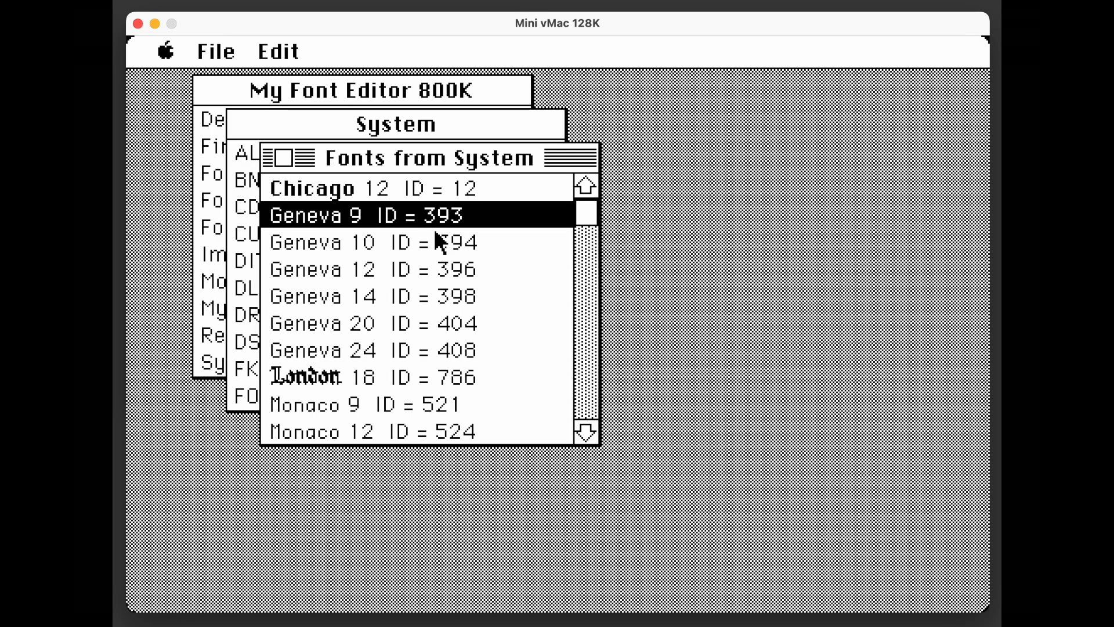
Close the System file's windows and reopen the Fonts file's resource type list.
left_click(284, 155)
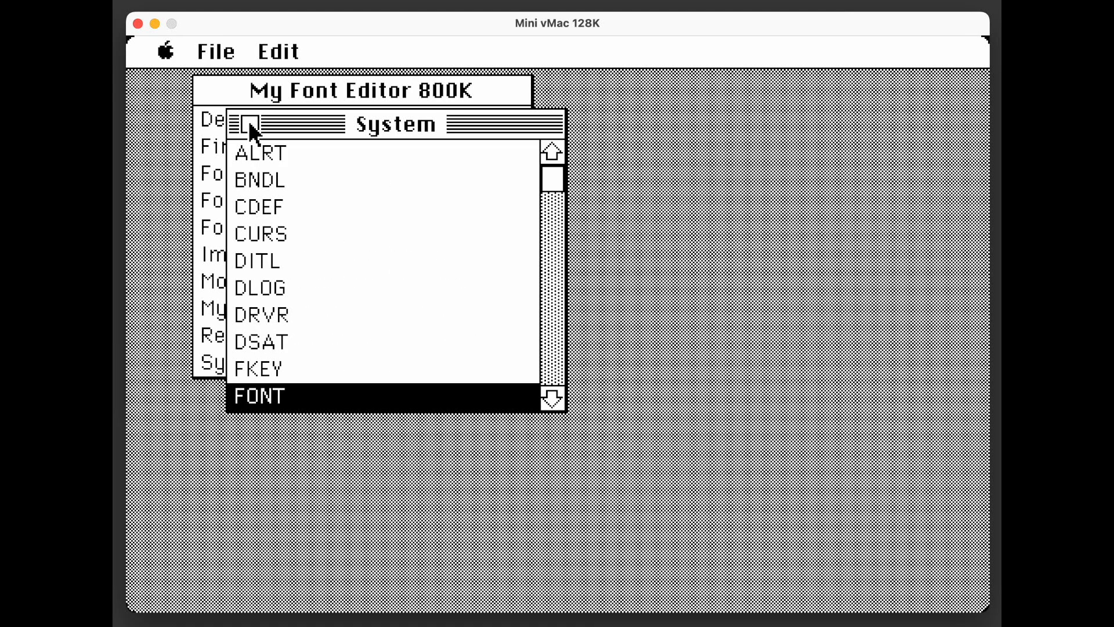
left_click(249, 122)
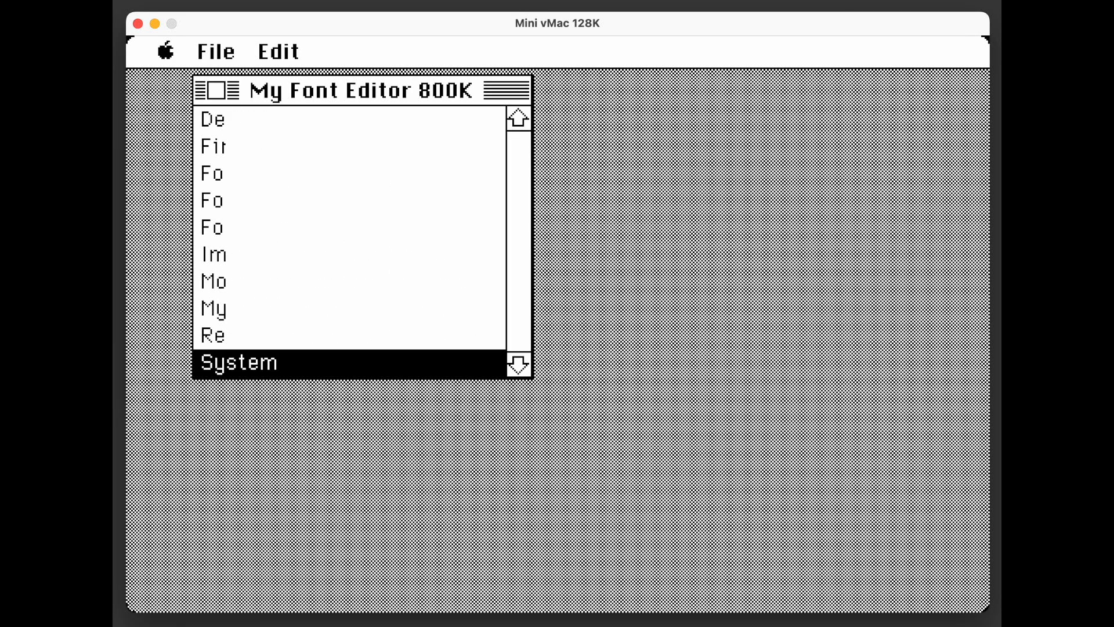
left_click(244, 226)
double_click(236, 230)
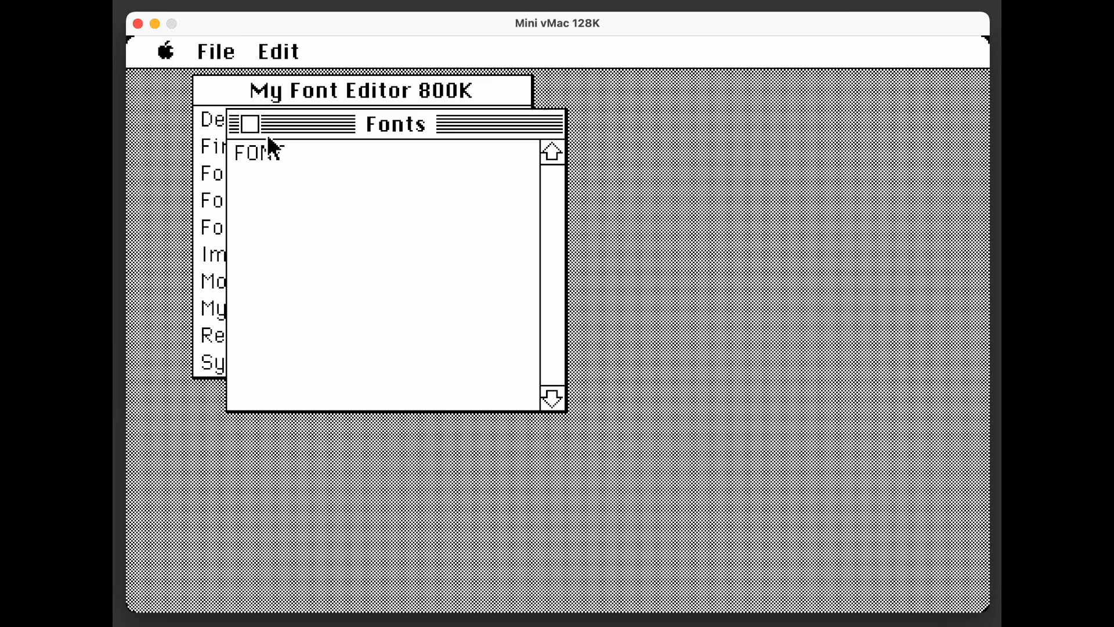
Open the Fonts file's FONT resources, close that list, and reopen it as a generic list of individual FONT resources.
double_click(270, 149)
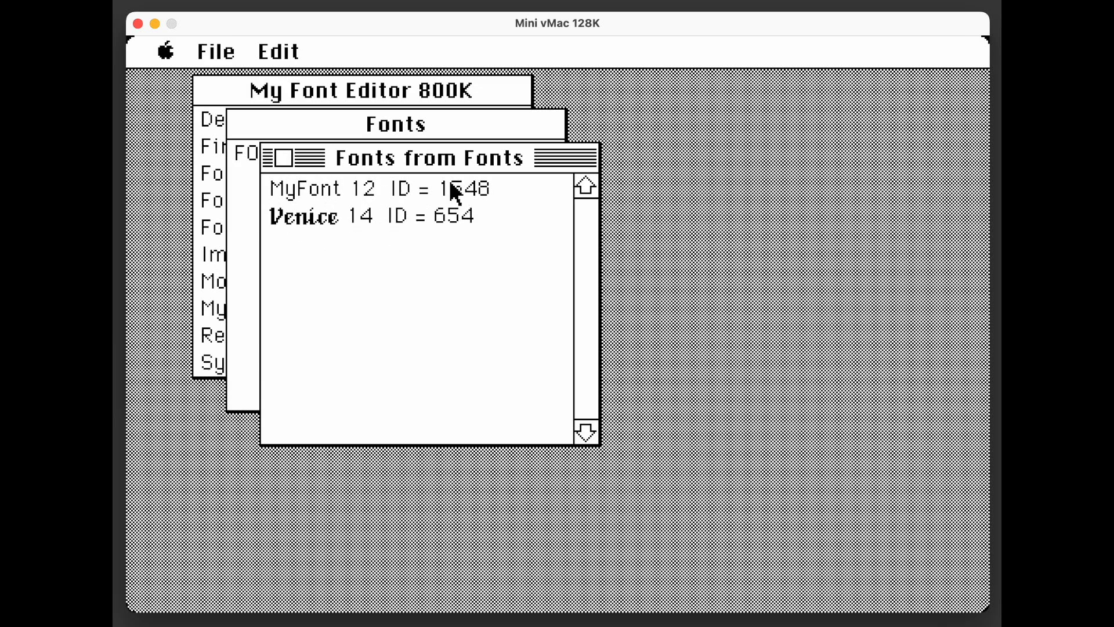
left_click(284, 158)
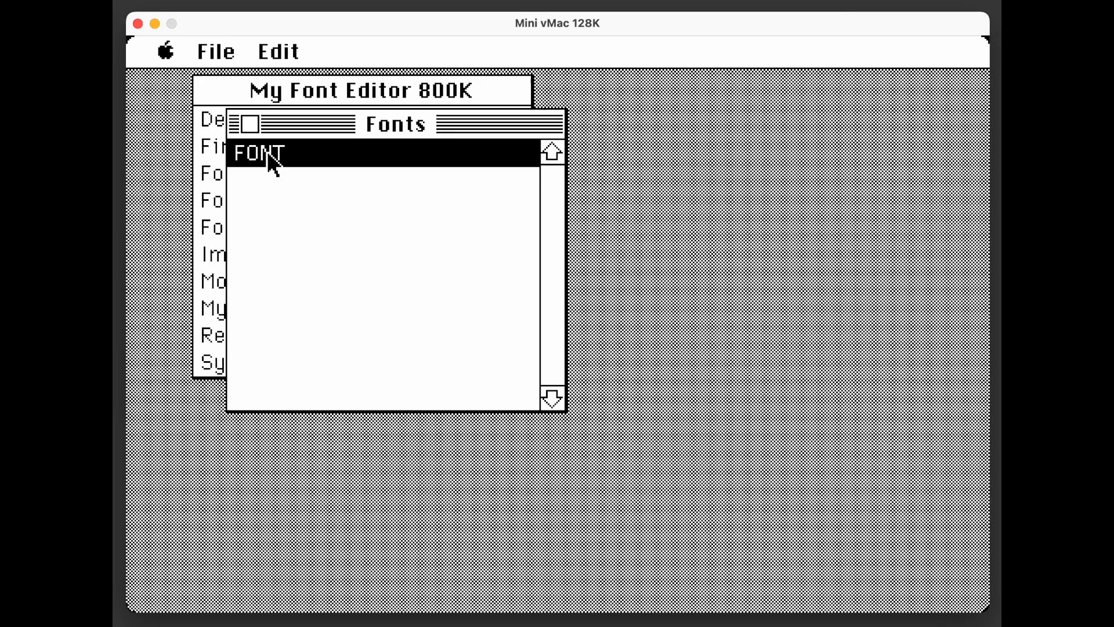
double_click(268, 155)
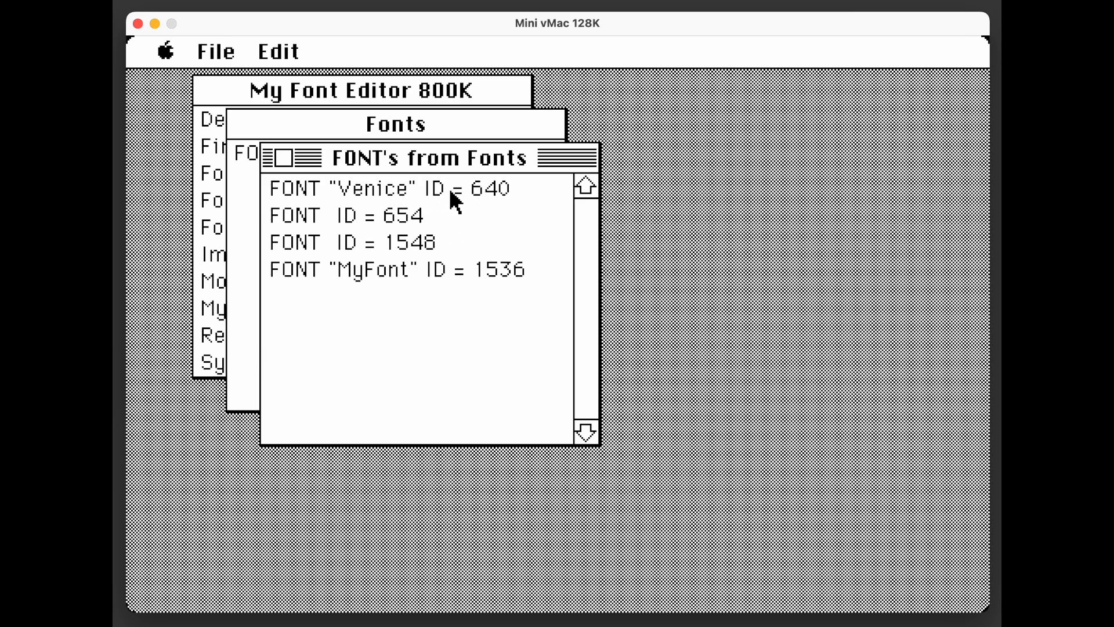
Select the named Venice and MyFont resources in turn to read their IDs, and calculate font number times 128.
left_click(415, 188)
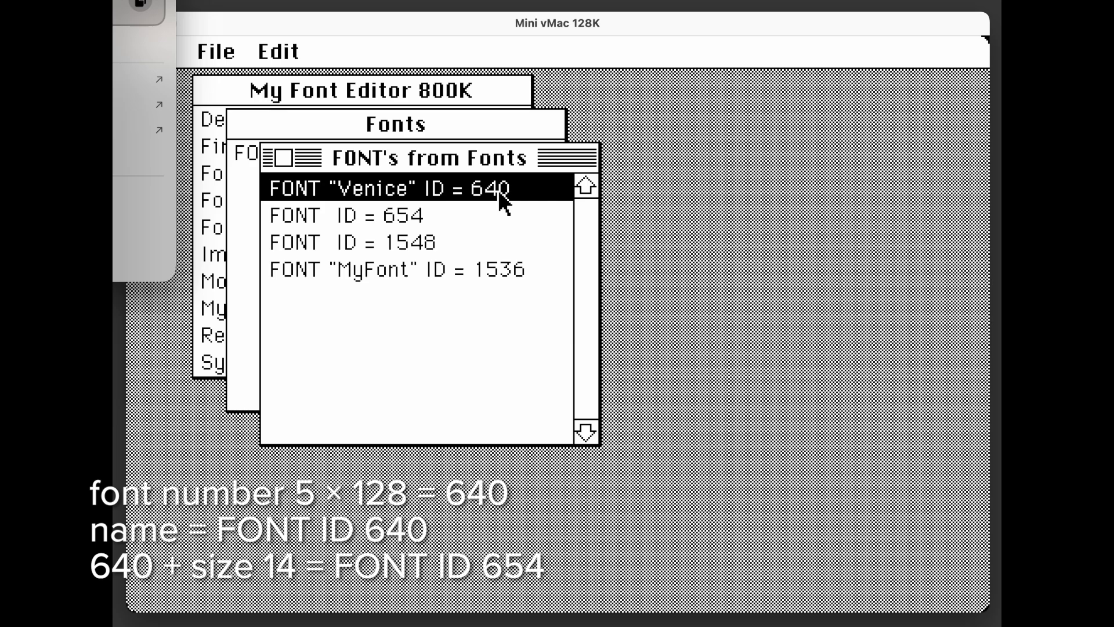
left_click(385, 273)
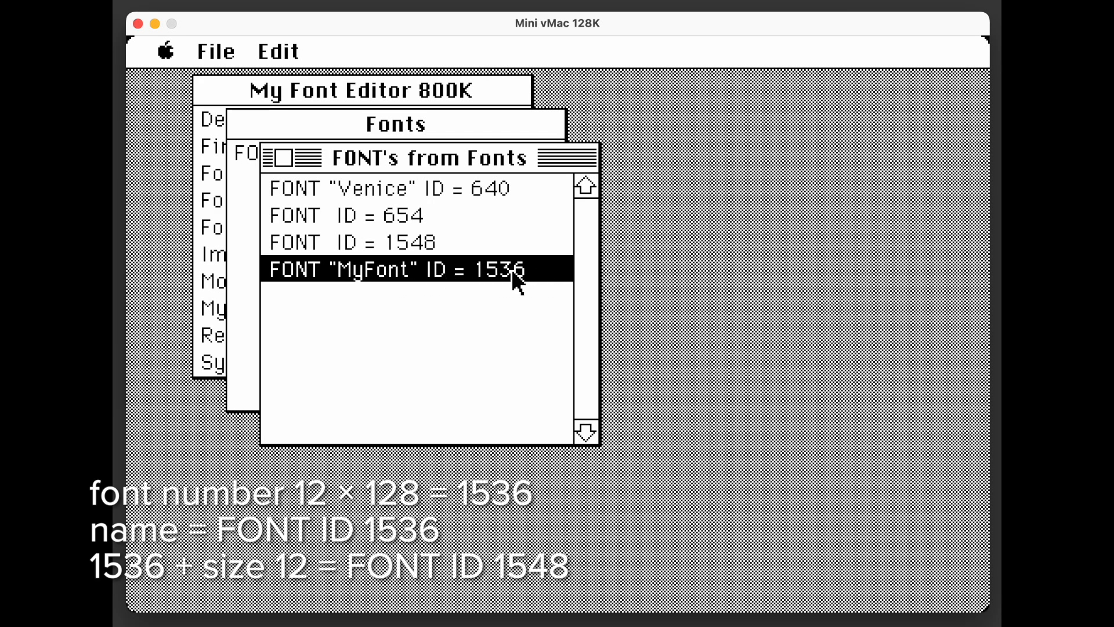
key("ctrl")
key("super+space")
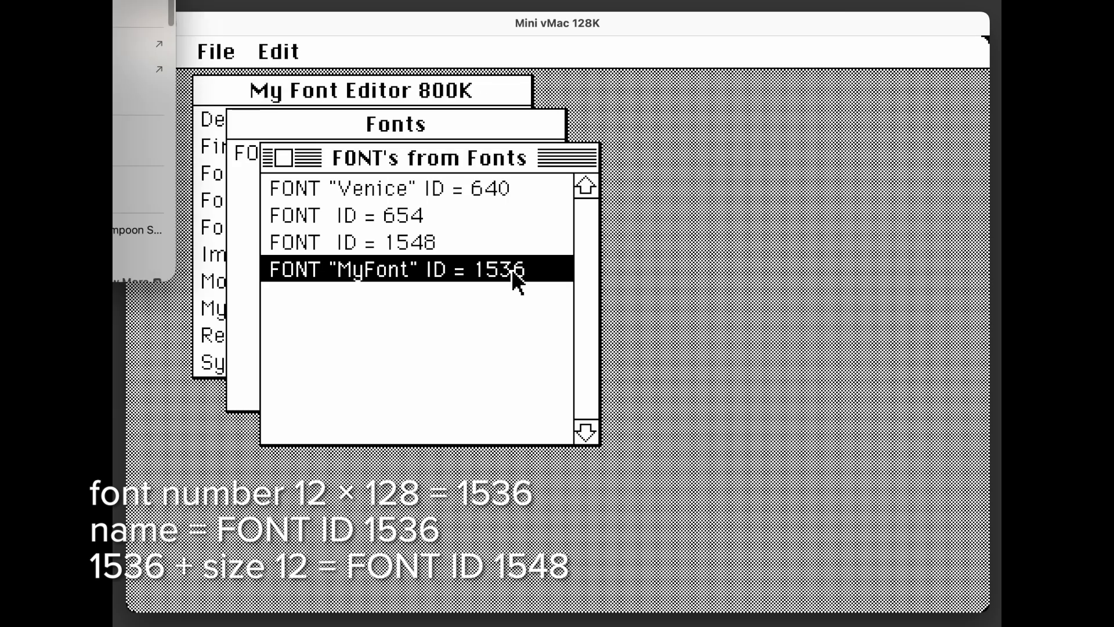
type("*128")
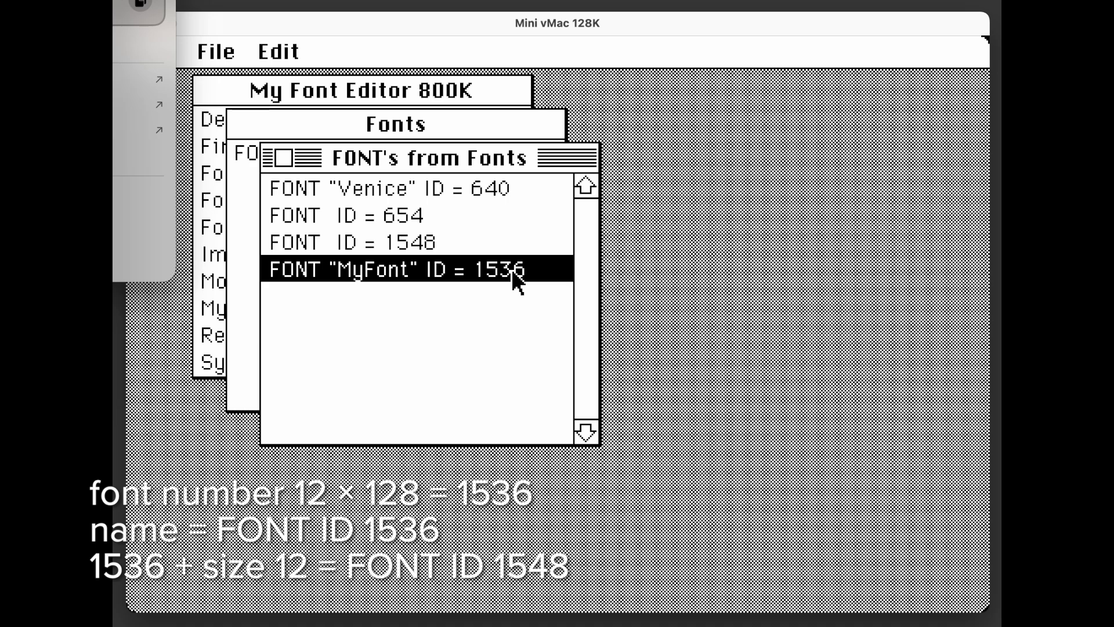
key("Escape")
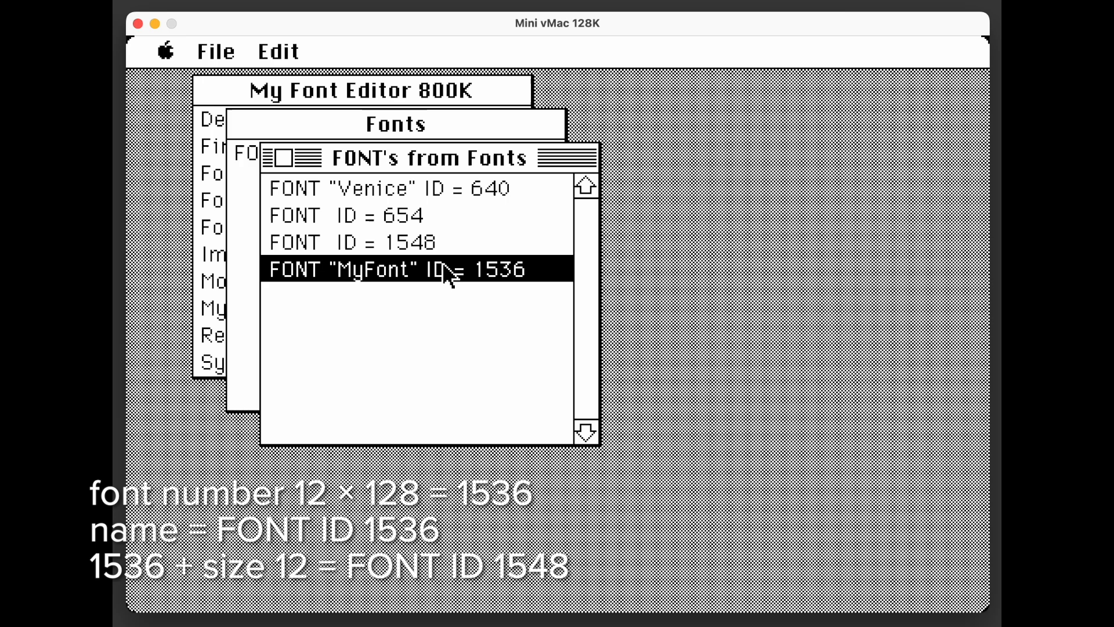
Try to open the Venice FONT resource with ID 640.
left_click(341, 189)
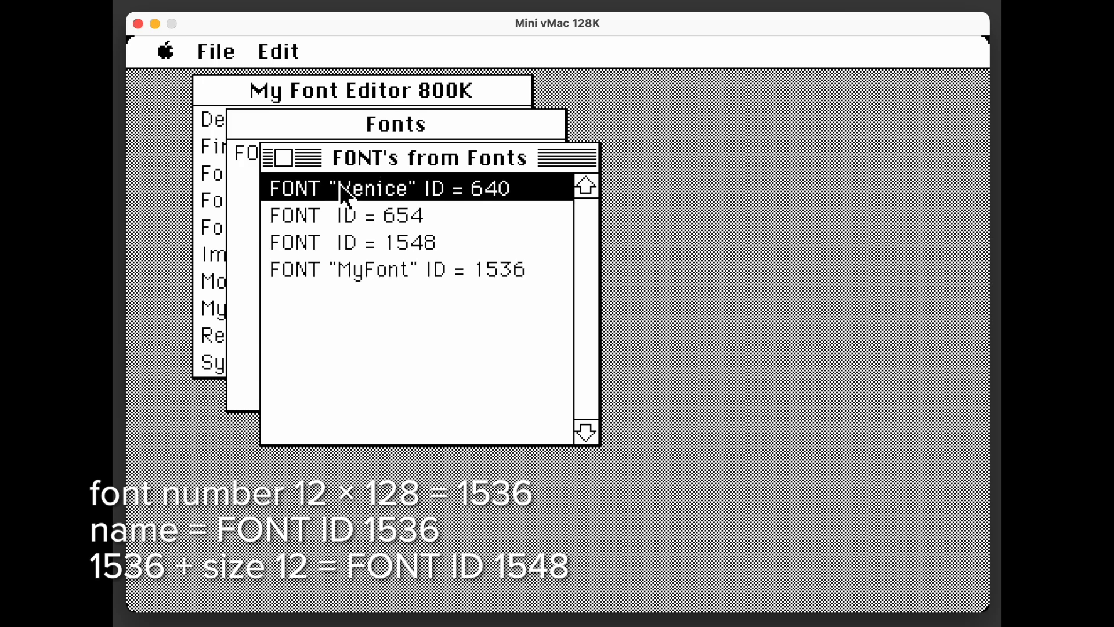
double_click(389, 187)
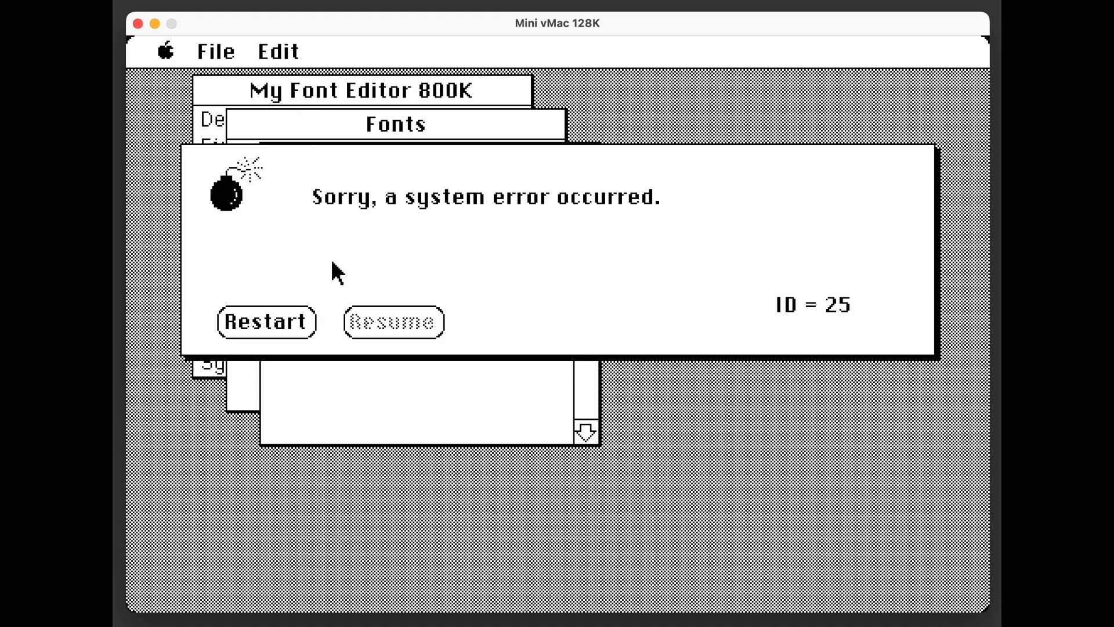
Restart the emulated Mac from the system error and insert the Font Editor 84 S2 800.dsk disk image.
left_click(284, 333)
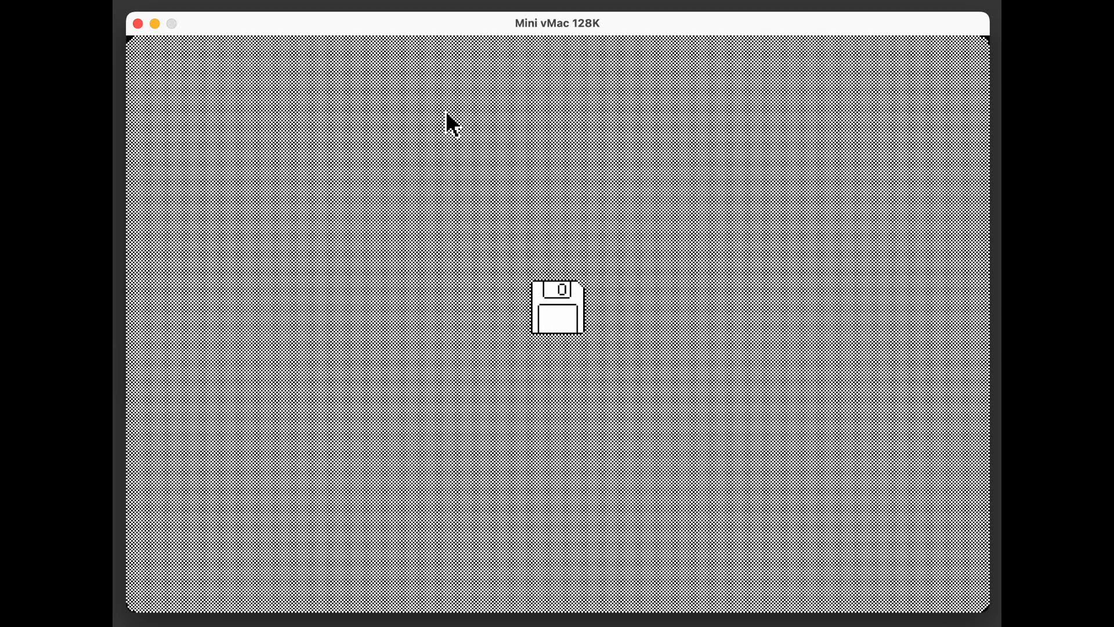
key("super+Tab")
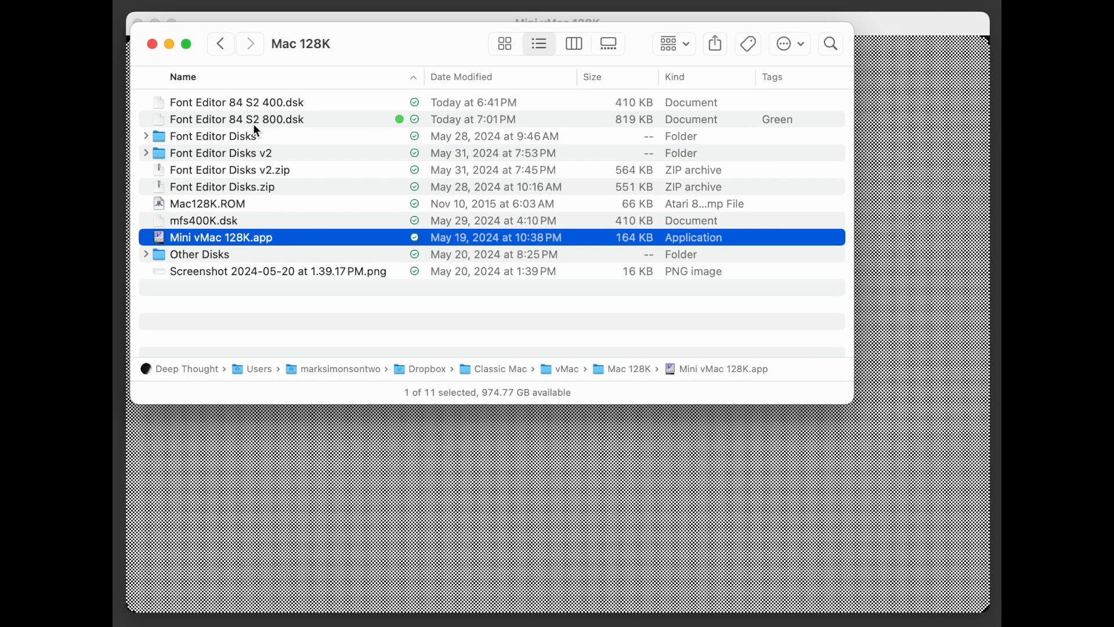
left_click_drag(263, 116, 603, 453)
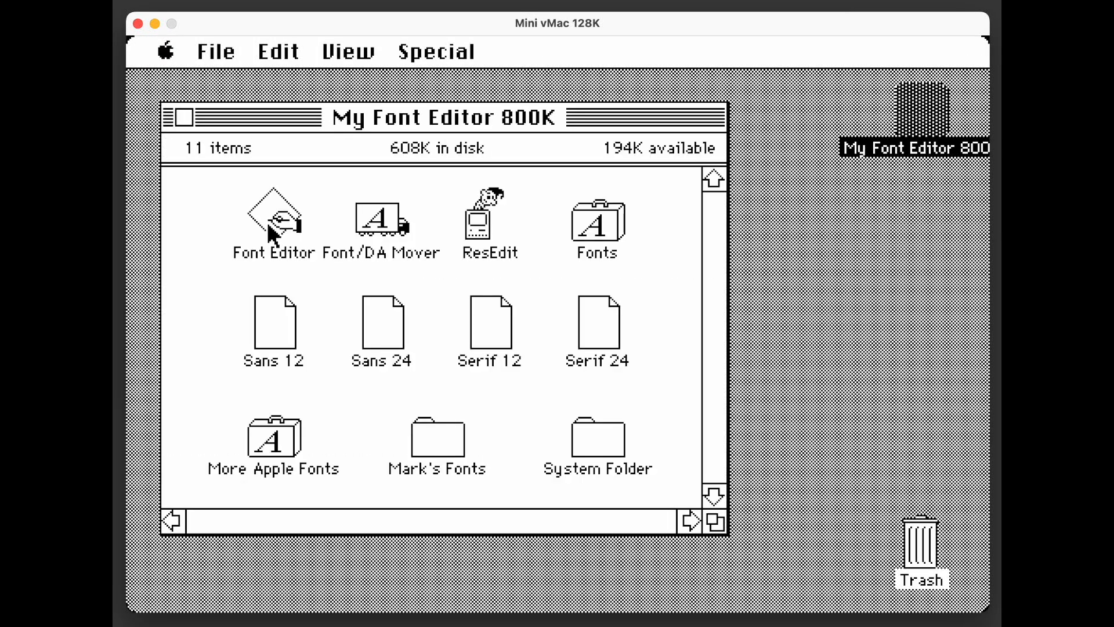
Start ResEdit and list the individual FONT resources in the Fonts file.
double_click(484, 228)
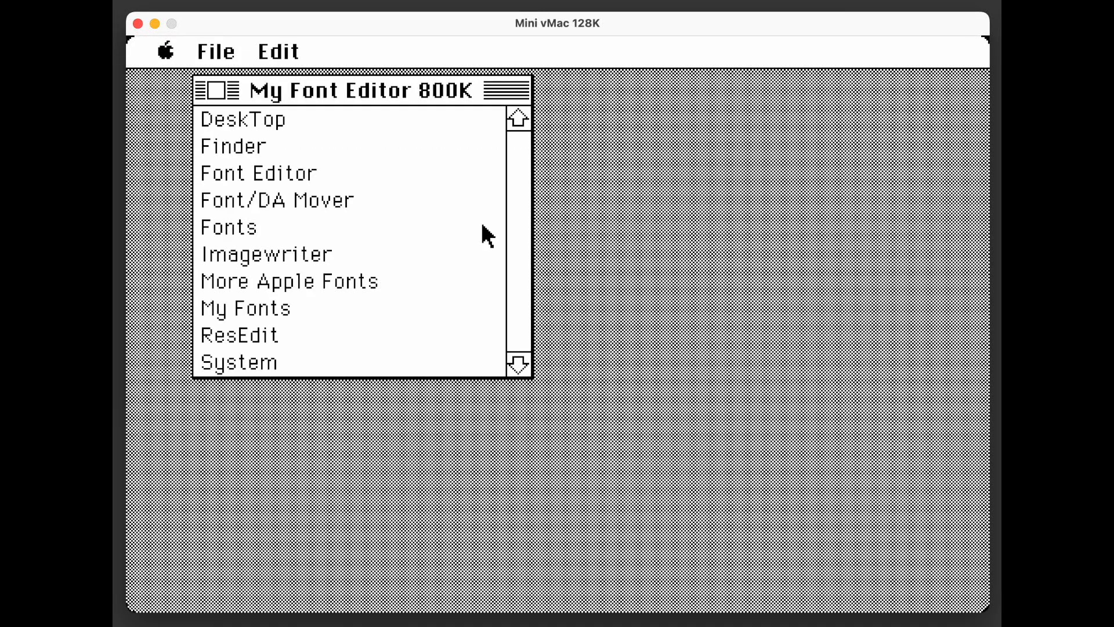
double_click(250, 227)
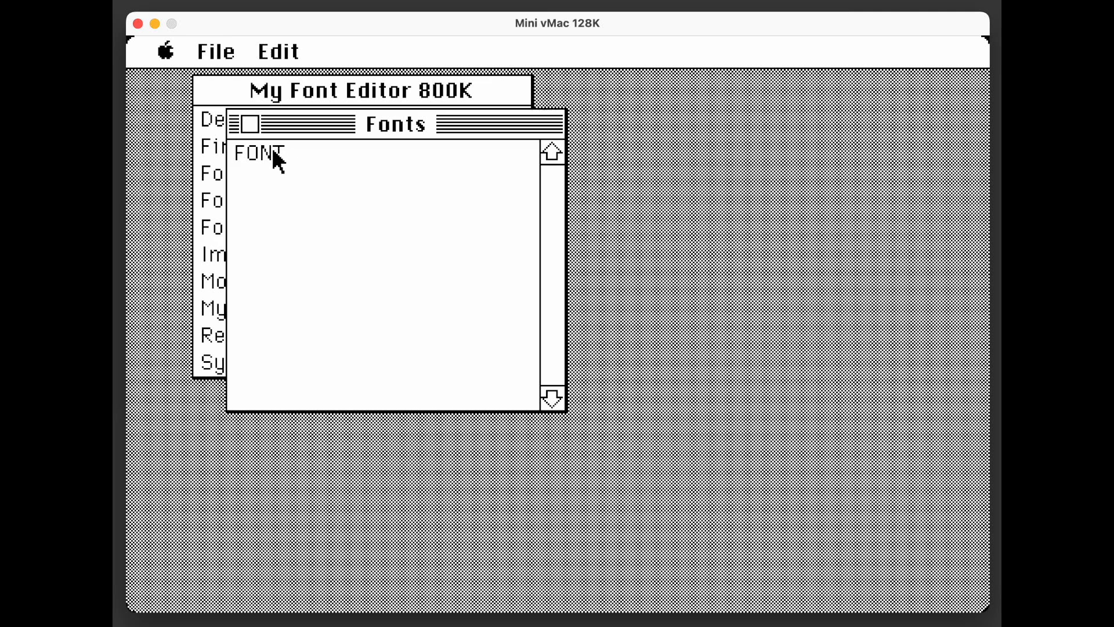
double_click(272, 152)
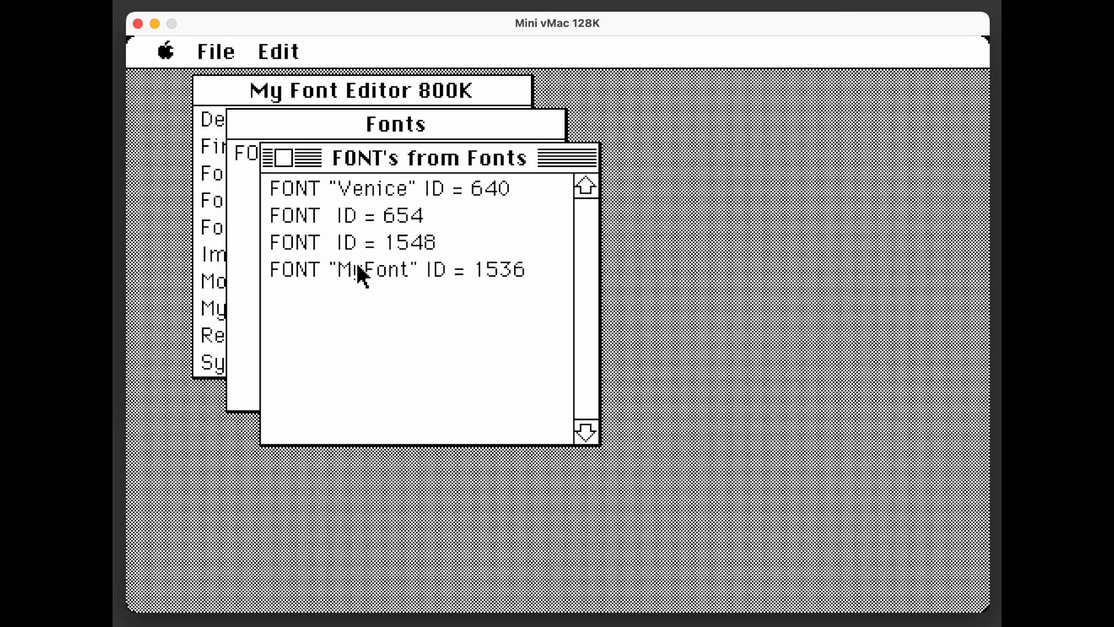
Show the resource info for the Venice FONT resource to check its ID and name, and close the info window.
left_click(417, 194)
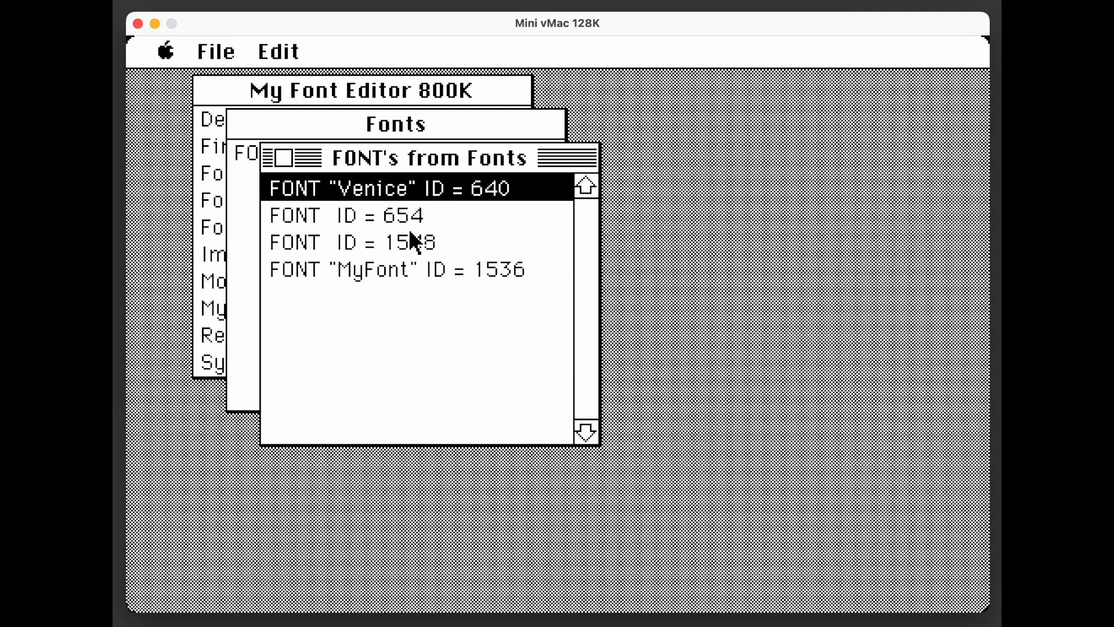
left_click(236, 51)
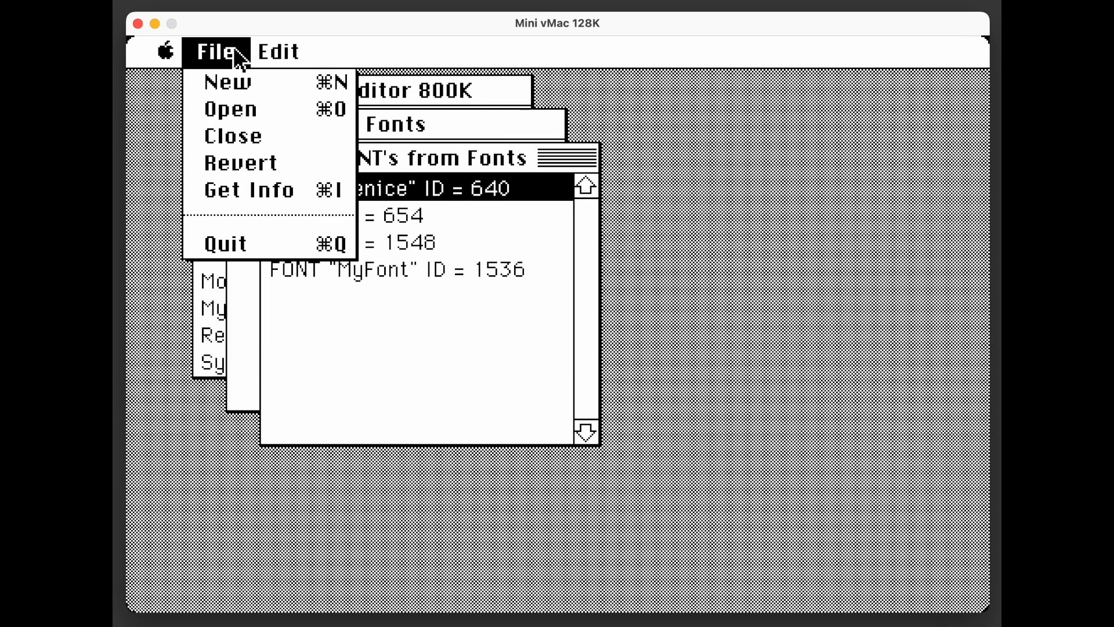
left_click(274, 195)
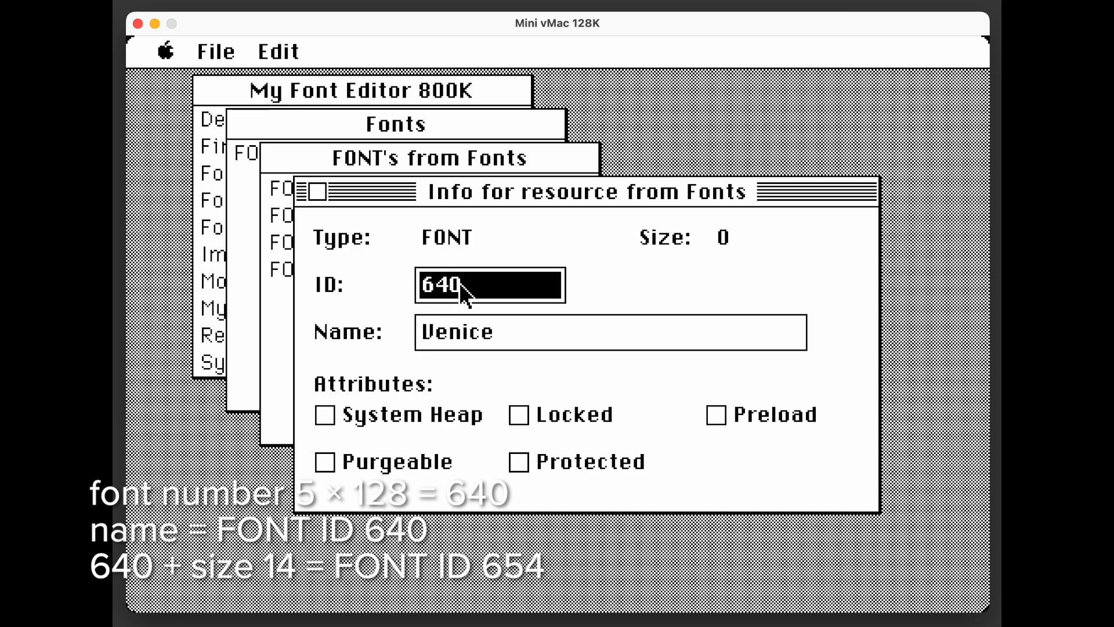
left_click(319, 191)
Show the resource info for FONT ID 654, move the window off the resource list, and close it.
left_click(399, 217)
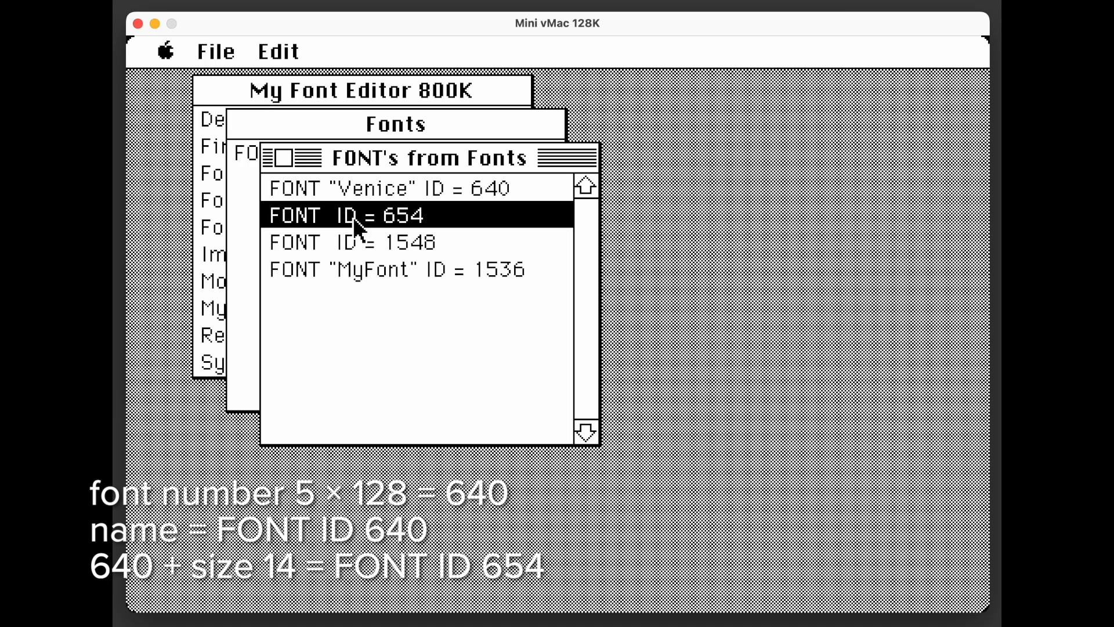
key("super+i")
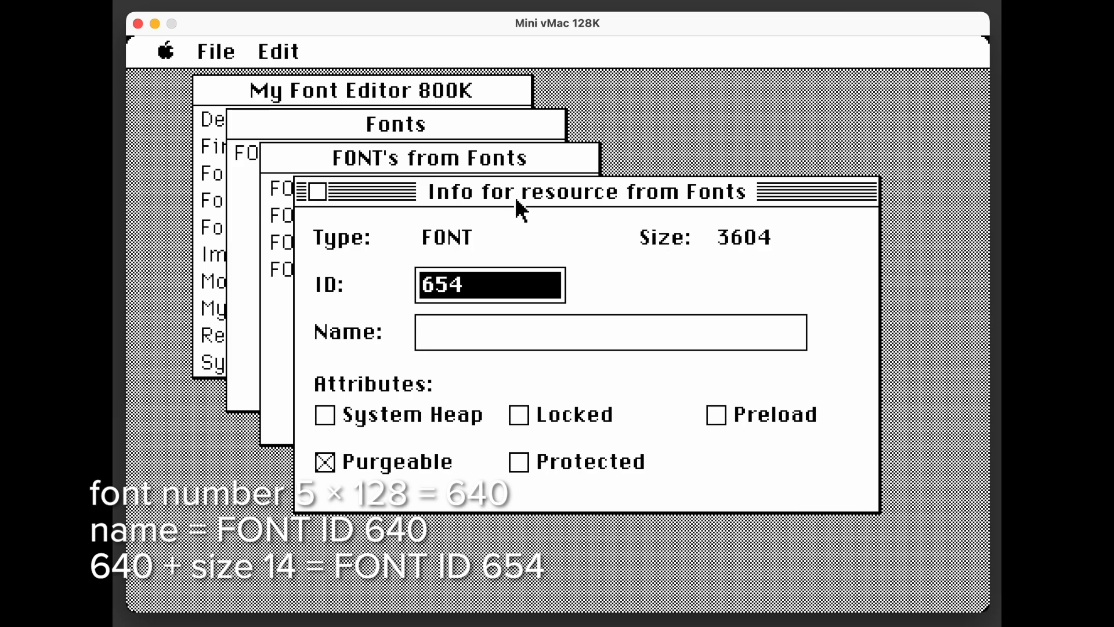
left_click_drag(513, 199, 571, 246)
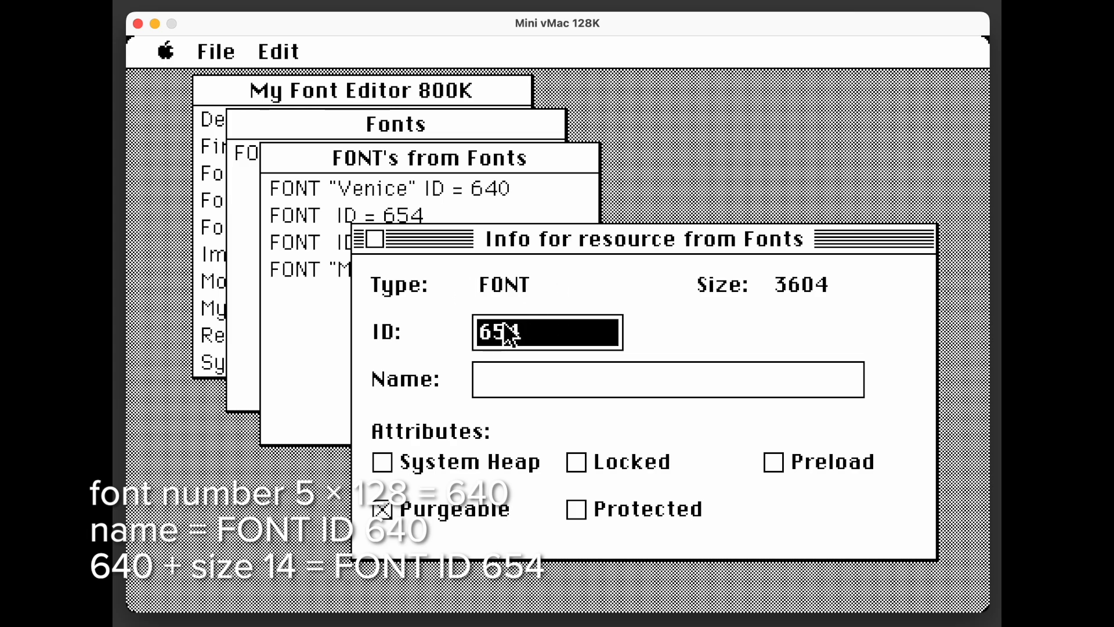
left_click(374, 239)
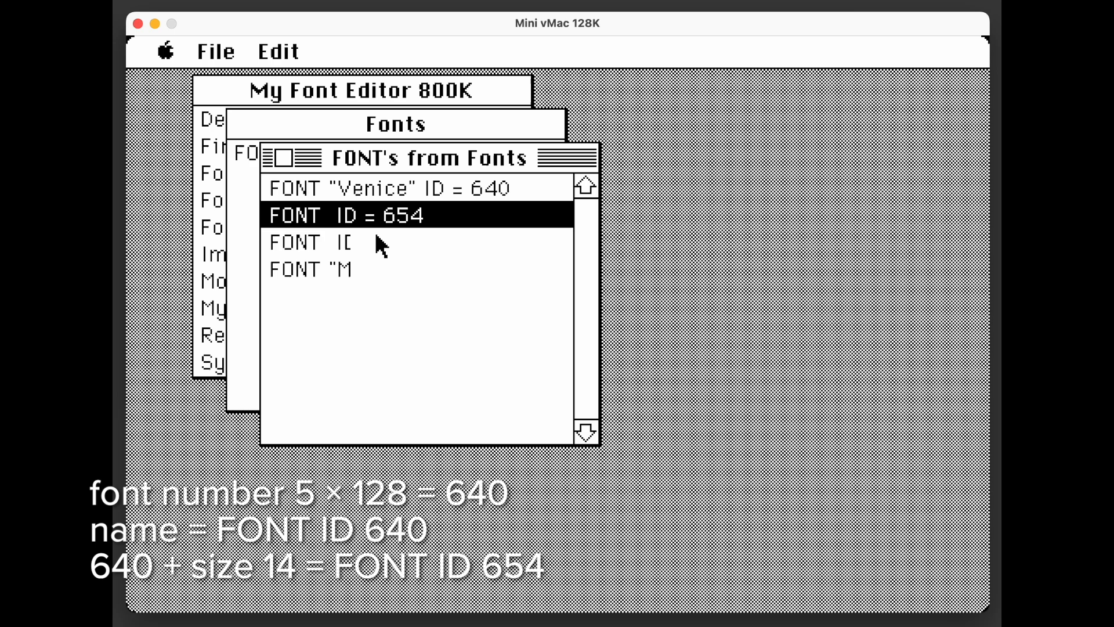
Rename the Venice FONT resource with ID 640 to Script in its resource info.
left_click(390, 191)
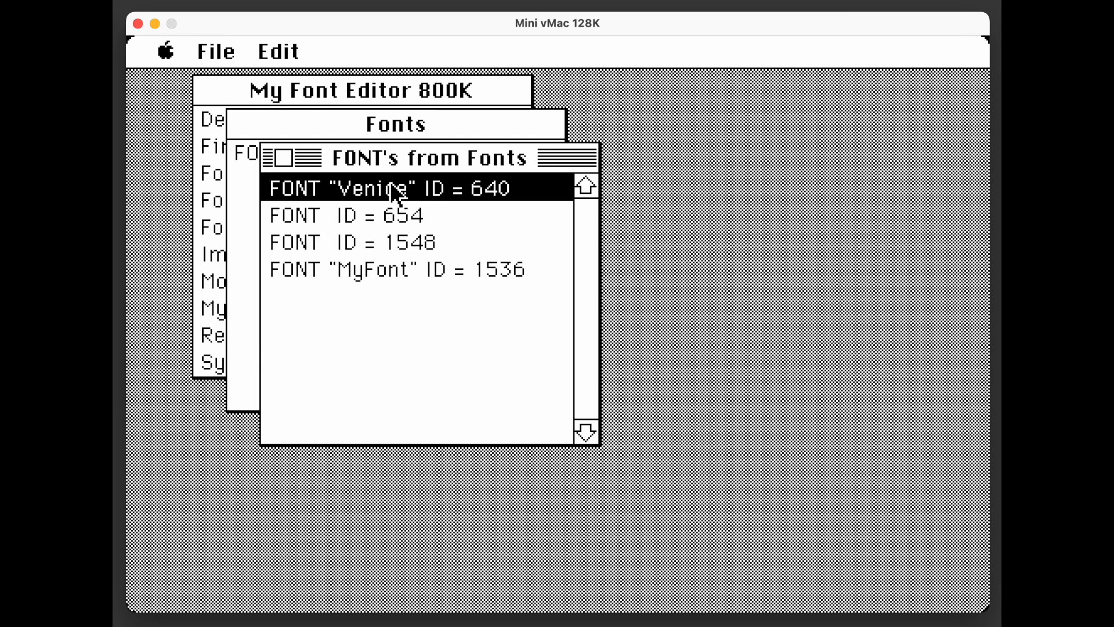
left_click(402, 217)
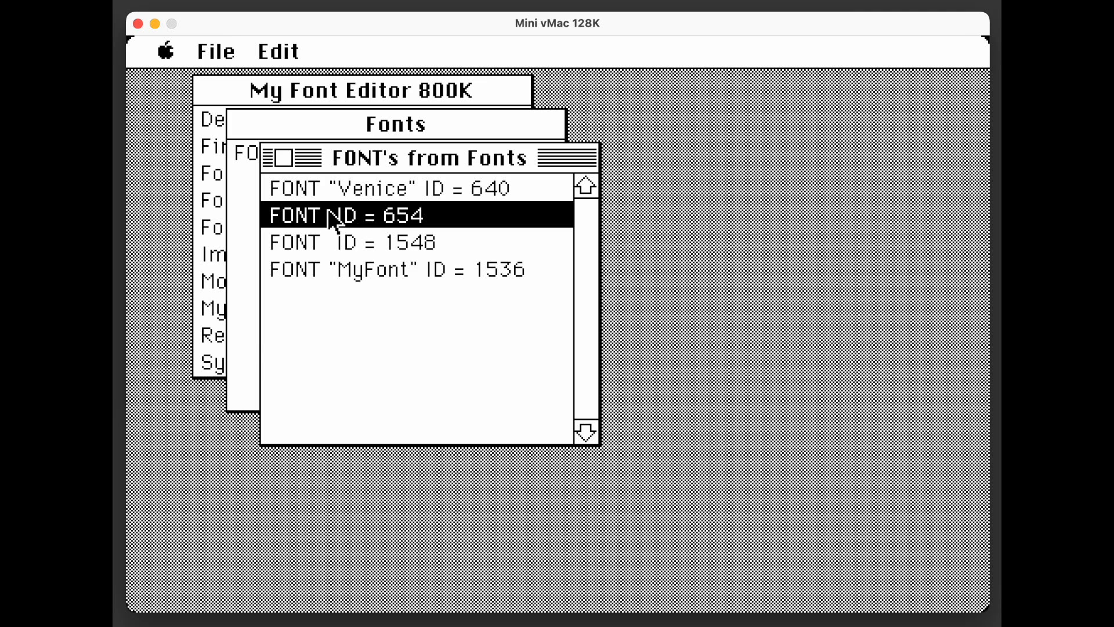
left_click(407, 192)
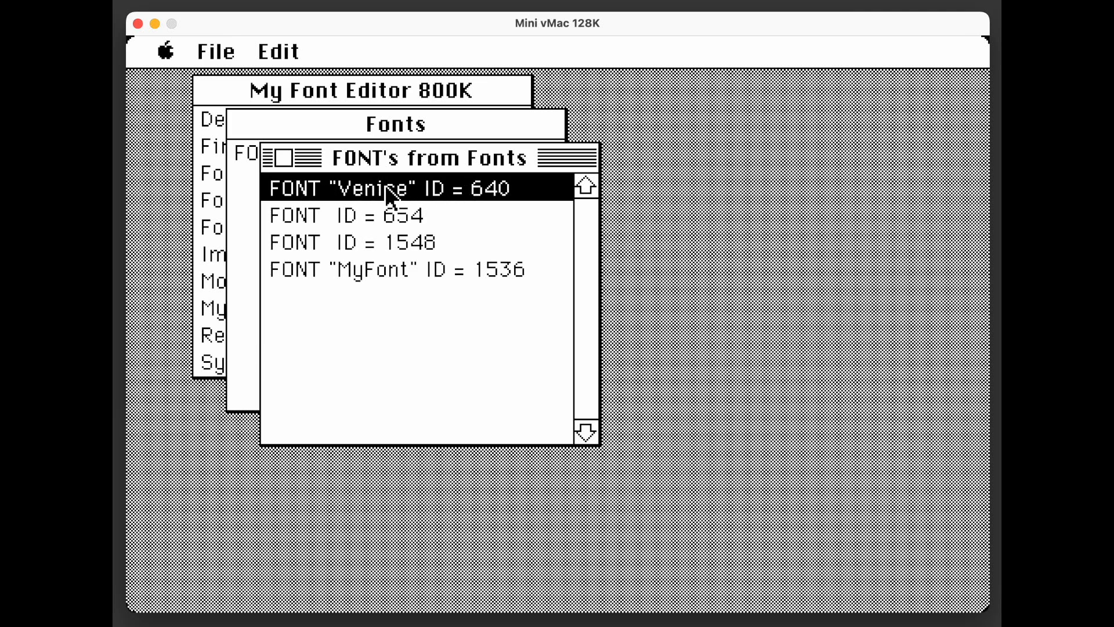
key("super+i")
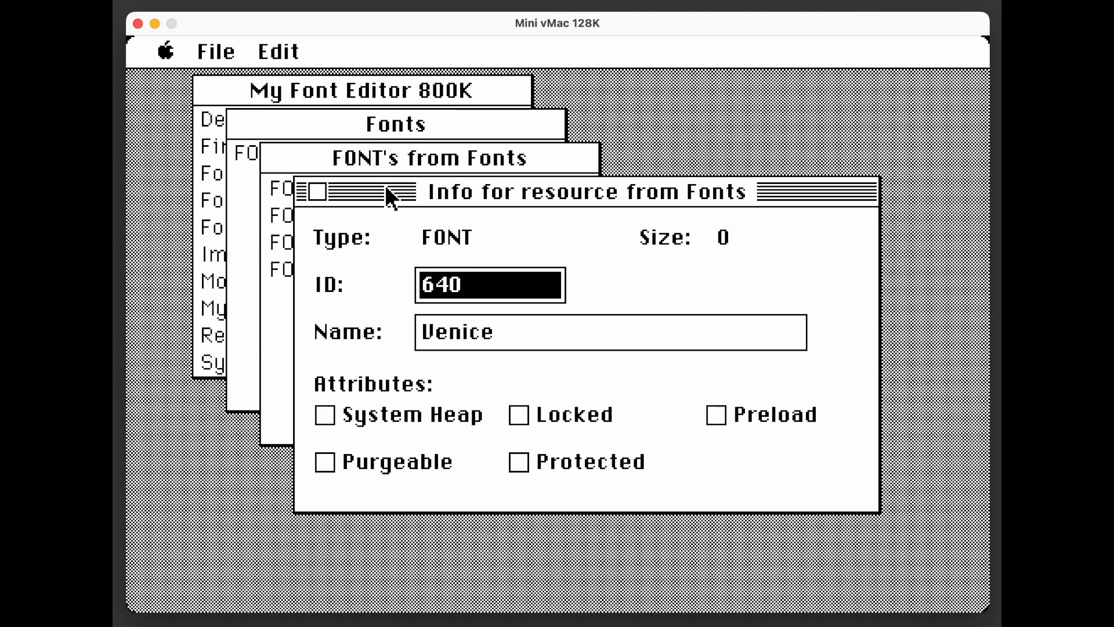
left_click(493, 330)
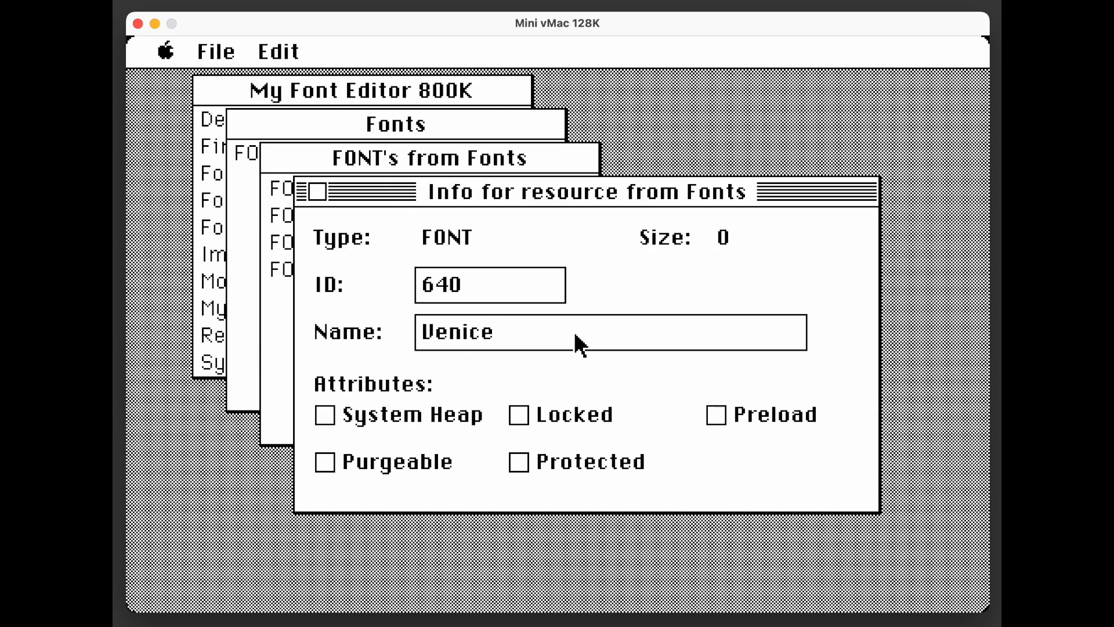
double_click(469, 327)
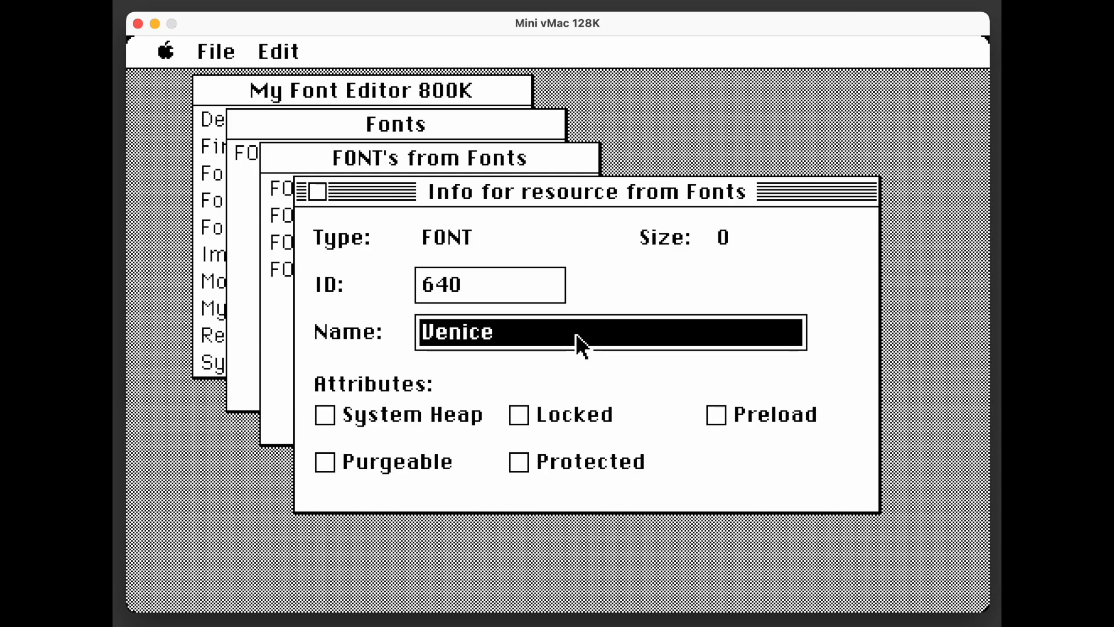
type("Script")
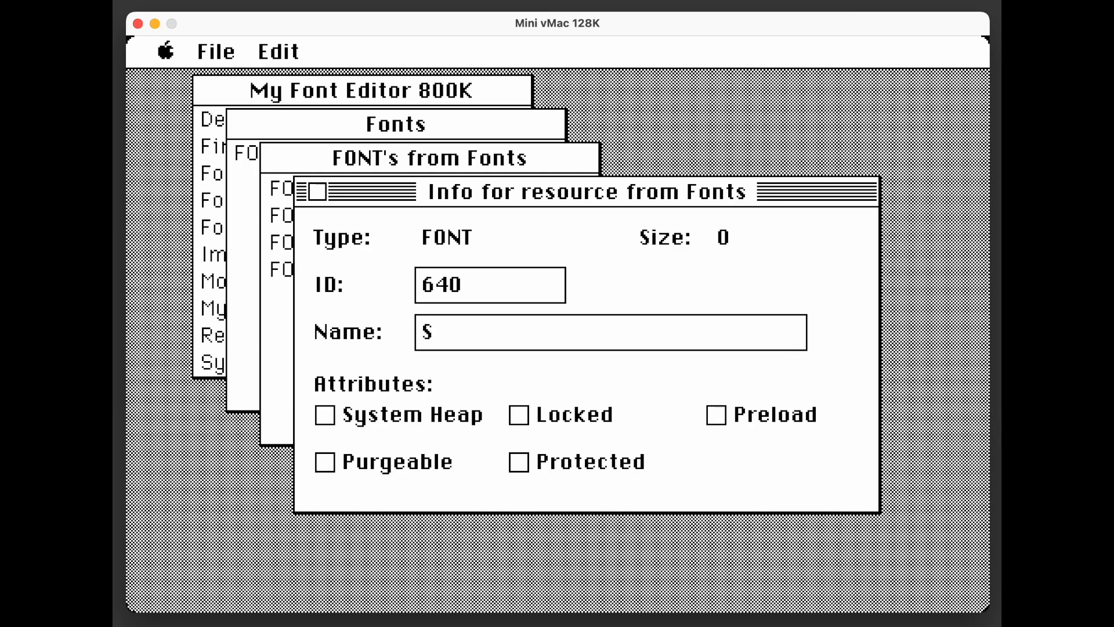
left_click(319, 192)
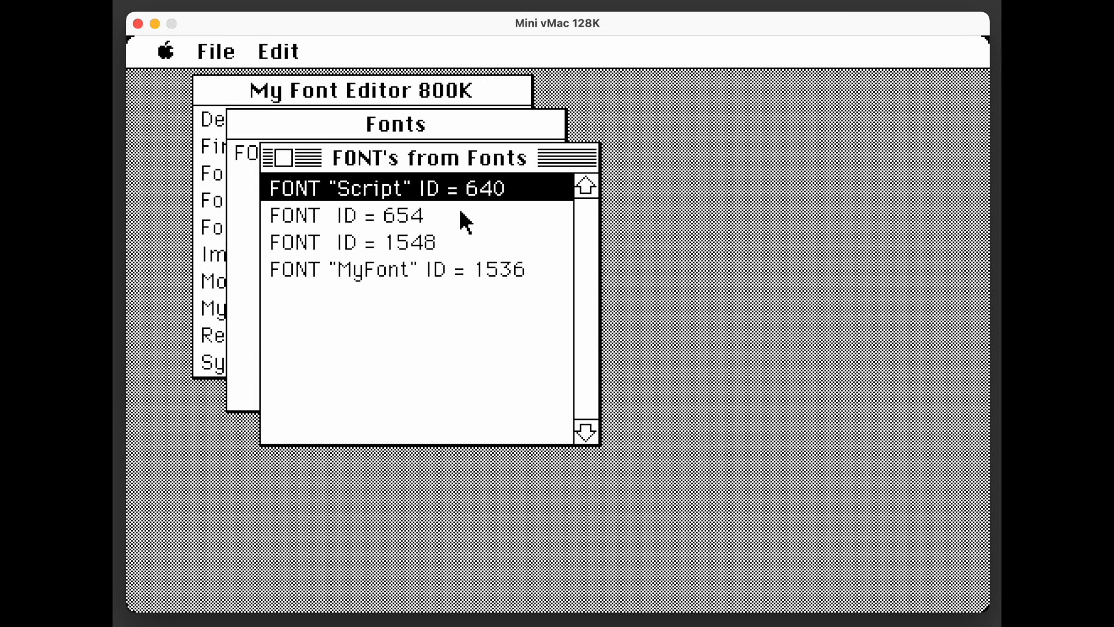
Close the Fonts file's resource windows with the changes saved, and quit ResEdit.
left_click(283, 157)
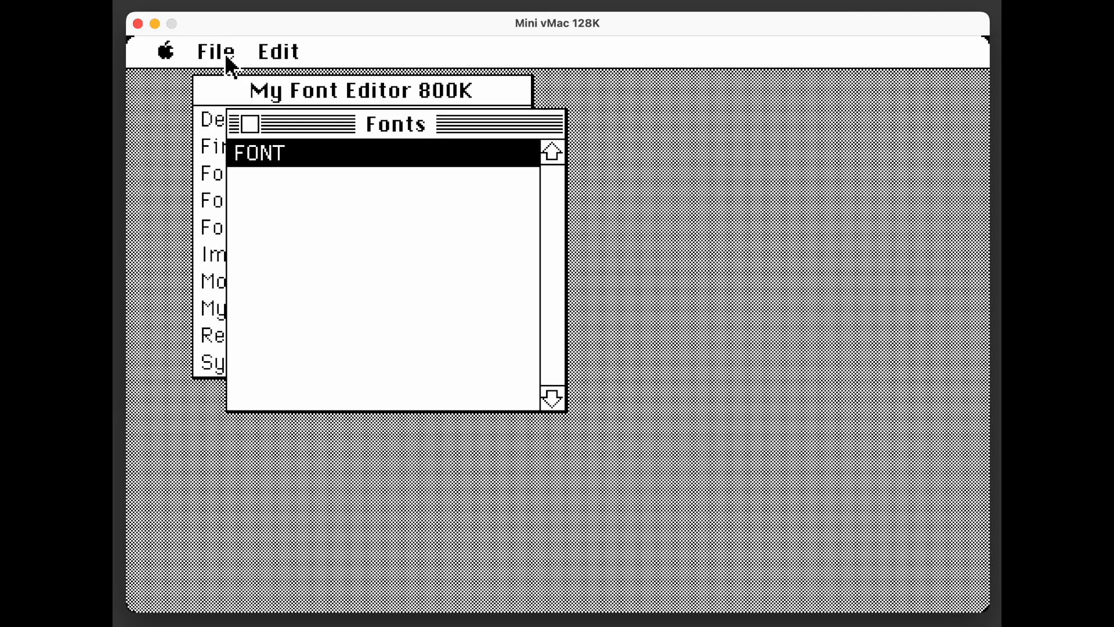
left_click(249, 123)
left_click(409, 290)
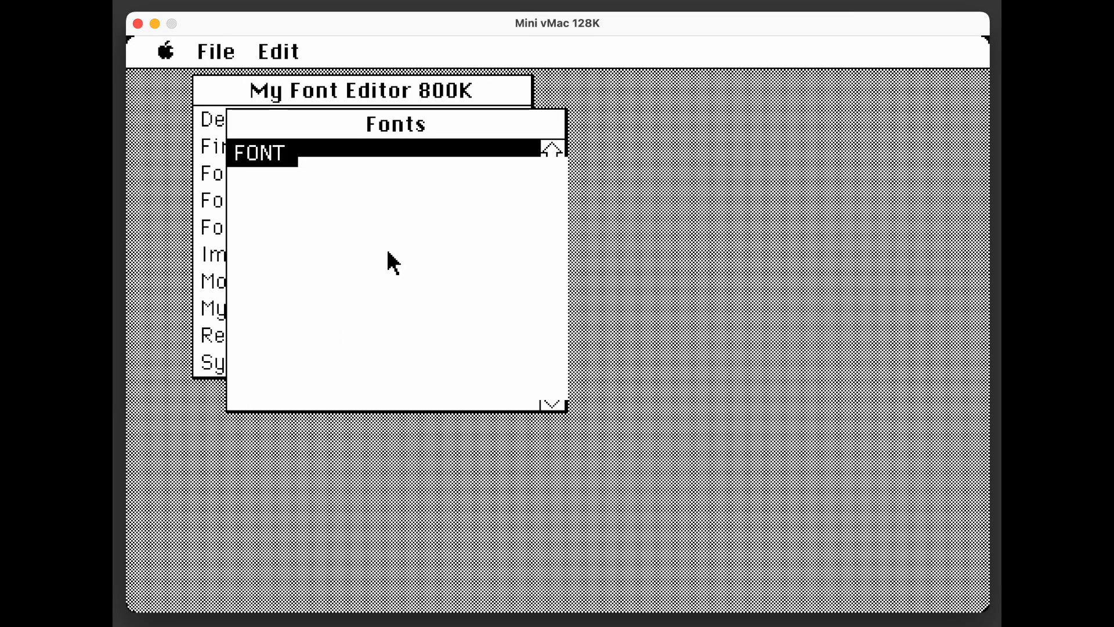
left_click_drag(238, 99, 238, 247)
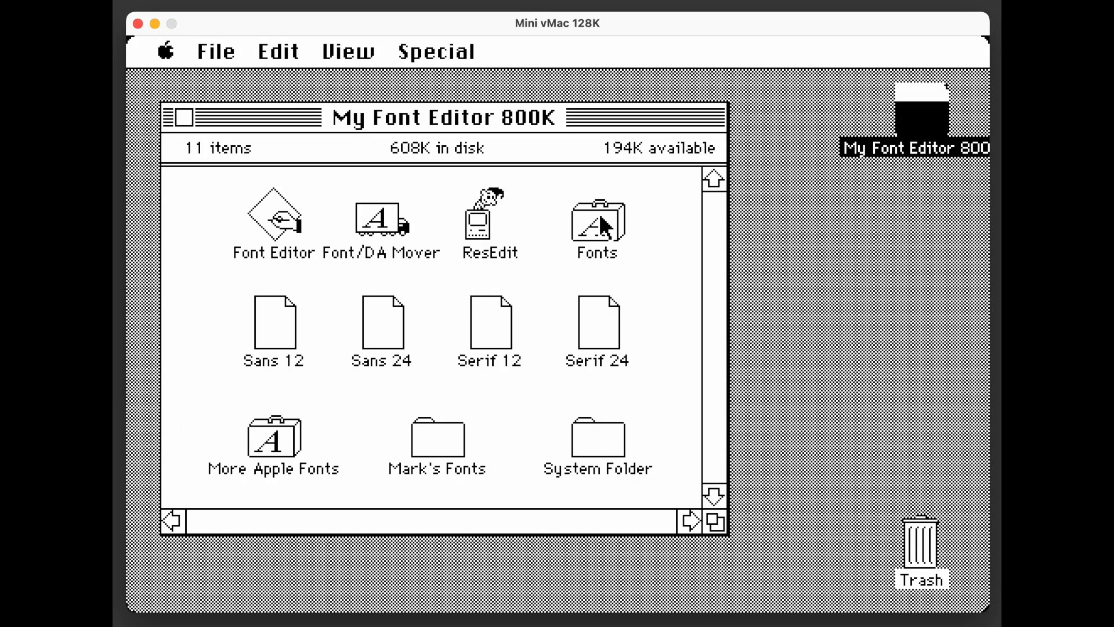
Open the Fonts suitcase in Font/DA Mover, preview the Script 14 font, and quit.
double_click(604, 226)
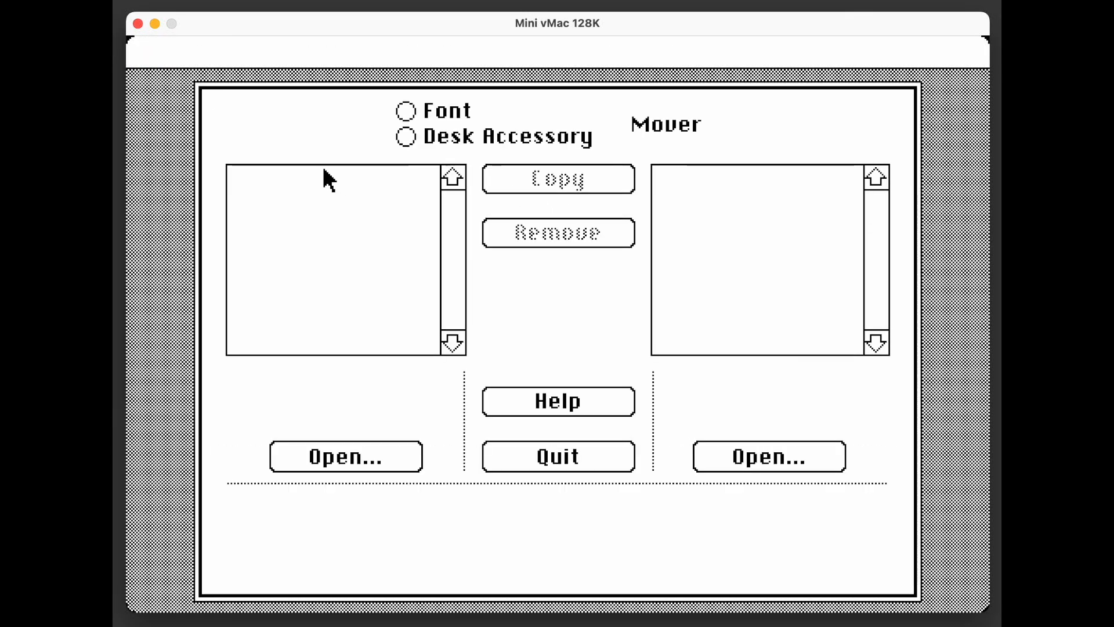
left_click(291, 201)
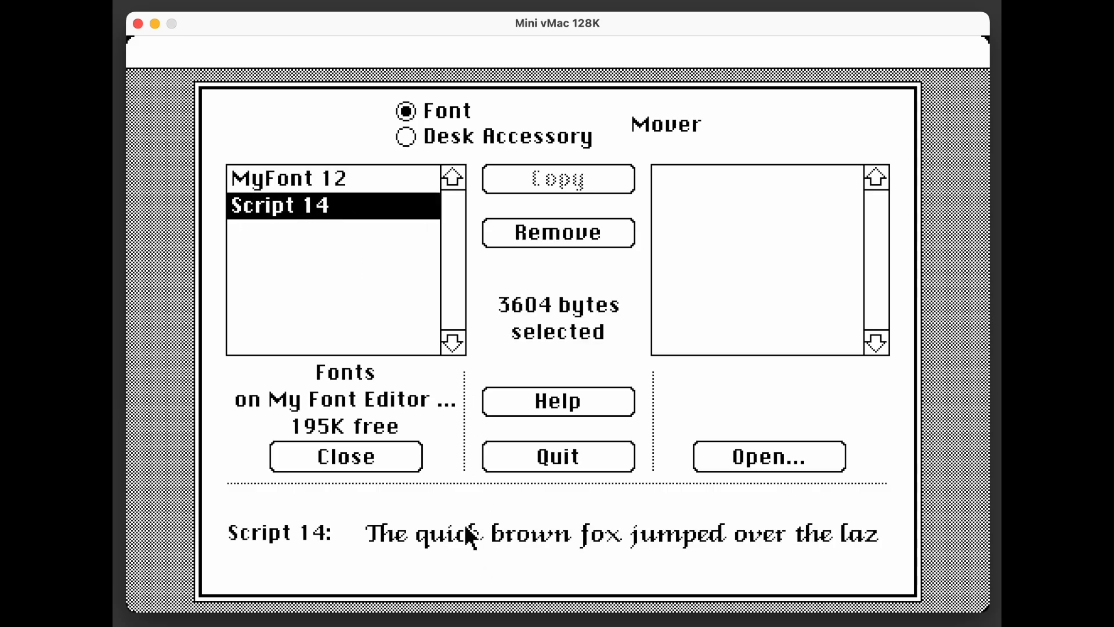
left_click(574, 456)
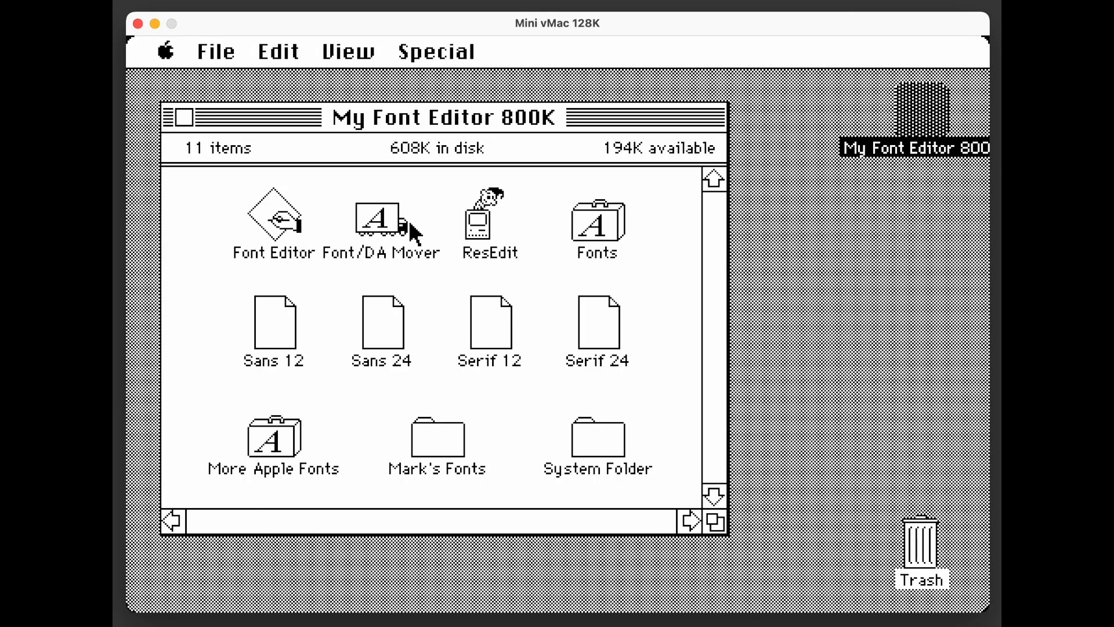
Switch to ResEdit, open the FONT resources of the Fonts file, and rename the resource with ID 640 to Venice.
double_click(477, 223)
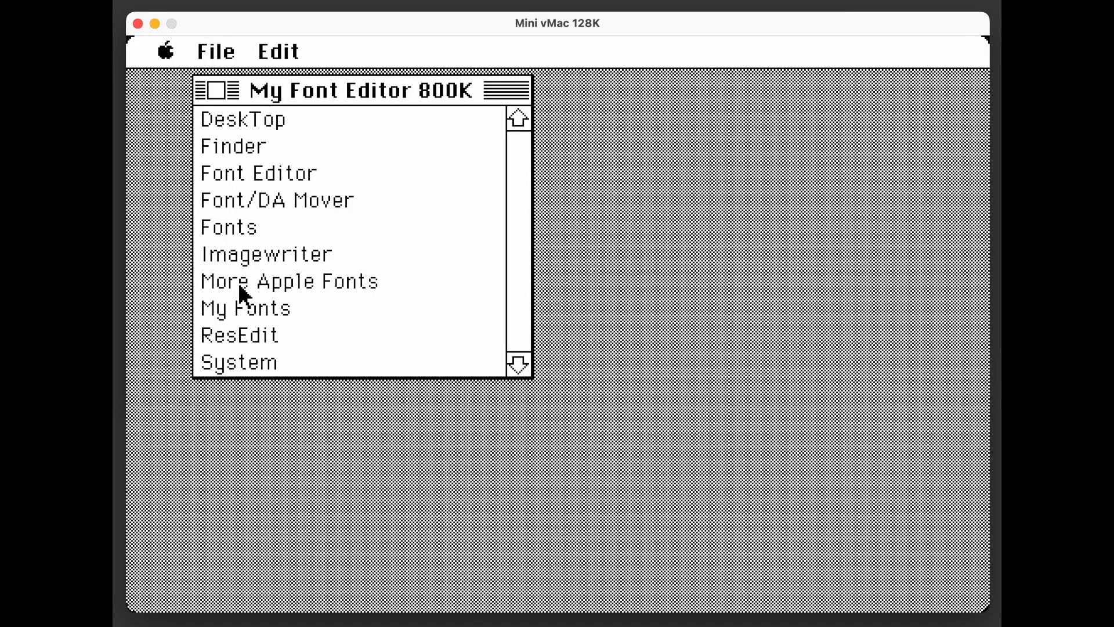
double_click(233, 229)
double_click(265, 150)
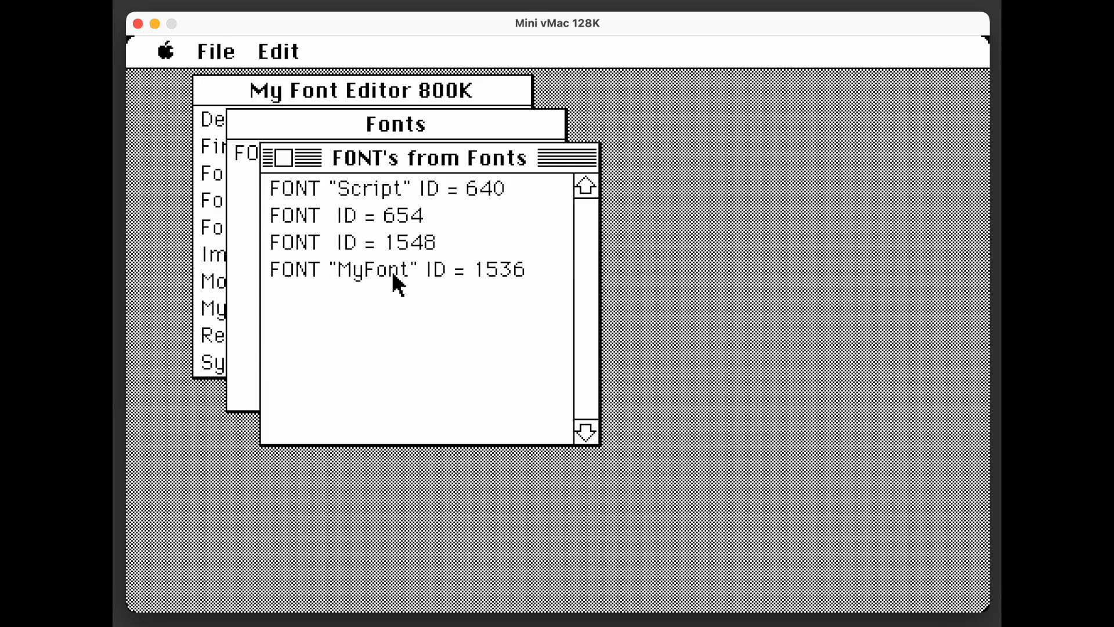
left_click(368, 194)
key("super+i")
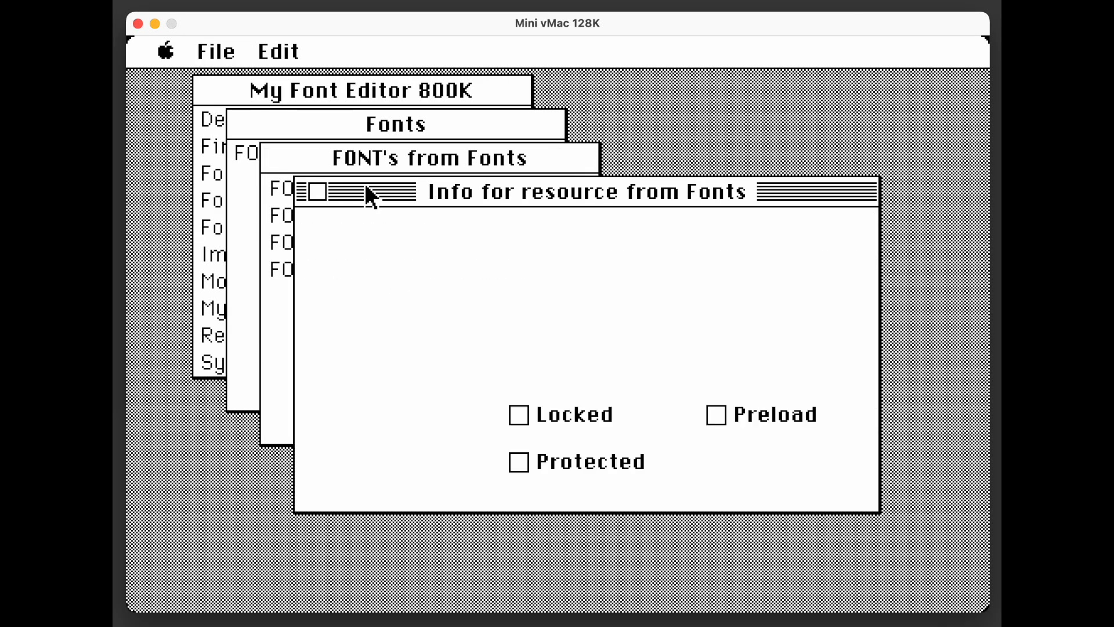
double_click(510, 339)
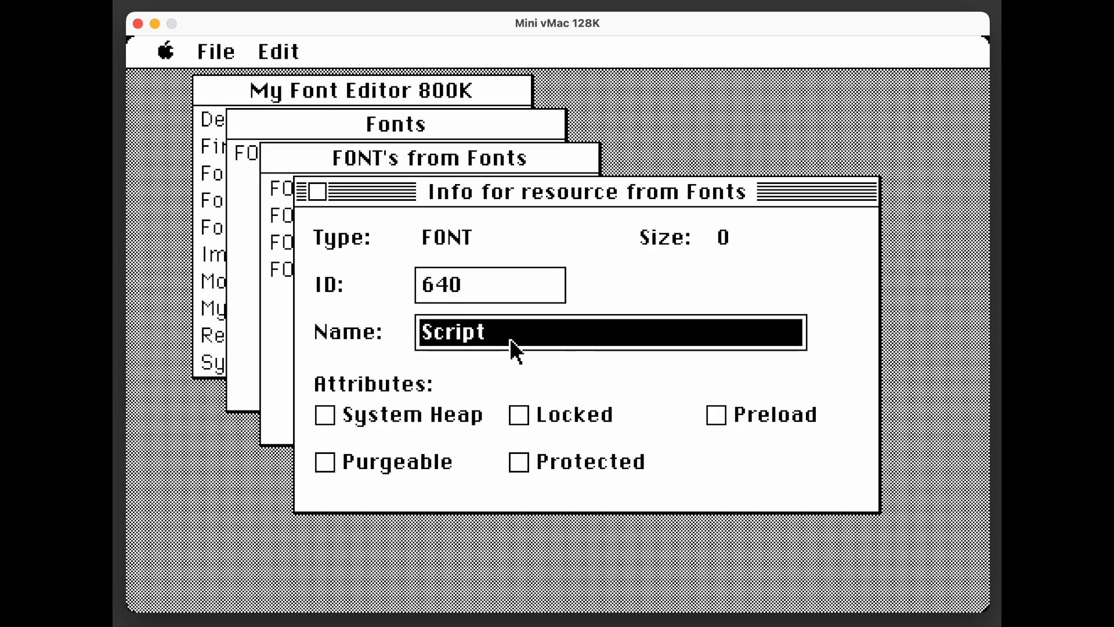
type("Venice")
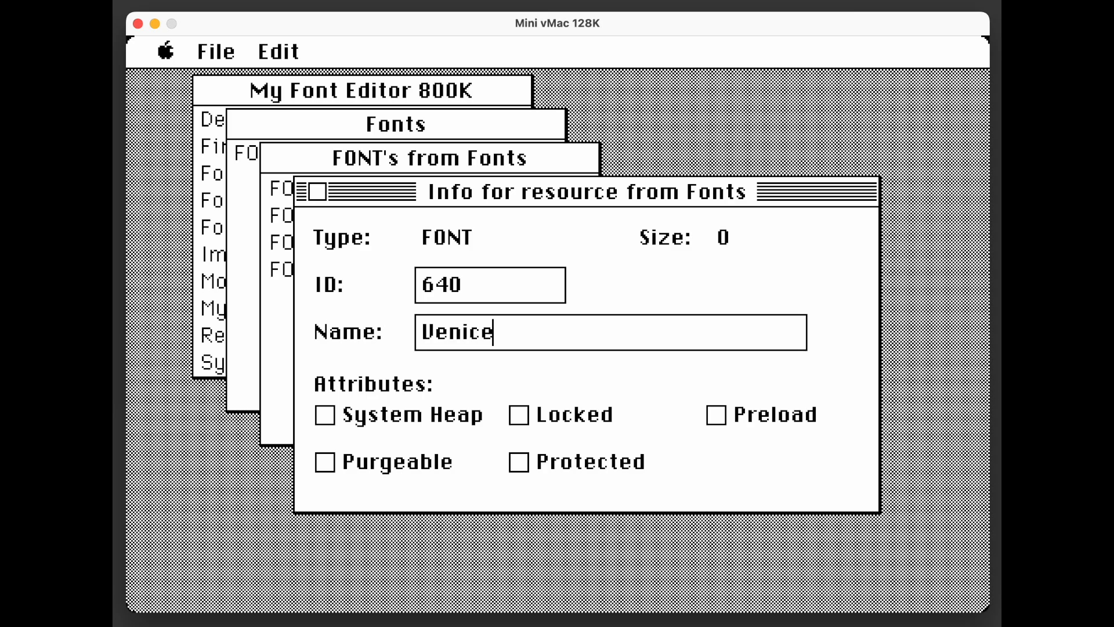
left_click(318, 191)
Calculate 44*128 in Spotlight and set the MyFont name resource's ID to 5632 in its resource info.
left_click(378, 269)
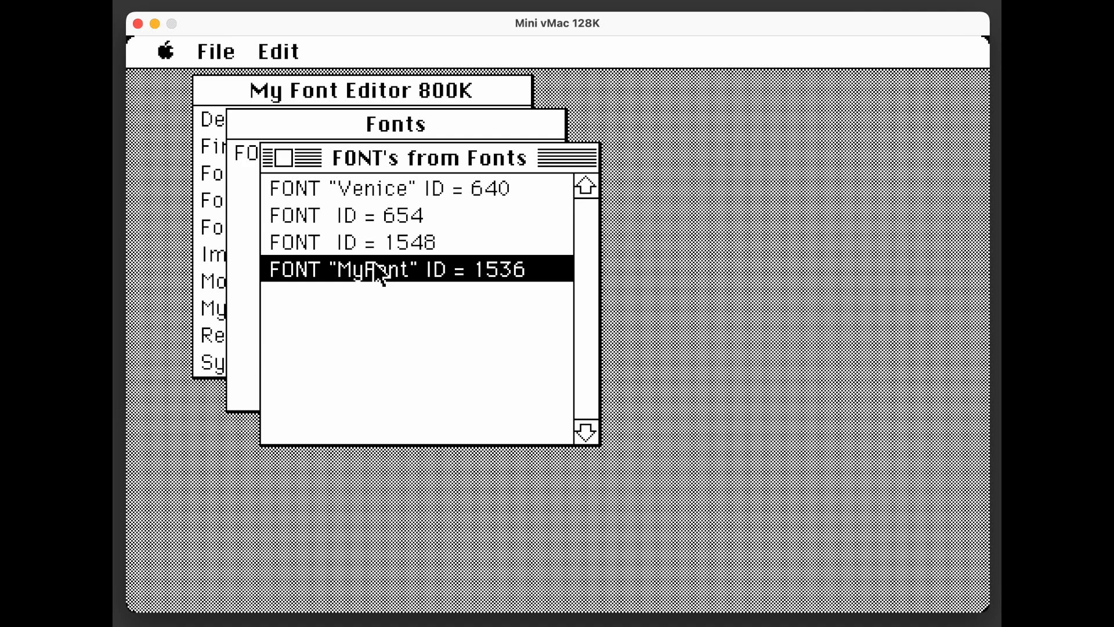
key("super+i")
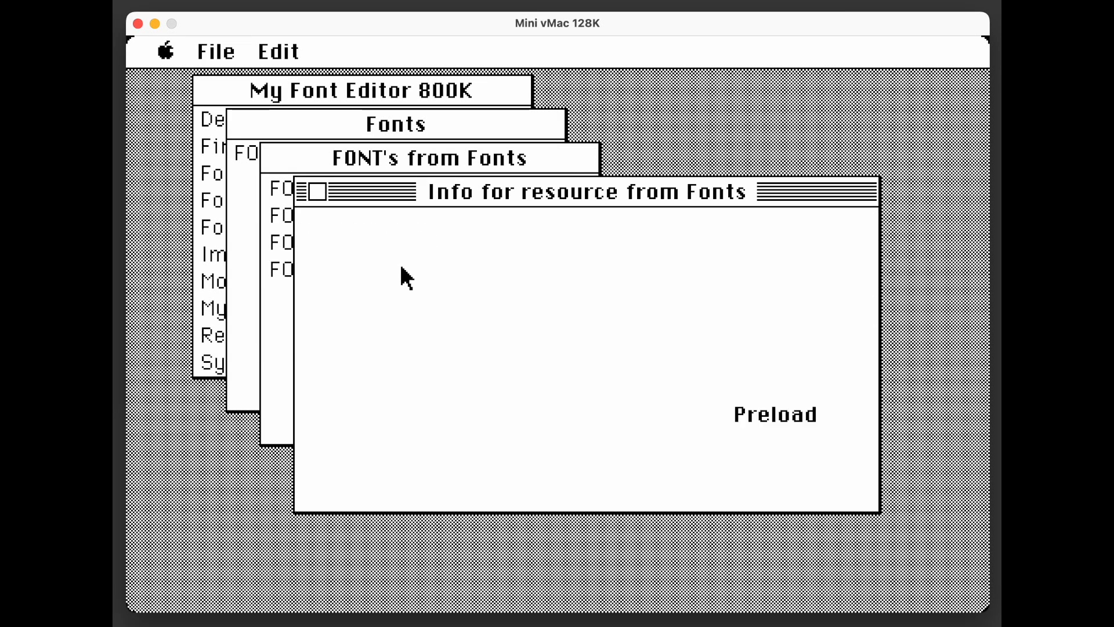
key("super+space")
left_click_drag(642, 184, 607, 540)
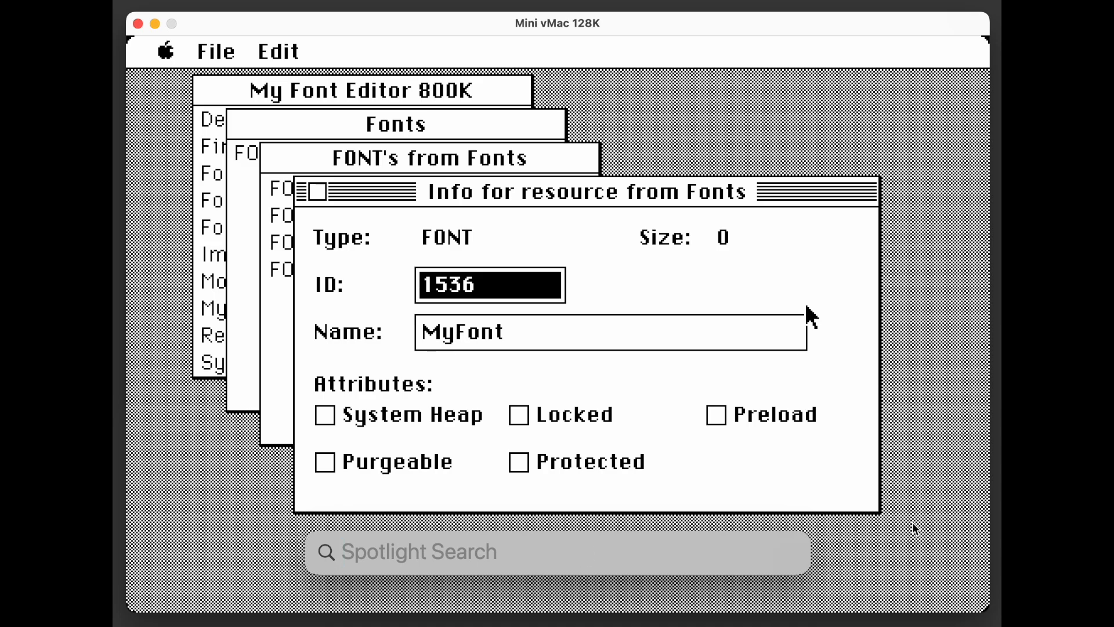
type("44+")
key("BackSpace")
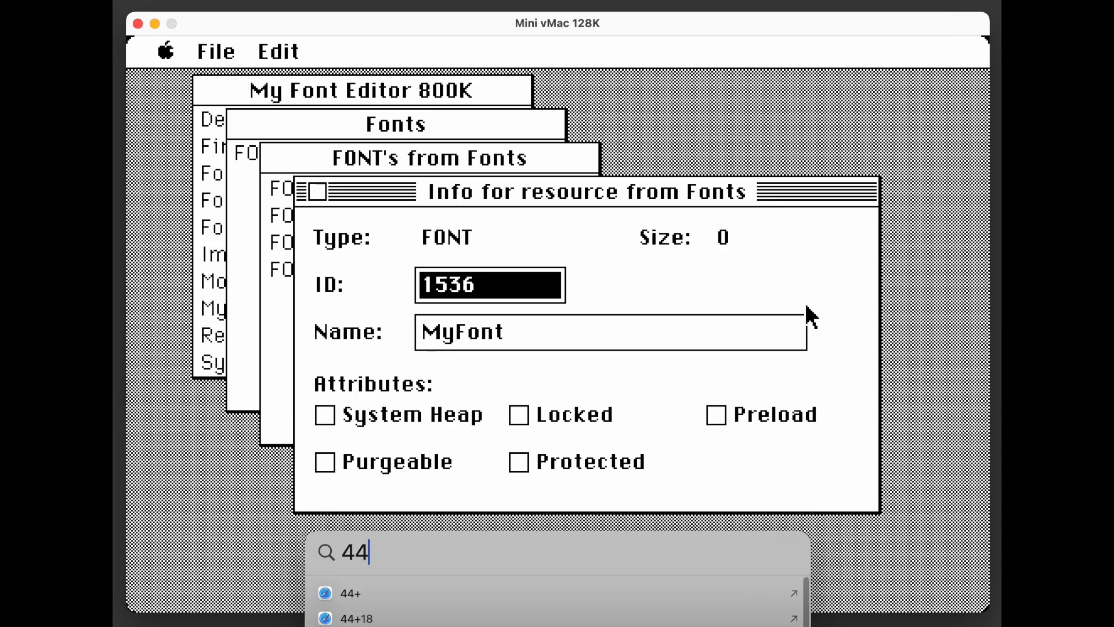
type("*128")
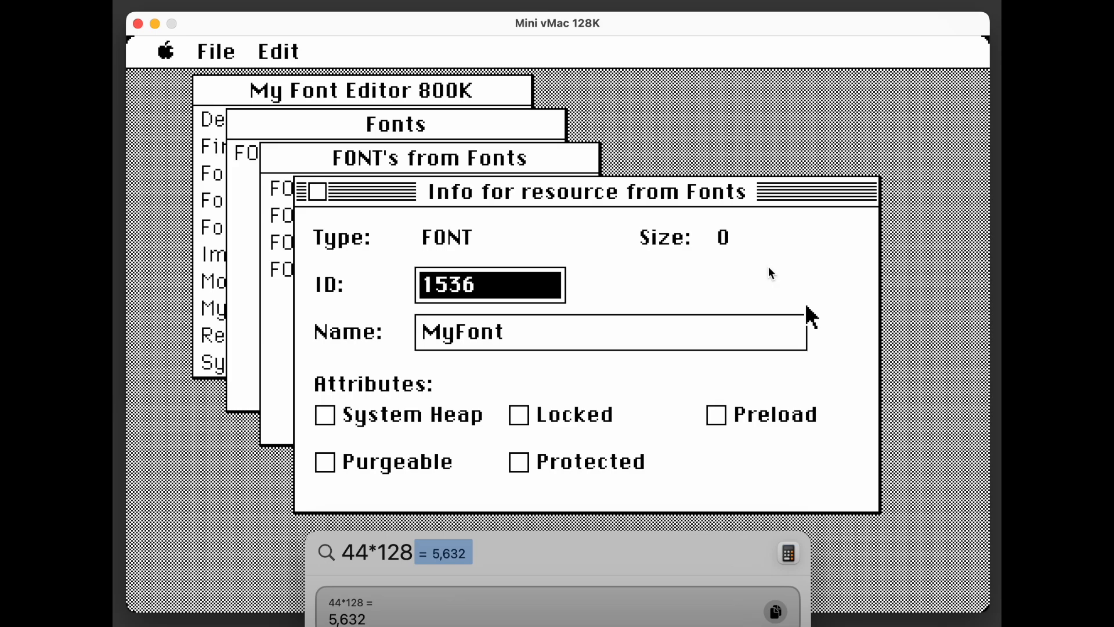
key("Escape")
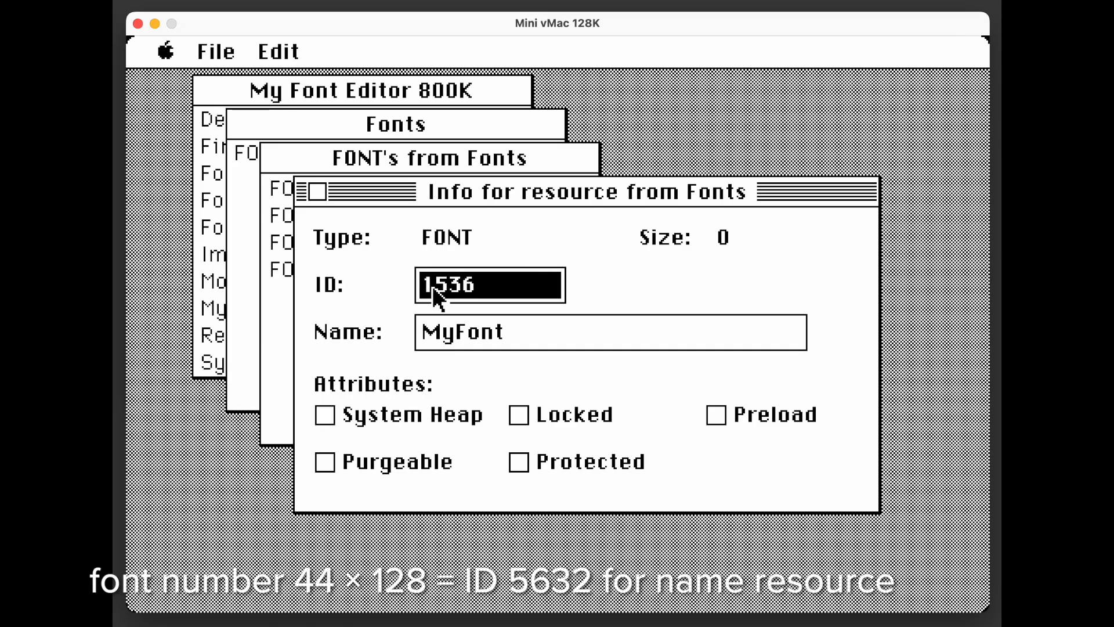
type("5632")
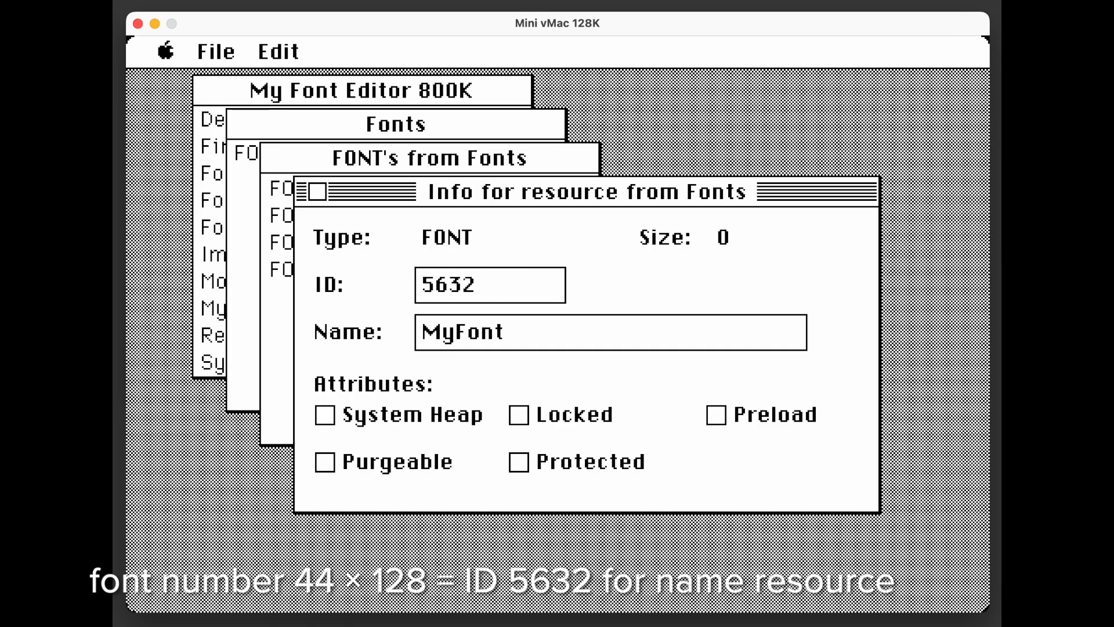
left_click(319, 191)
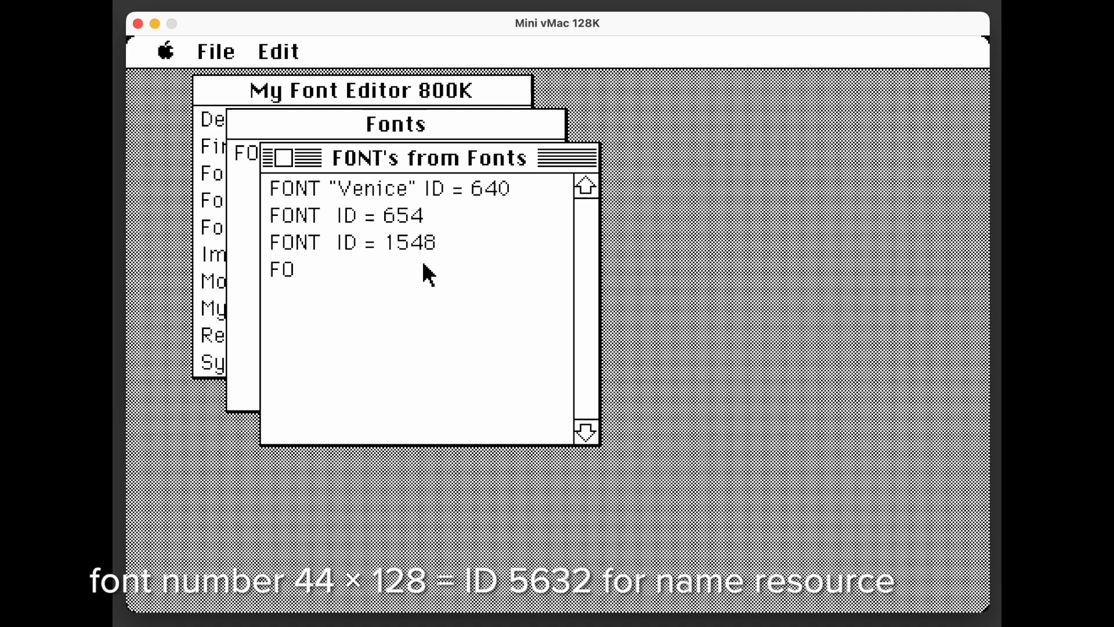
Set the ID of the FONT resource numbered 1548 to 5644 and close its resource info.
left_click(397, 246)
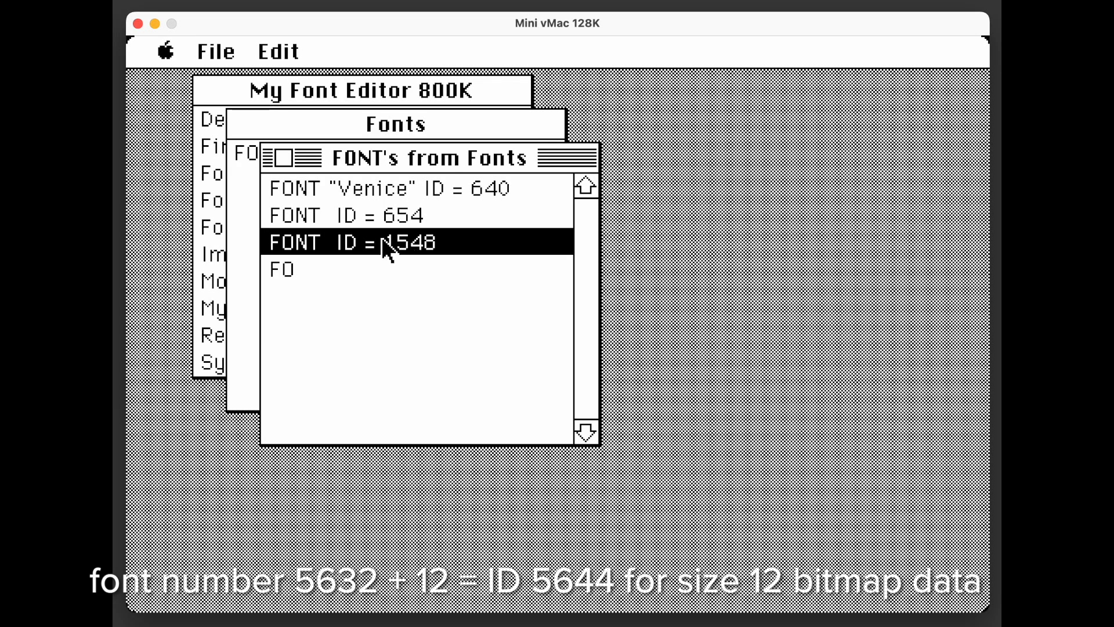
key("super+i")
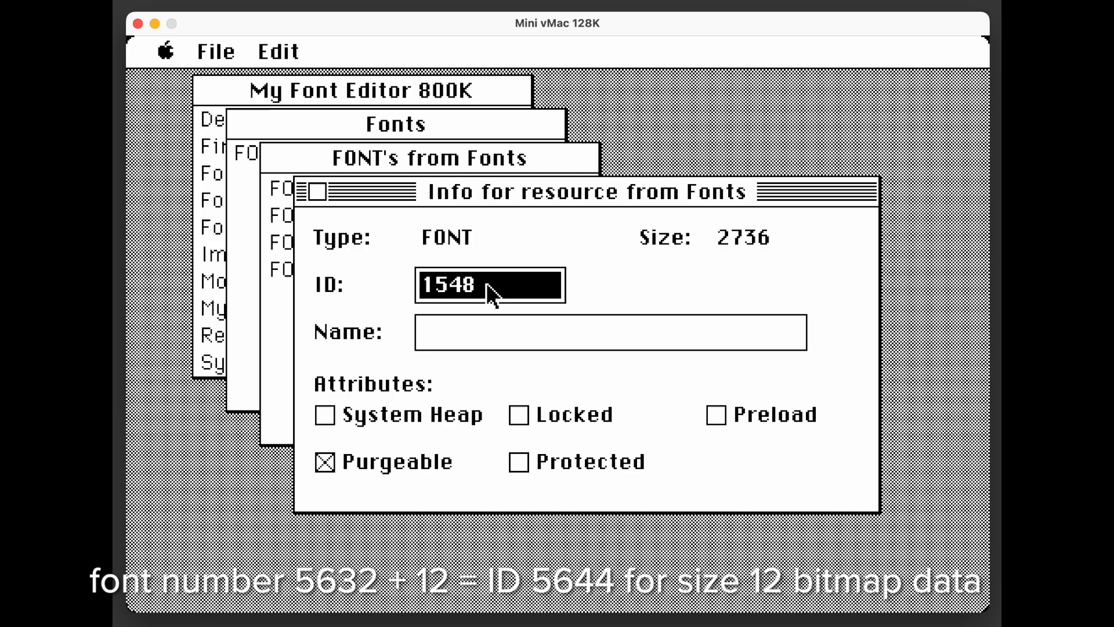
type("5644")
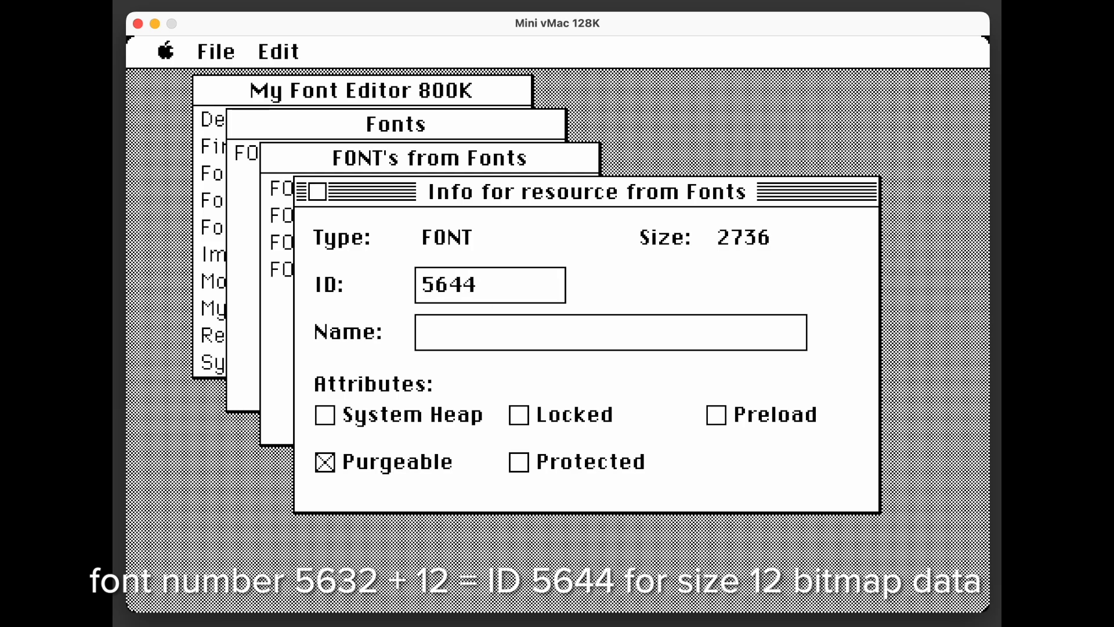
left_click(313, 190)
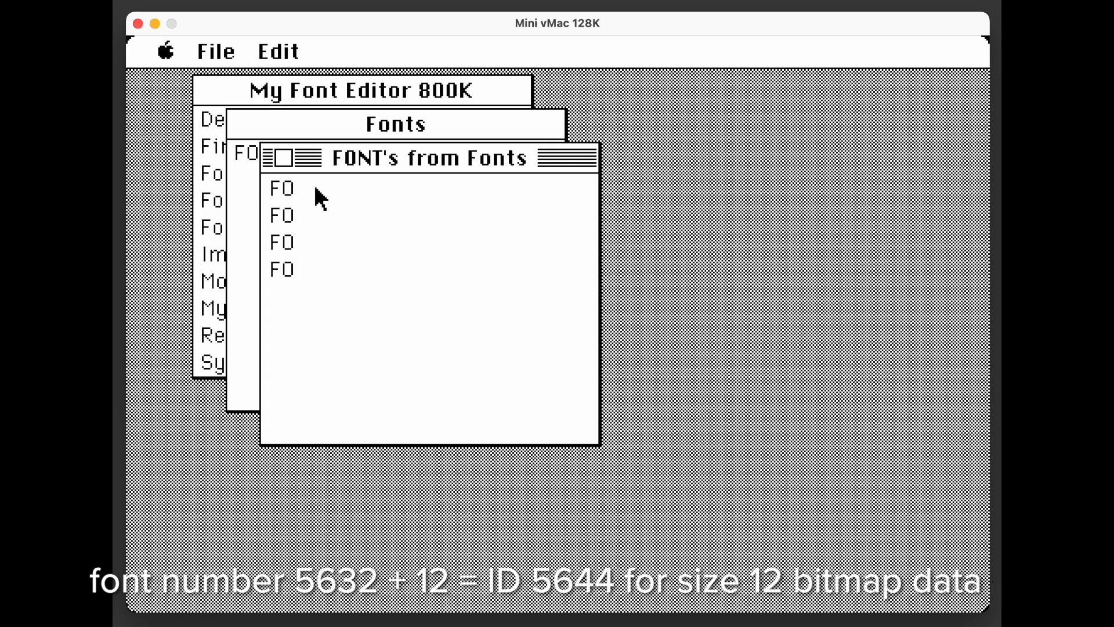
Reopen the FONT resource list of the Fonts file and check the IDs of both MyFont entries.
left_click(285, 157)
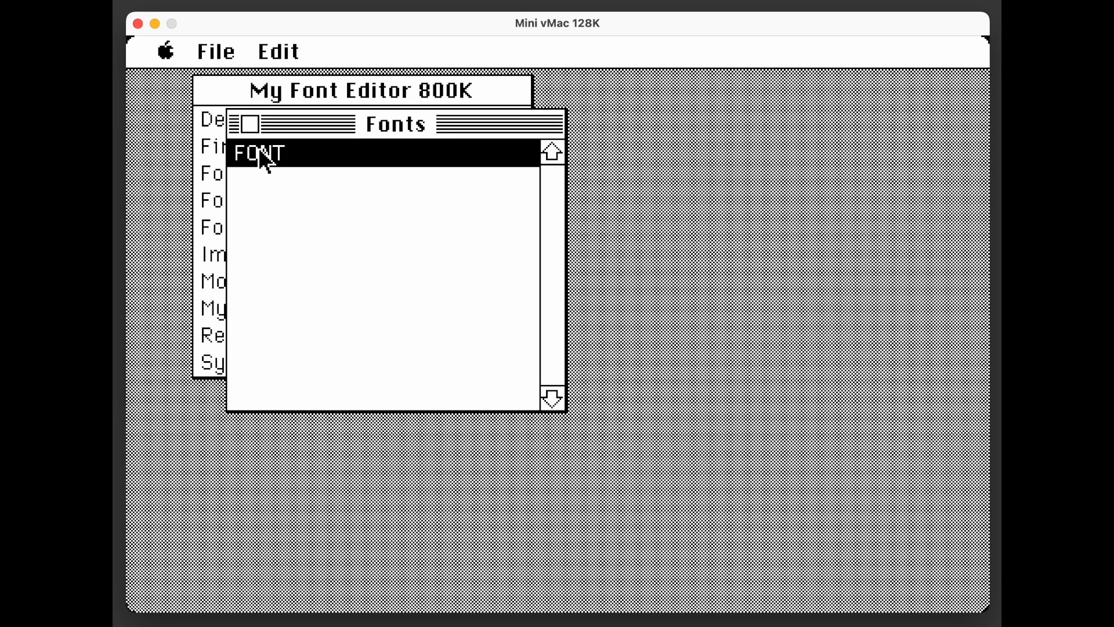
double_click(261, 154)
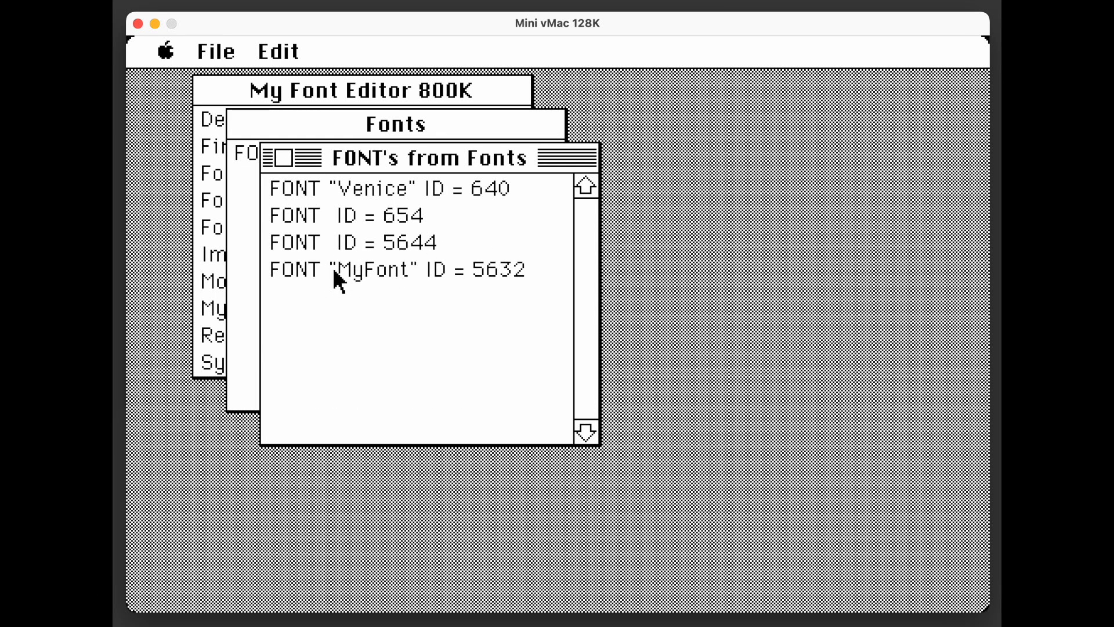
left_click(359, 242)
left_click(372, 270)
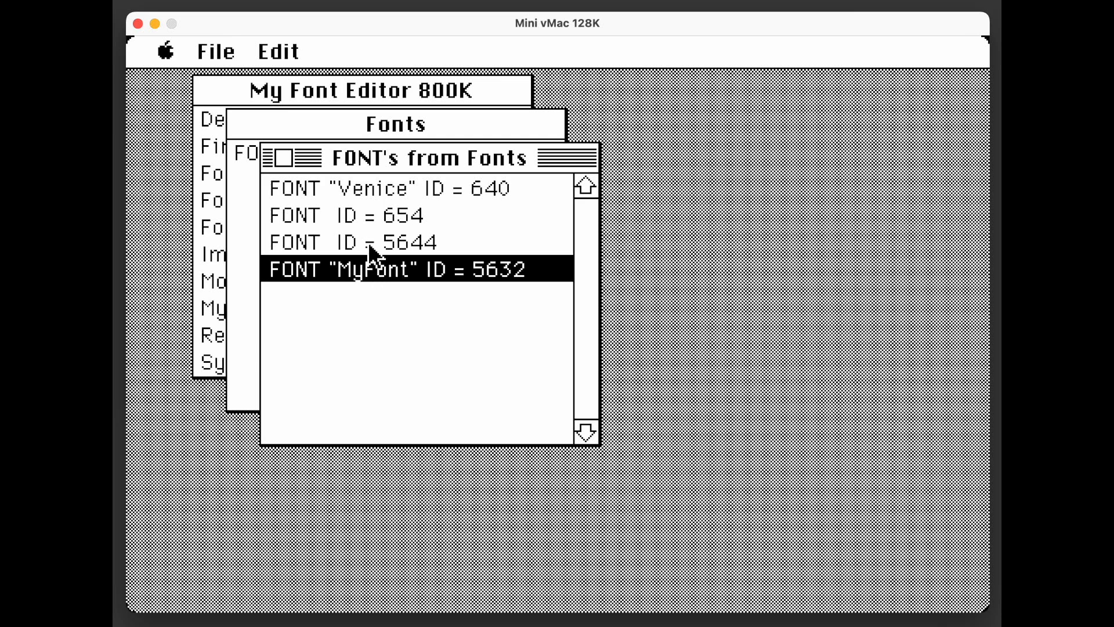
left_click(369, 244)
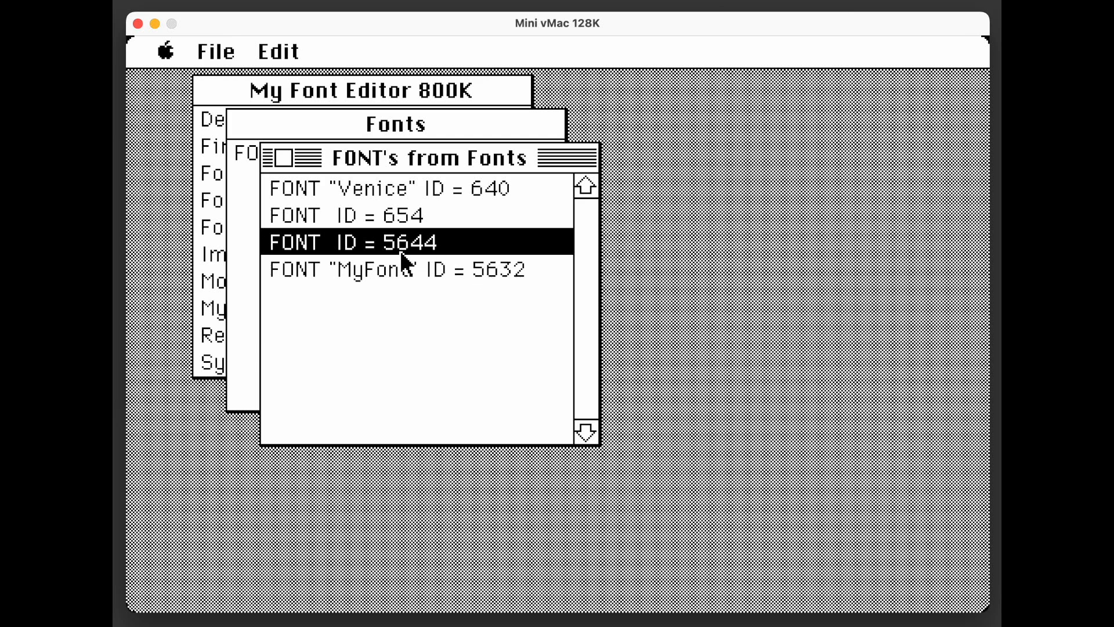
Close the Fonts file's resource windows with the changes saved, and close the disk window to leave ResEdit.
left_click(282, 155)
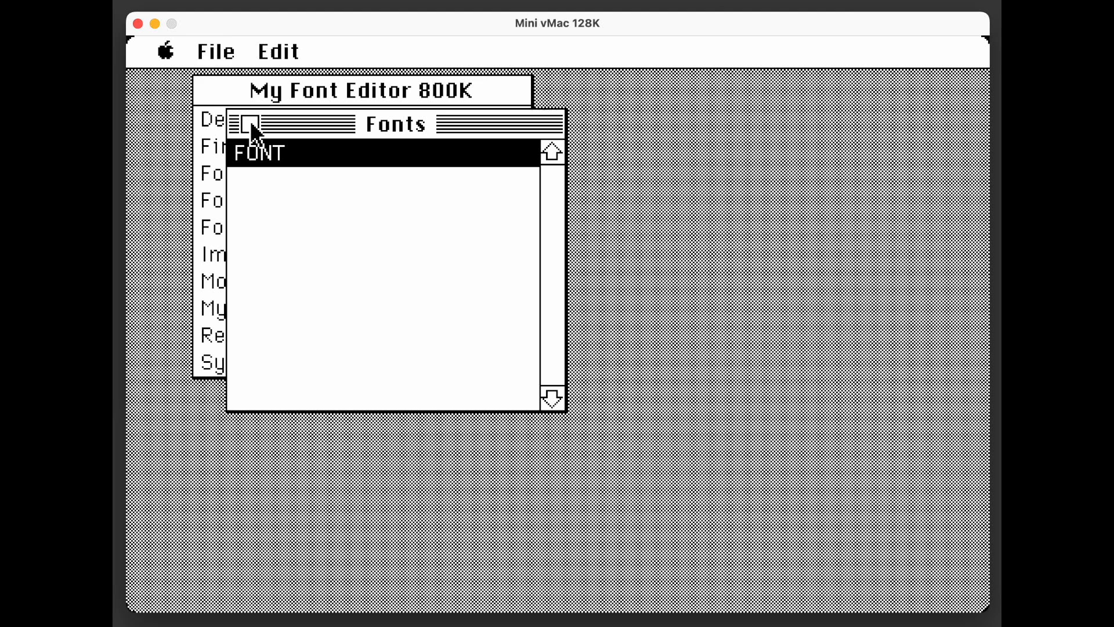
left_click(251, 124)
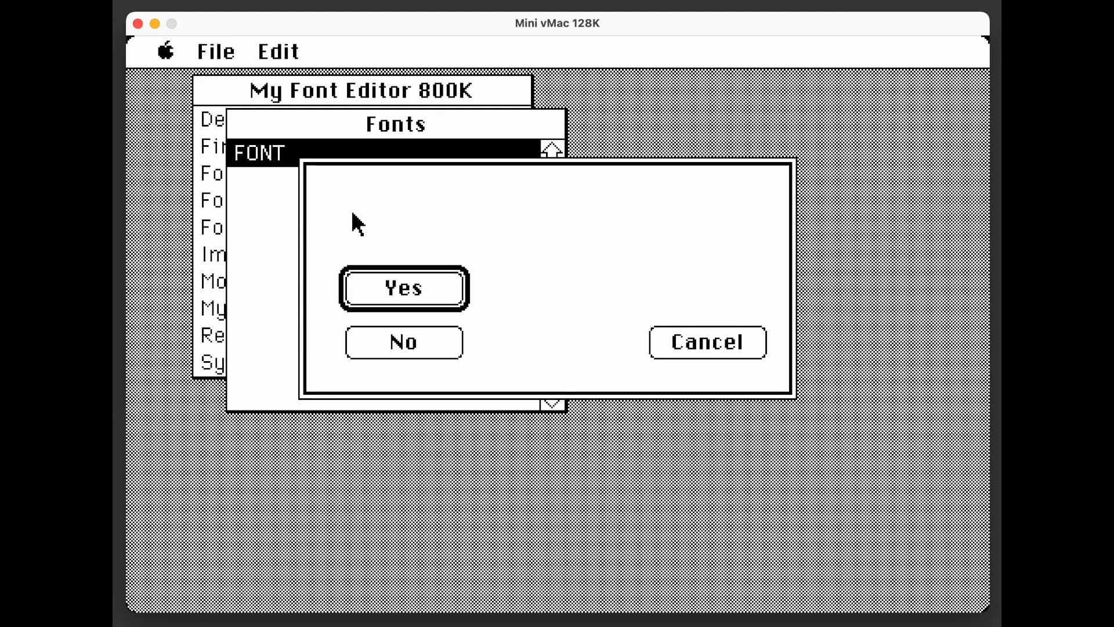
left_click(409, 284)
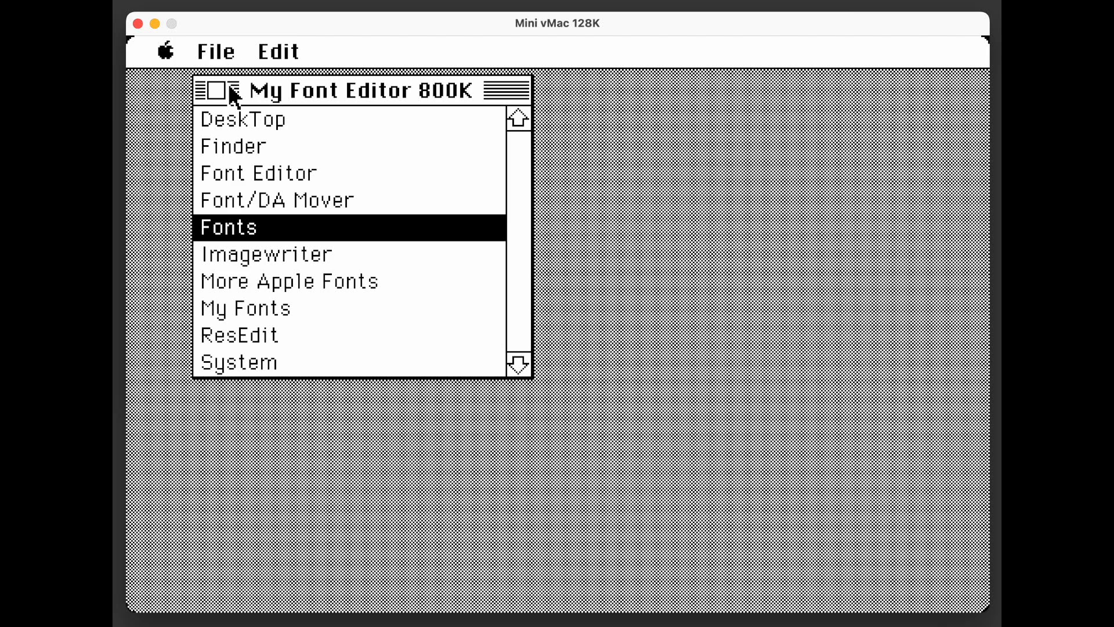
left_click(222, 89)
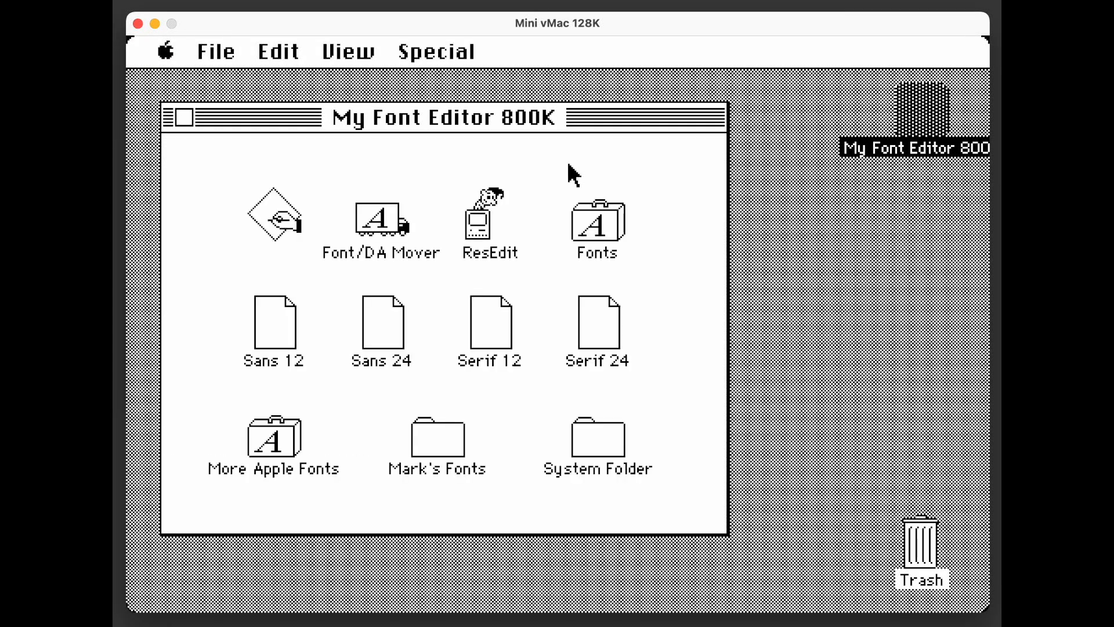
Open Fonts and More Apple Fonts side by side in Font/DA Mover and copy Los Angeles 12 into Fonts.
double_click(595, 228)
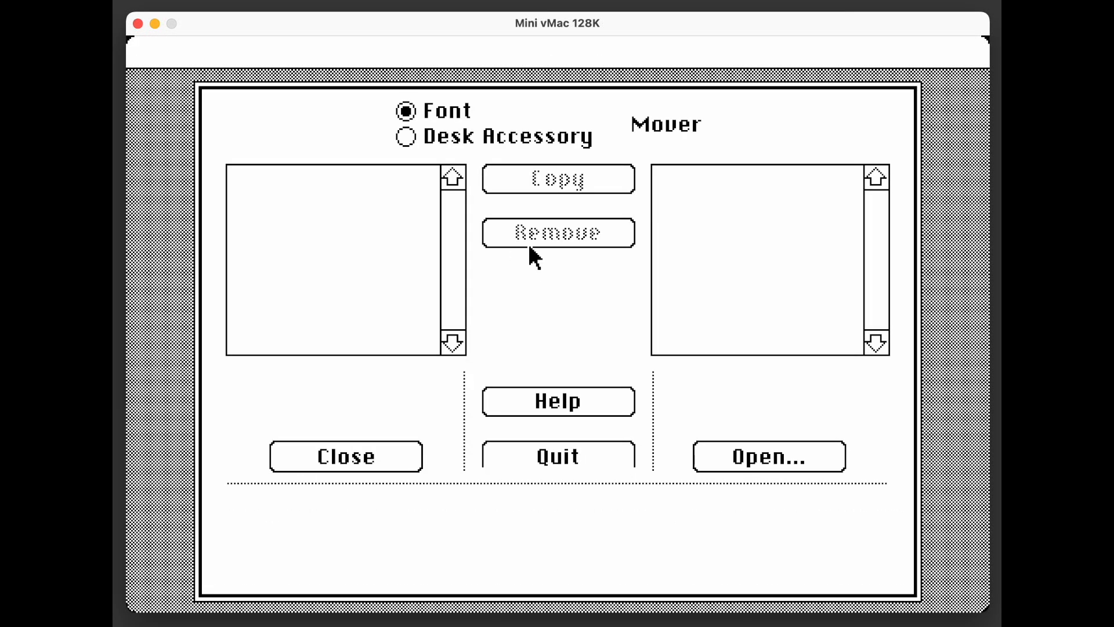
left_click(769, 457)
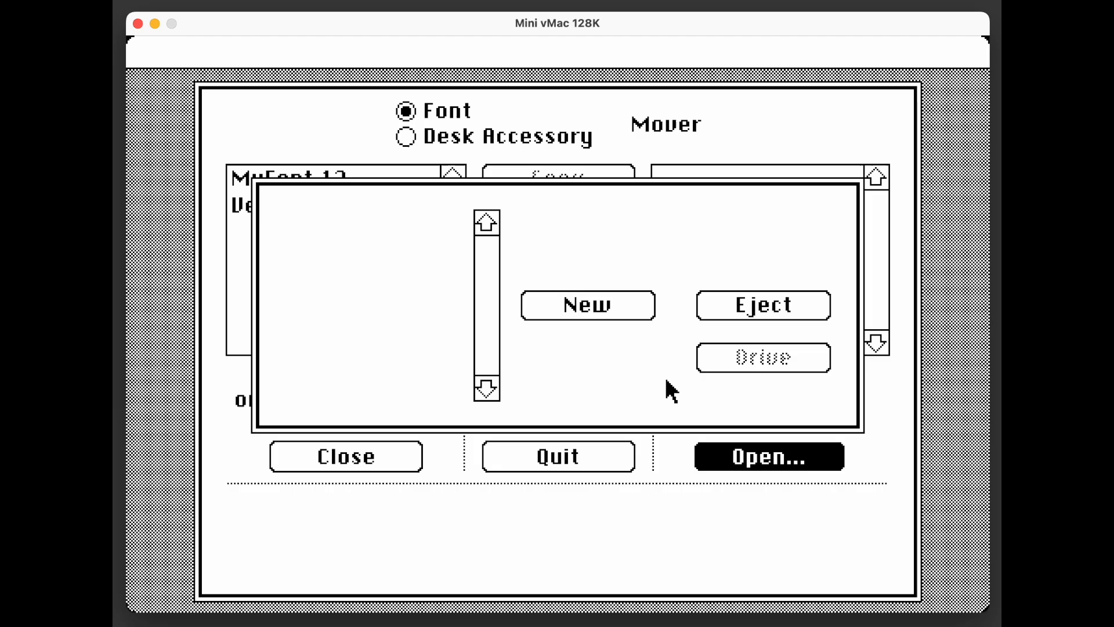
left_click(384, 252)
left_click(383, 253)
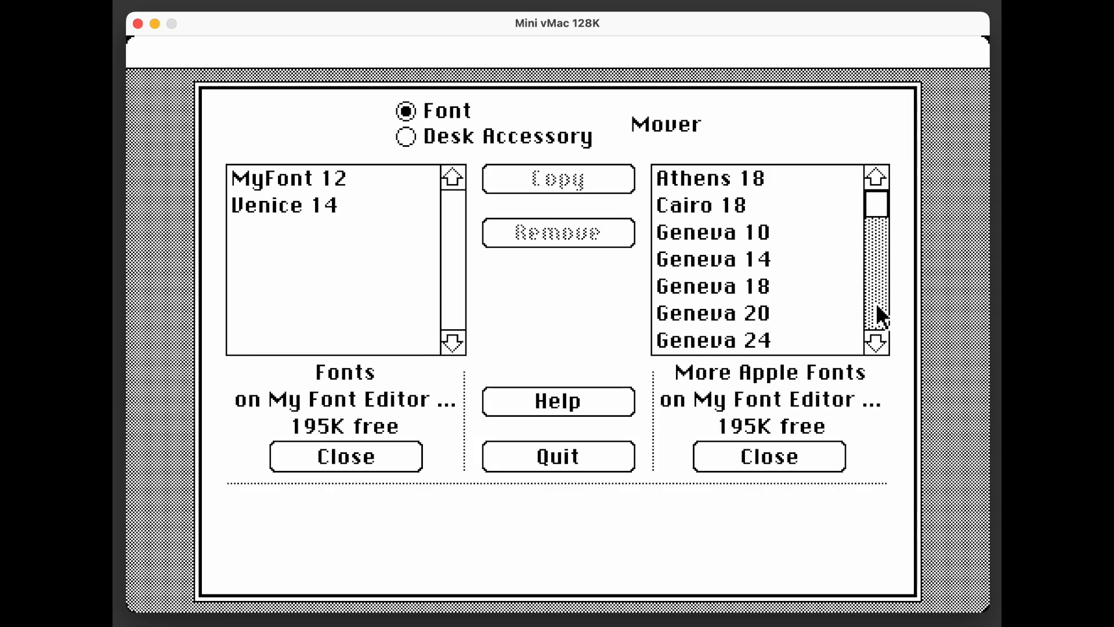
left_click(876, 304)
left_click(732, 233)
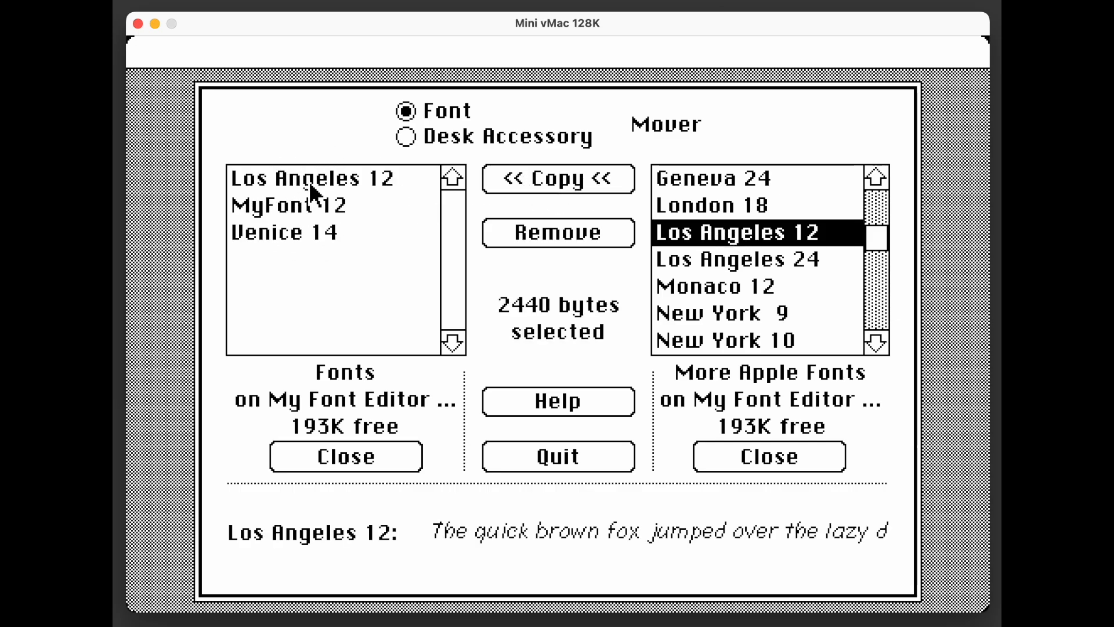
Preview MyFont 12, remove Los Angeles 12 from the Fonts suitcase, and quit Font/DA Mover.
left_click(280, 216)
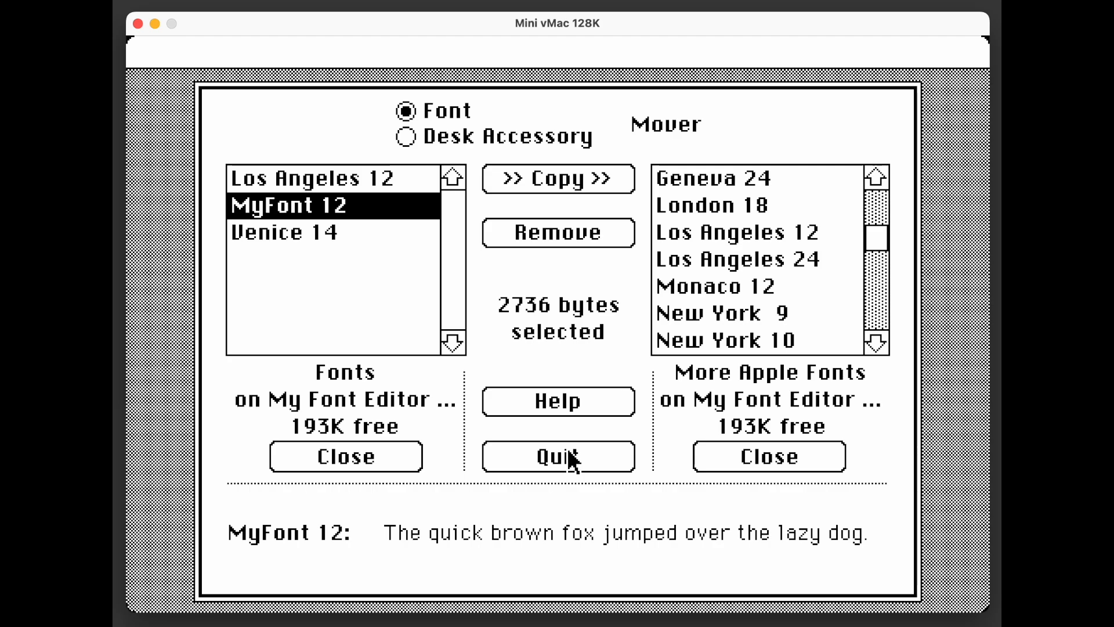
left_click(374, 179)
left_click(521, 232)
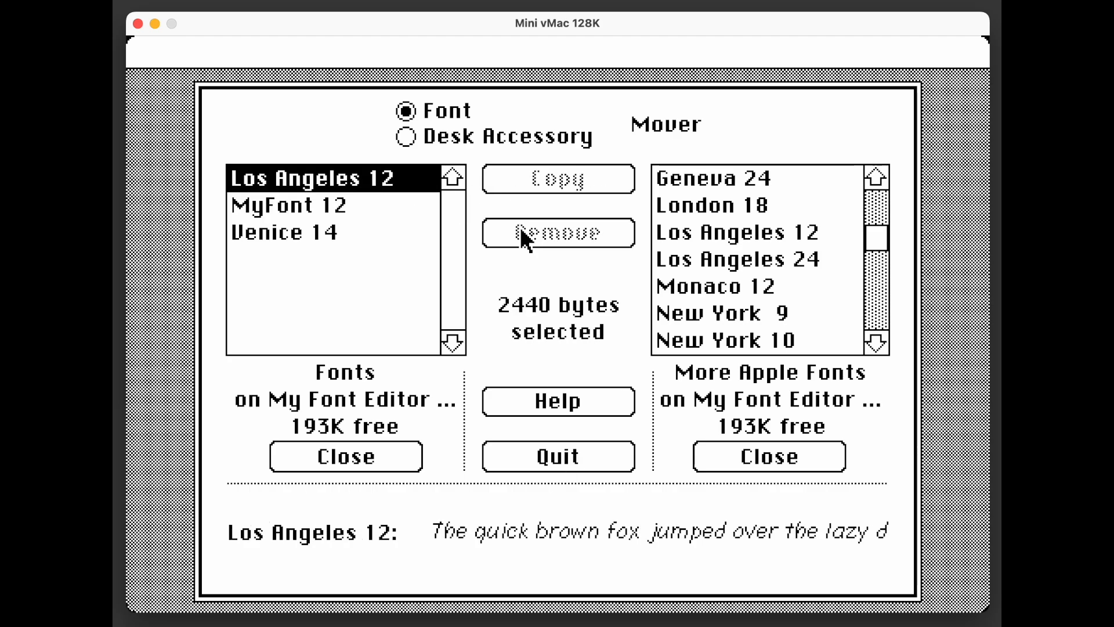
left_click(563, 457)
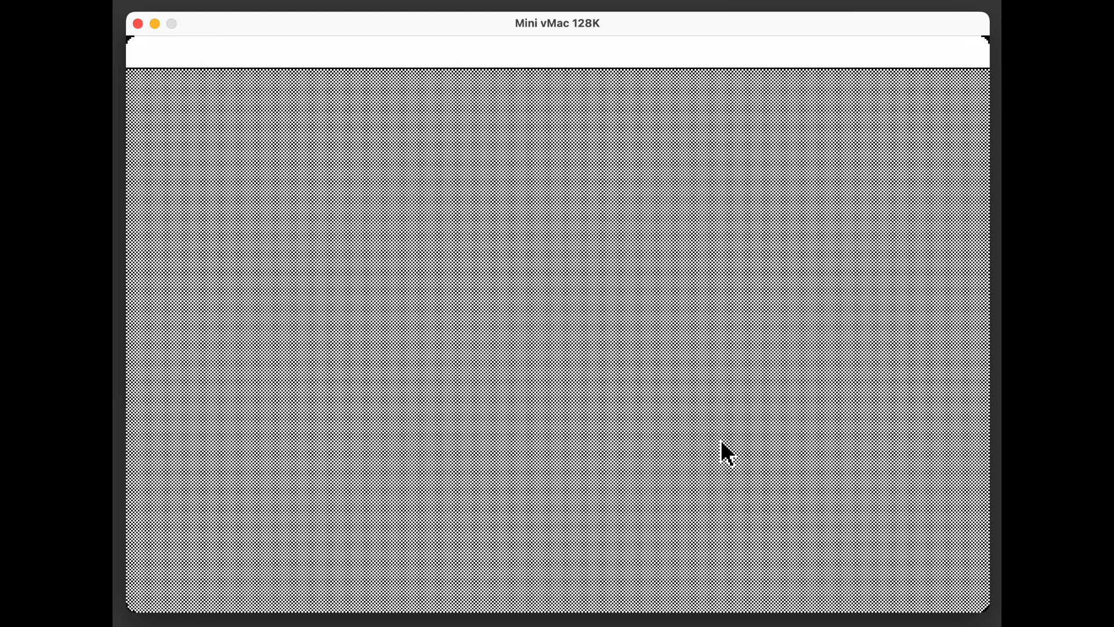